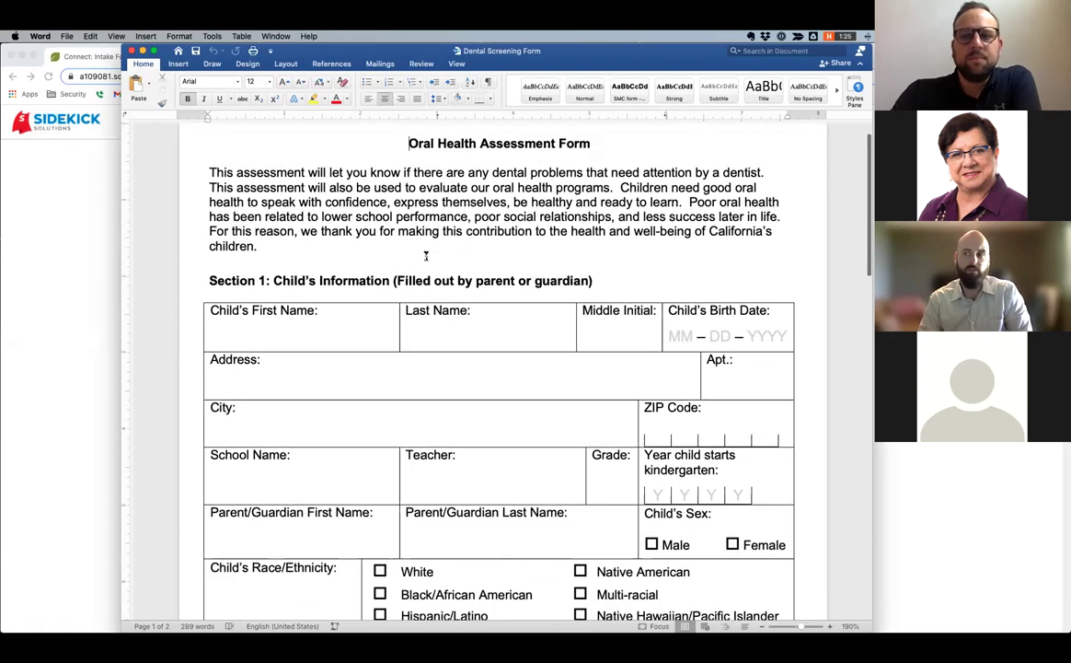
Read through the paper Oral Health Assessment Form in Word, scrolling down and back up.
scroll(426, 257, "down", 9)
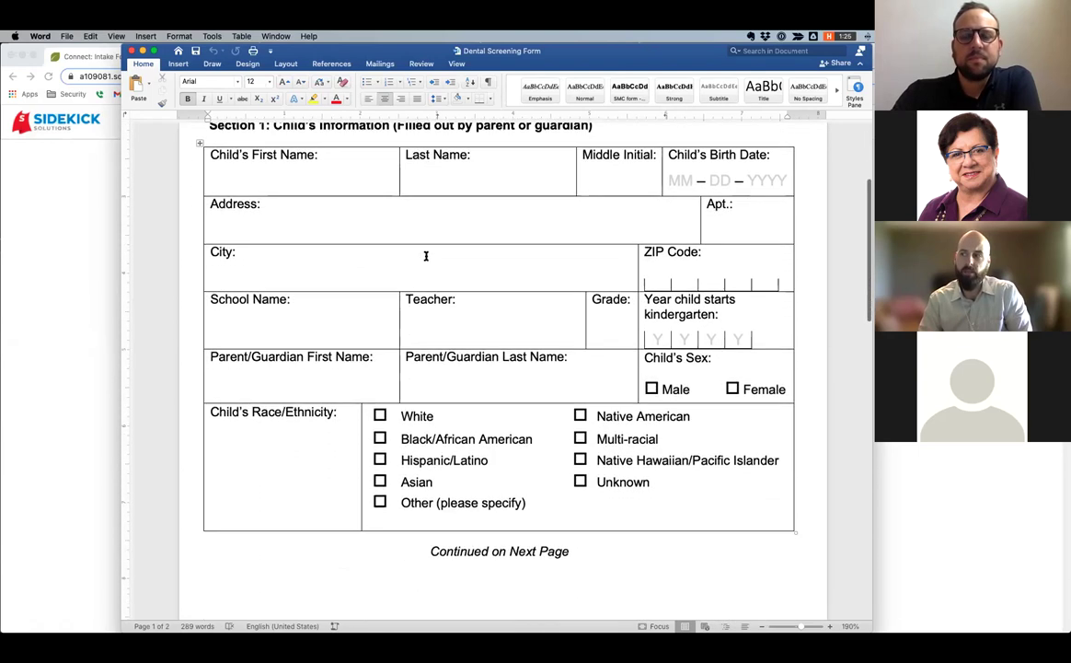
scroll(427, 258, "down", 7)
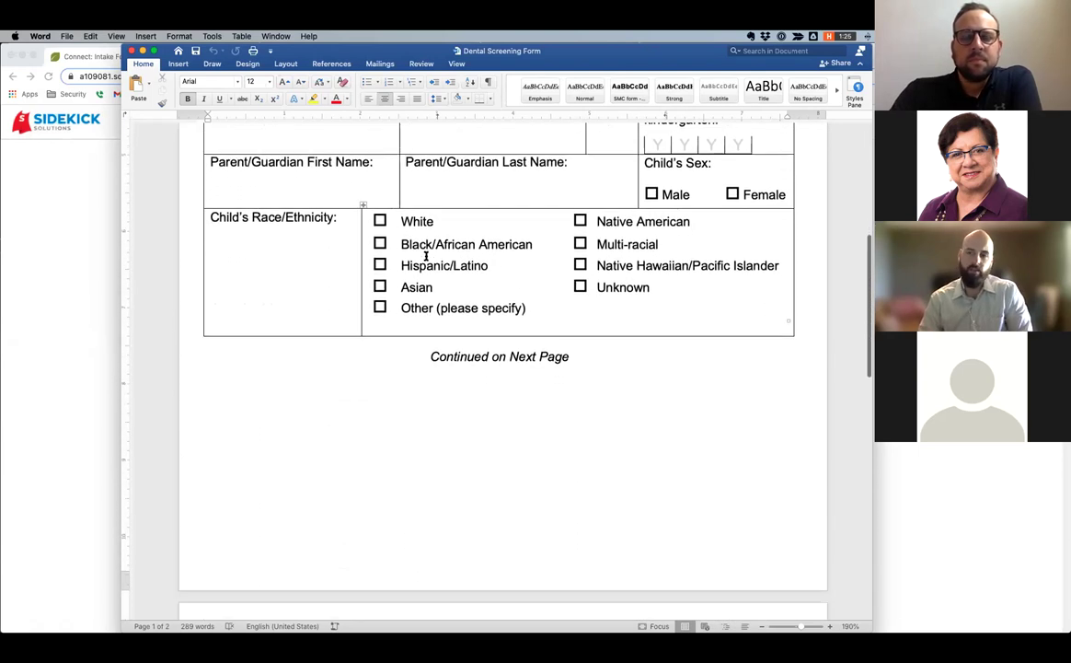
scroll(426, 255, "down", 1)
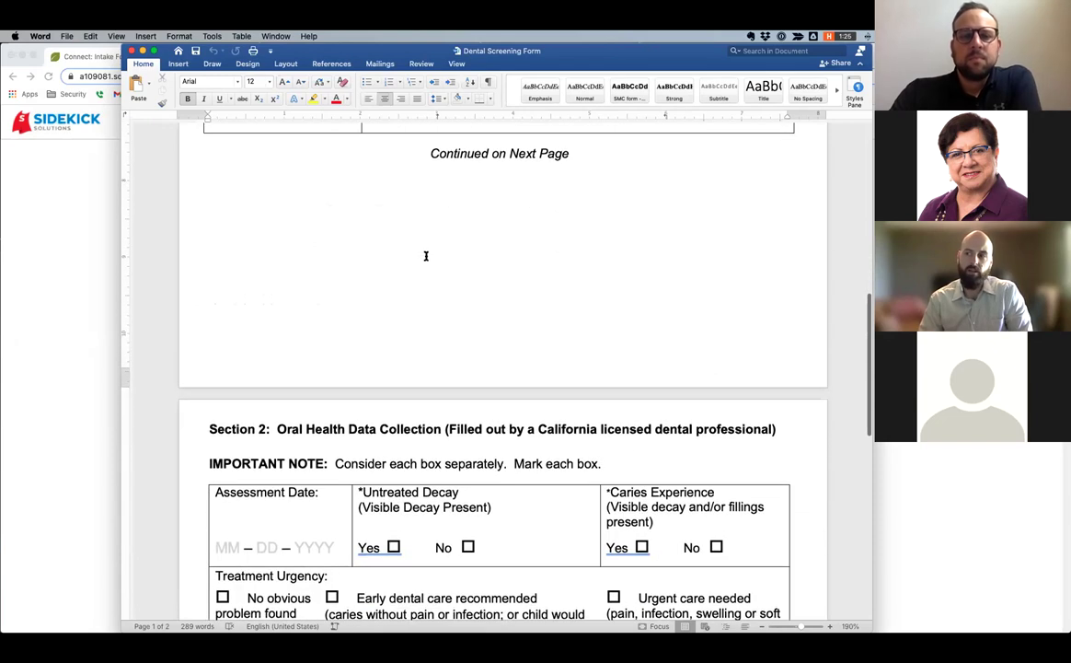
scroll(426, 255, "down", 8)
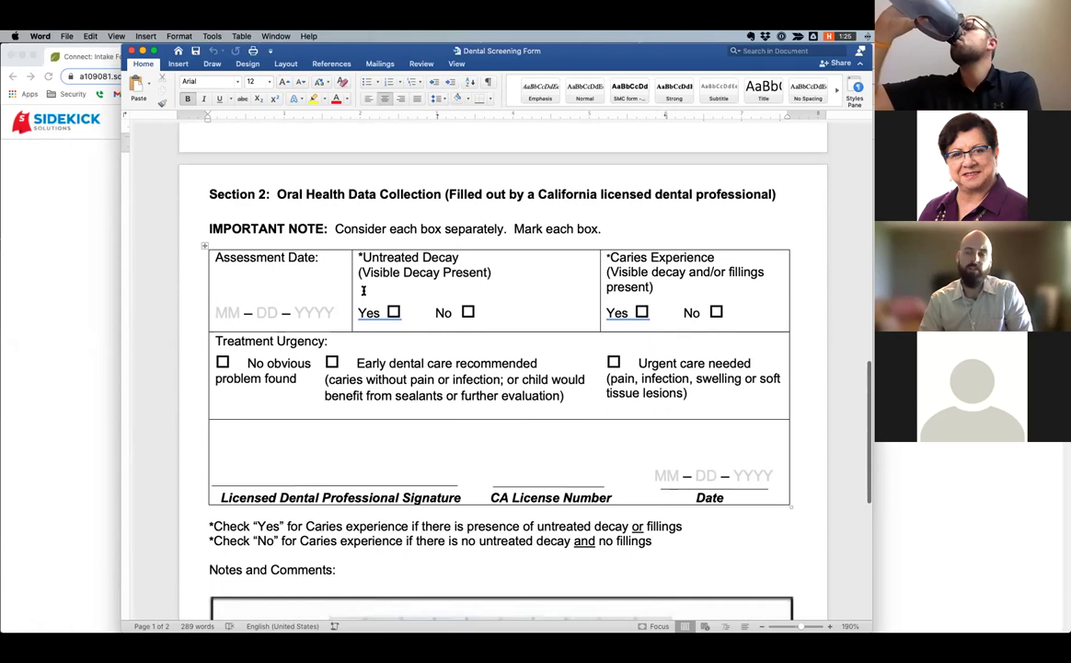
scroll(363, 289, "down", 4)
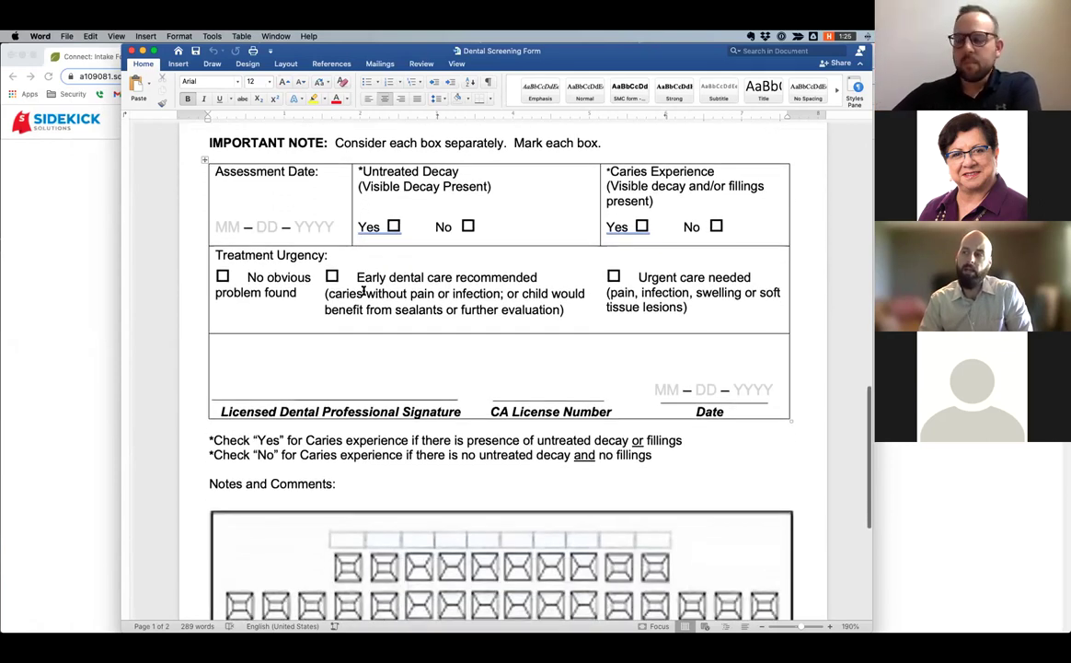
scroll(364, 290, "down", 3)
scroll(364, 291, "up", 4)
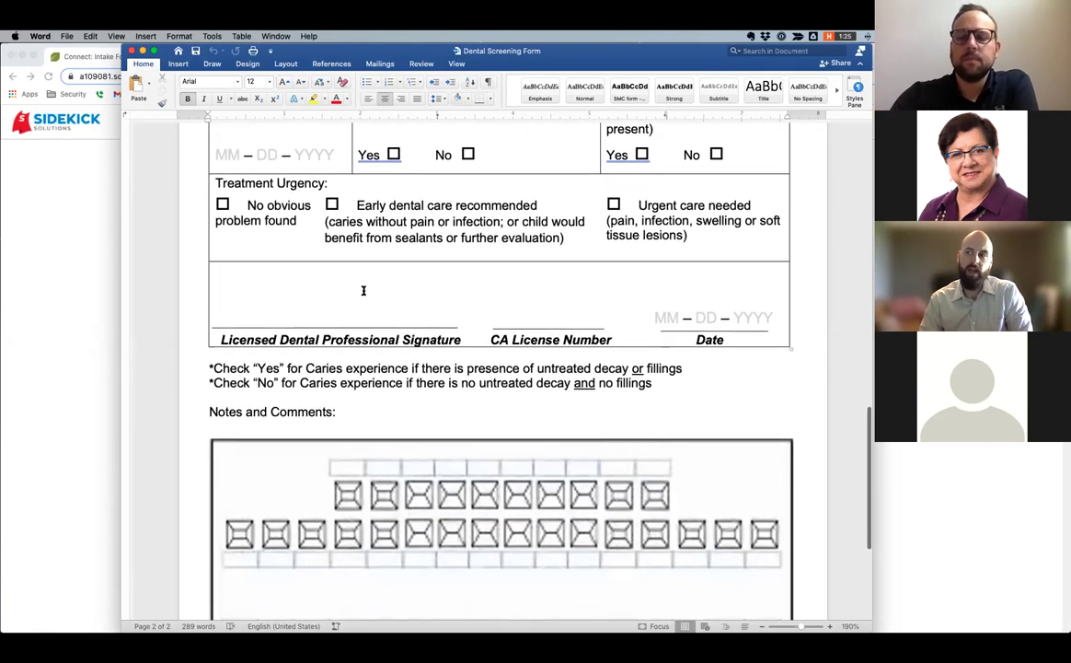
scroll(363, 290, "up", 15)
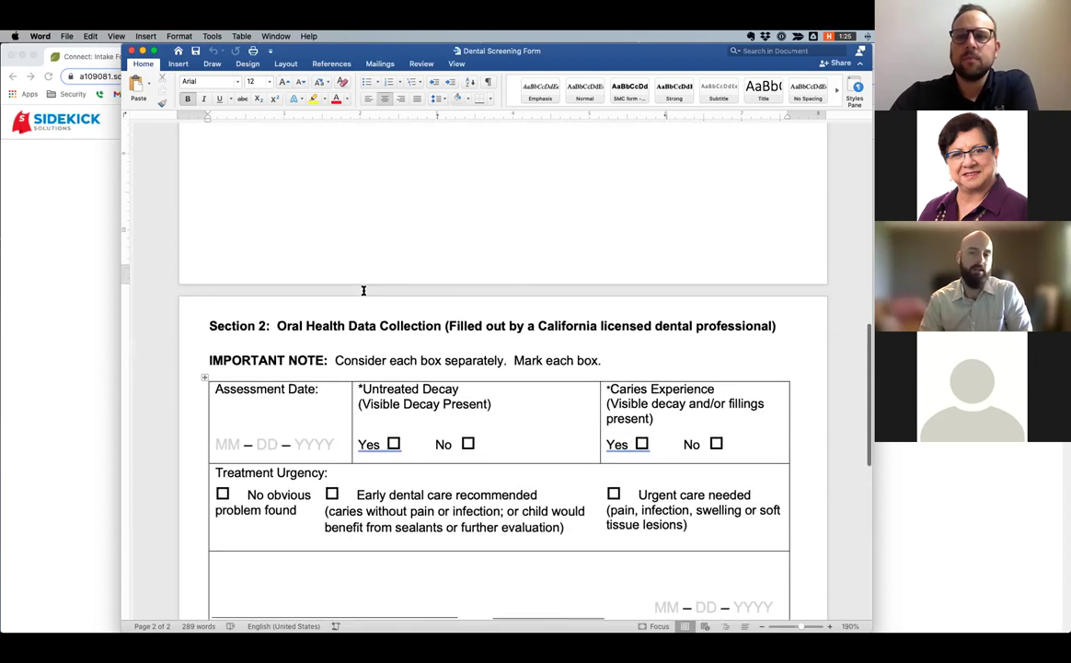
scroll(364, 290, "up", 15)
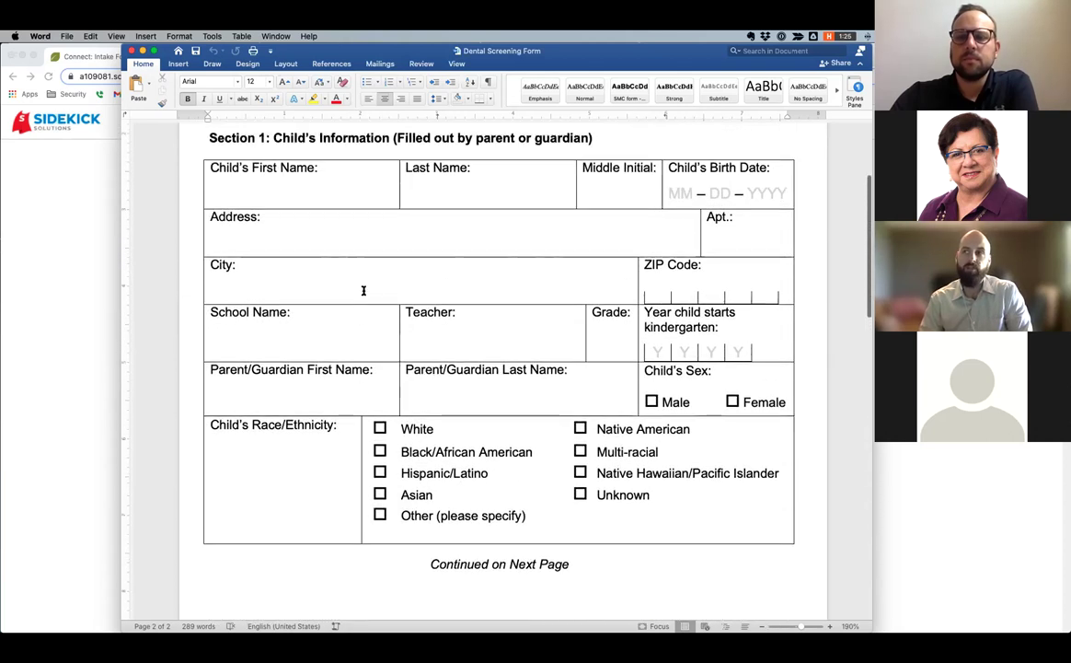
scroll(364, 290, "up", 5)
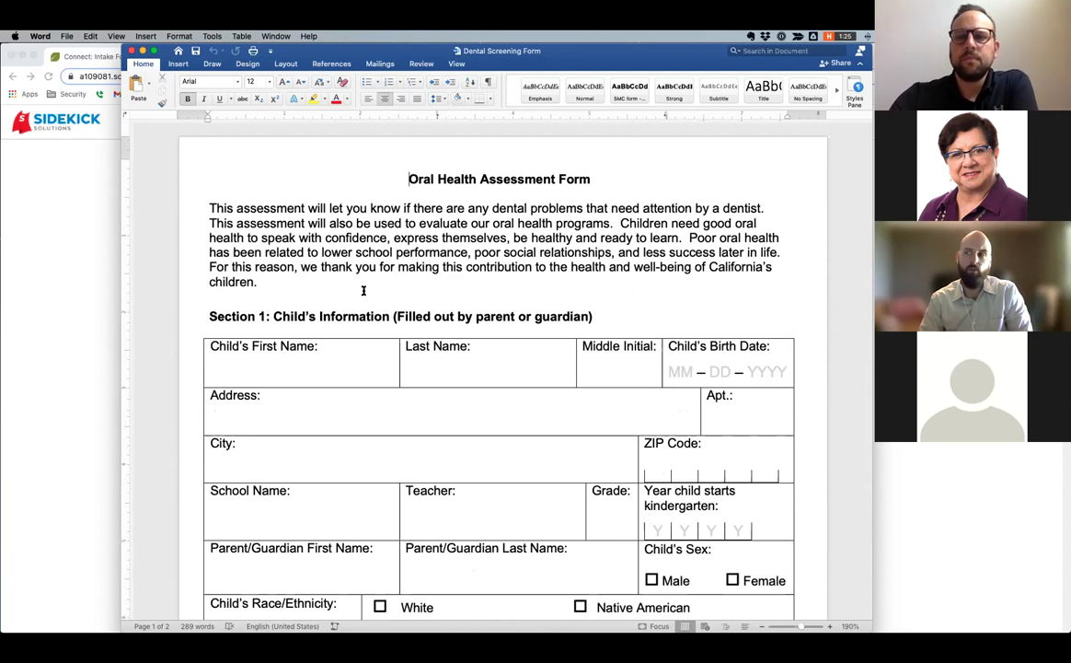
Scroll further down the form, then switch to Chrome's Dental Screening Consent intake form.
scroll(441, 283, "down", 2)
scroll(287, 310, "down", 7)
scroll(446, 311, "down", 3)
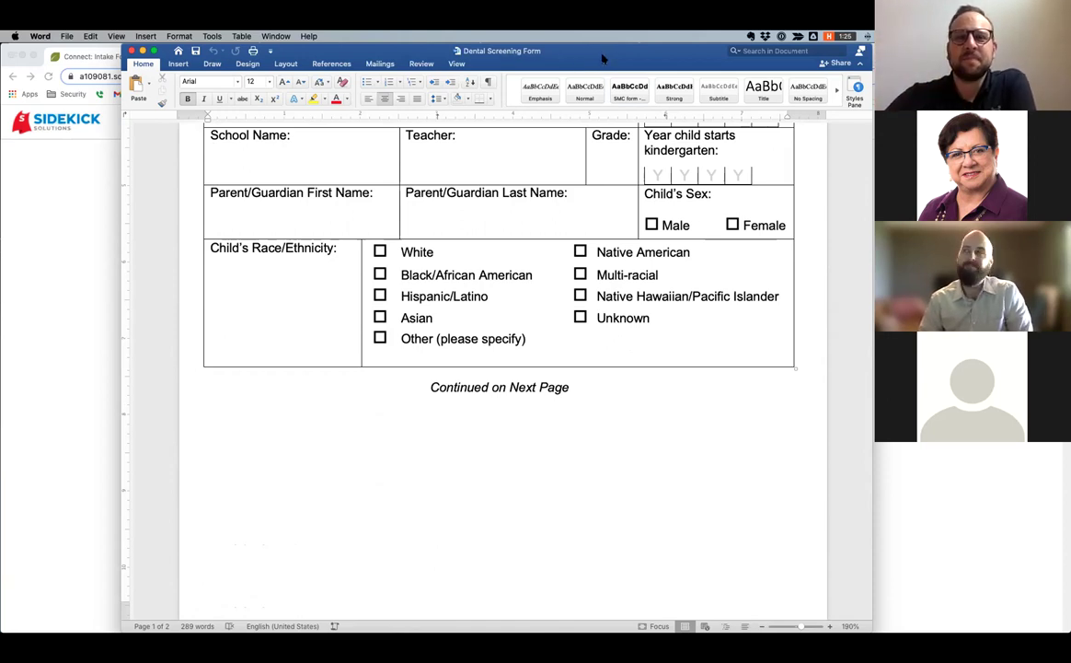
key("super+Tab")
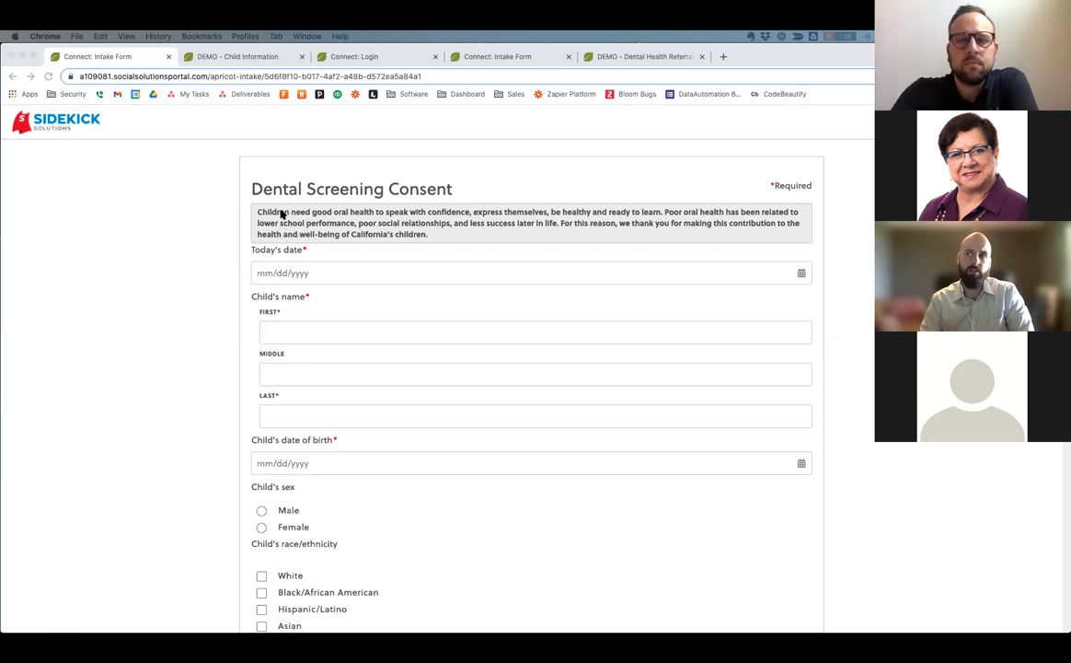
scroll(282, 213, "down", 1)
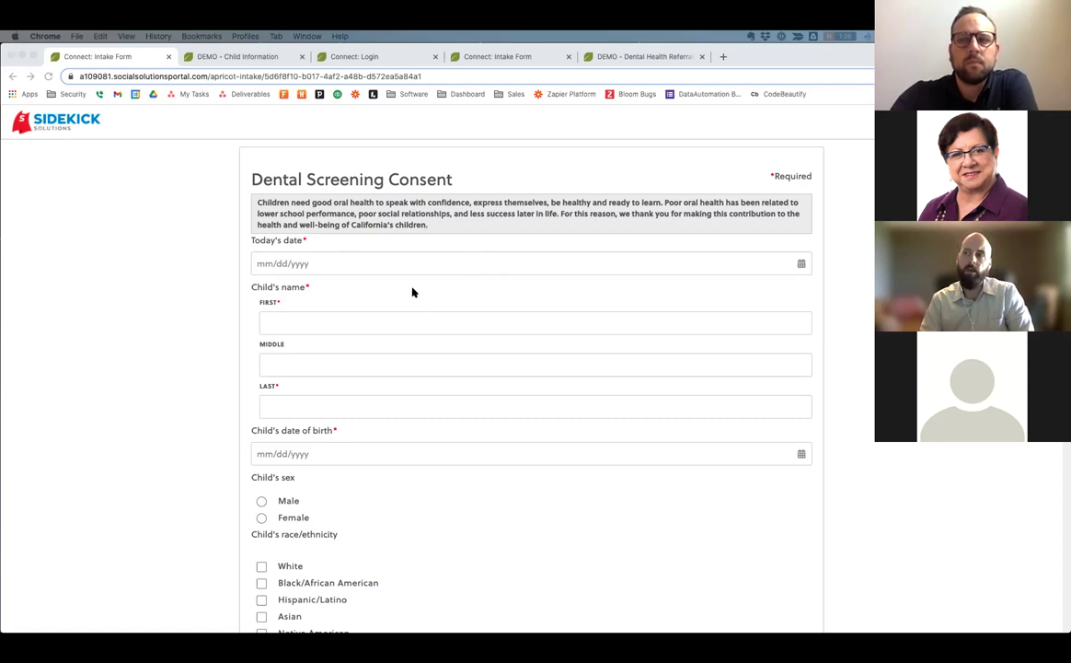
scroll(412, 292, "down", 3)
scroll(684, 293, "up", 3)
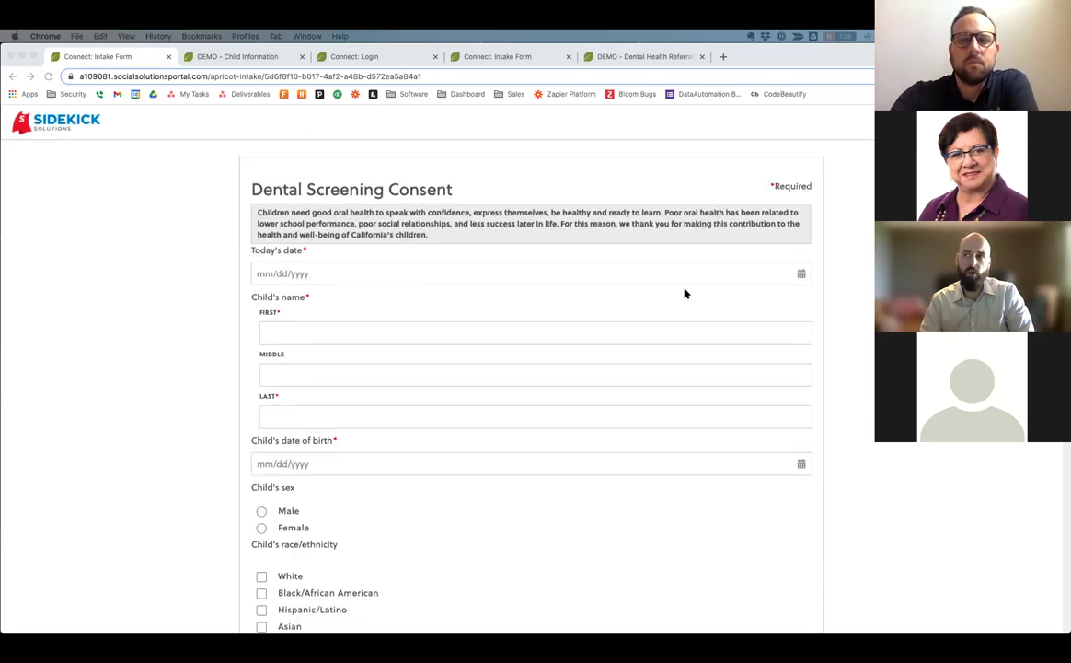
Set today's date to 05/19/2021 and enter the child's name as Fake Child.
left_click(801, 273)
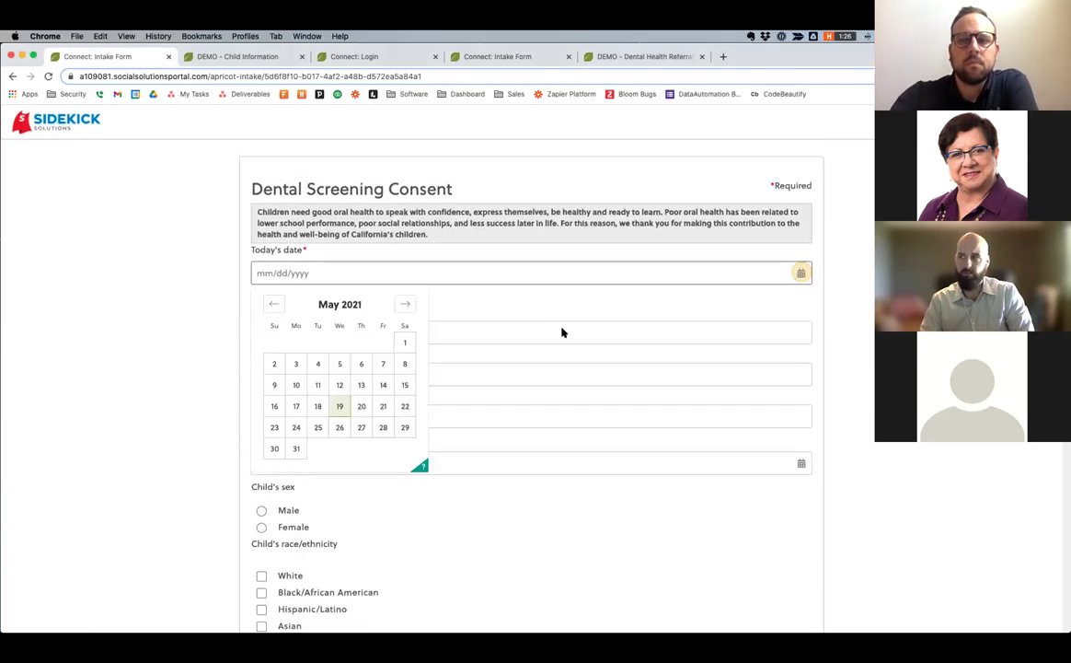
left_click(334, 406)
left_click(293, 338)
type("Test")
key("BackSpace")
key("BackSpace")
key("BackSpace")
key("BackSpace")
type("Fake")
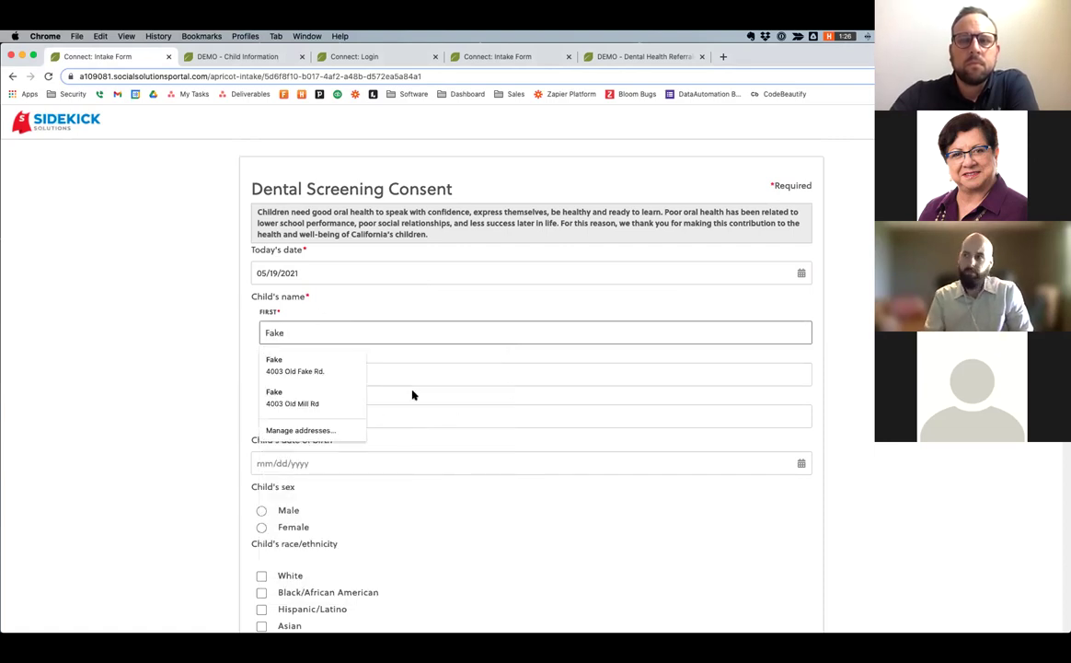
left_click(392, 414)
type("Child")
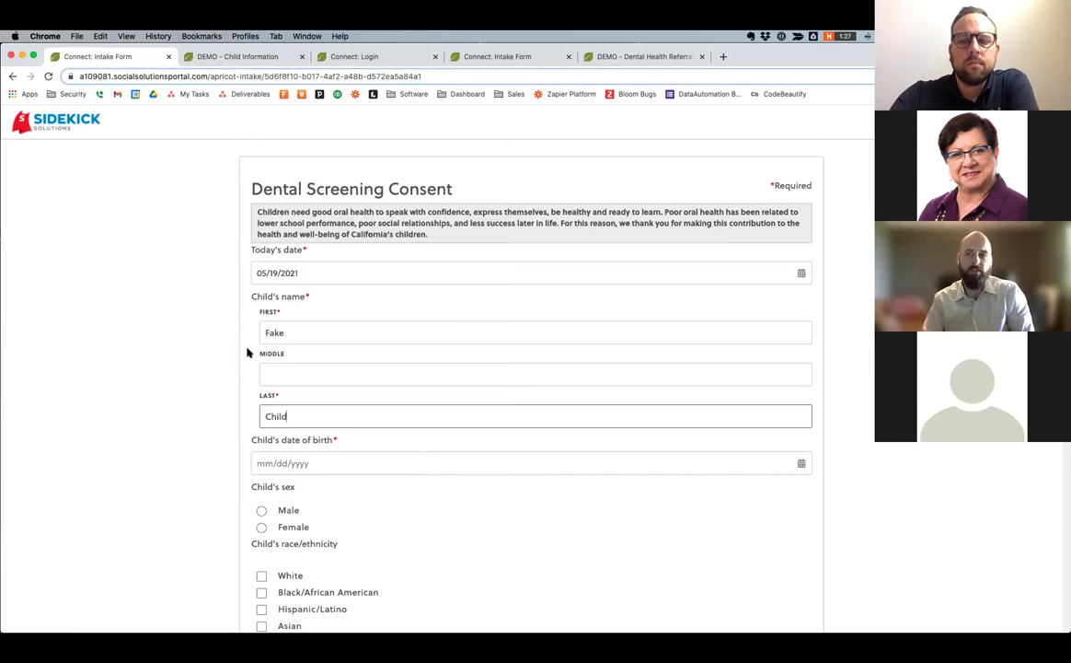
Scroll down to the school name field and leave it unselected.
scroll(246, 352, "down", 3)
scroll(247, 351, "down", 1)
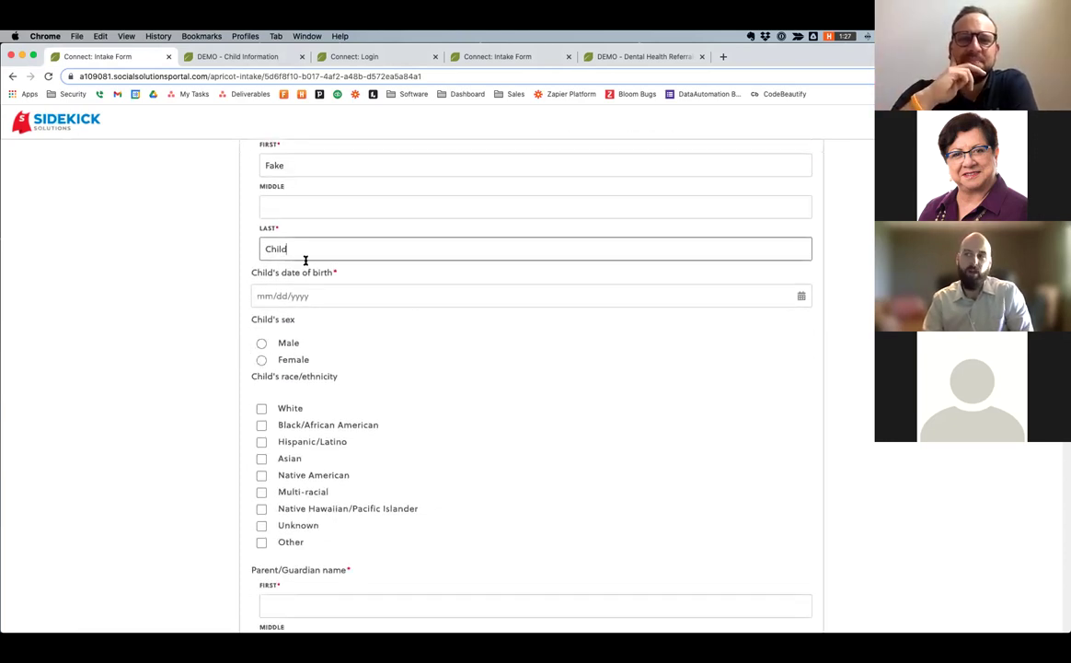
scroll(303, 286, "down", 4)
scroll(301, 308, "down", 7)
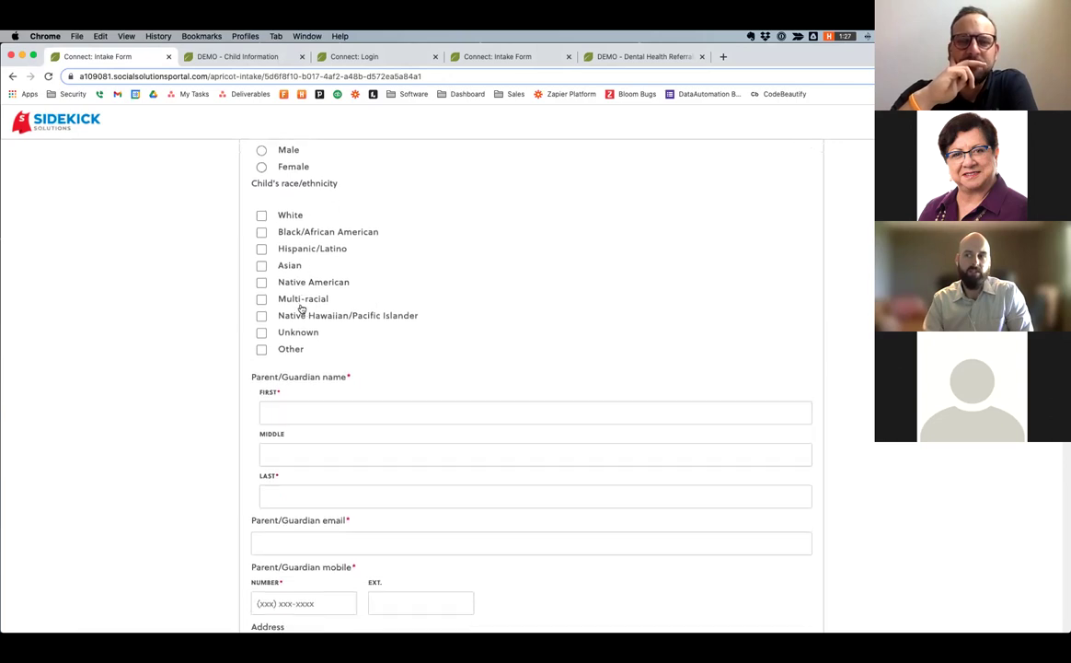
scroll(301, 313, "down", 6)
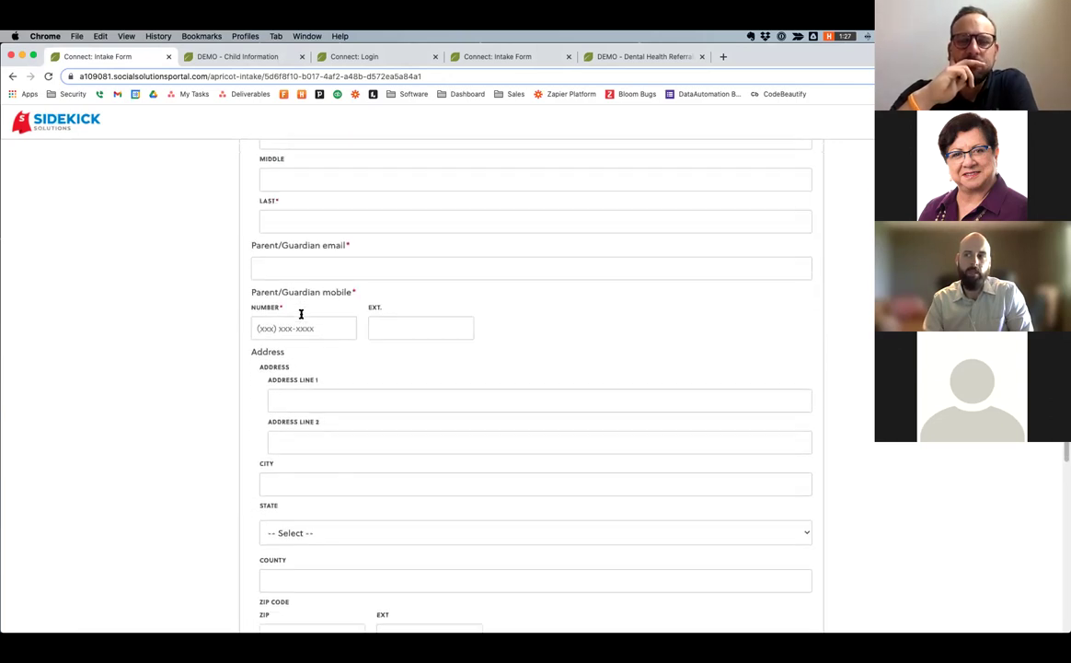
scroll(301, 313, "down", 4)
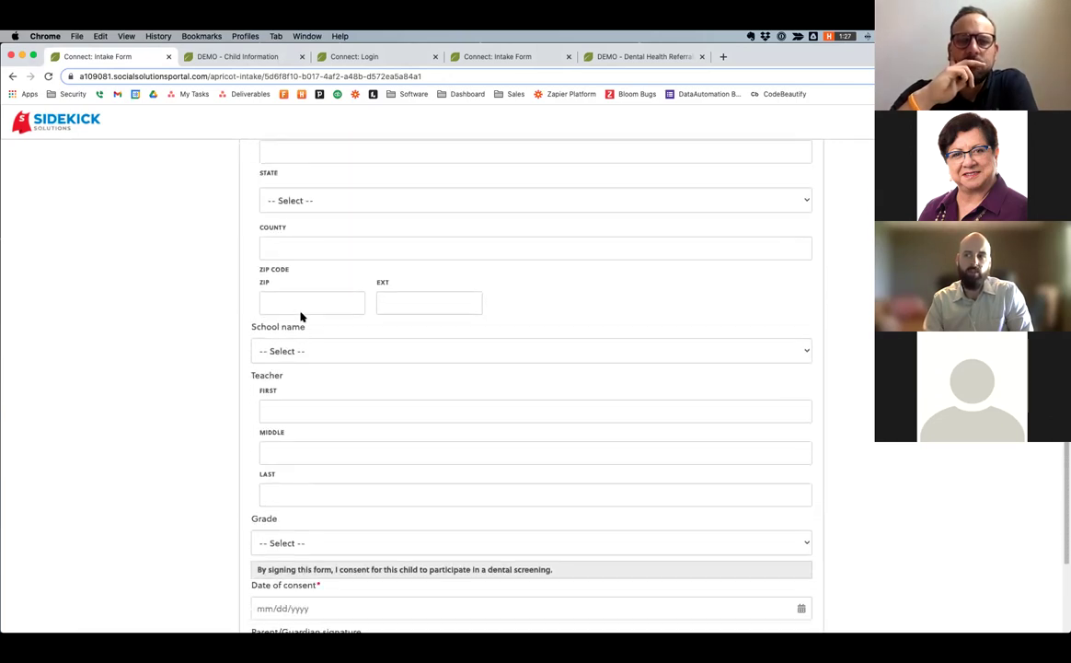
left_click(304, 322)
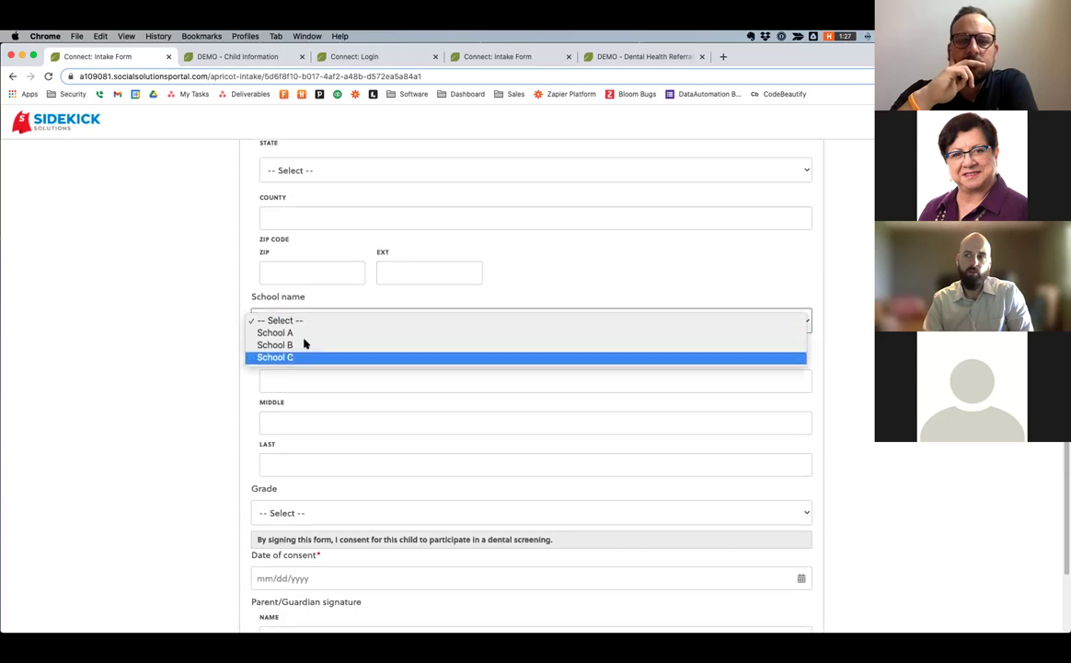
left_click(202, 294)
Leave the grade blank and open the guardian's signature pad.
scroll(271, 308, "down", 3)
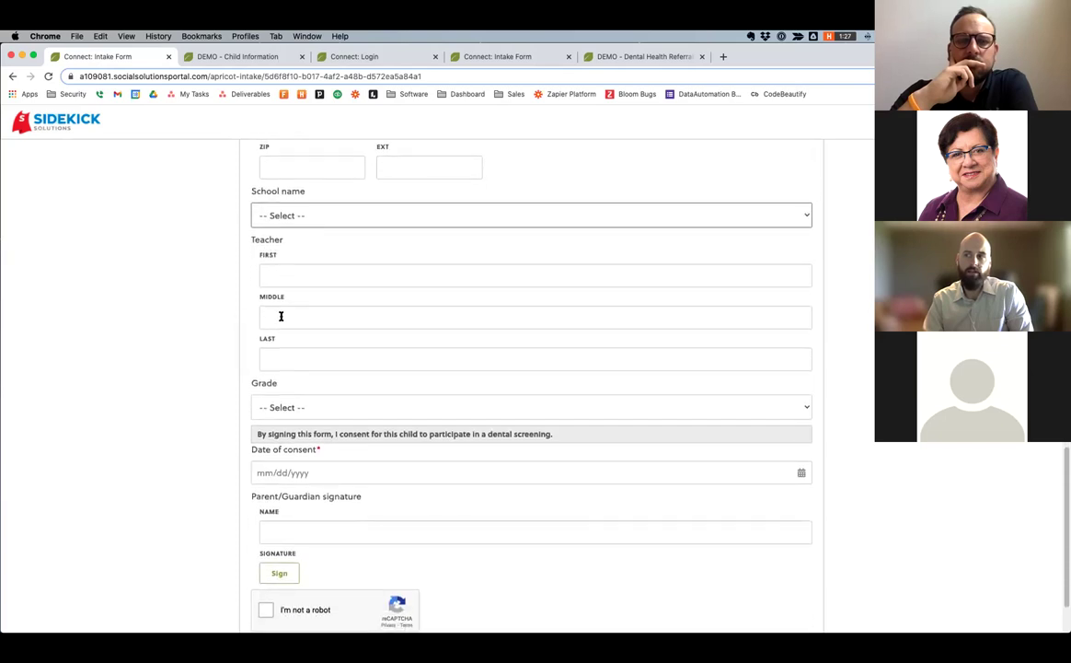
scroll(285, 341, "down", 1)
left_click(306, 376)
left_click(211, 369)
left_click(287, 444)
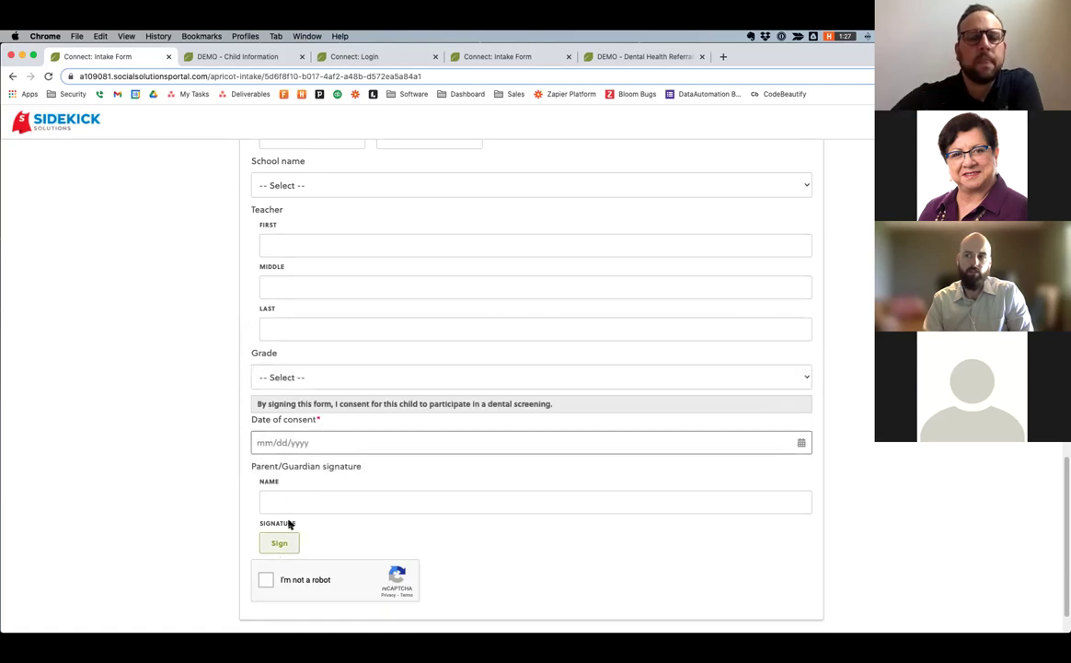
left_click(278, 543)
Enter 'test tester' as the signer's name and draw the guardian's signature on the pad.
scroll(294, 257, "up", 1)
left_click(313, 250)
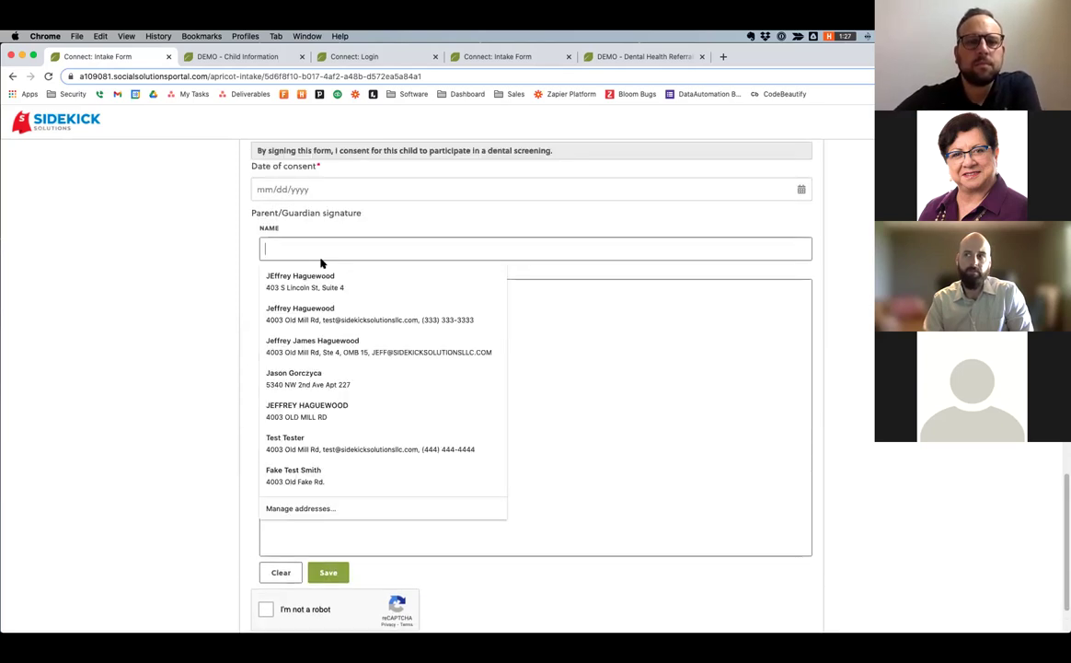
type("test tester")
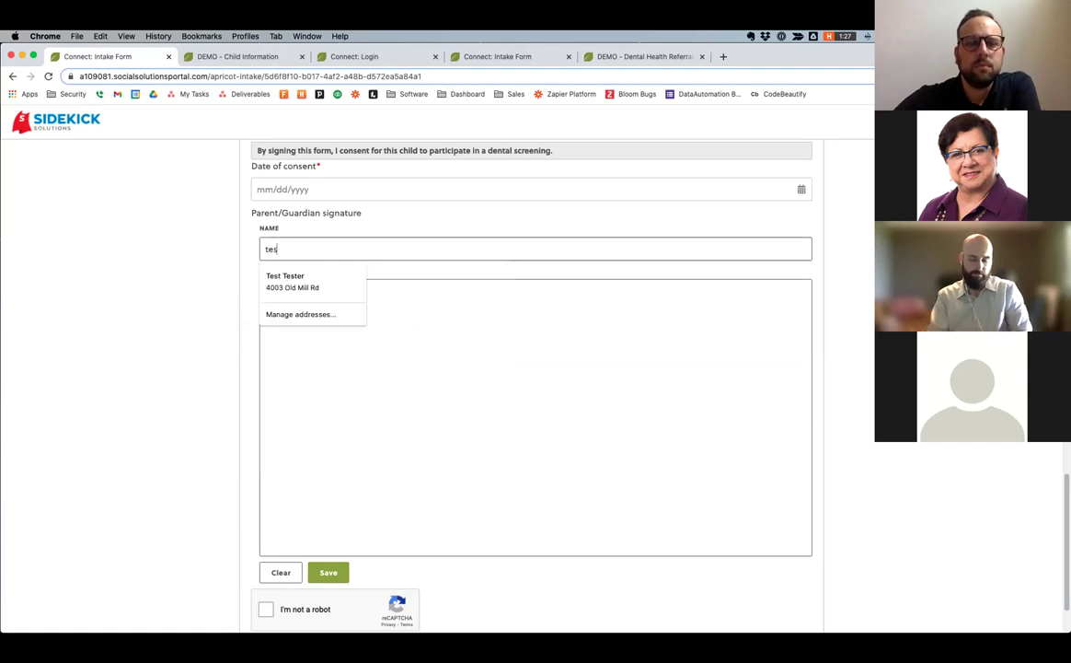
mouse_move(343, 414)
left_mouse_down()
mouse_move(512, 403)
mouse_move(720, 449)
mouse_move(660, 404)
mouse_move(667, 349)
left_mouse_up()
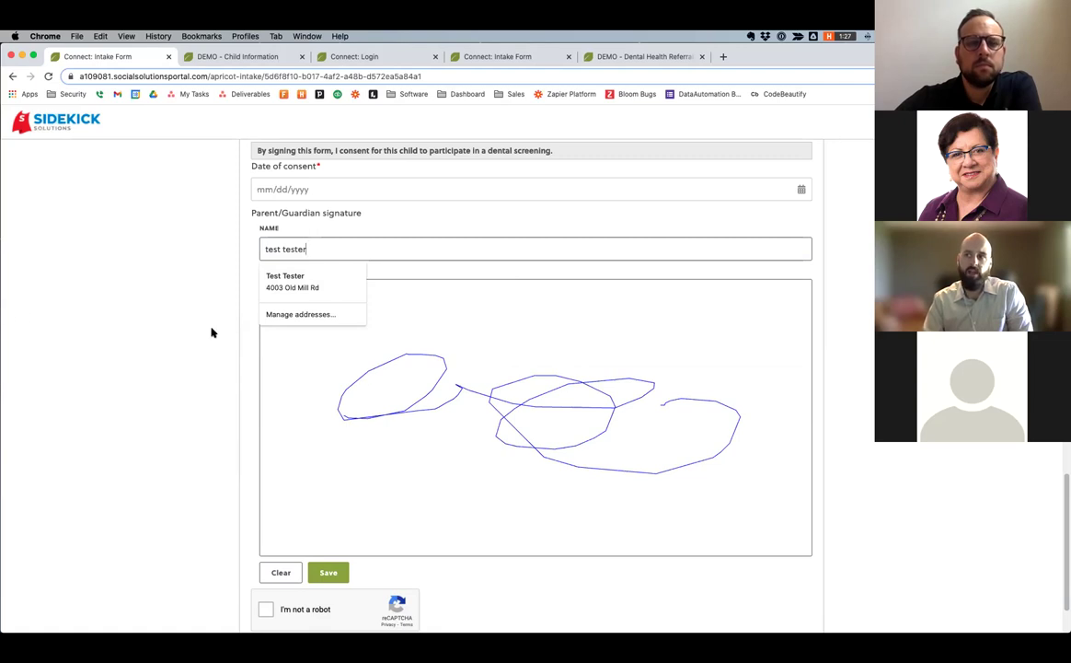
scroll(211, 332, "up", 15)
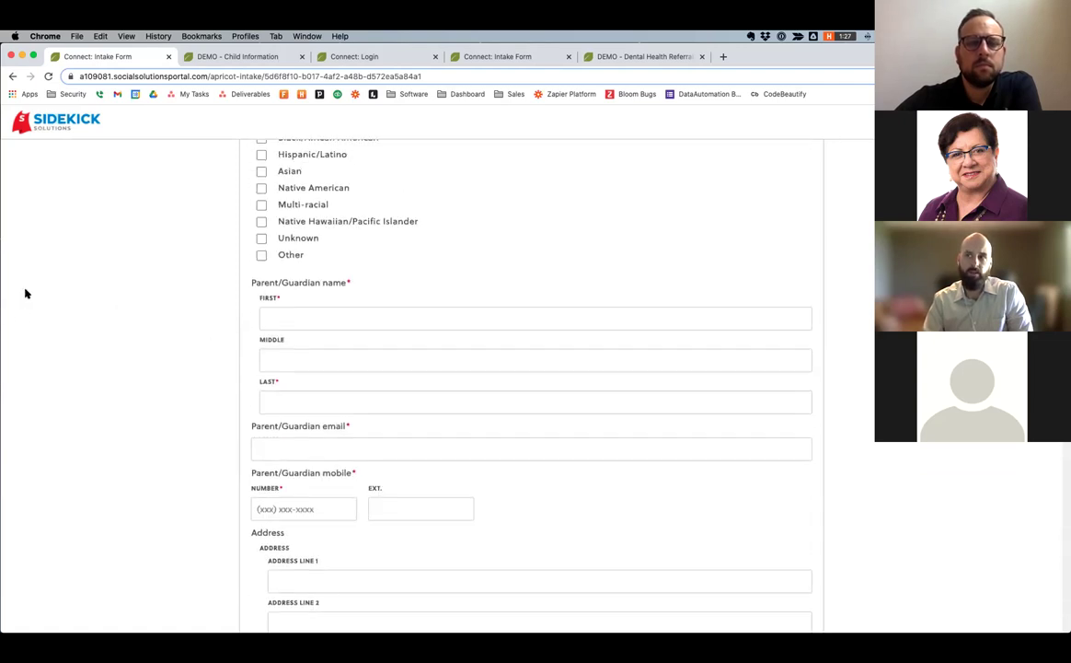
left_click_drag(5, 282, 216, 299)
left_click_drag(422, 313, 0, 336)
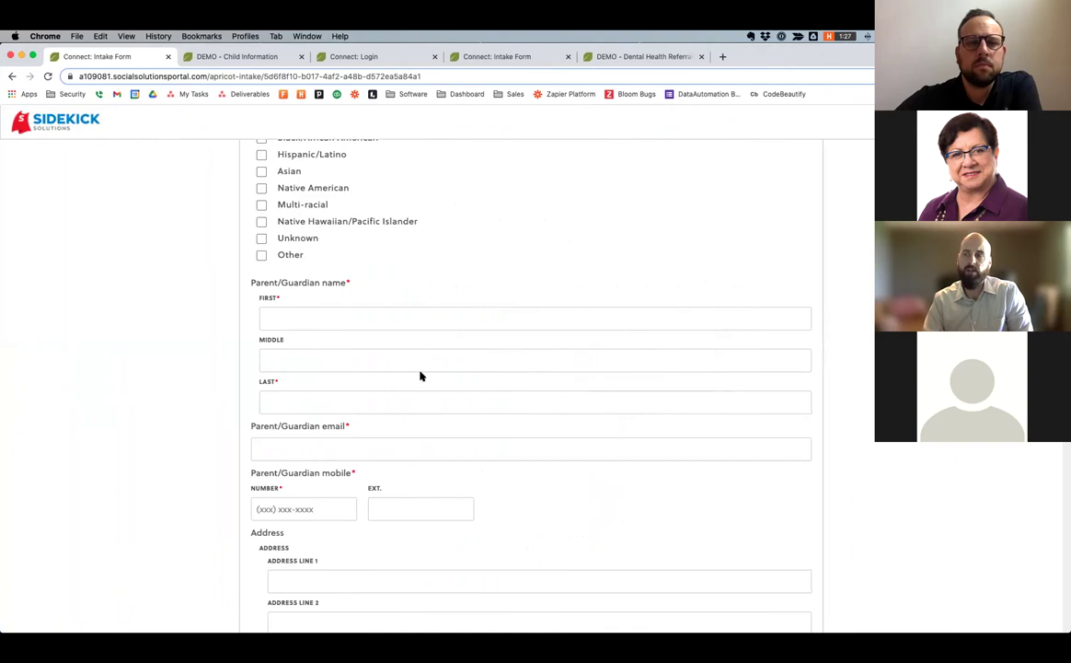
scroll(419, 376, "up", 10)
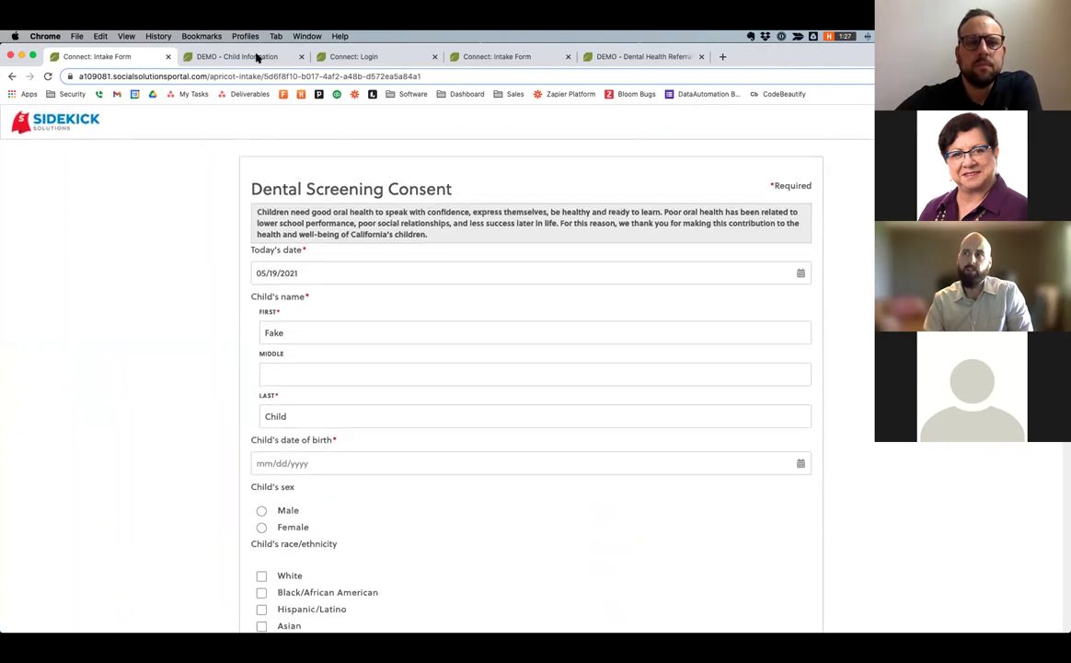
Open the Fake Child record from the Child Information search results and review its details.
key("ctrl+Tab")
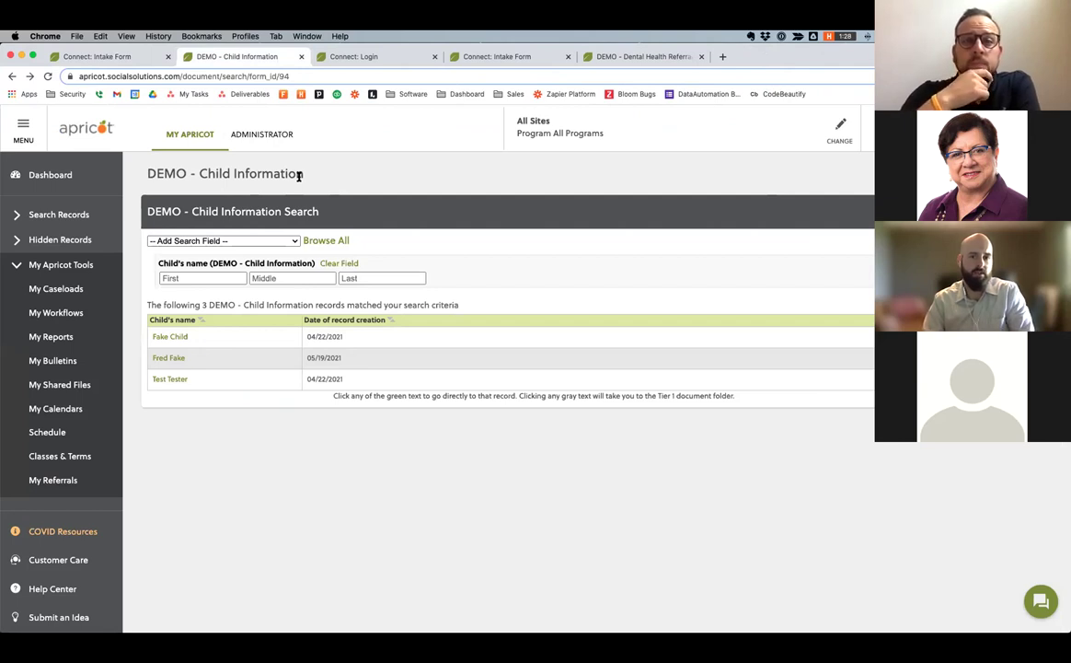
left_click(171, 336)
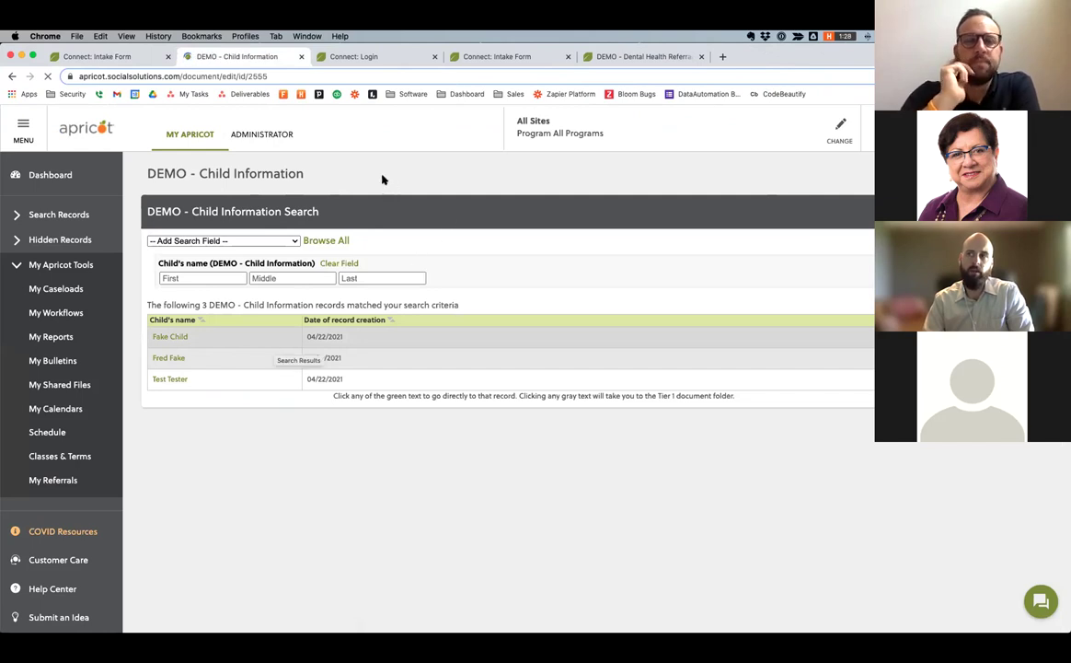
scroll(443, 283, "down", 2)
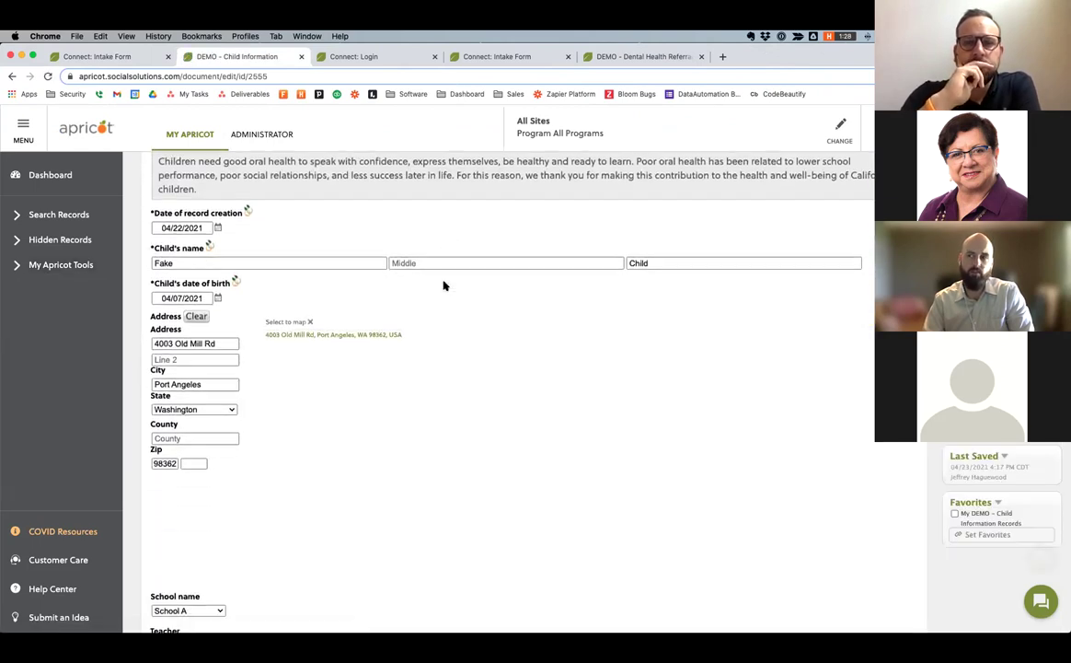
scroll(443, 286, "down", 5)
scroll(442, 285, "down", 5)
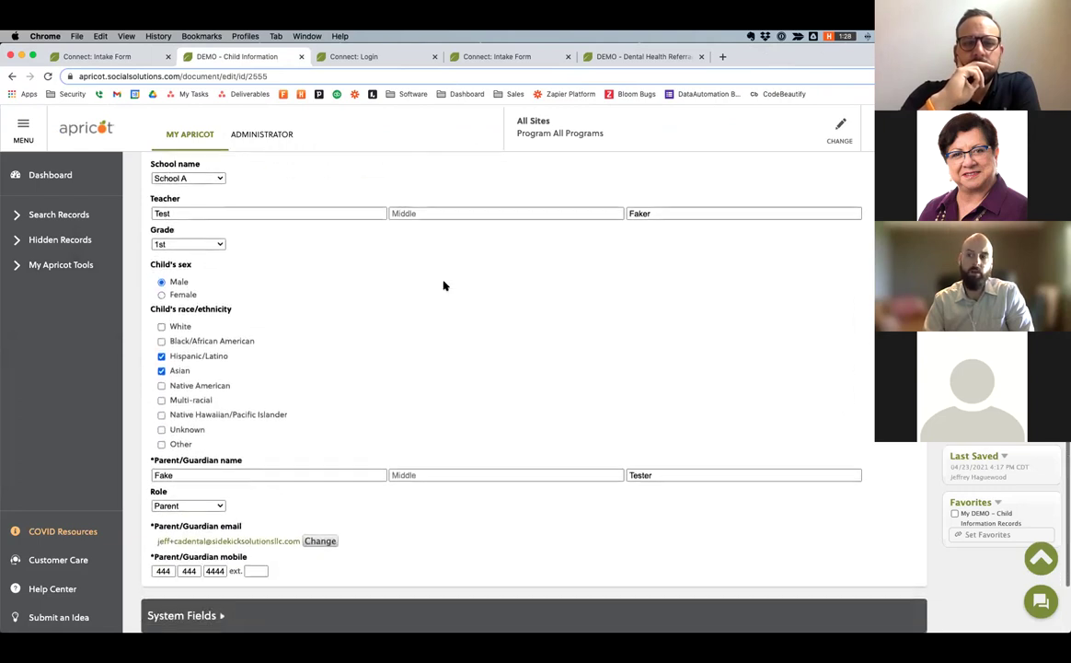
scroll(438, 331, "down", 2)
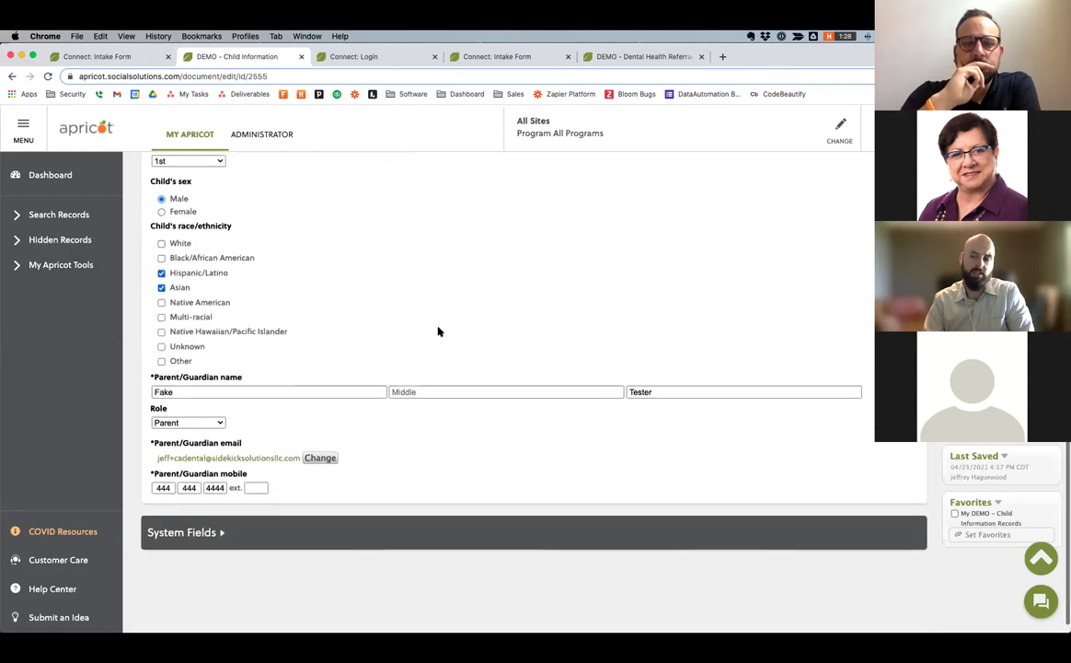
scroll(438, 331, "up", 7)
scroll(438, 331, "up", 5)
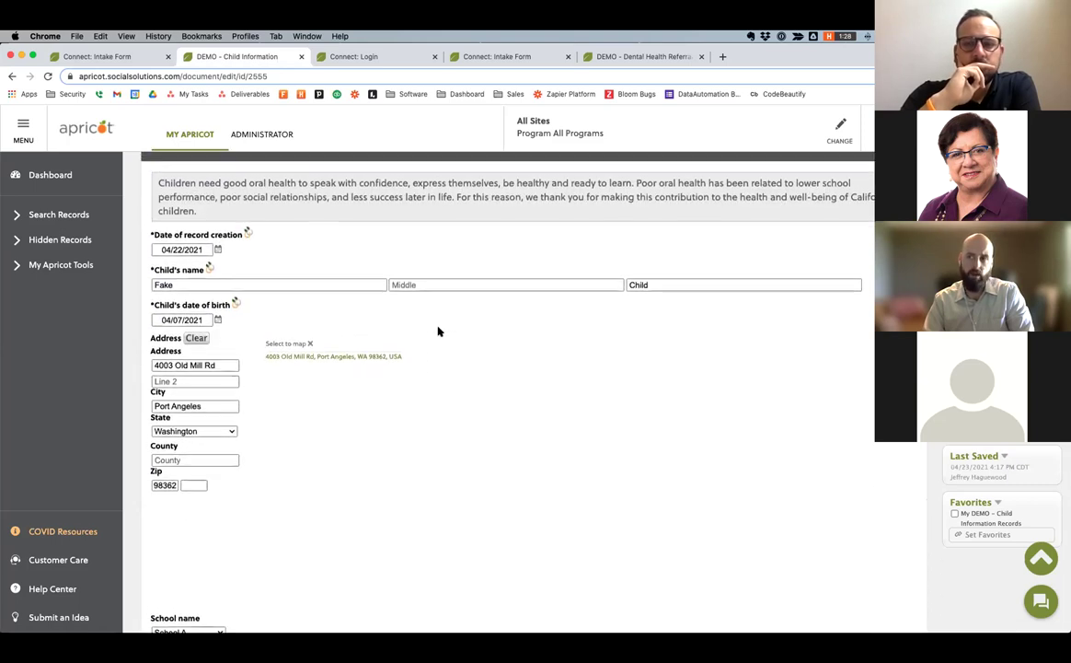
scroll(438, 332, "up", 1)
scroll(438, 331, "up", 1)
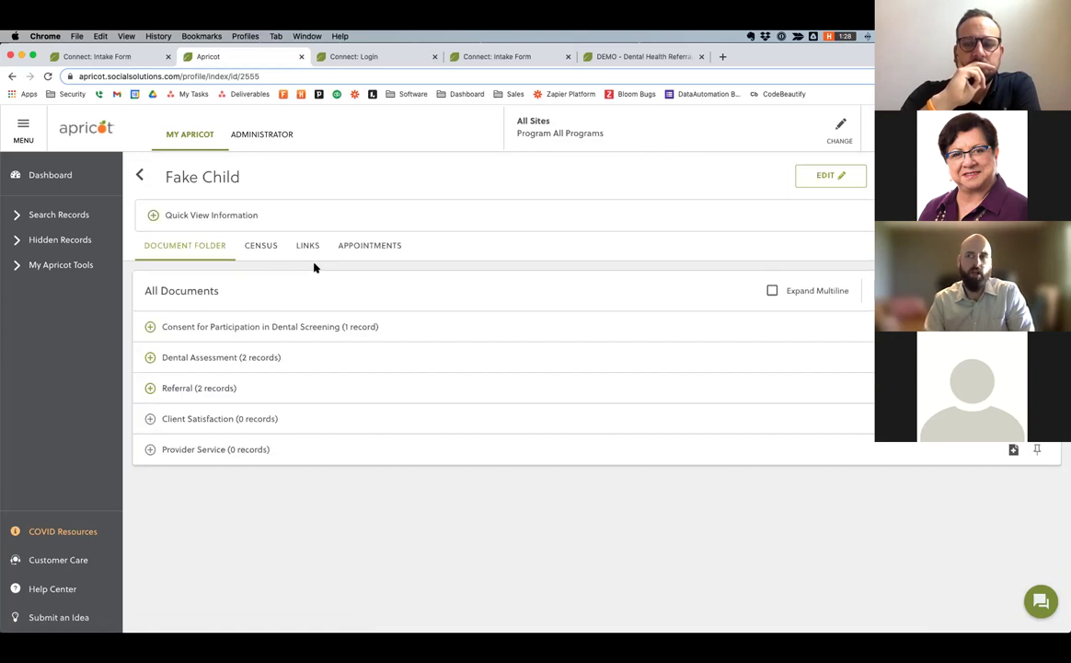
scroll(446, 399, "down", 2)
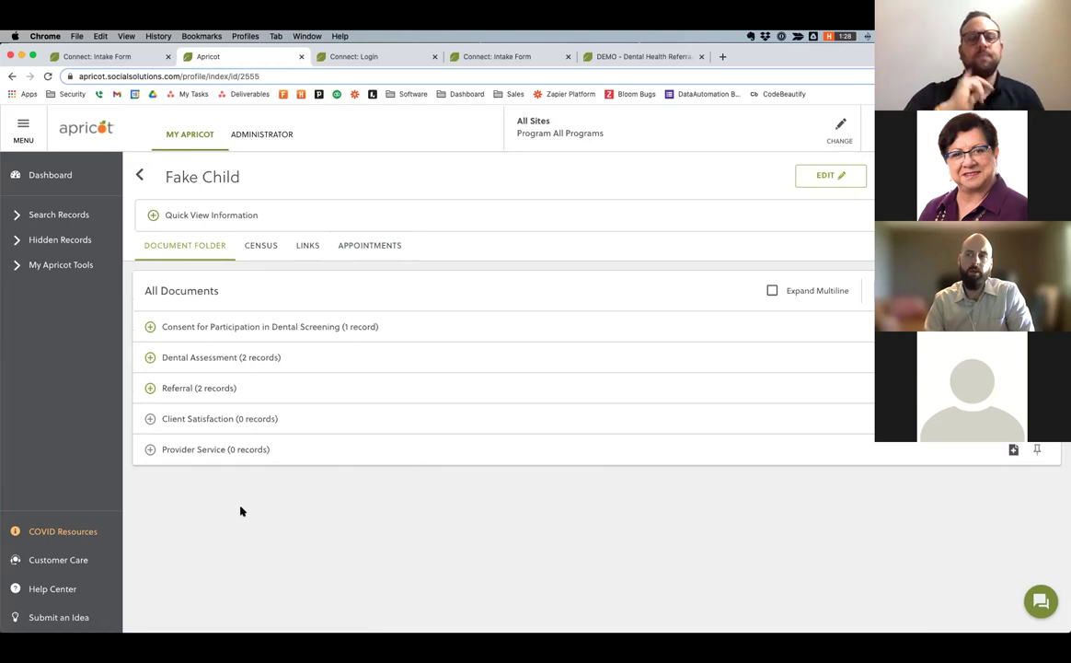
left_click(151, 327)
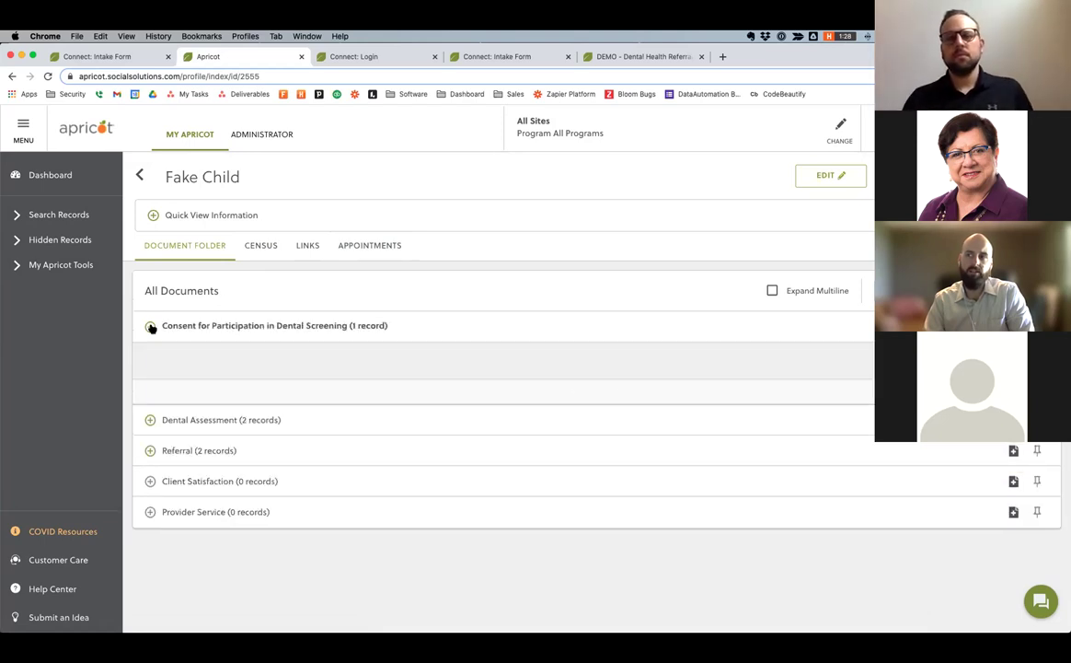
scroll(607, 378, "down", 1)
left_click(598, 377)
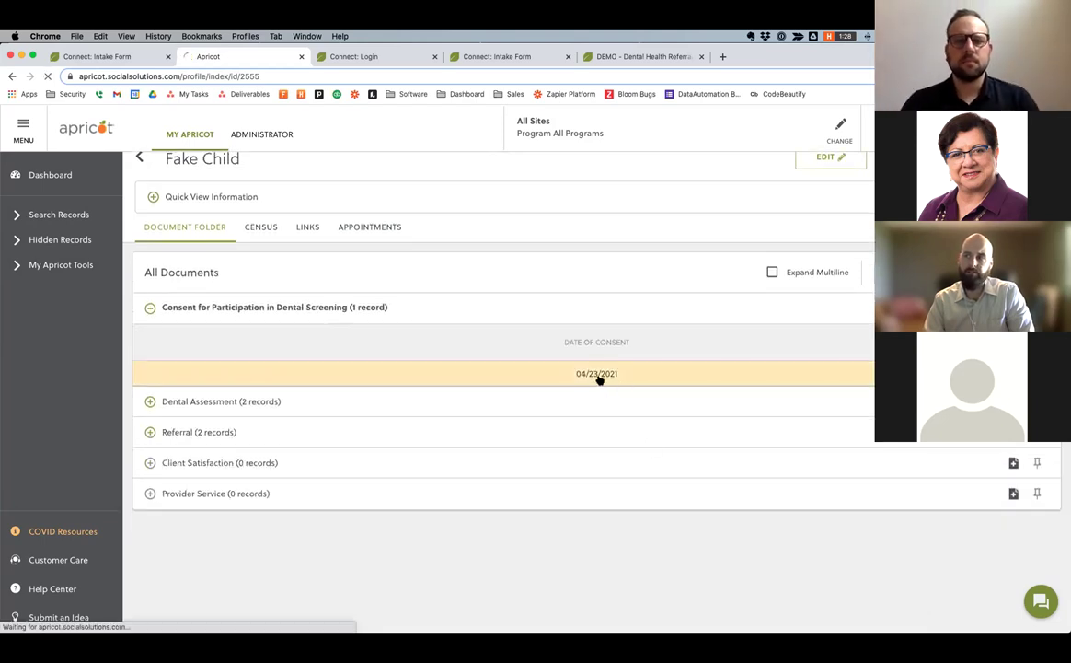
scroll(498, 368, "down", 2)
scroll(498, 368, "up", 2)
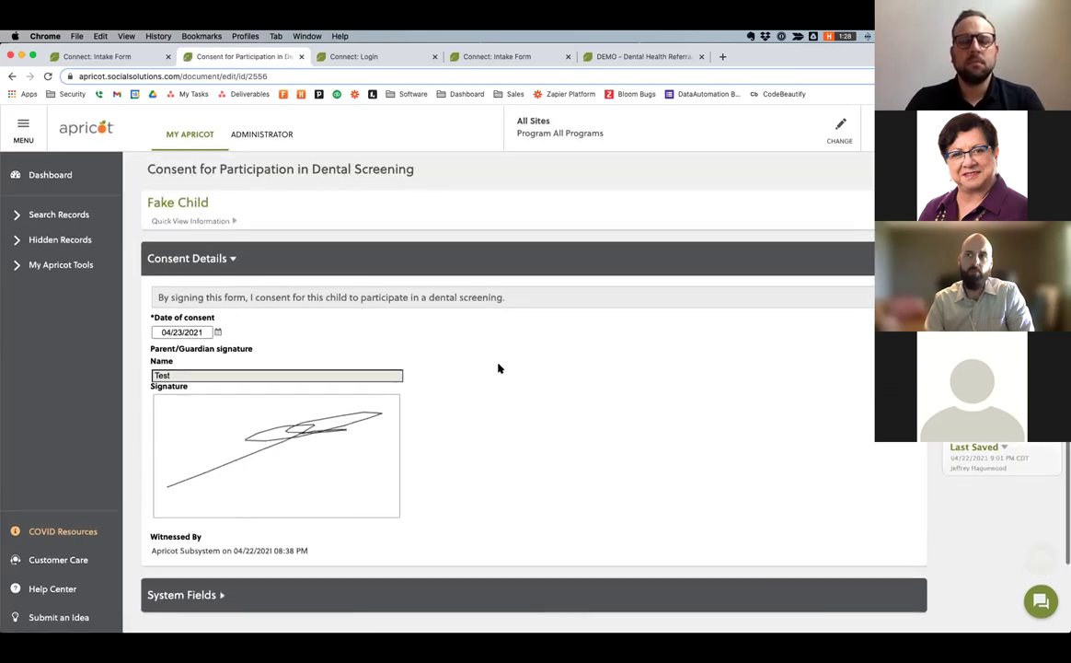
left_click(14, 76)
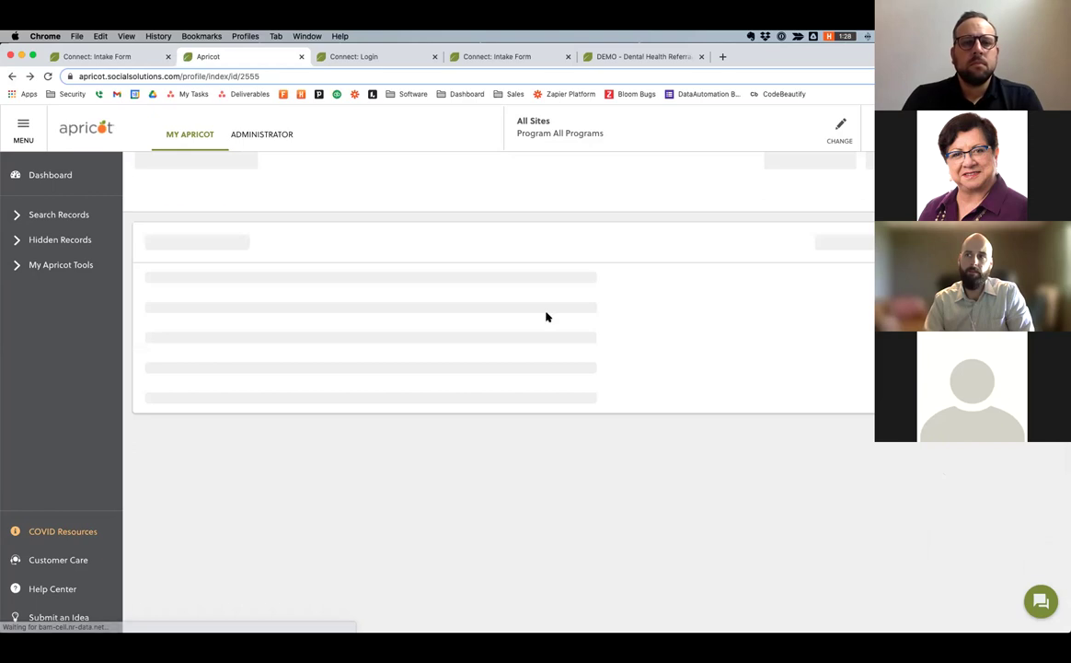
scroll(193, 295, "down", 1)
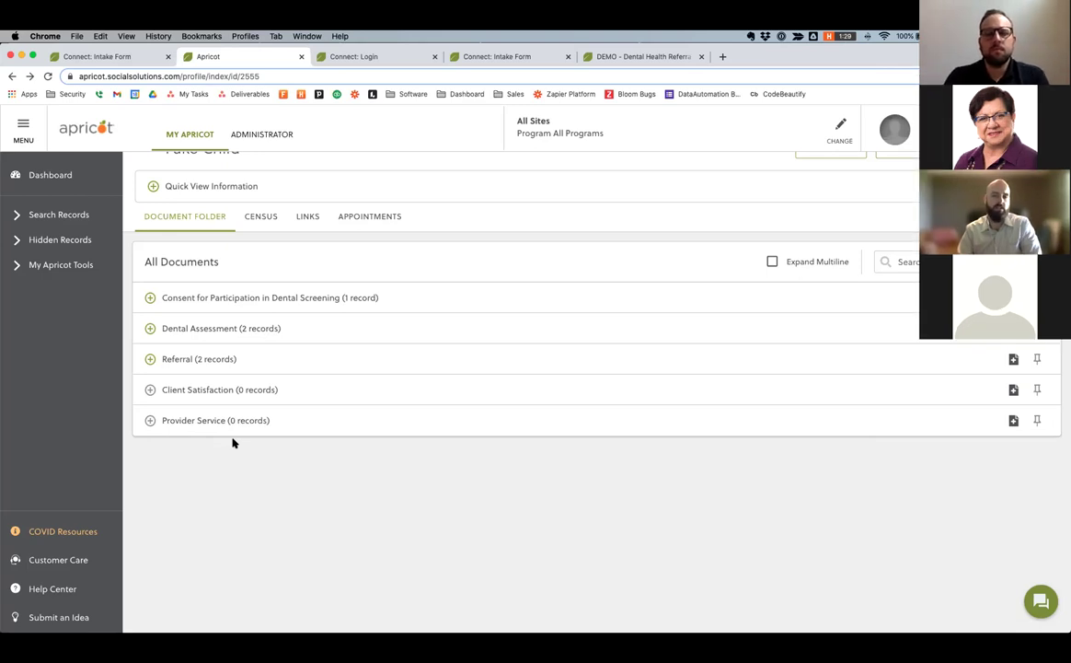
scroll(233, 443, "up", 1)
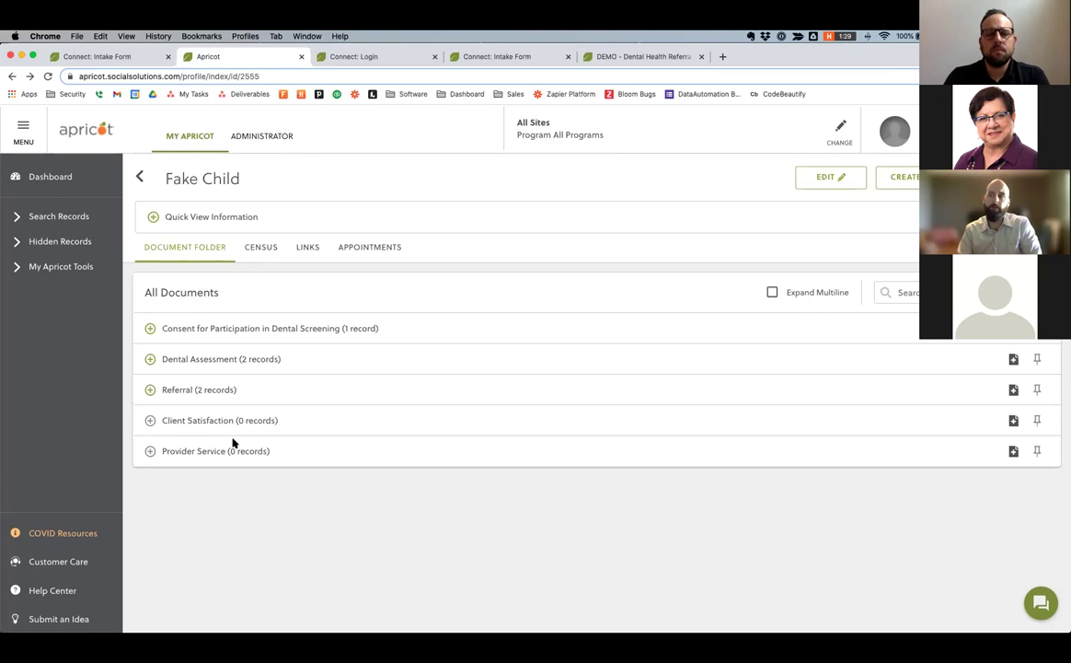
scroll(407, 210, "down", 1)
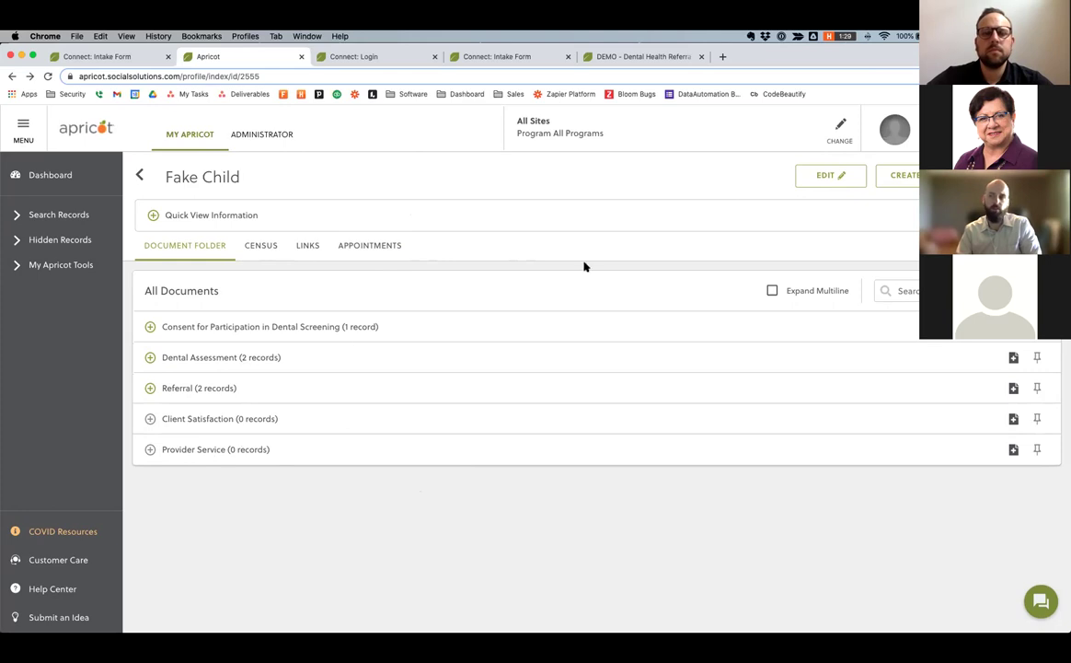
left_click(762, 117)
scroll(513, 339, "down", 2)
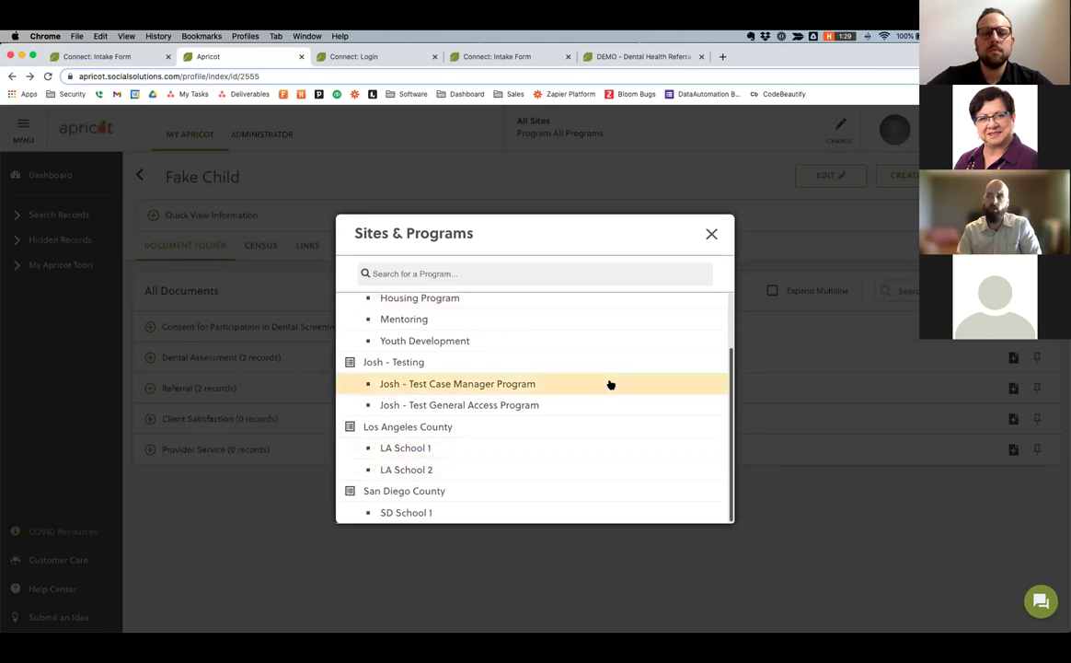
left_click(712, 235)
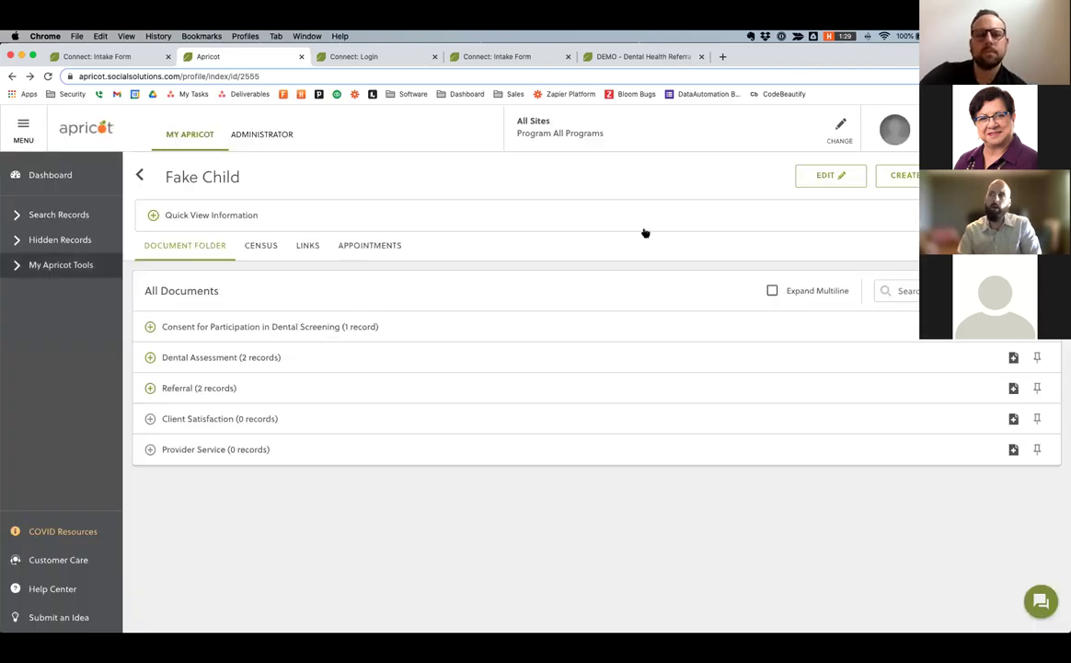
Switch to the Connect intake form, then to the Connect sign-in page.
left_click(108, 61)
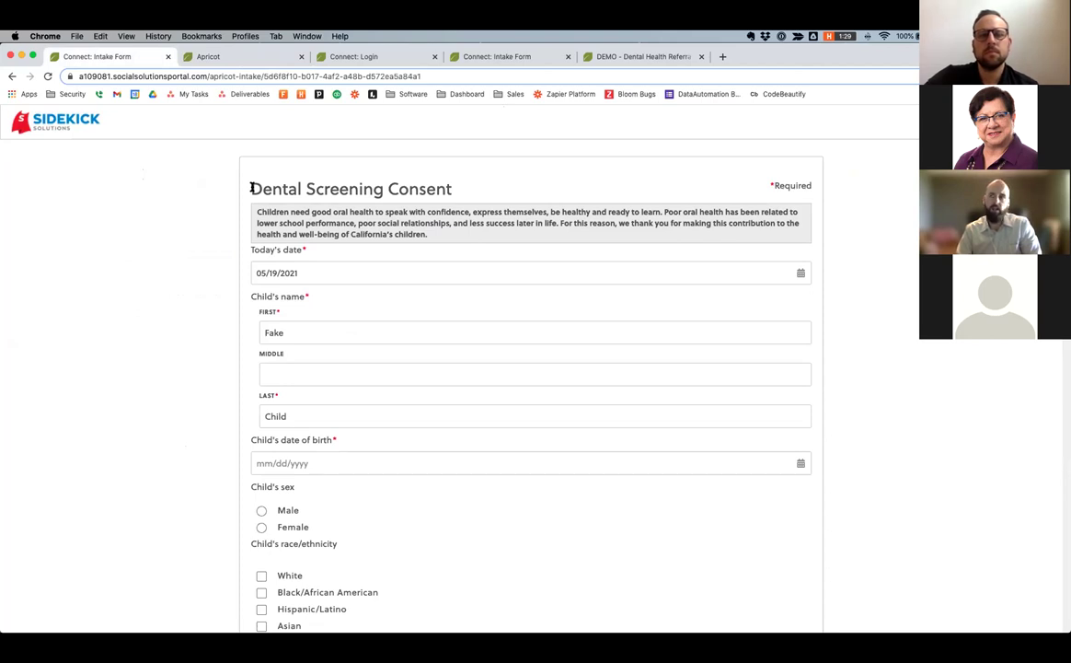
left_click(371, 58)
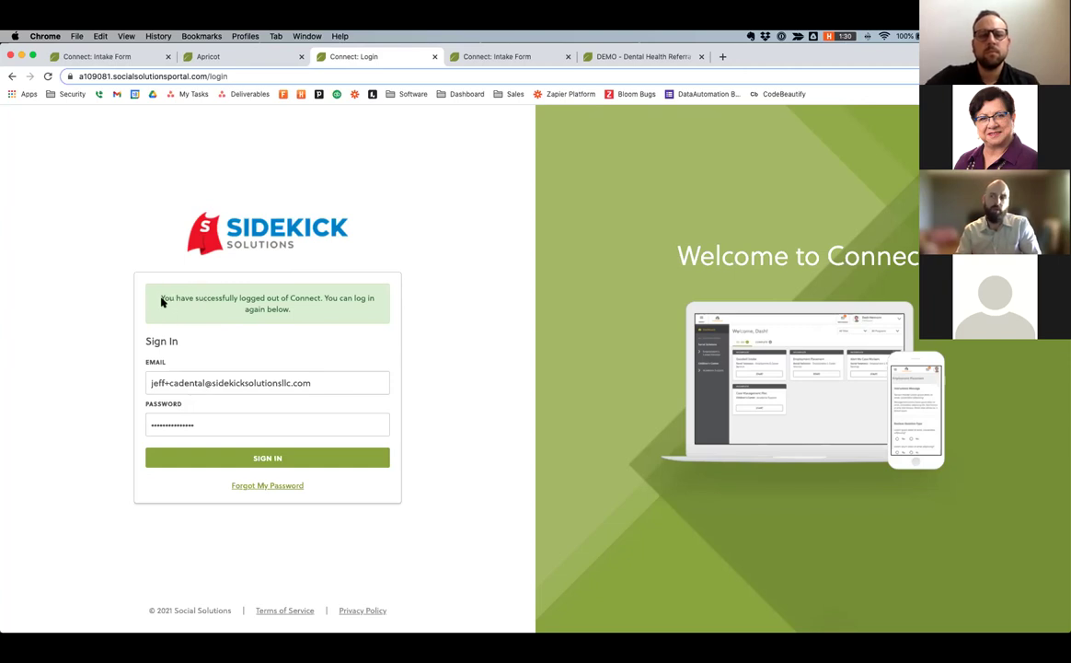
Sign in to Connect and view the submitted Dental Assessment, reloading after an error.
left_click(241, 460)
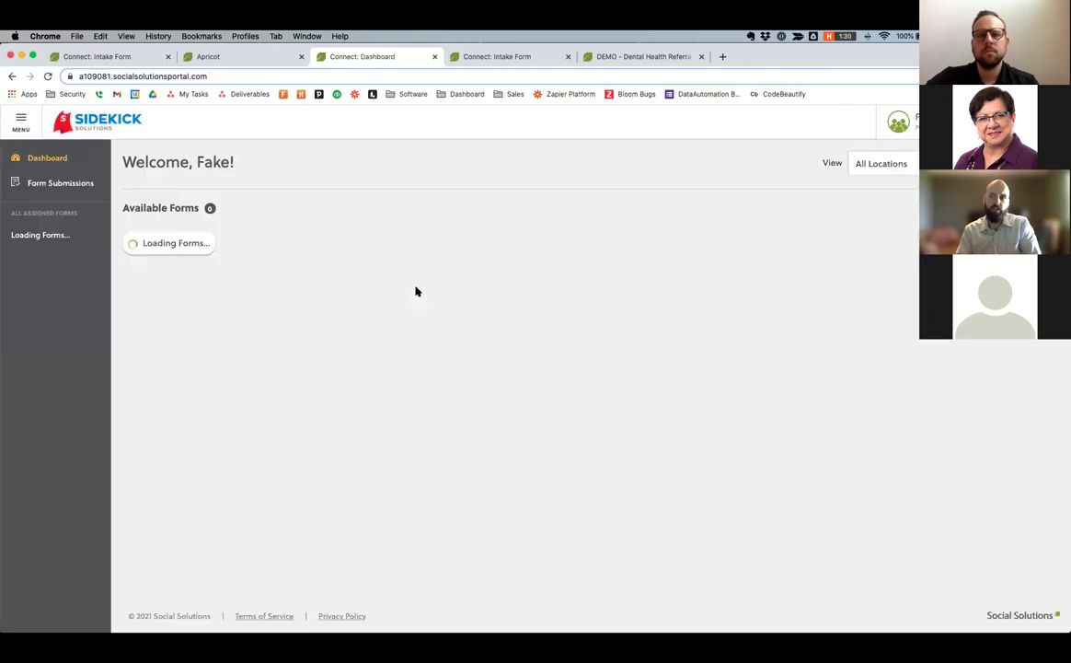
left_click(54, 182)
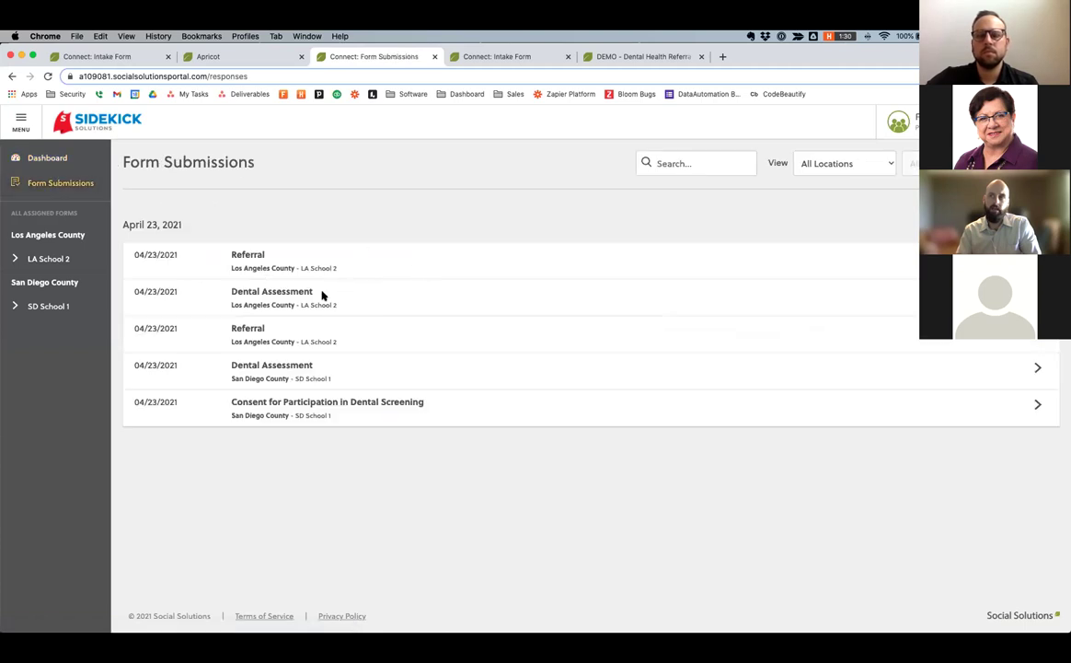
left_click(492, 306)
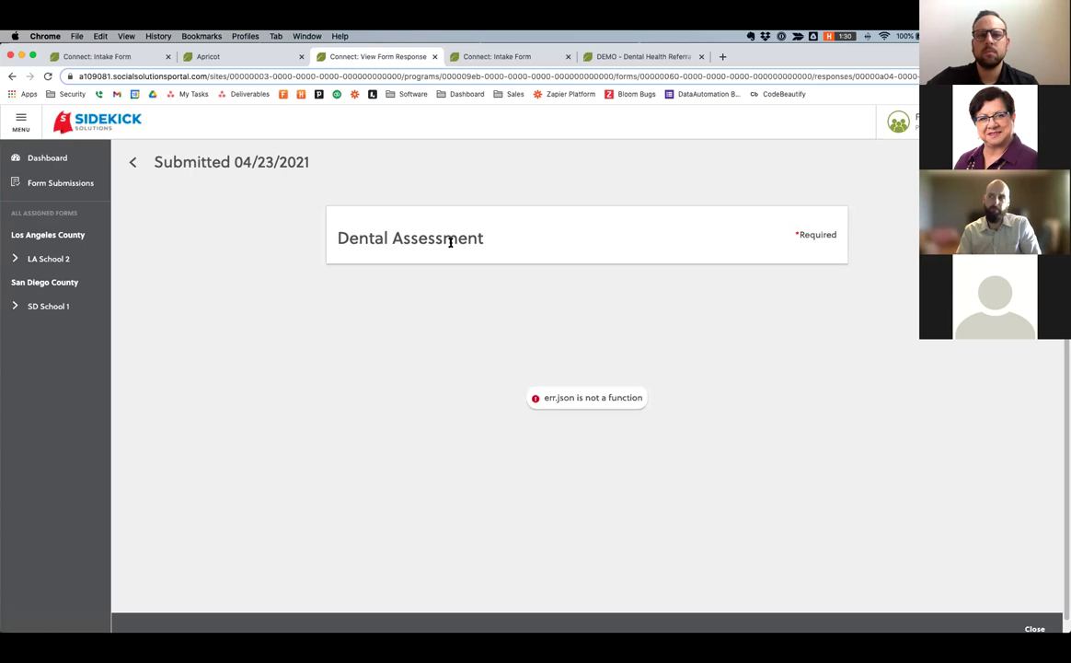
left_click(48, 75)
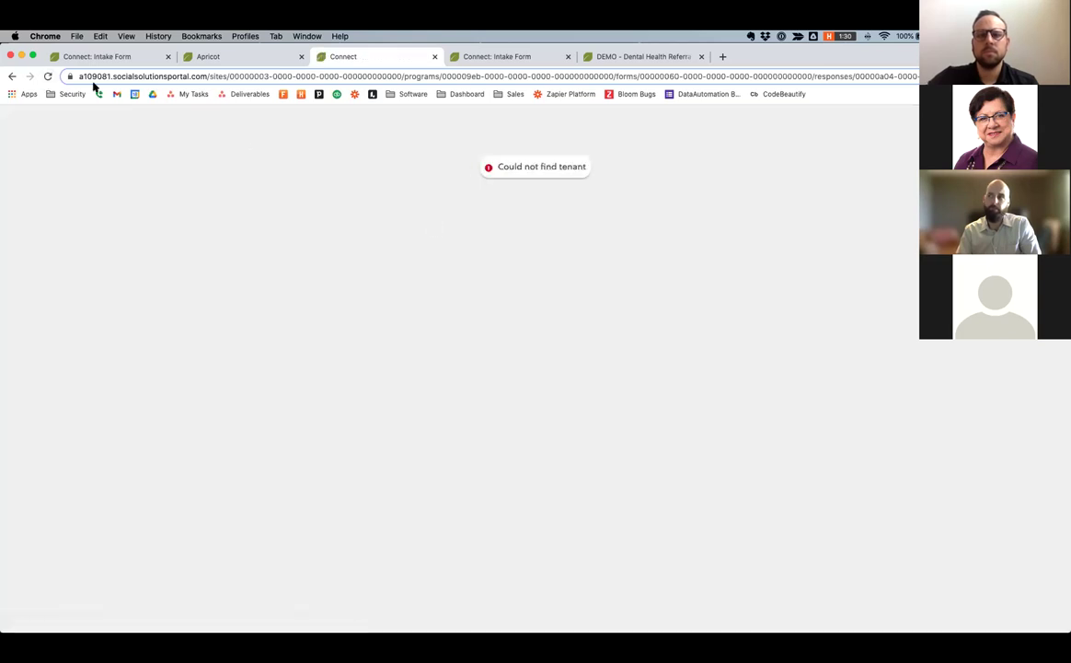
left_click(47, 75)
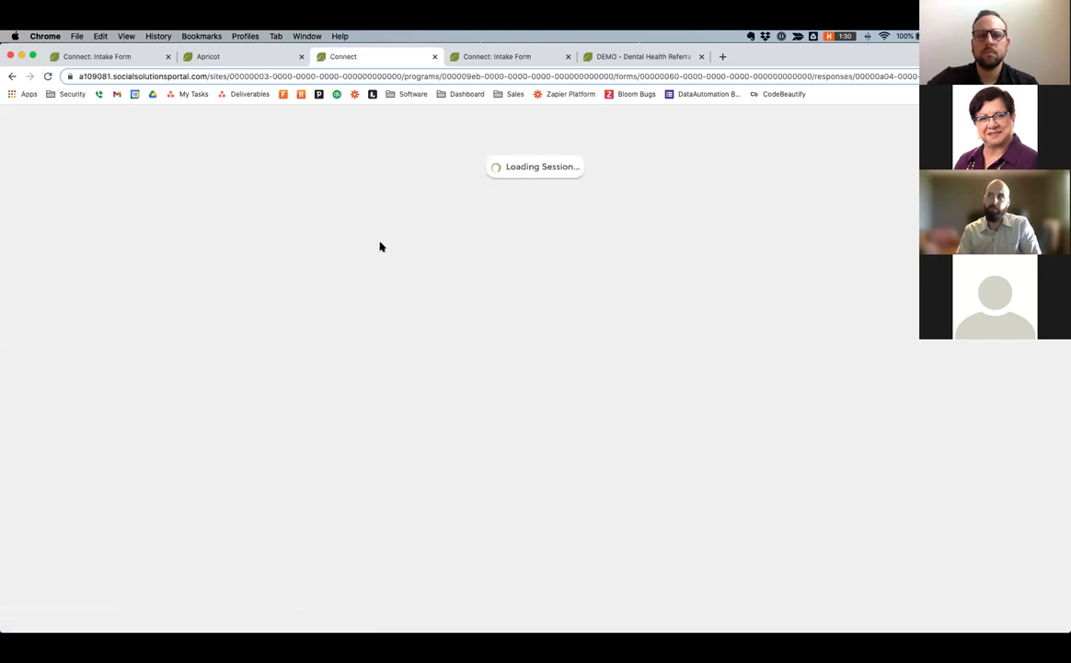
scroll(509, 364, "down", 4)
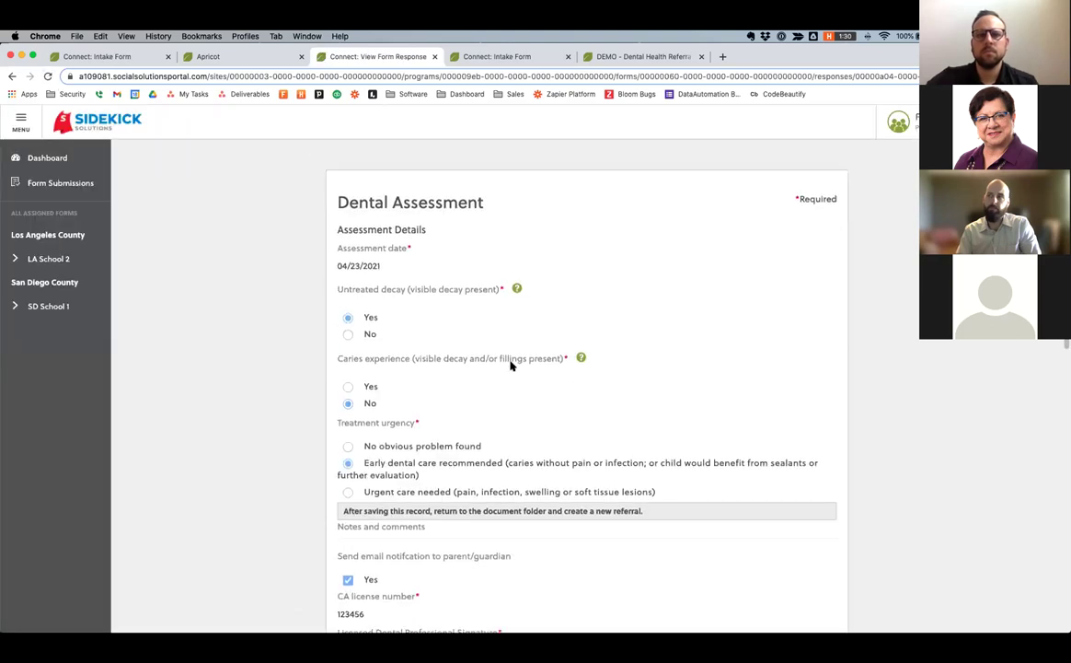
scroll(511, 365, "down", 2)
scroll(442, 357, "up", 5)
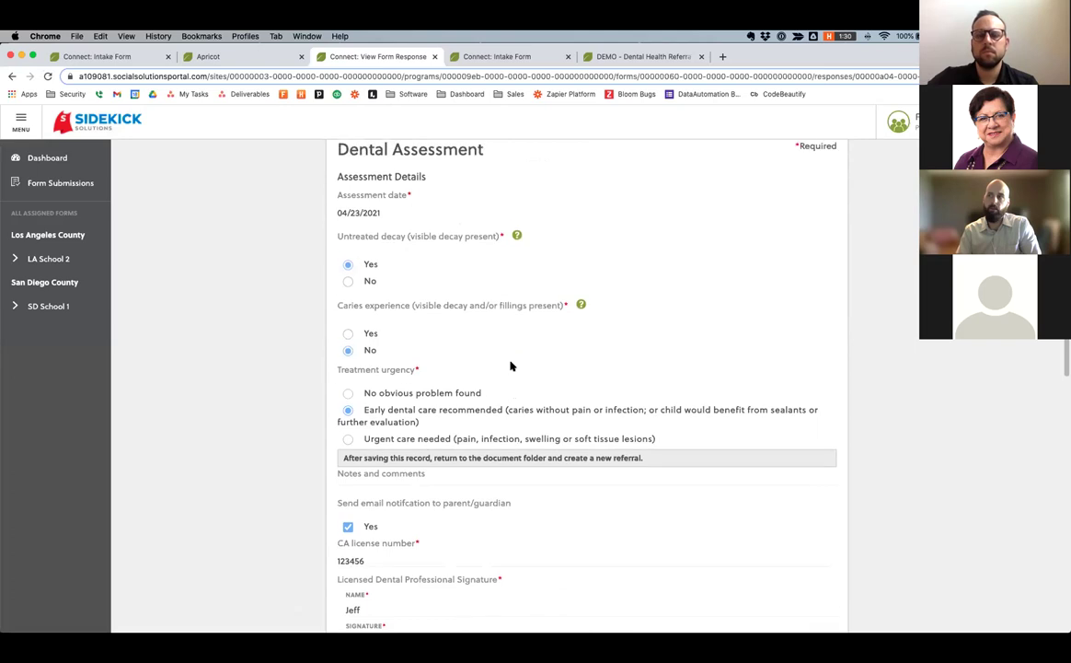
Review the submitted Dental Screening consent form and return to Form Submissions.
left_click(61, 183)
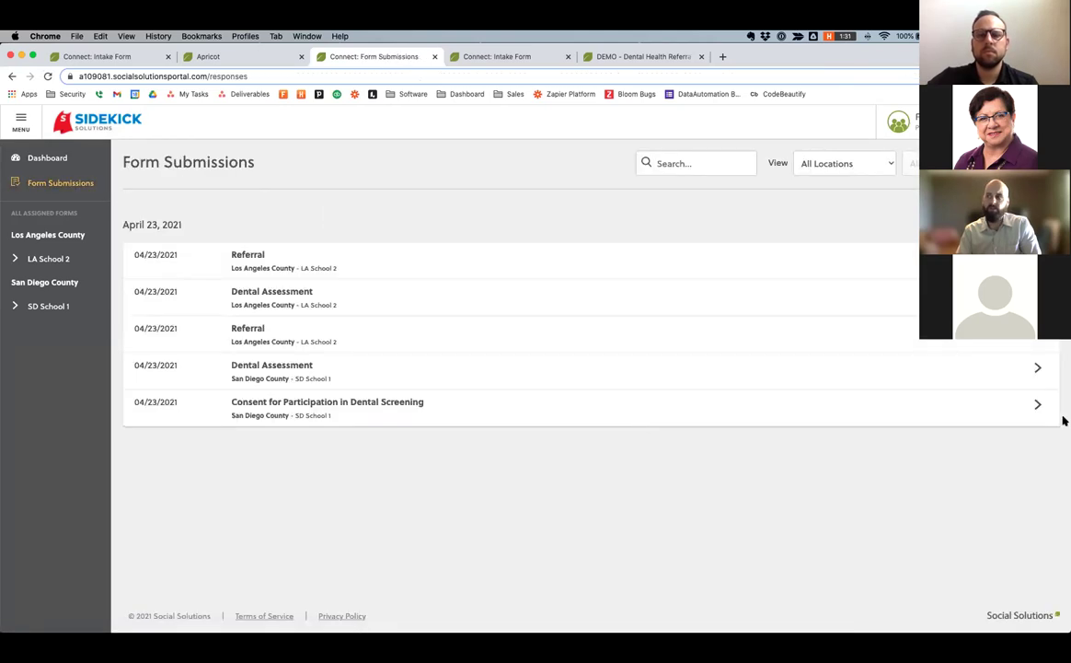
left_click(1035, 405)
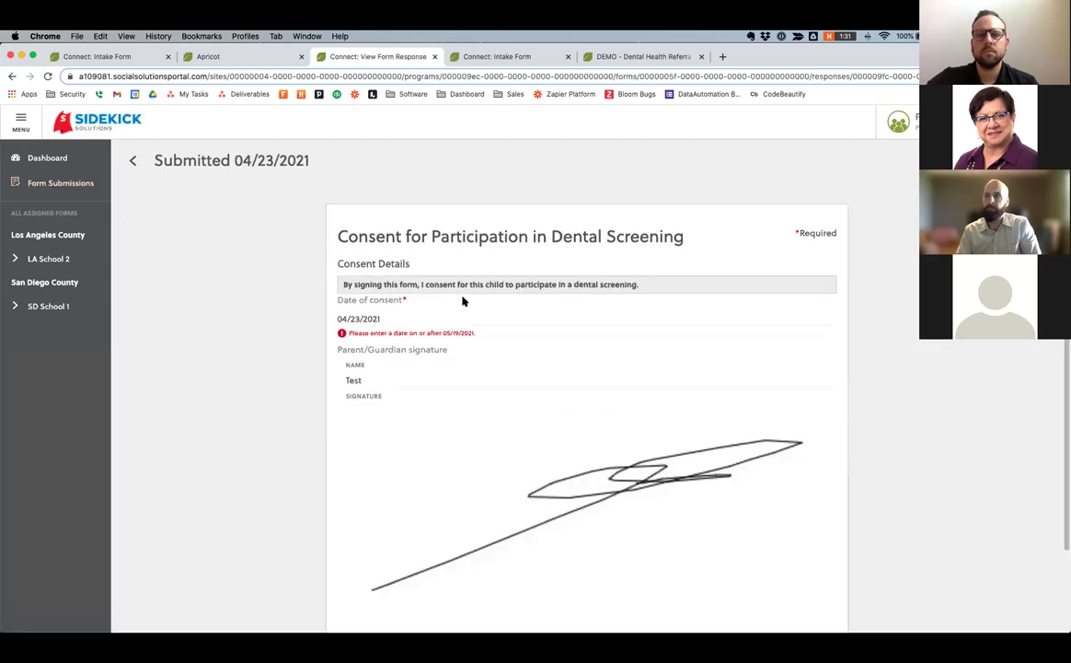
scroll(463, 301, "down", 1)
scroll(463, 301, "up", 1)
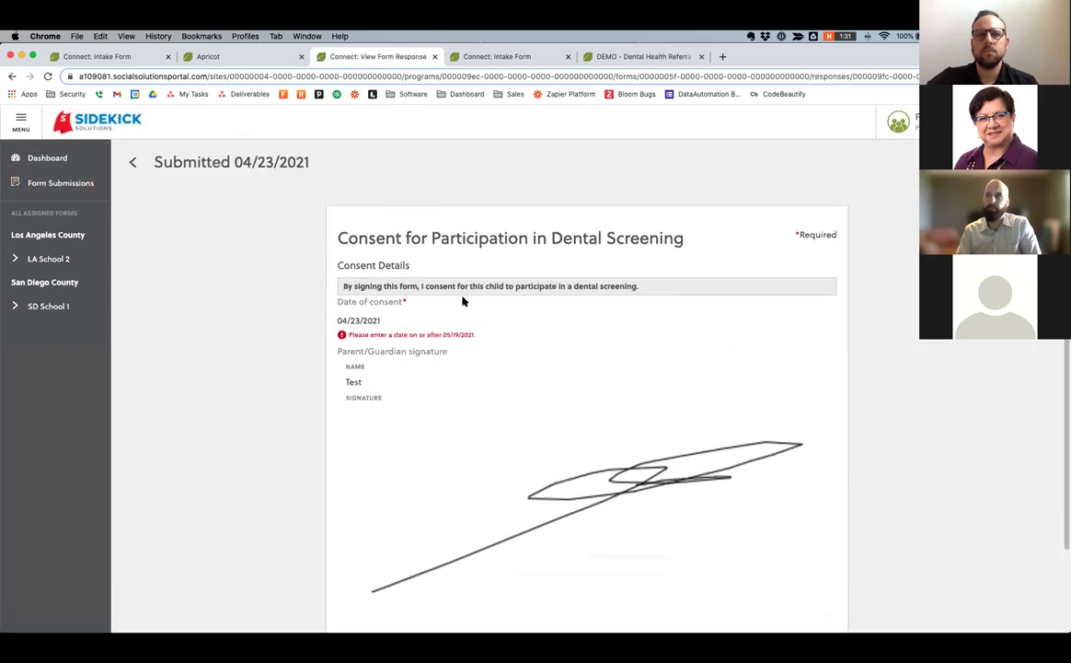
left_click(83, 183)
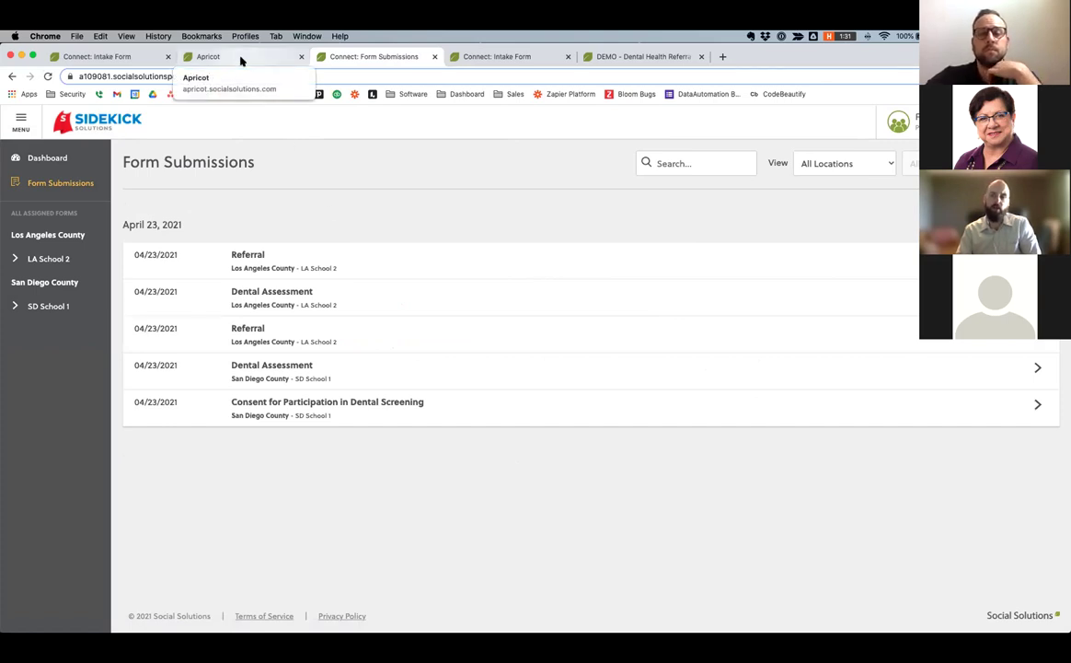
Start a new Dental Assessment for Fake Child dated 05/19/2021.
left_click(241, 61)
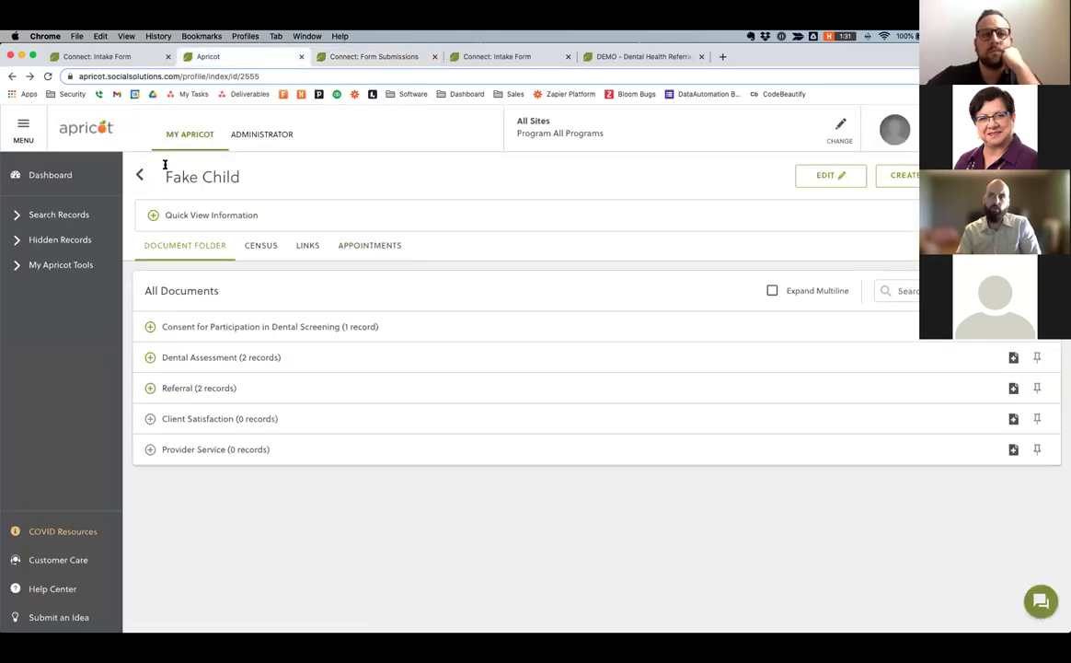
left_click(1014, 358)
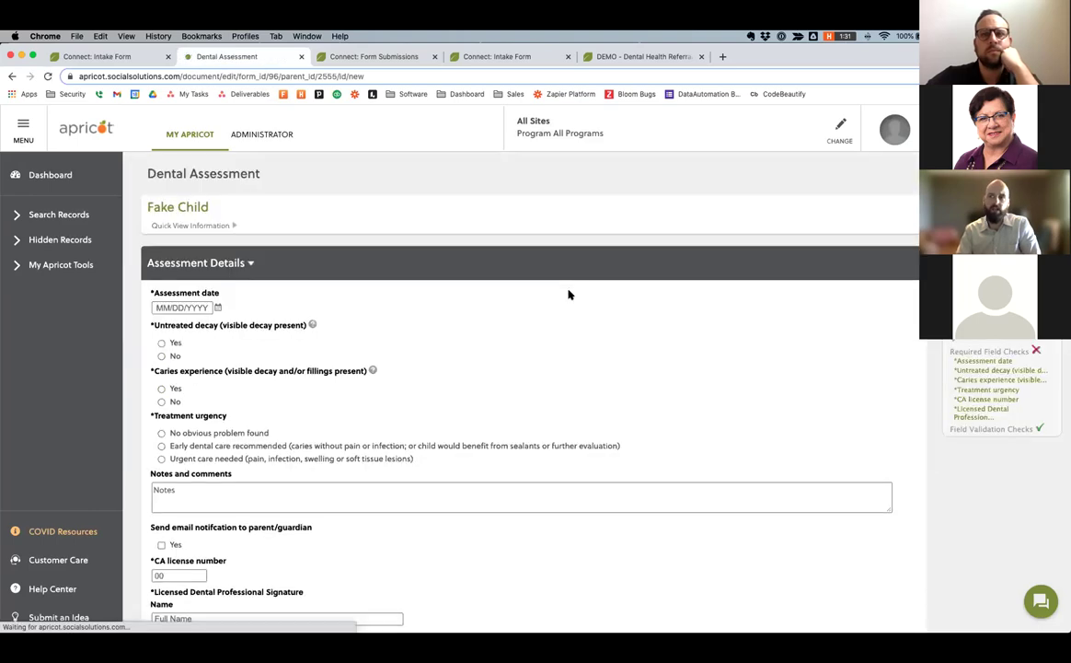
left_click(218, 308)
left_click(230, 377)
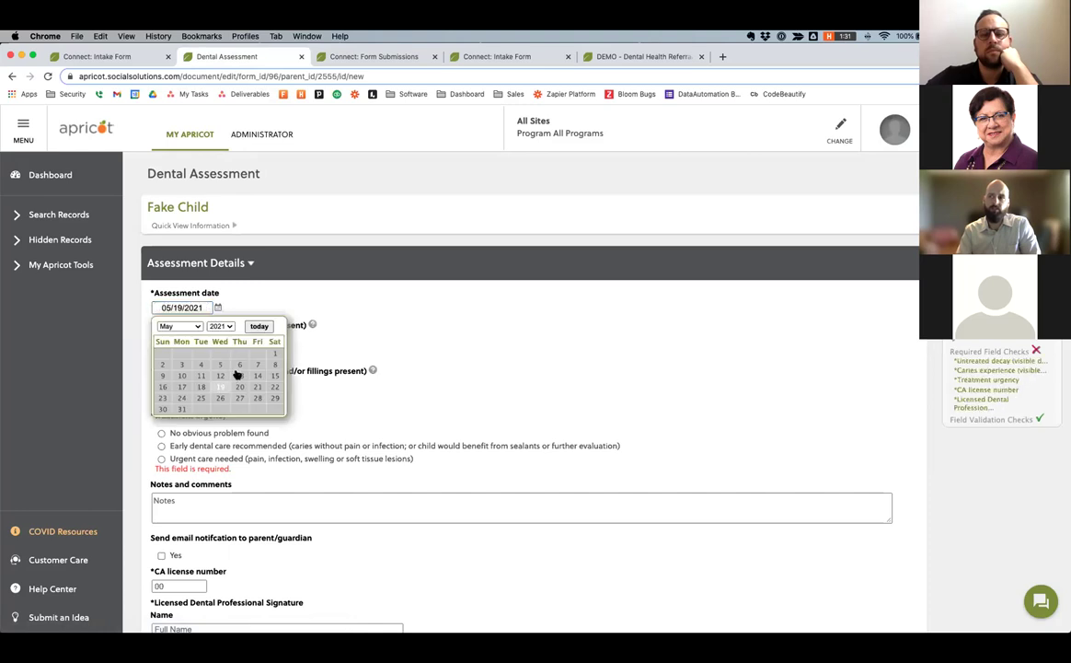
scroll(389, 320, "down", 1)
Mark untreated decay Yes, caries experience No, urgency 'No obvious problem', and email notification Yes.
left_click(161, 291)
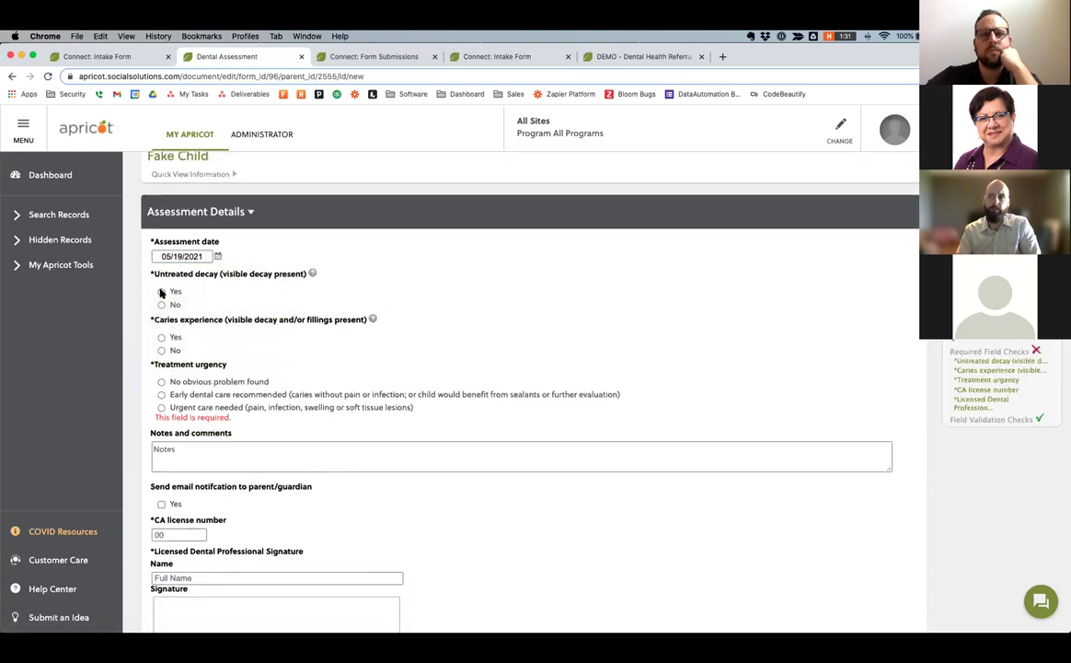
left_click(161, 351)
left_click(162, 381)
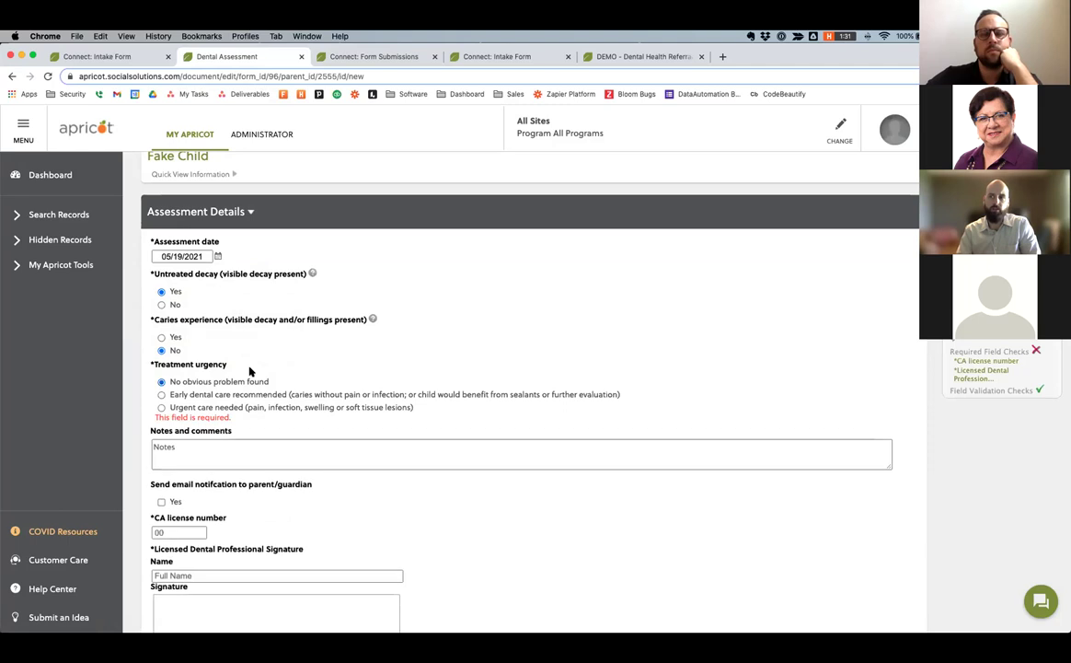
scroll(249, 371, "down", 2)
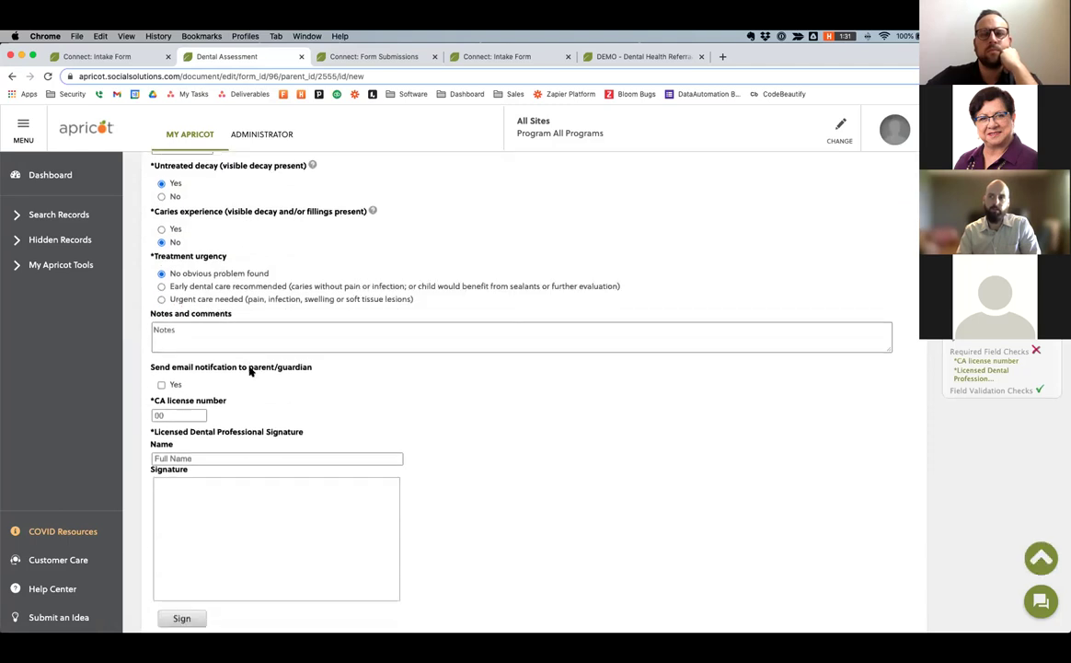
scroll(248, 371, "down", 1)
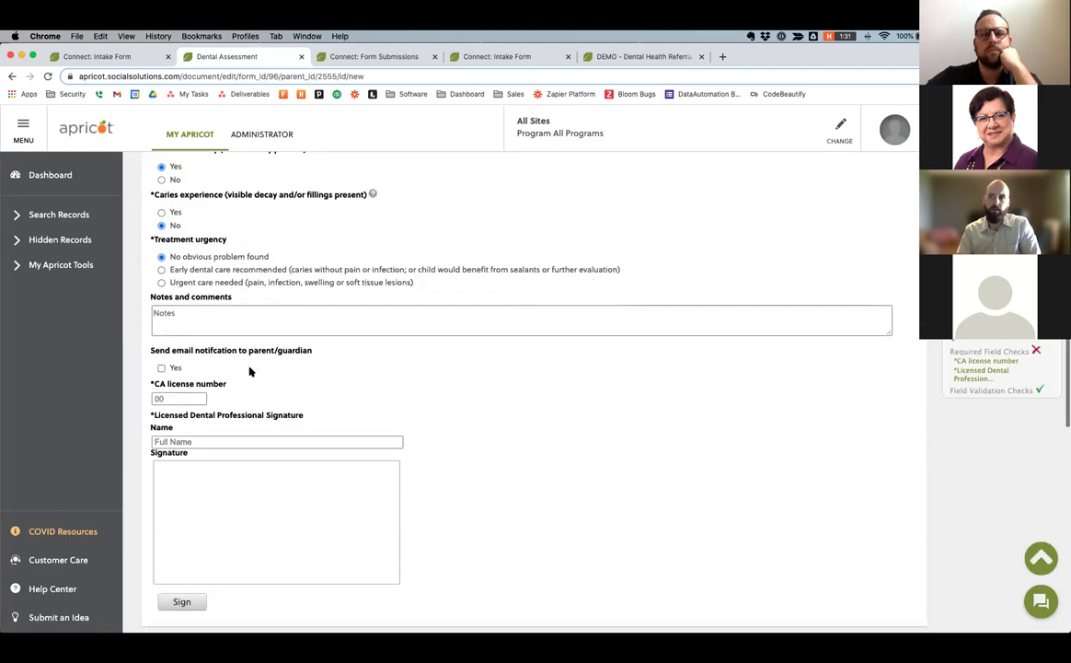
left_click(162, 368)
scroll(312, 361, "down", 1)
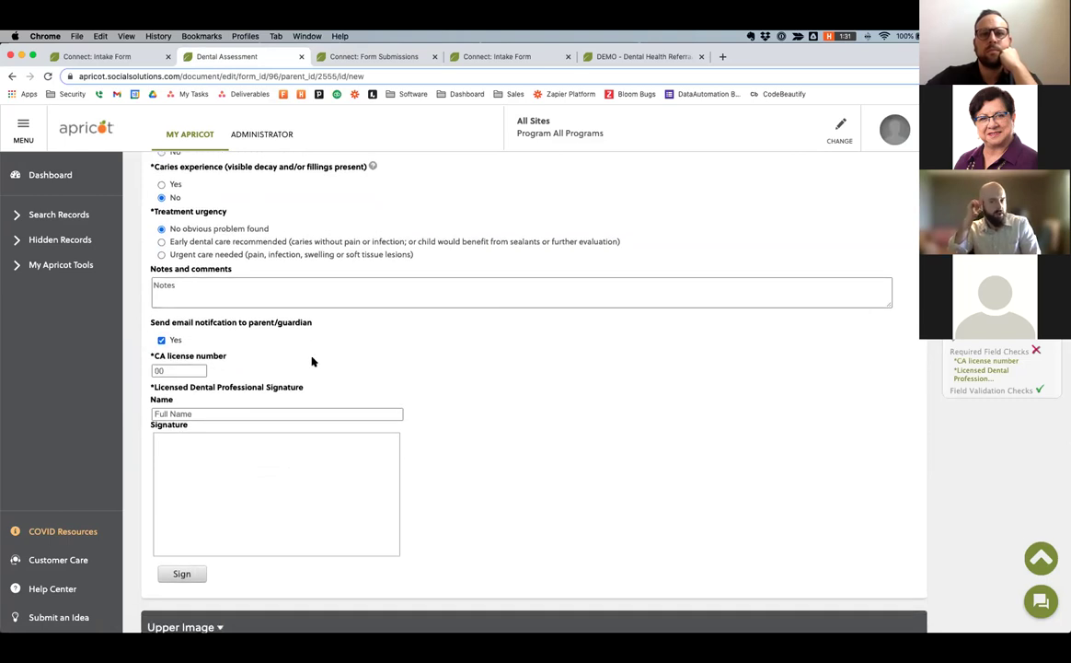
Enter 'Testter' as the dental professional's name and sign for the dental professional.
left_click(171, 370)
scroll(276, 388, "down", 1)
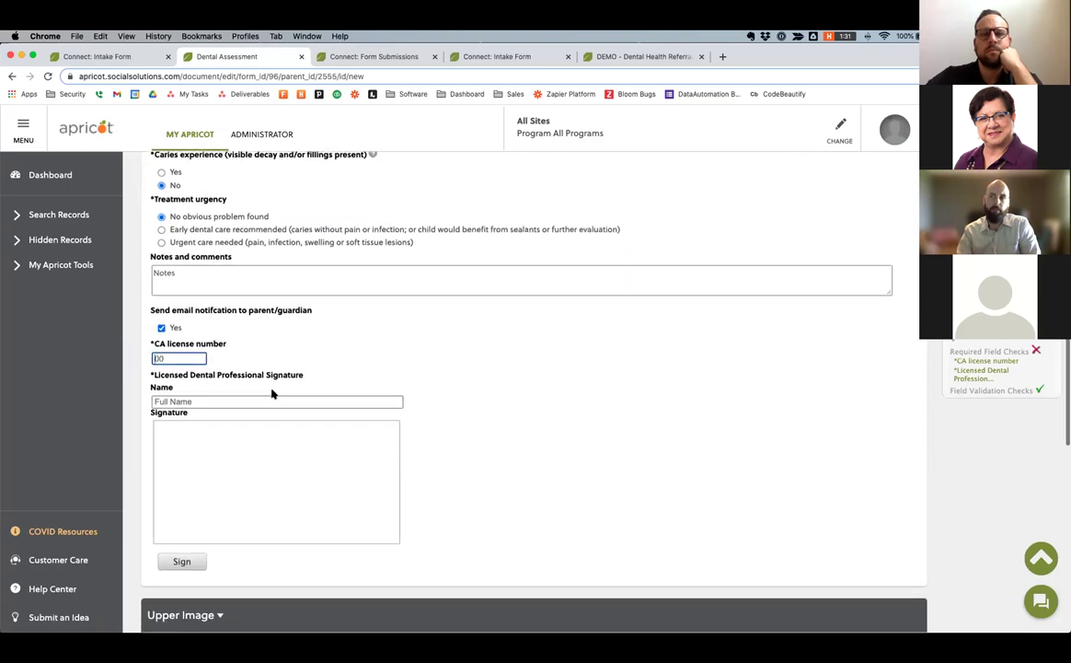
left_click(187, 398)
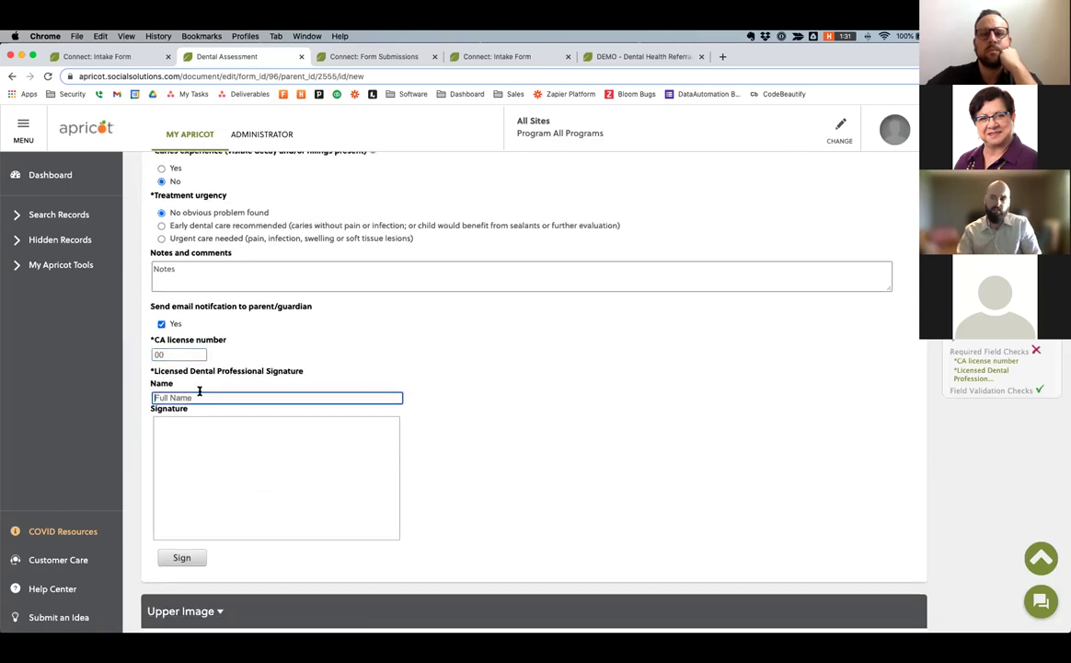
type("Test Tes")
type("ter")
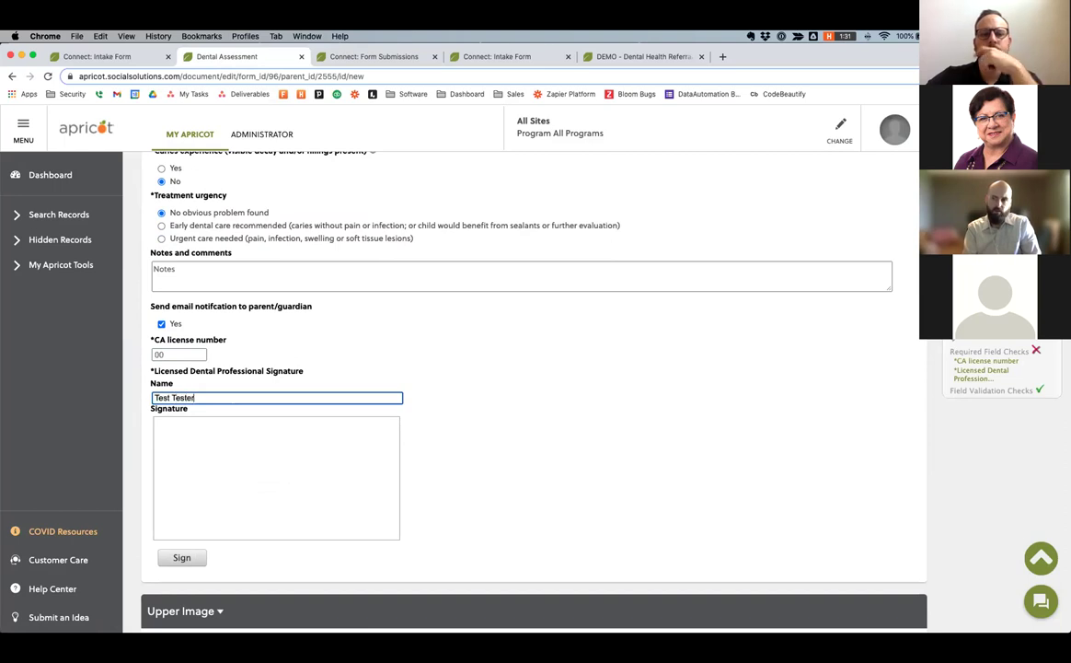
left_click(181, 557)
left_click_drag(198, 453, 177, 490)
mouse_move(297, 464)
left_mouse_down()
mouse_move(351, 451)
mouse_move(342, 467)
left_mouse_up()
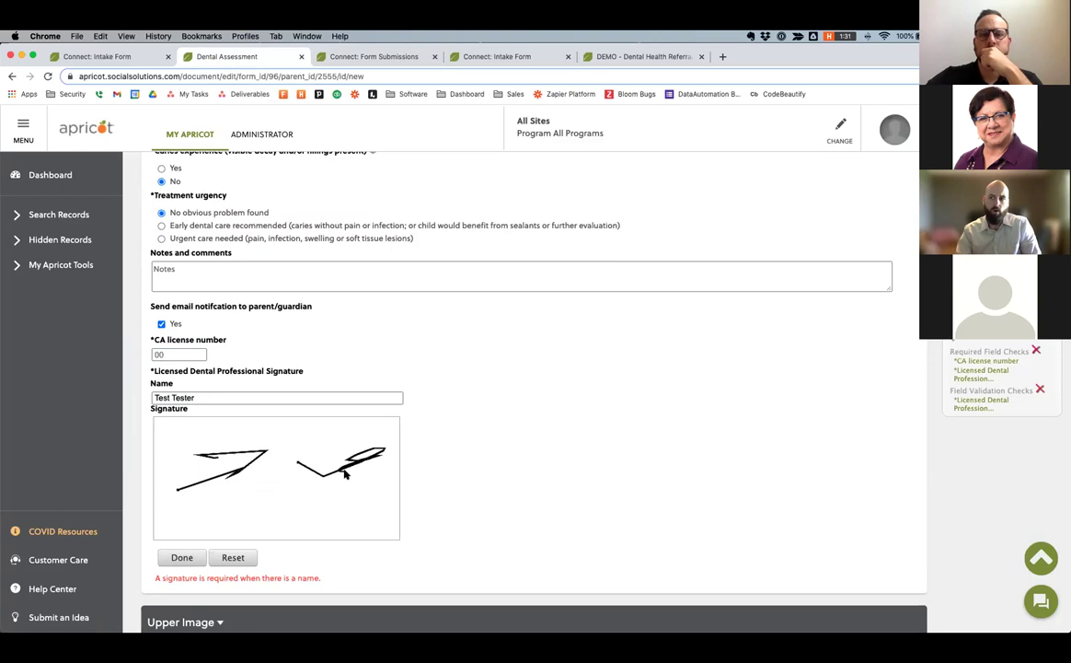
left_click(182, 556)
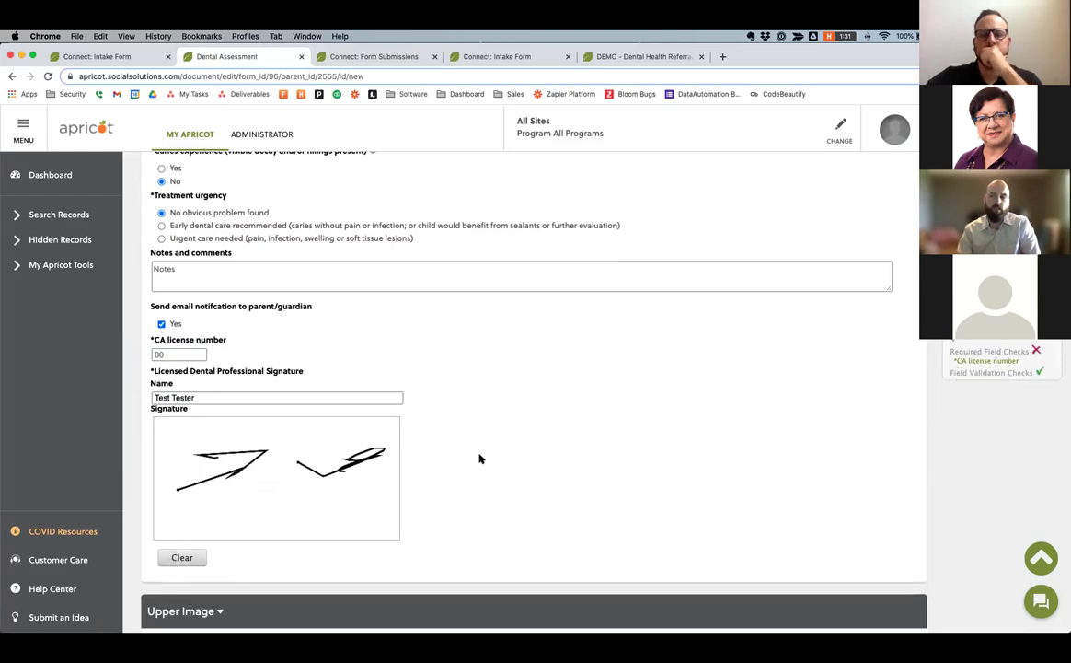
scroll(513, 322, "up", 4)
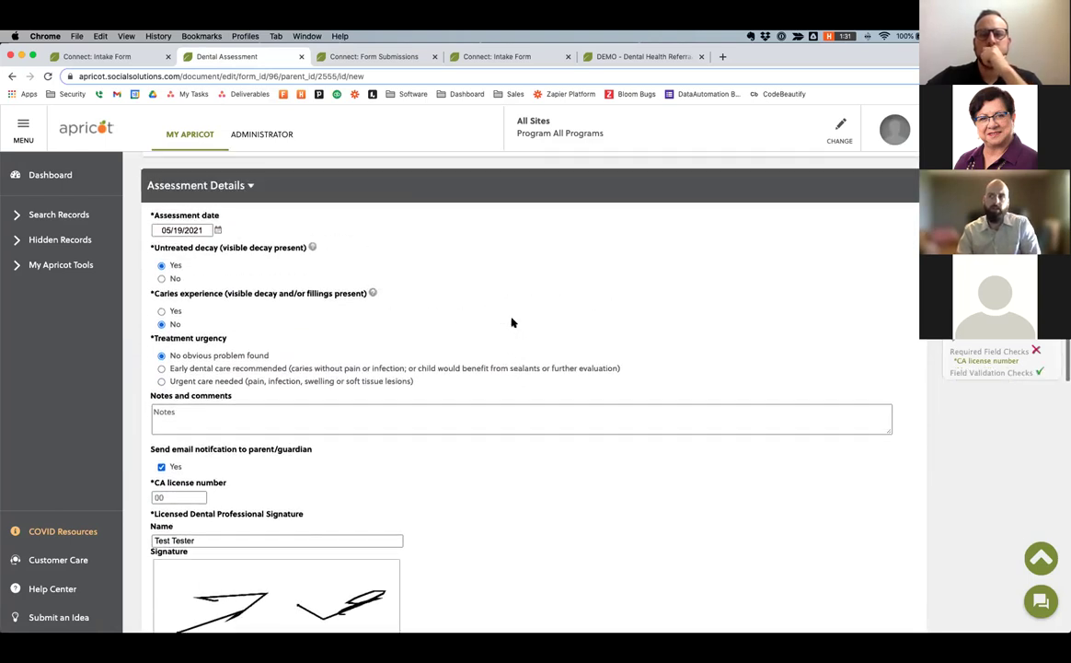
scroll(278, 215, "down", 2)
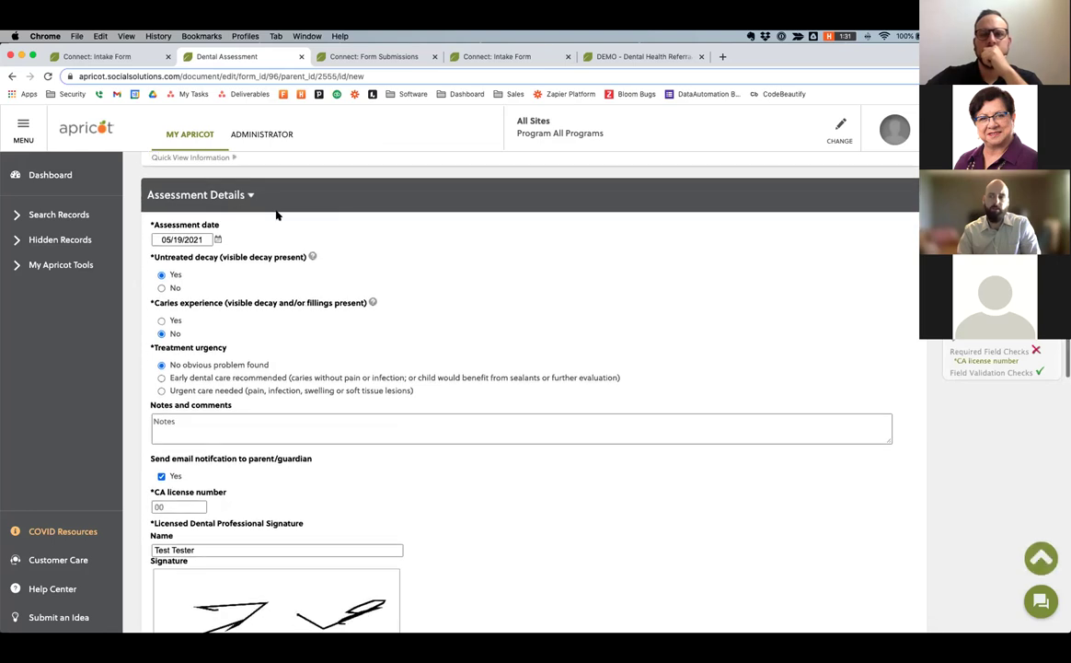
scroll(290, 233, "down", 7)
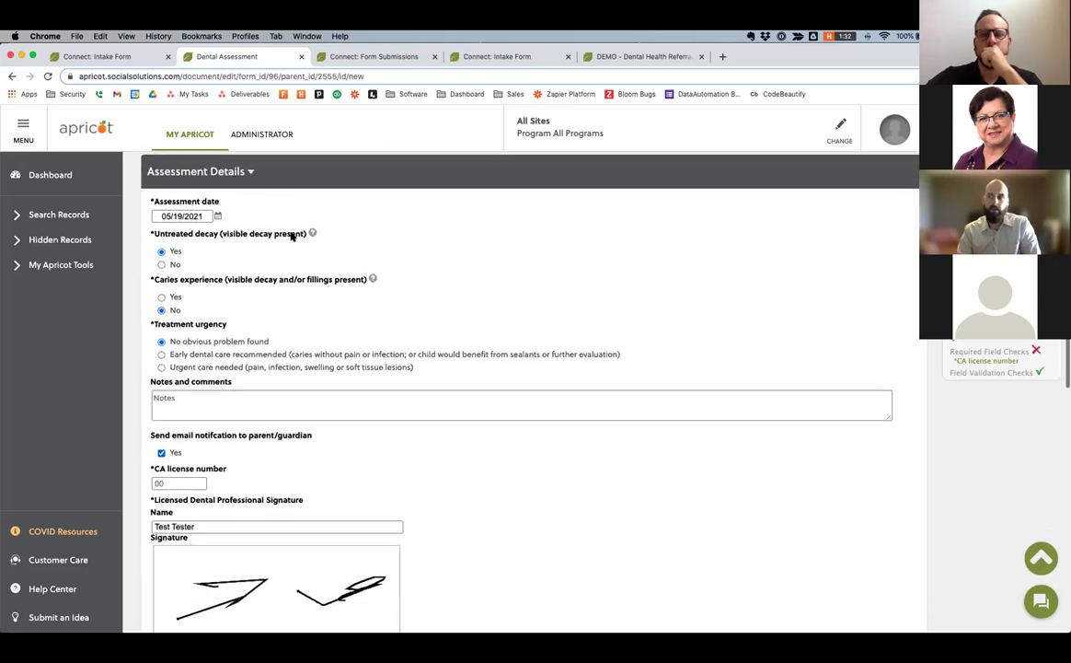
scroll(290, 235, "down", 4)
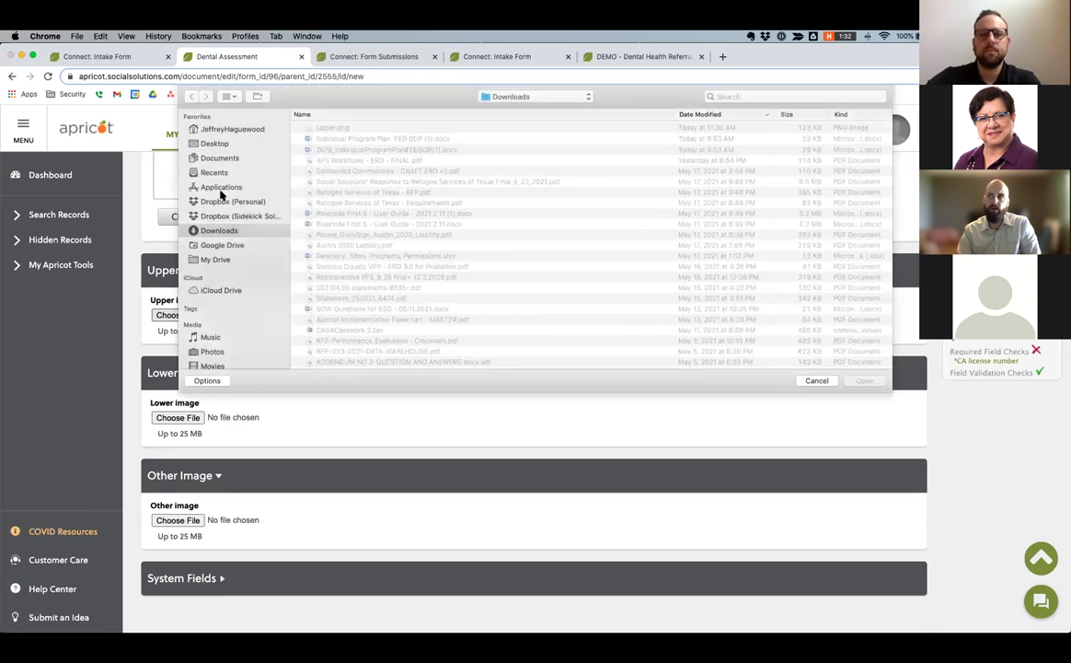
Attach Upper.png from the Desktop as the upper teeth chart image.
left_click(217, 143)
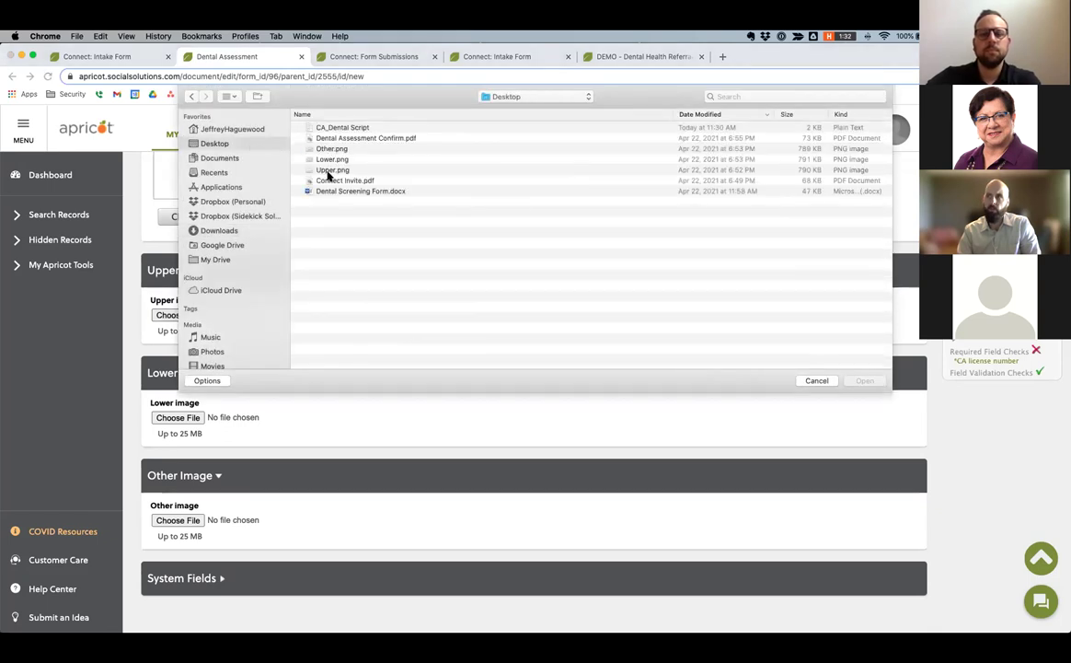
left_click(329, 171)
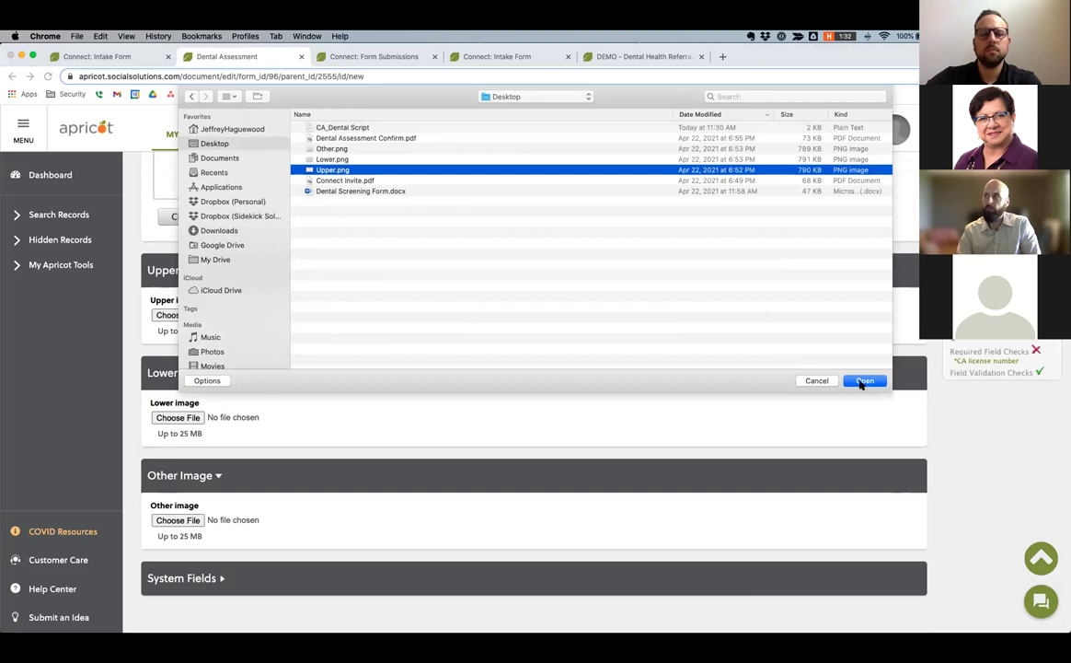
left_click(863, 381)
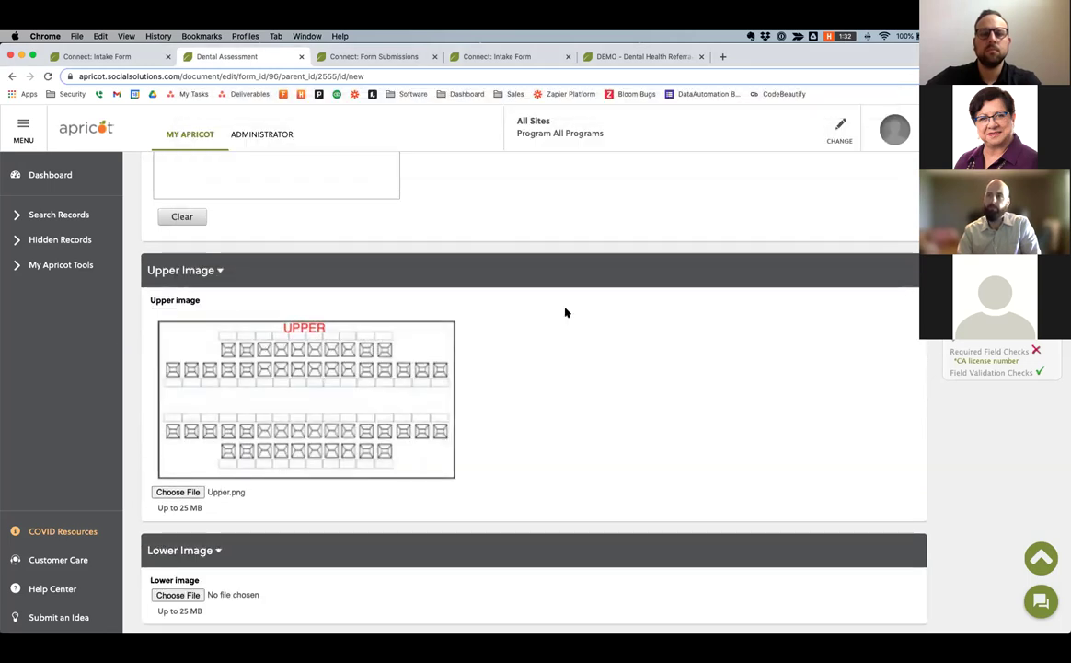
Attach Lower.png as the lower teeth chart image and check the form.
scroll(566, 313, "down", 3)
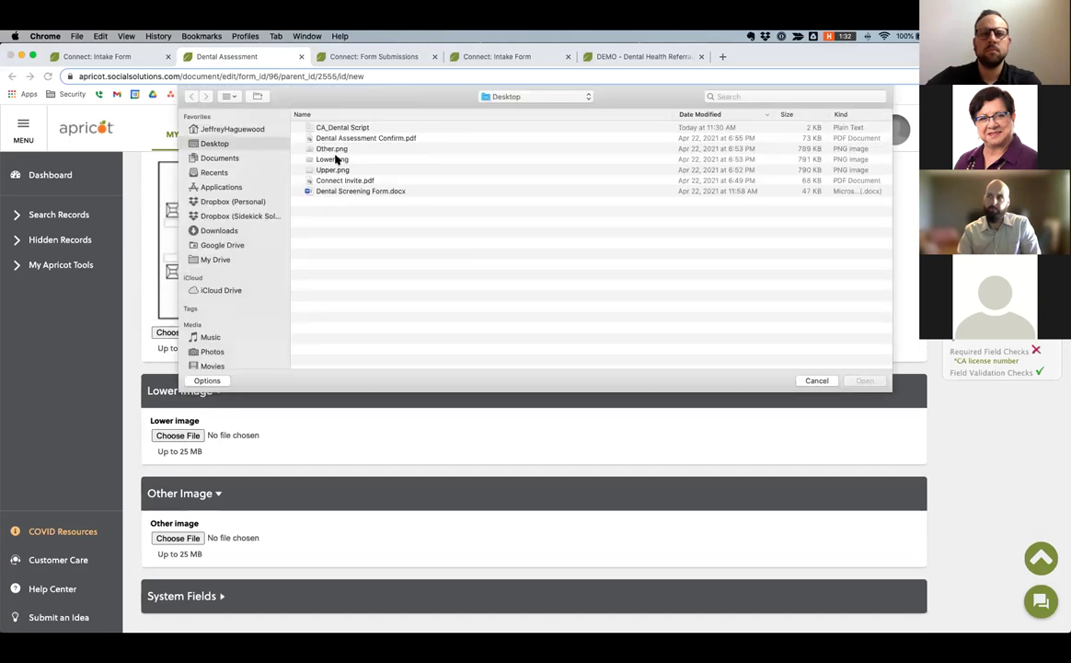
left_click(332, 159)
left_click(863, 381)
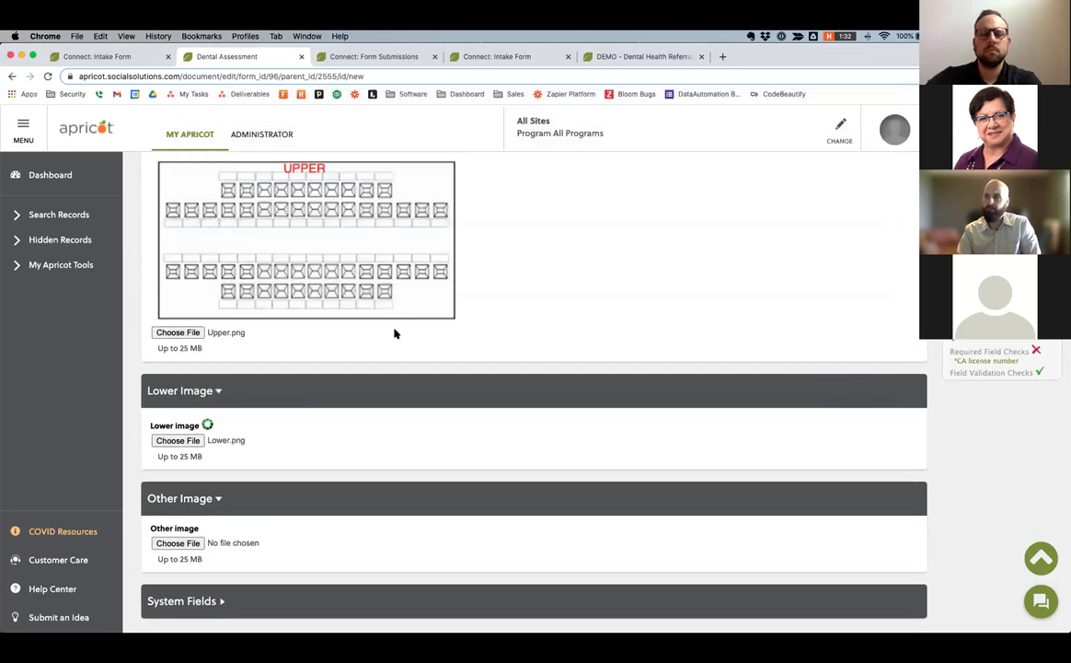
scroll(395, 332, "down", 1)
scroll(395, 332, "down", 1)
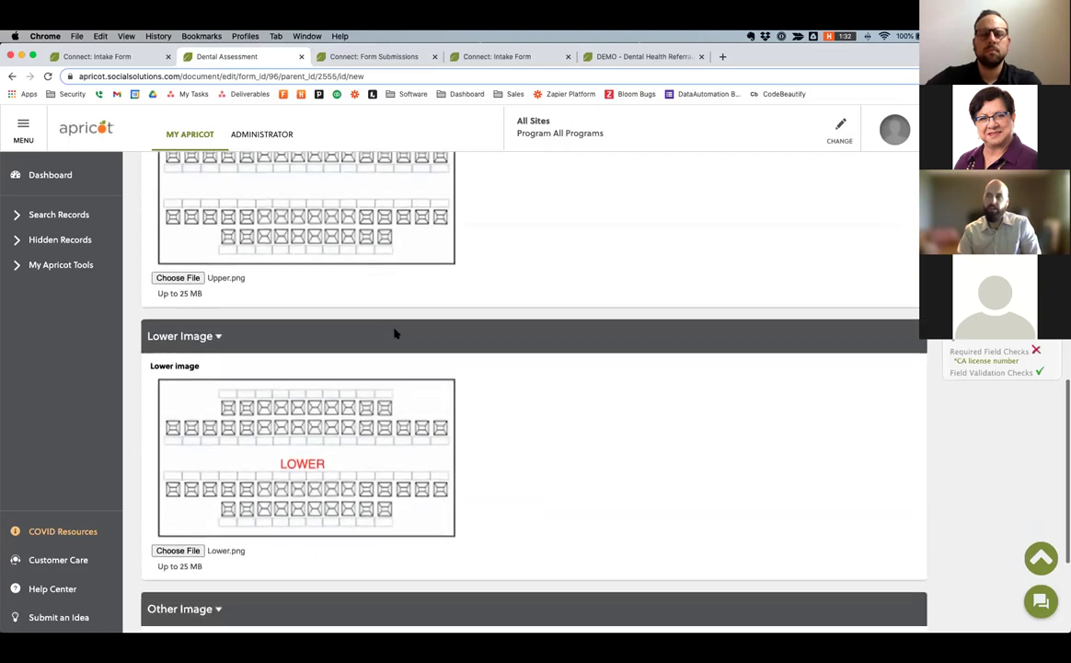
scroll(395, 332, "up", 2)
scroll(395, 332, "up", 1)
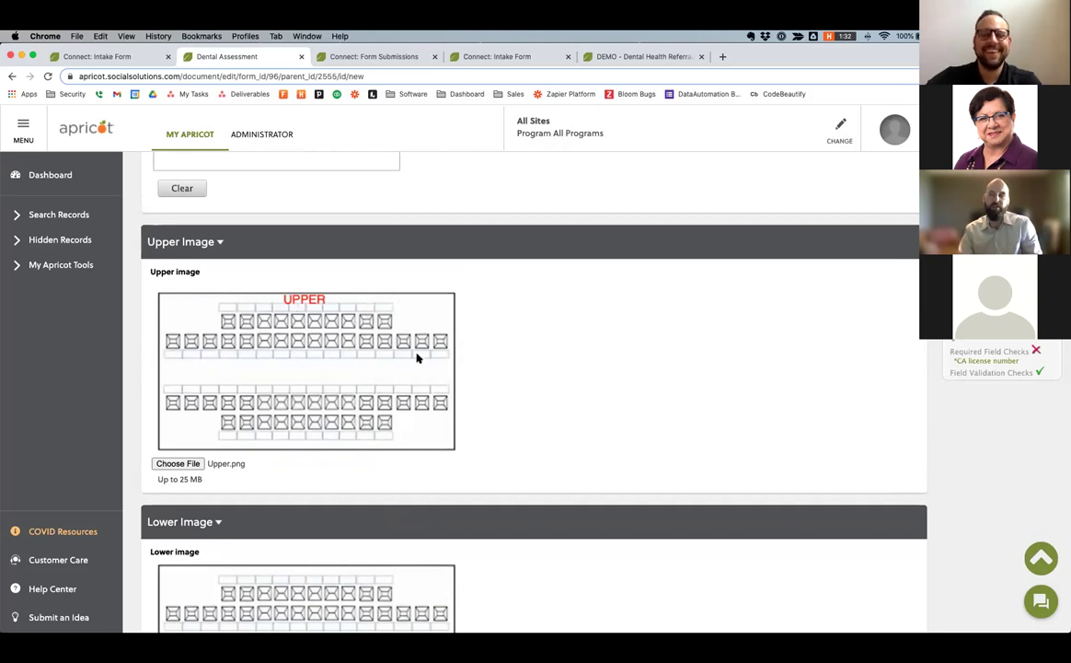
scroll(464, 289, "down", 3)
scroll(465, 292, "down", 1)
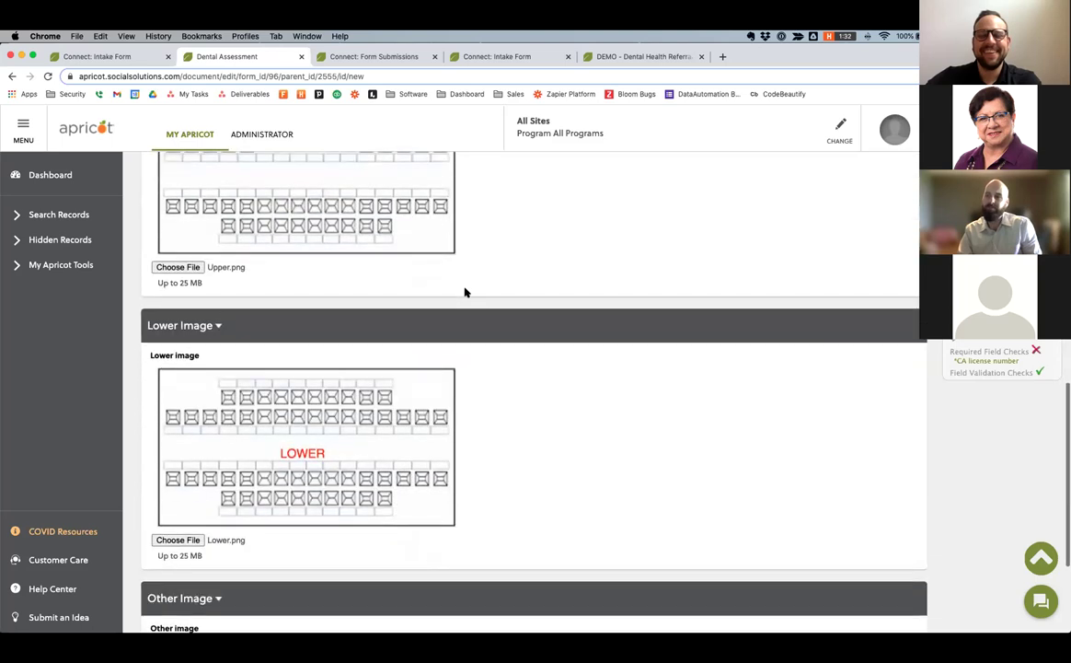
scroll(465, 292, "down", 1)
scroll(465, 291, "up", 5)
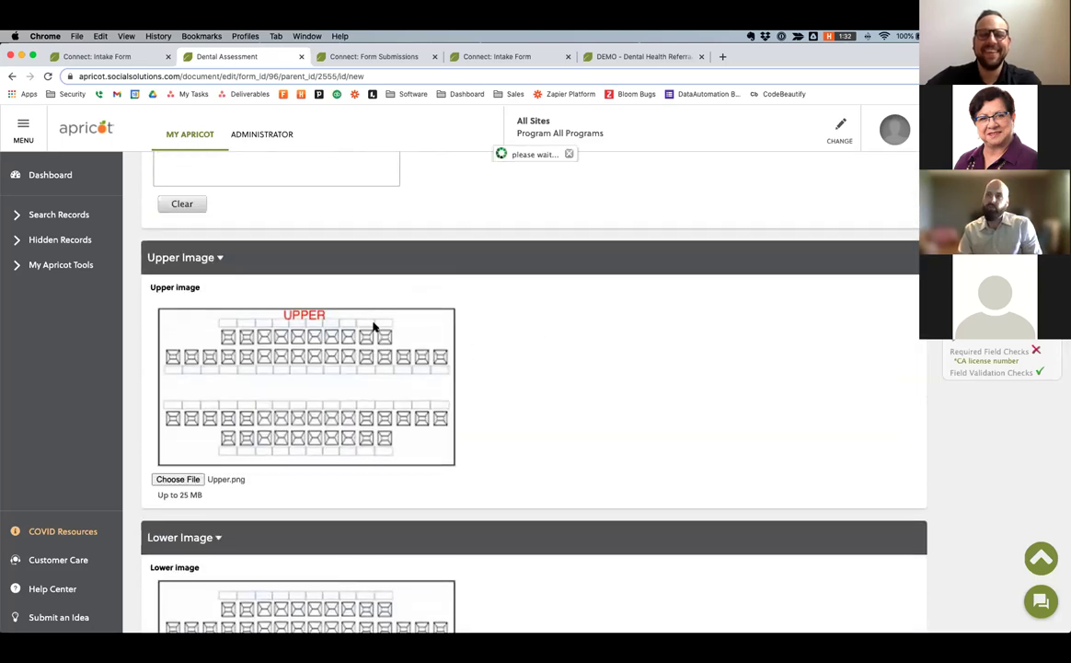
Assign the assessment to the Adult Case Management program.
left_click(297, 220)
double_click(287, 221)
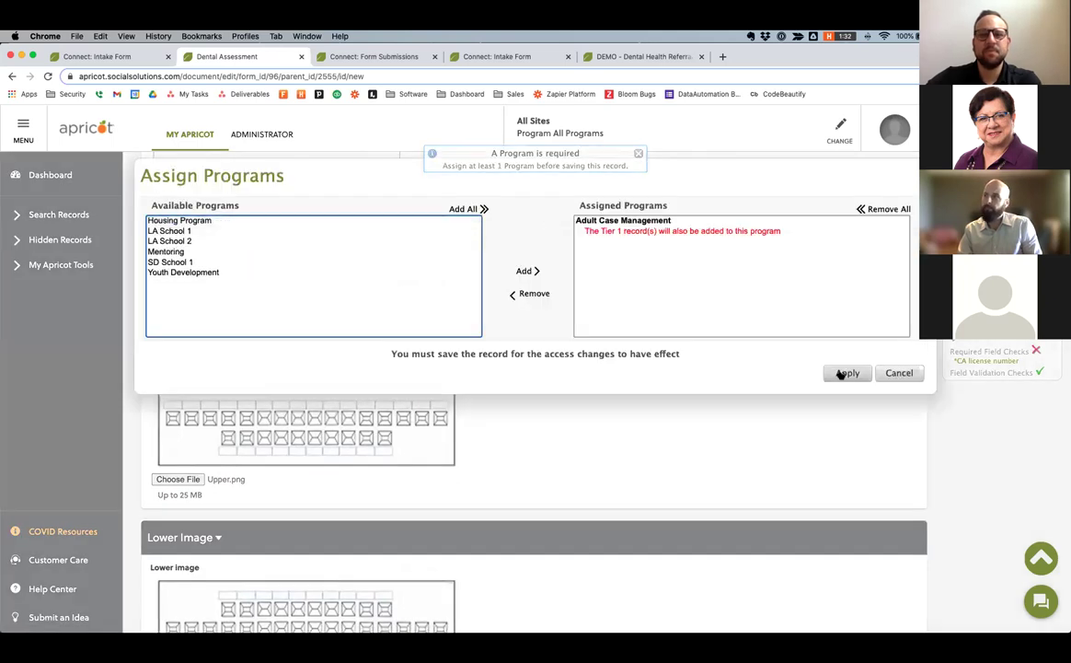
left_click(846, 373)
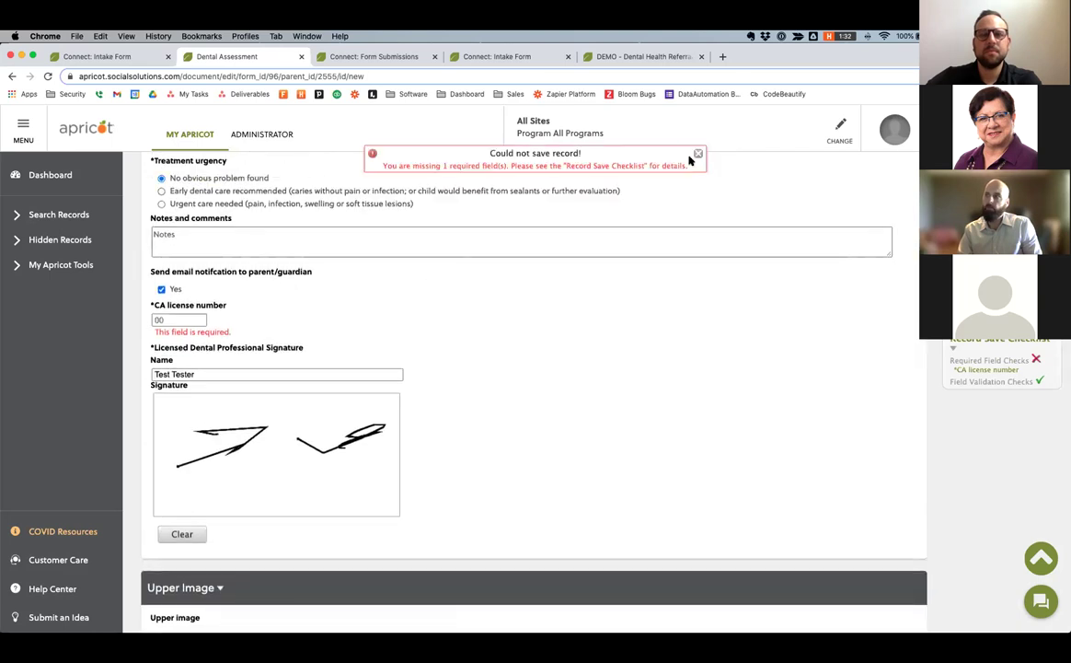
Enter CA license number 1234 and save the assessment record.
left_click(698, 155)
scroll(572, 275, "up", 1)
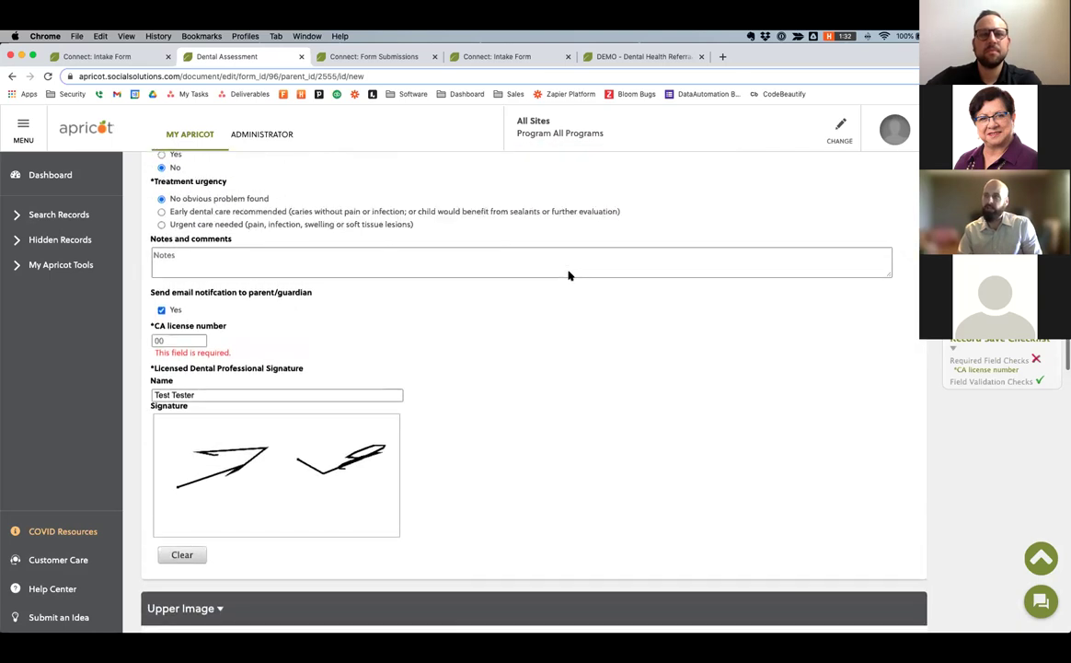
left_click(159, 361)
type("1234")
left_click(582, 259)
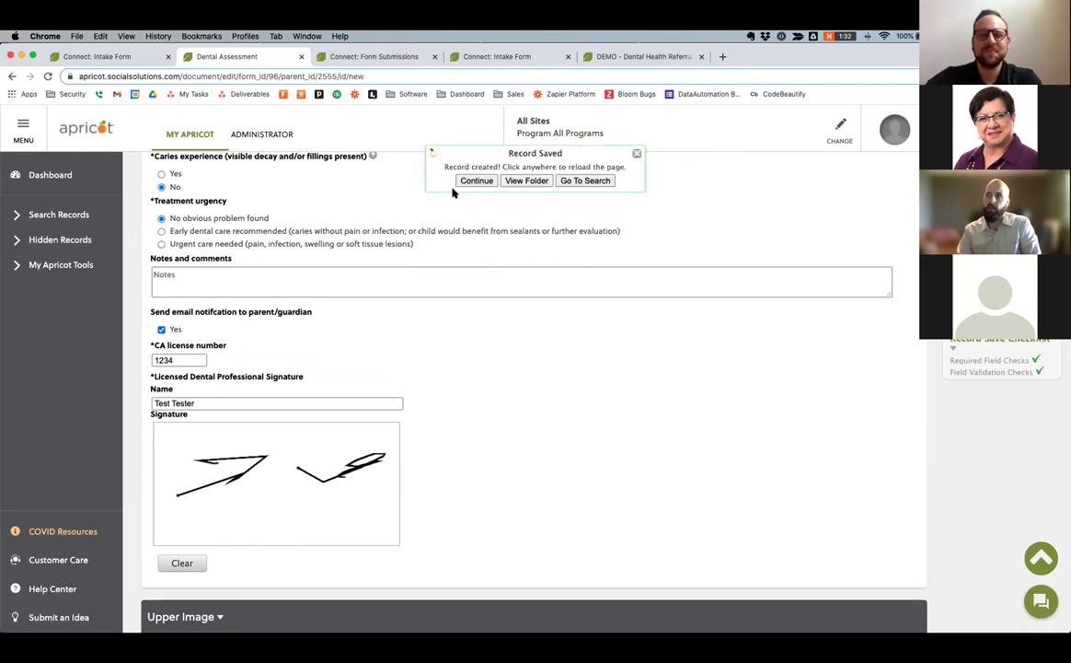
left_click(338, 285)
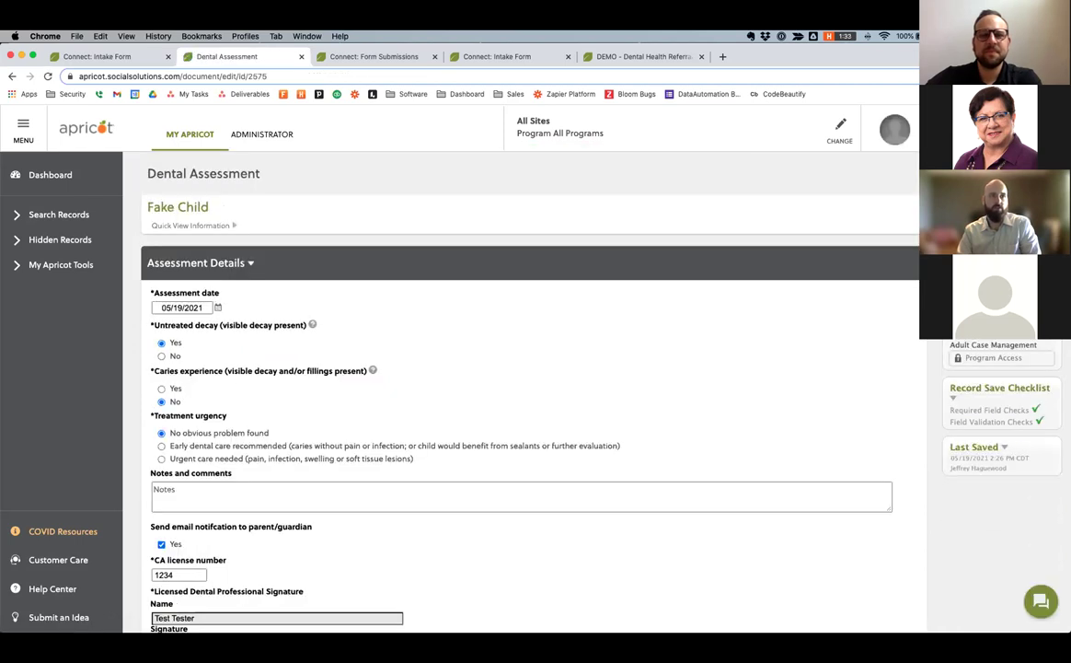
Close the Connect Invite PDF, read Dental Assessment Confirm.pdf's 04/22/2021 e-mail, then return to Chrome.
key("super+Tab")
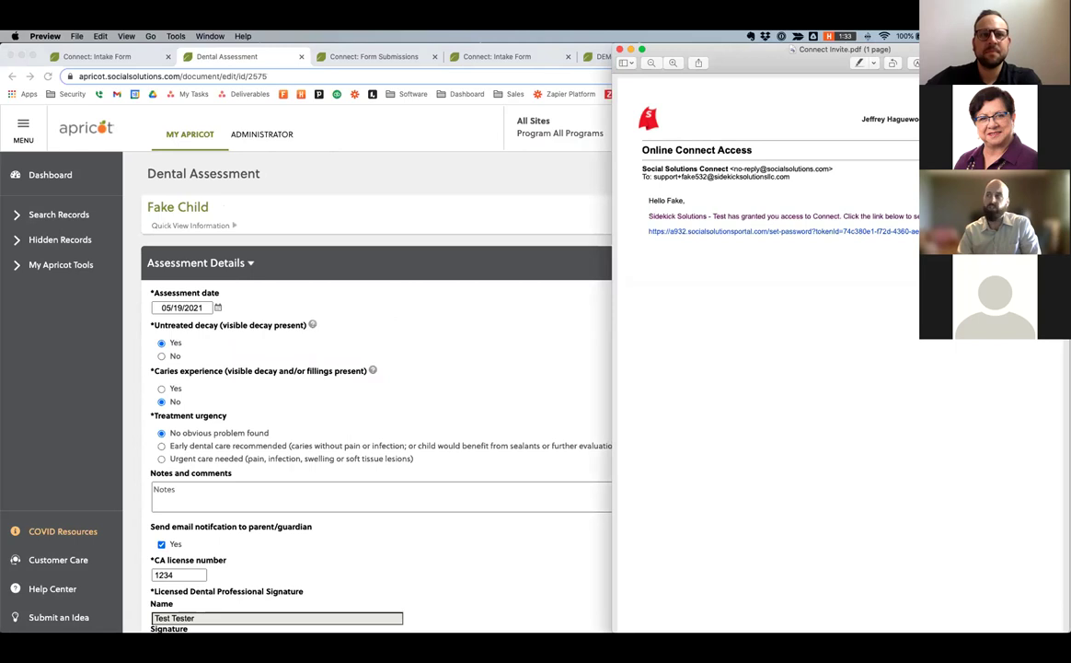
left_click(620, 49)
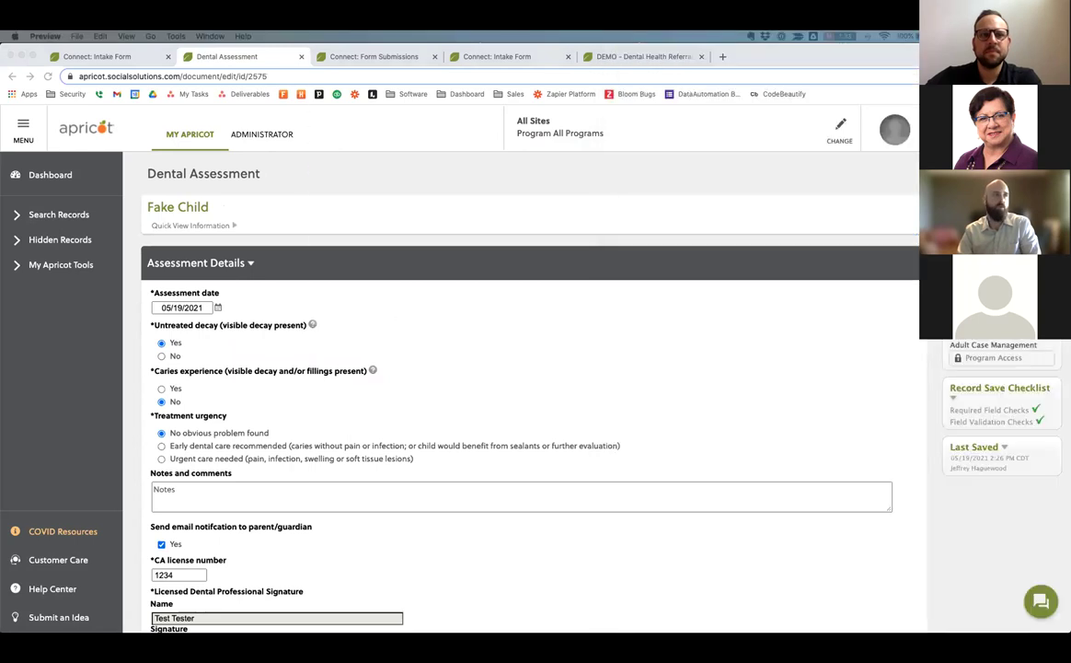
left_click_drag(642, 147, 820, 44)
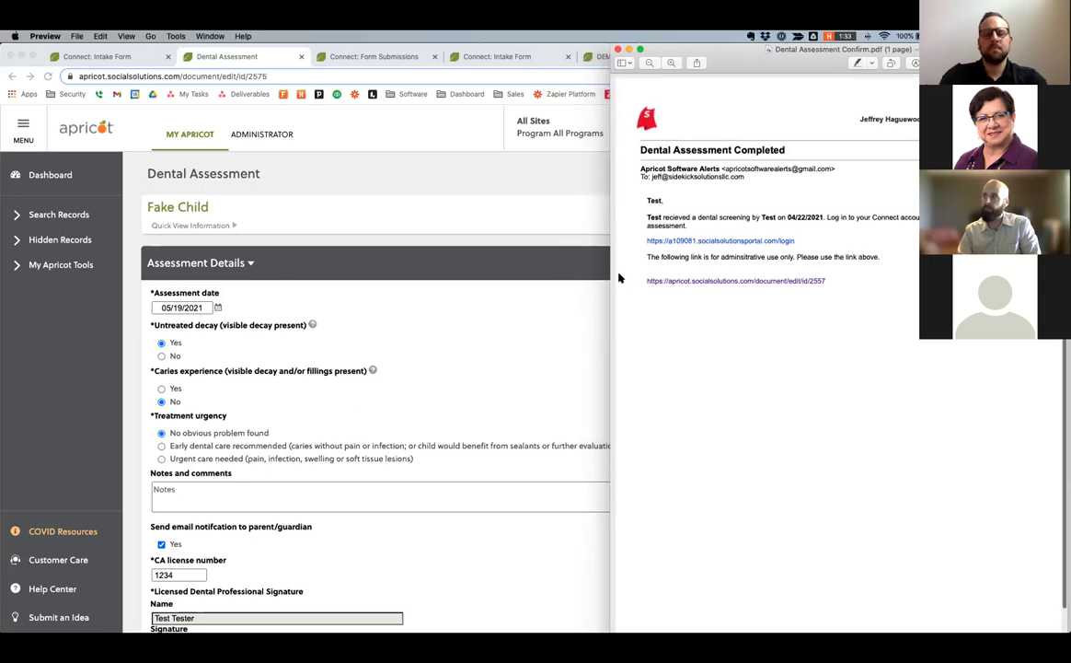
left_click_drag(611, 286, 536, 287)
scroll(697, 199, "up", 3)
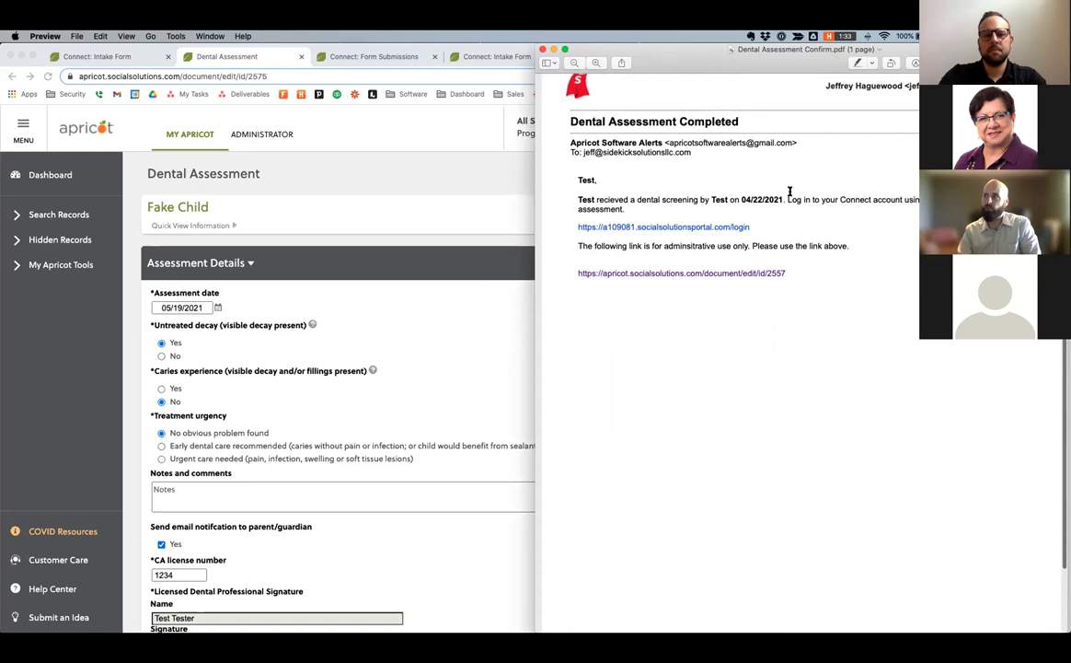
left_click_drag(742, 197, 785, 195)
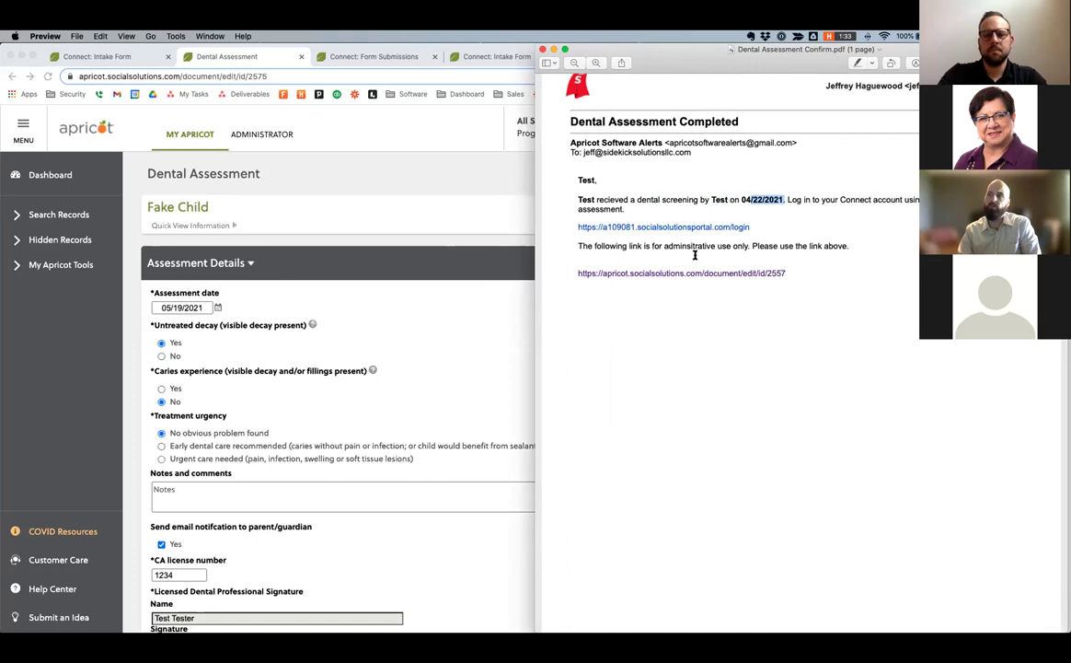
left_click(413, 244)
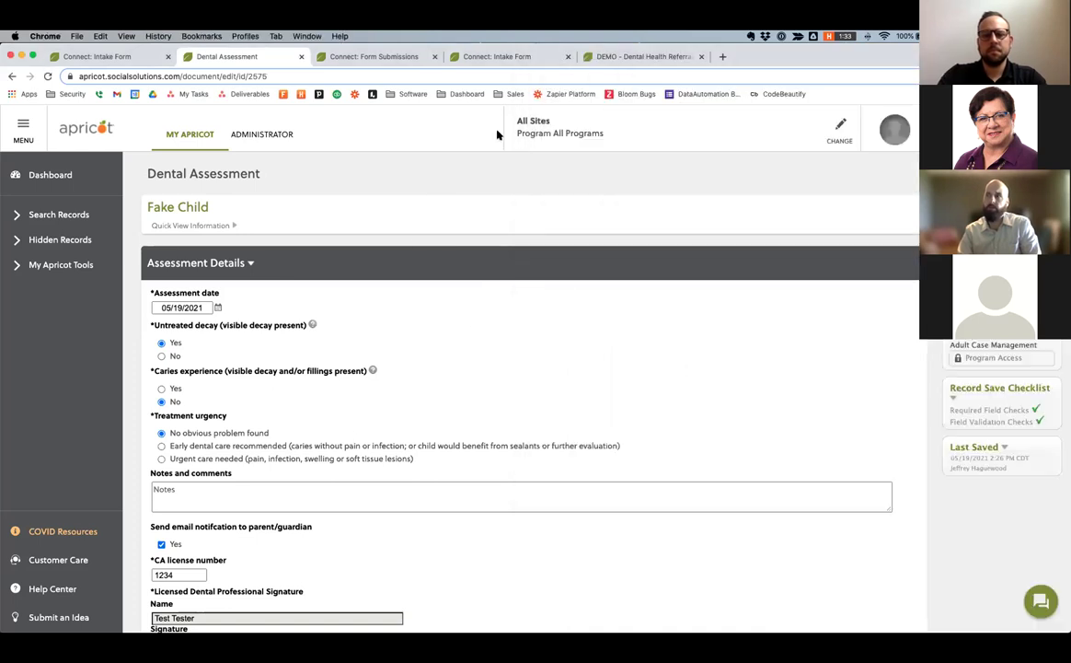
Go to the Form Submissions list in Social Solutions Connect and refresh it.
left_click(479, 56)
left_click(349, 58)
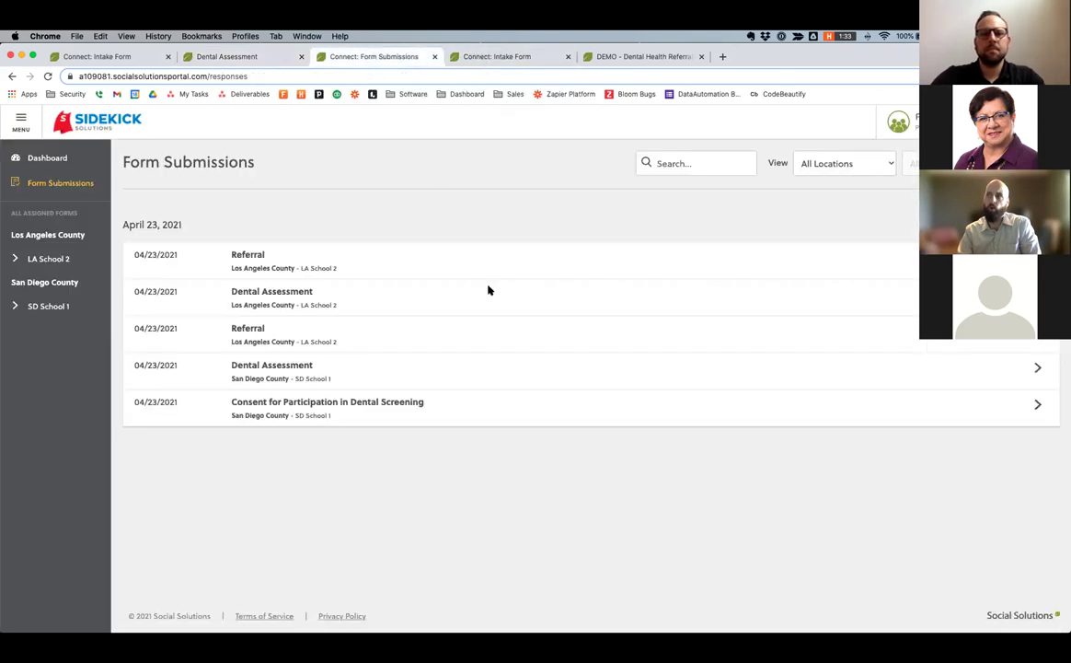
left_click(48, 158)
left_click(60, 182)
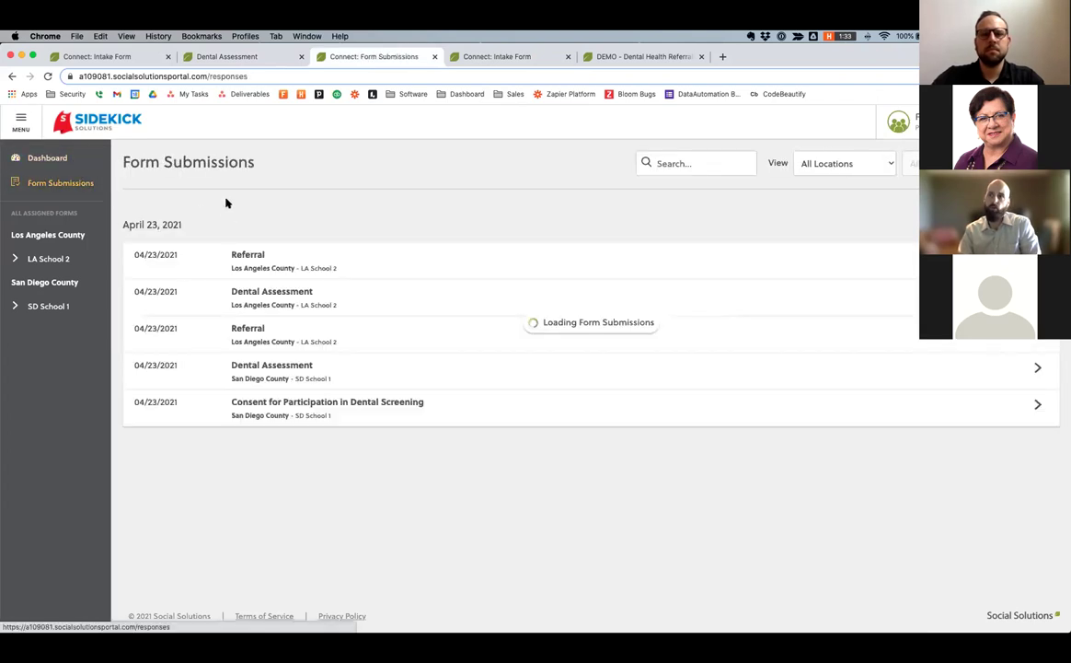
left_click(46, 76)
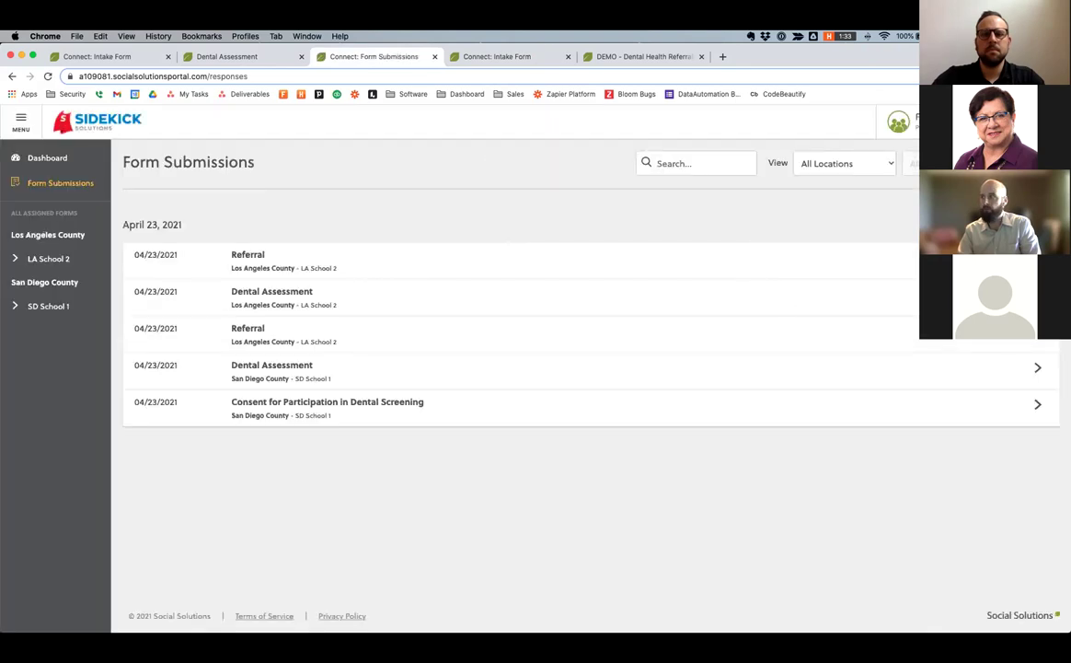
Open the submitted 04/23/2021 Dental Assessment and scroll through its responses.
left_click(419, 293)
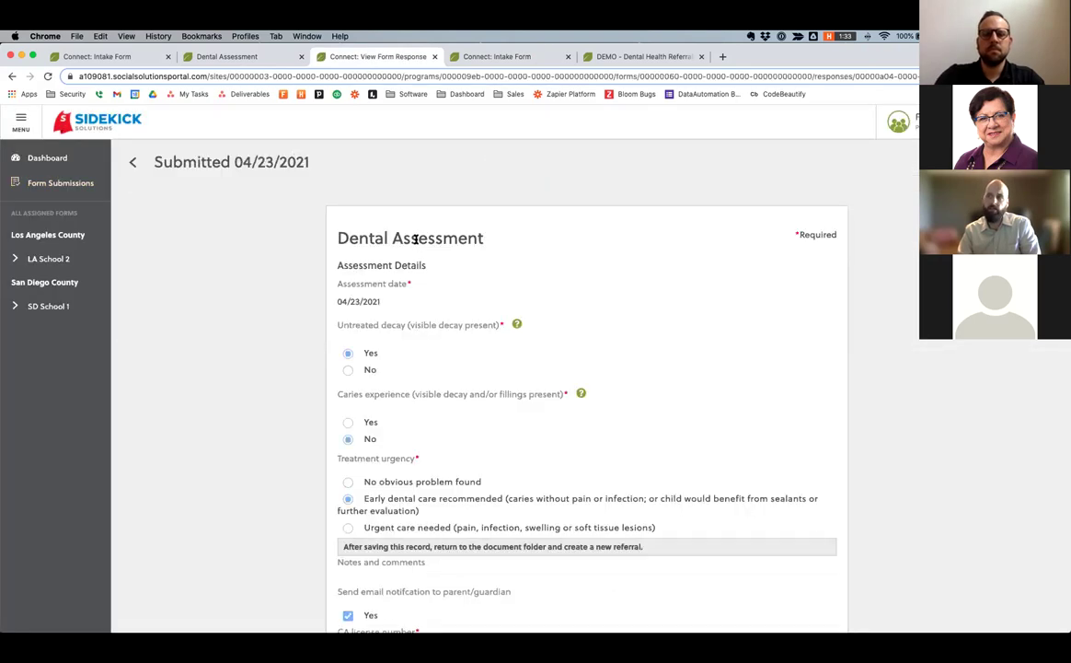
scroll(416, 240, "down", 1)
scroll(416, 239, "down", 2)
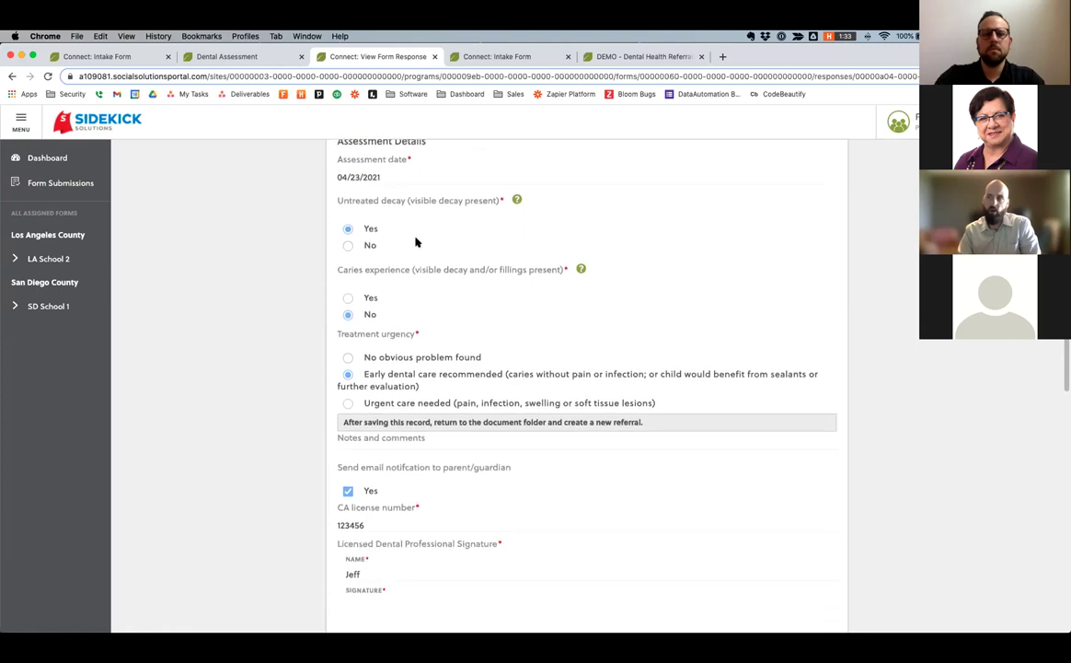
scroll(416, 242, "up", 1)
scroll(461, 241, "down", 6)
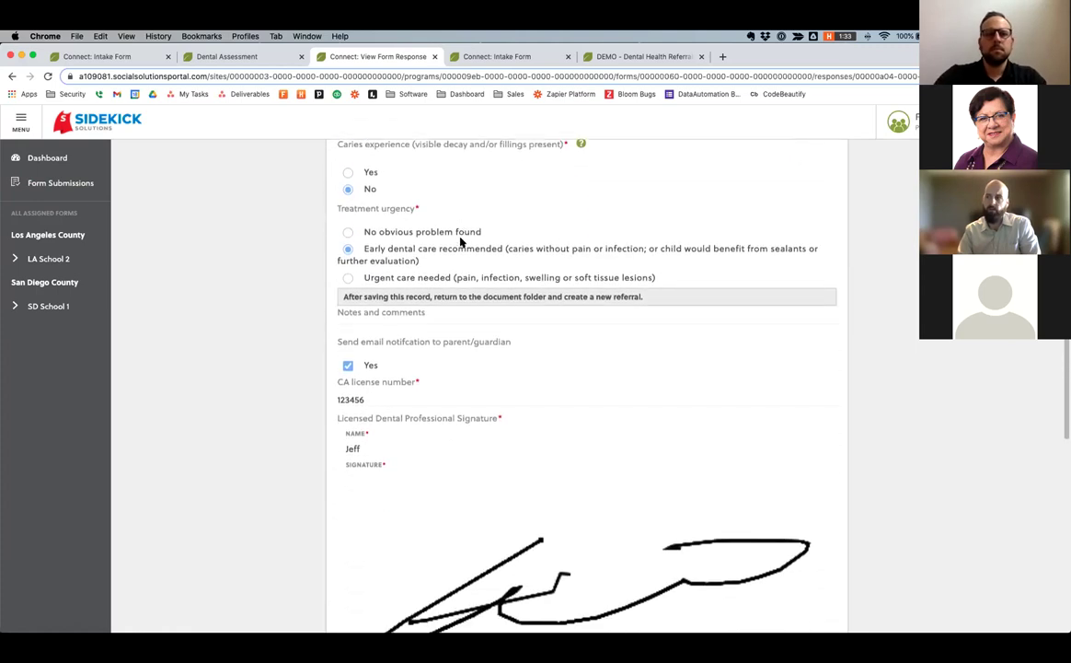
scroll(461, 241, "down", 5)
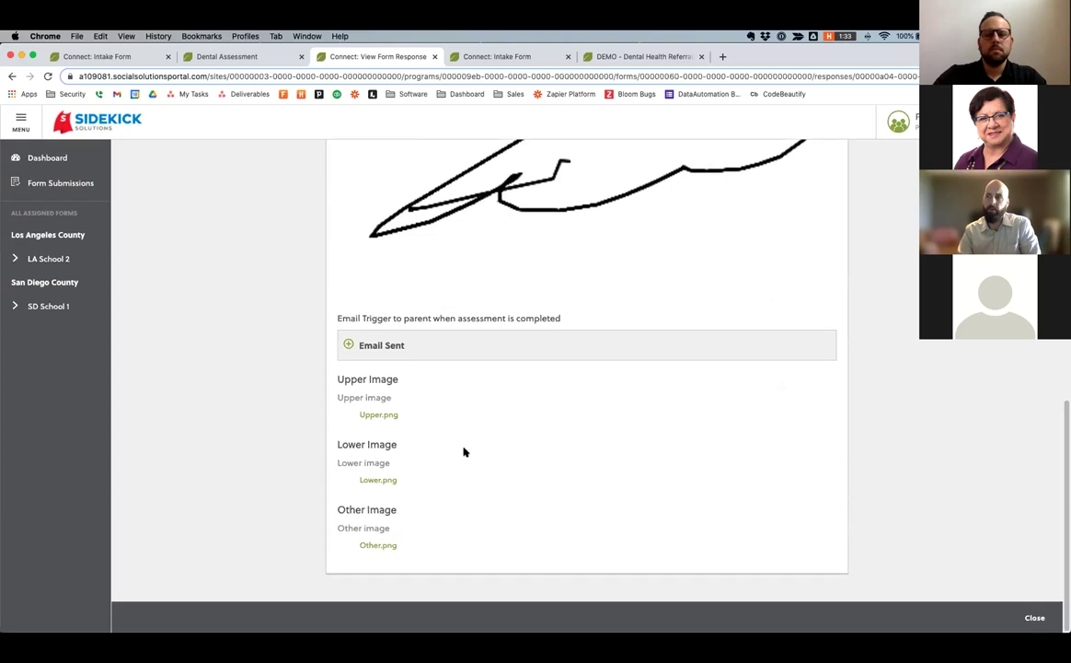
Download and view the Upper.png tooth chart, then close the Preview windows.
left_click(374, 416)
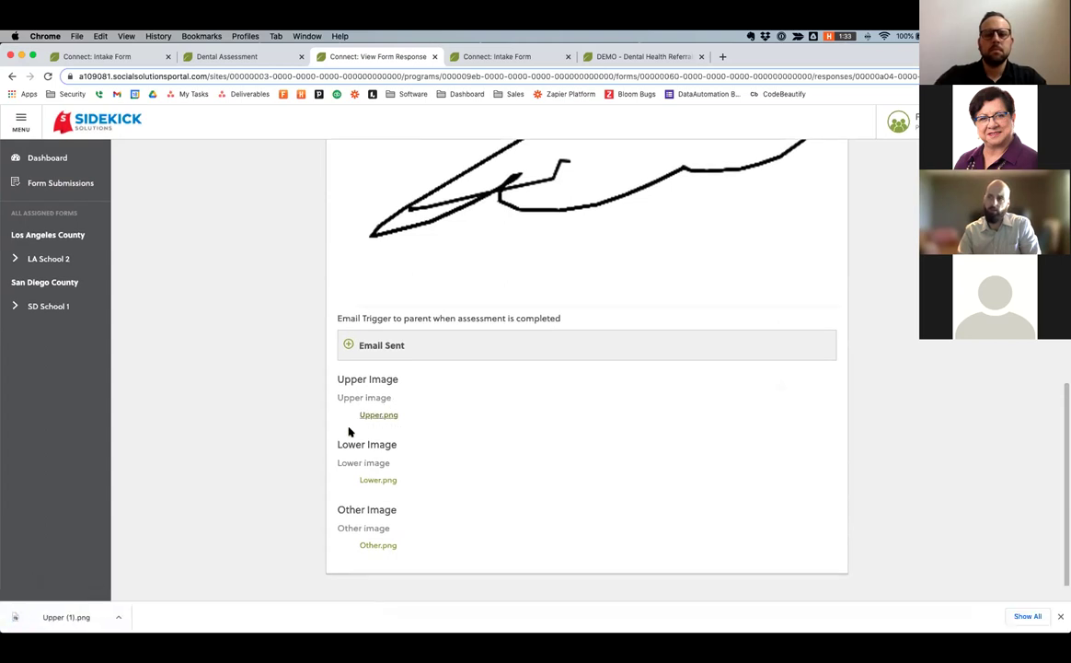
left_click(66, 615)
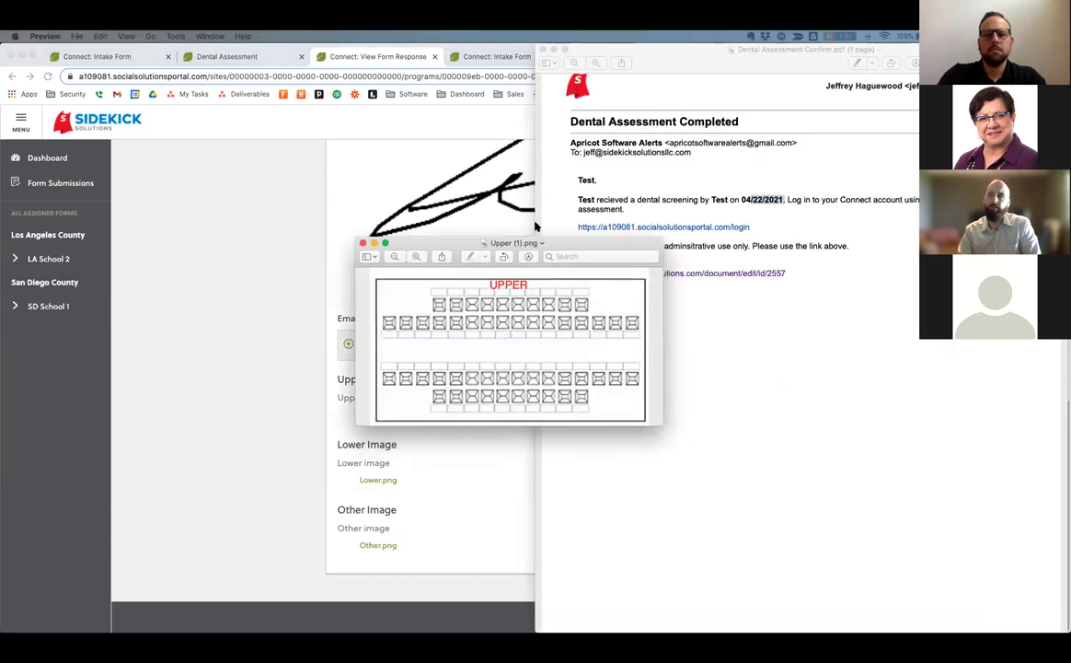
left_click(542, 50)
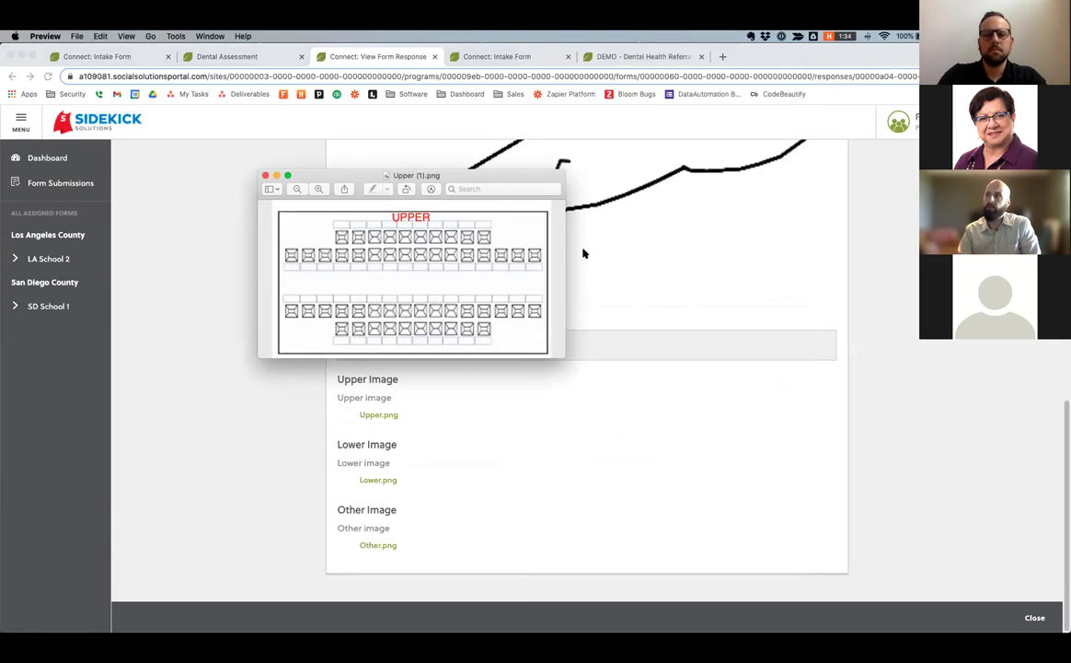
left_click(266, 176)
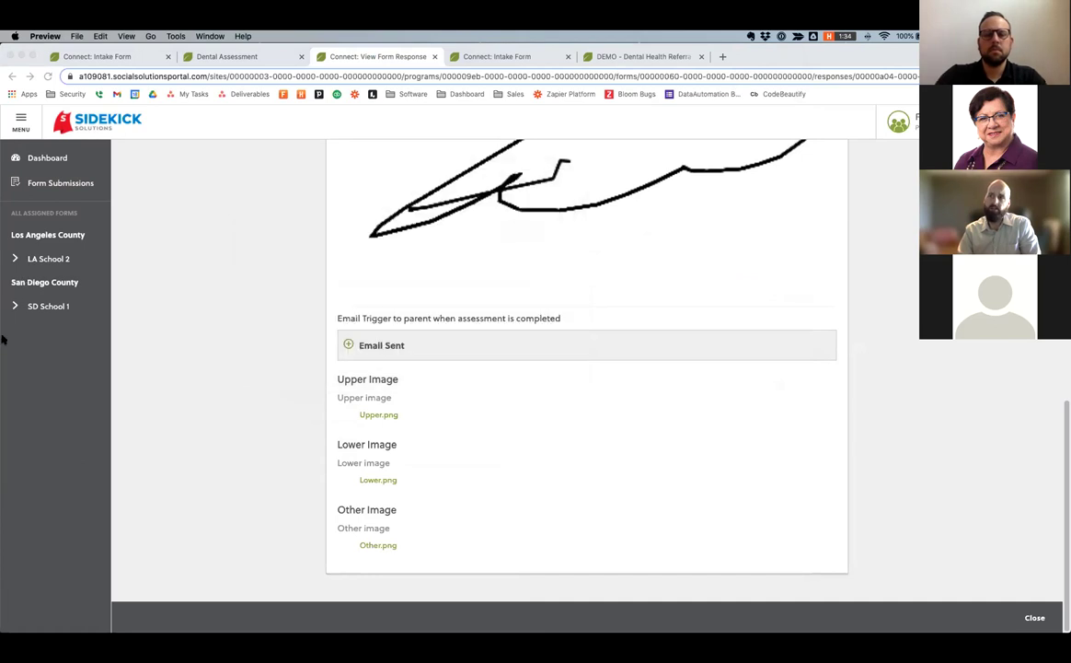
Return from the Dental Assessment to the Form Submissions list.
left_click_drag(3, 346, 2, 315)
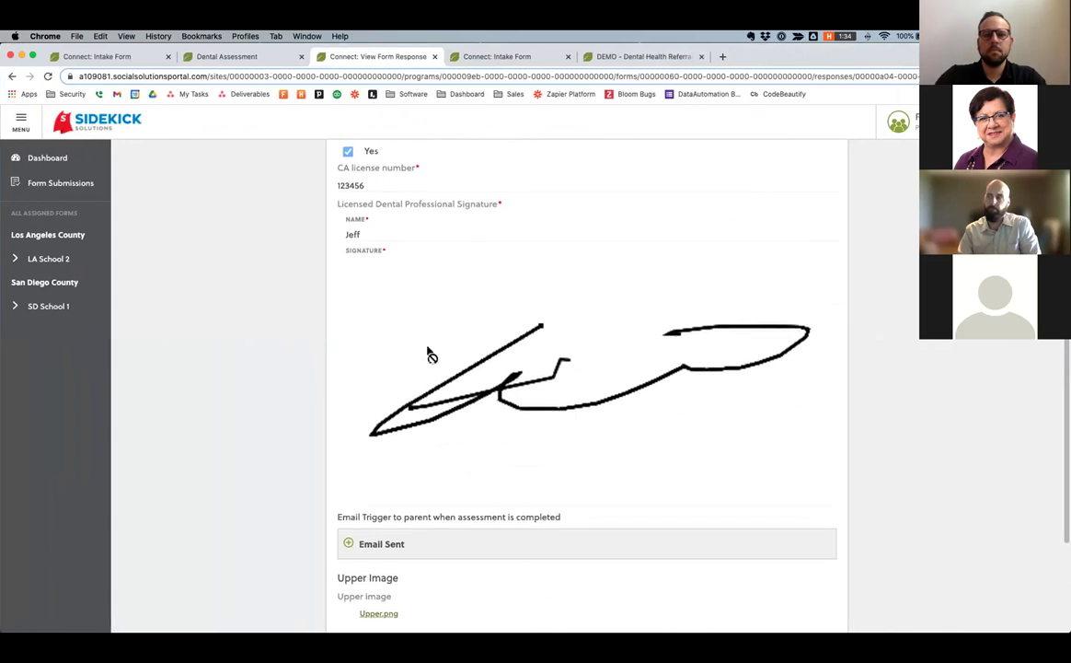
scroll(429, 354, "up", 5)
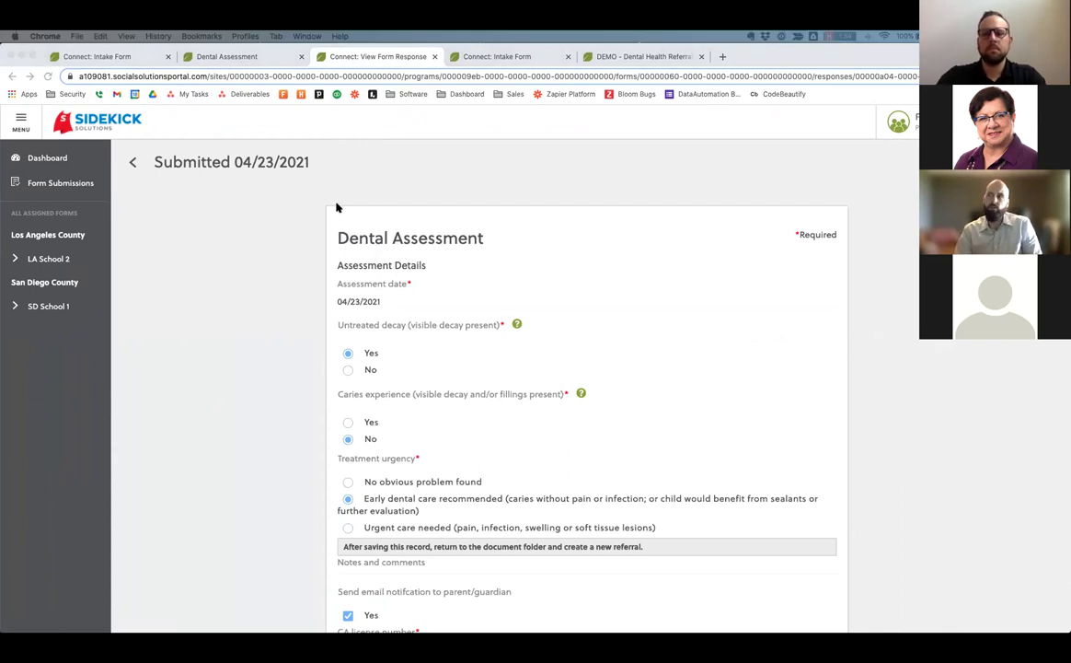
left_click(131, 163)
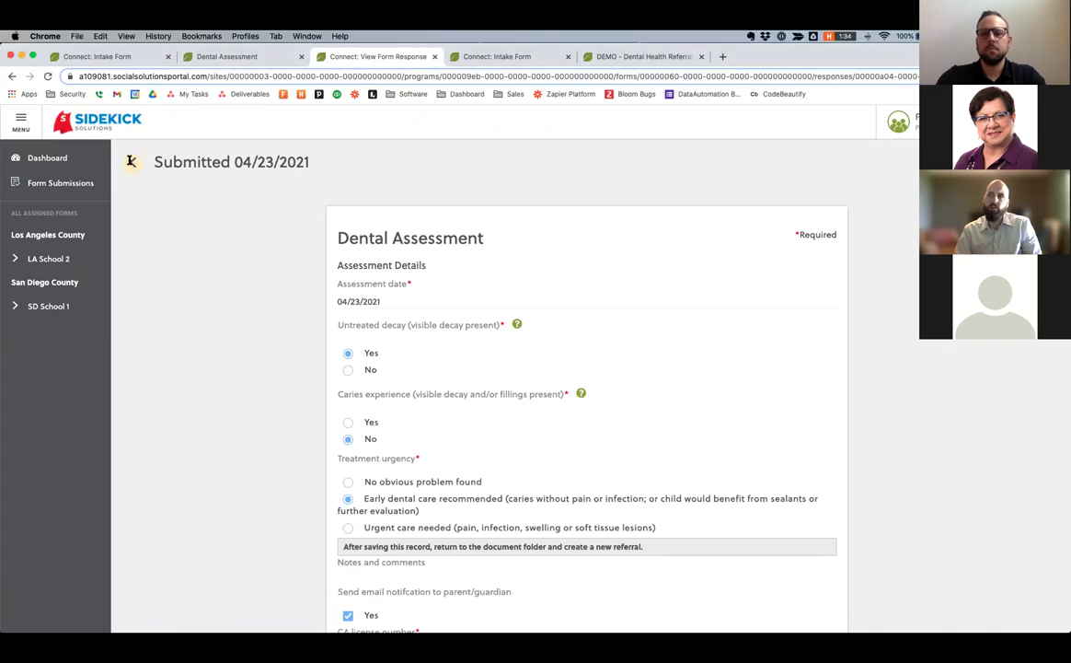
left_click(131, 163)
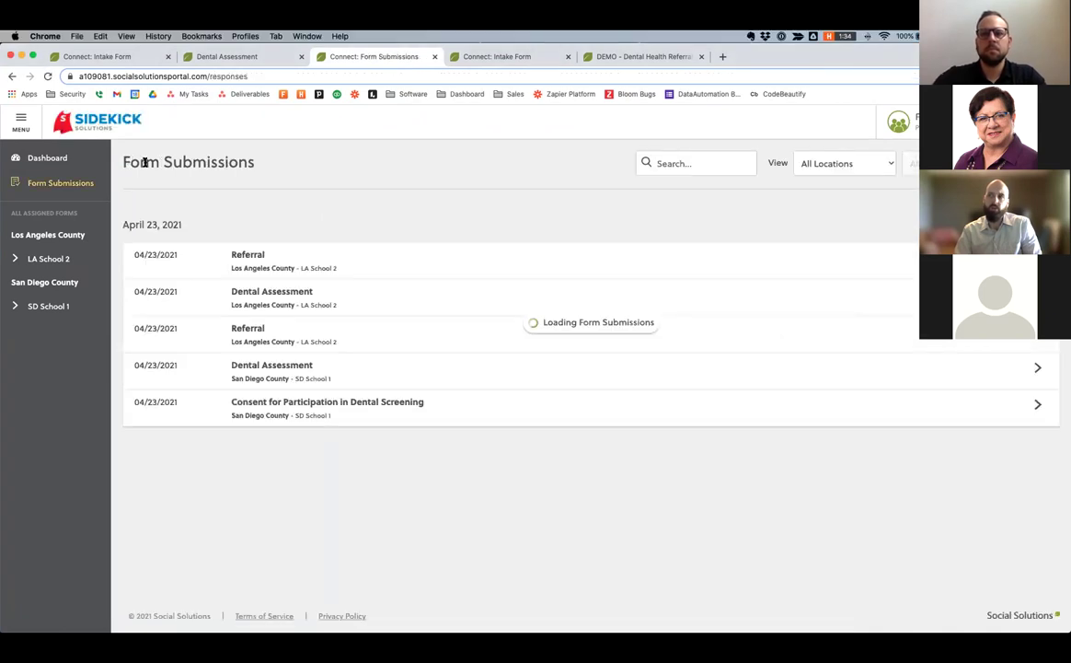
List the DEMO - Dental Provider Referral records from Apricot's Search Records.
left_click(207, 56)
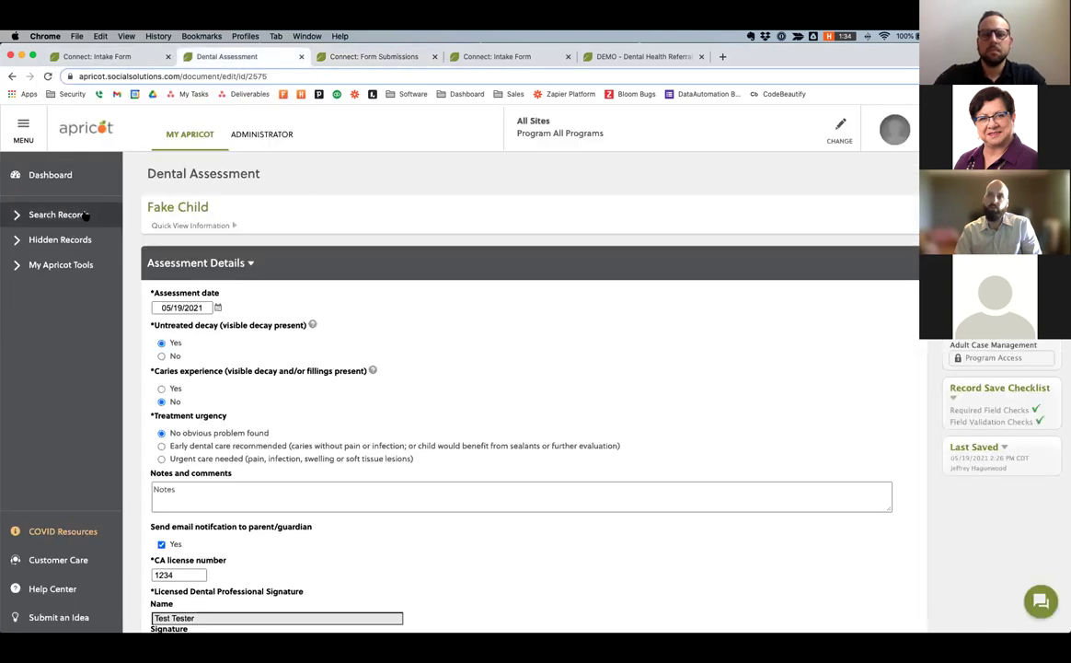
left_click(85, 215)
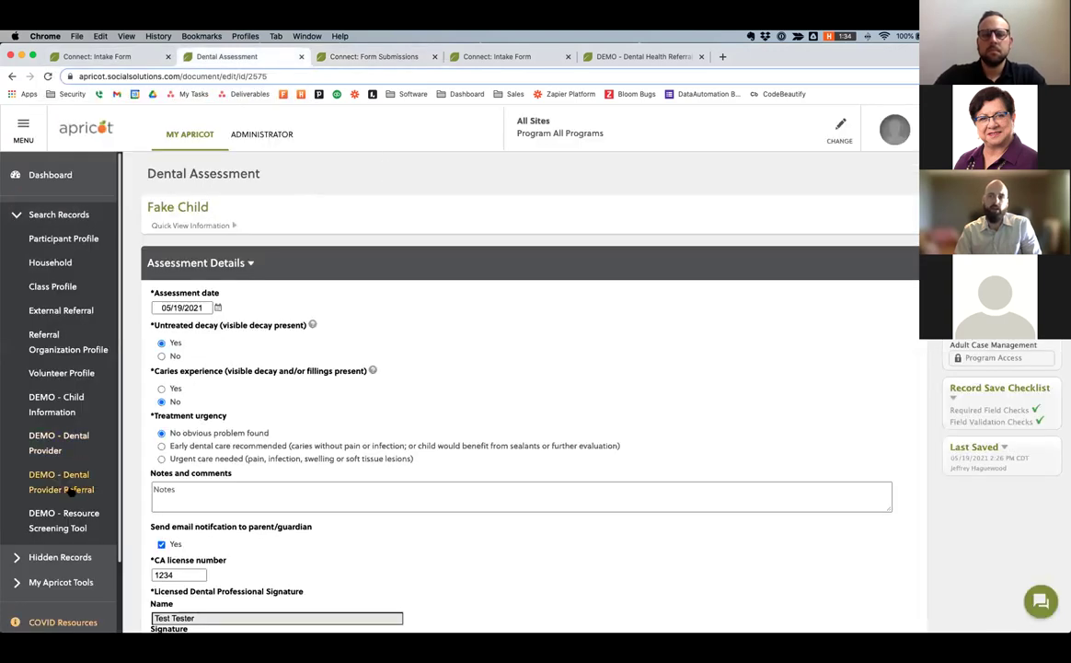
left_click(59, 483)
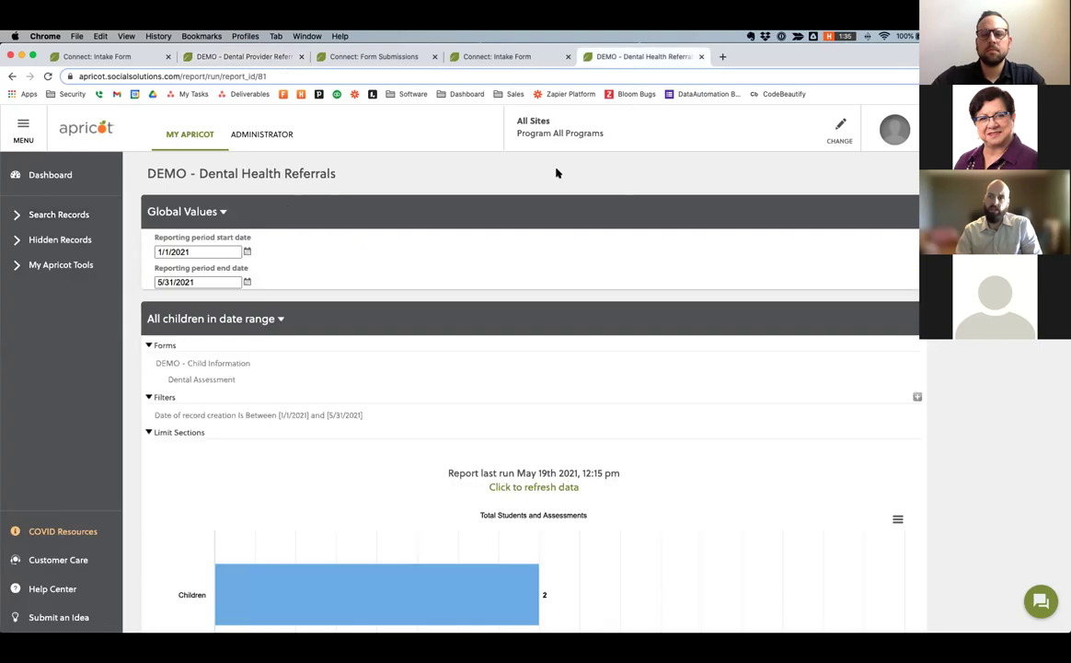
left_click(502, 57)
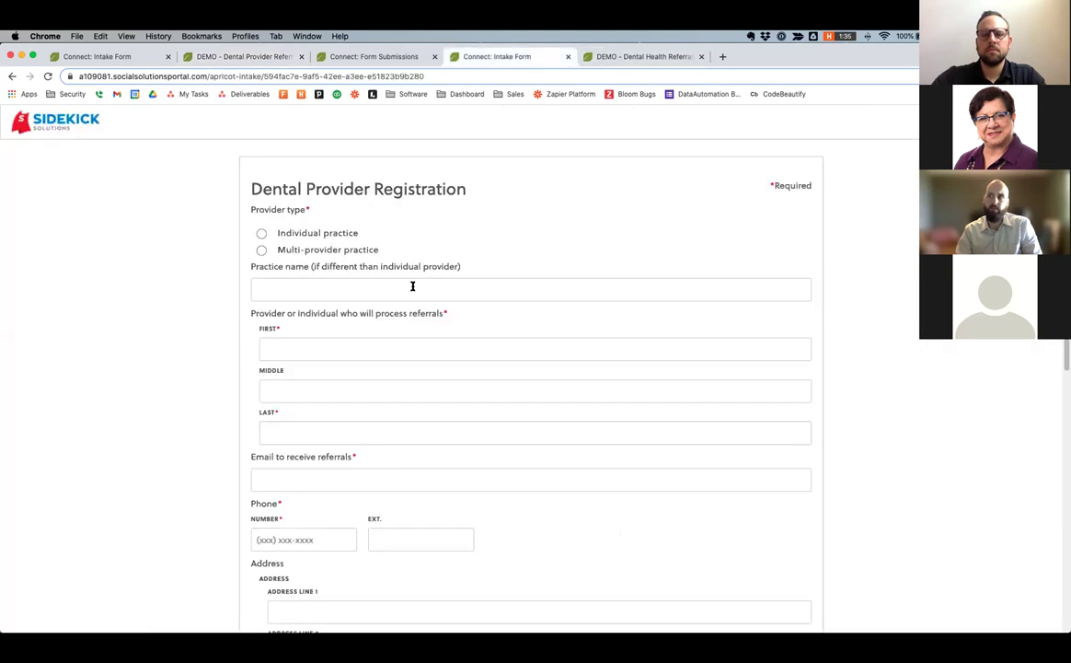
Highlight the Dental Provider Registration heading, pick Individual practice, and scroll through the form's fields.
left_click_drag(251, 188, 394, 182)
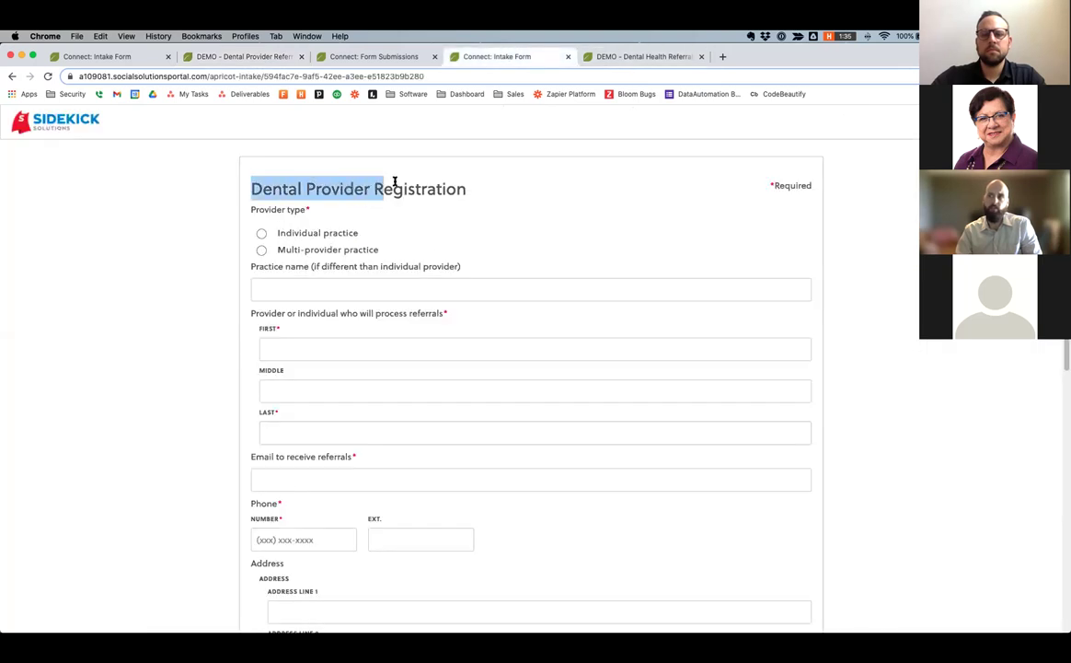
triple_click(477, 189)
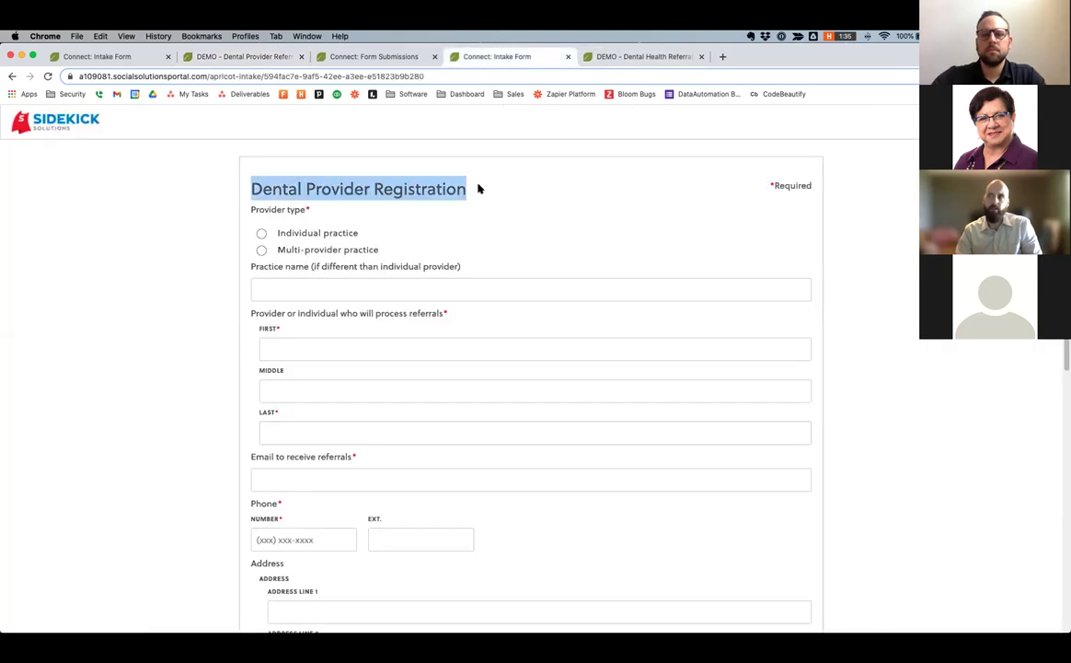
left_click(262, 233)
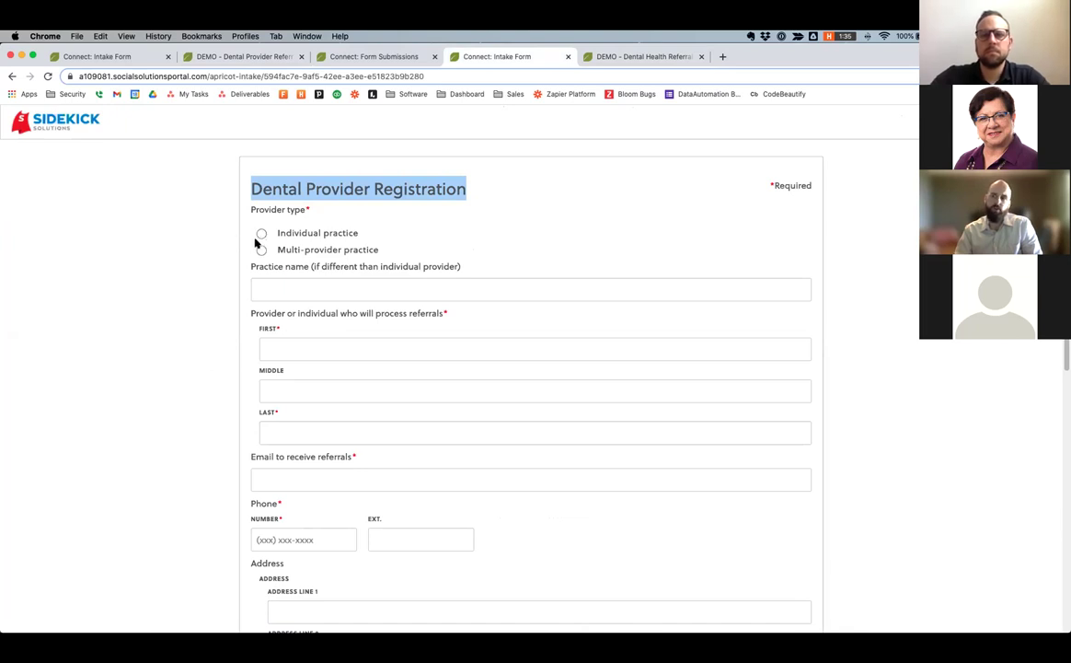
left_click(264, 234)
scroll(266, 234, "down", 1)
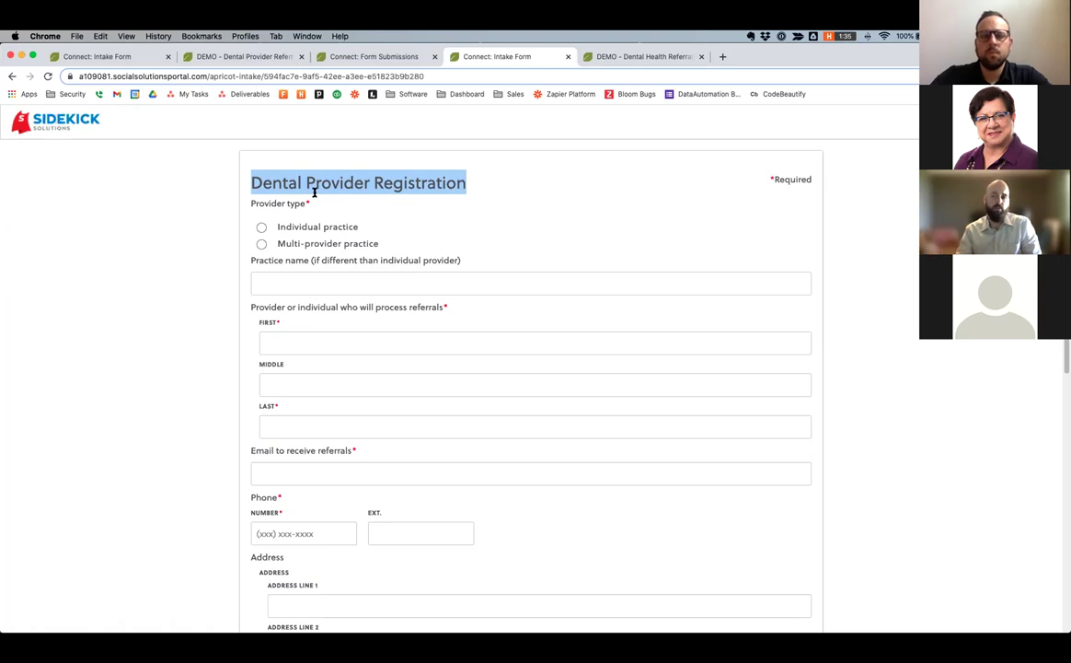
scroll(314, 192, "down", 5)
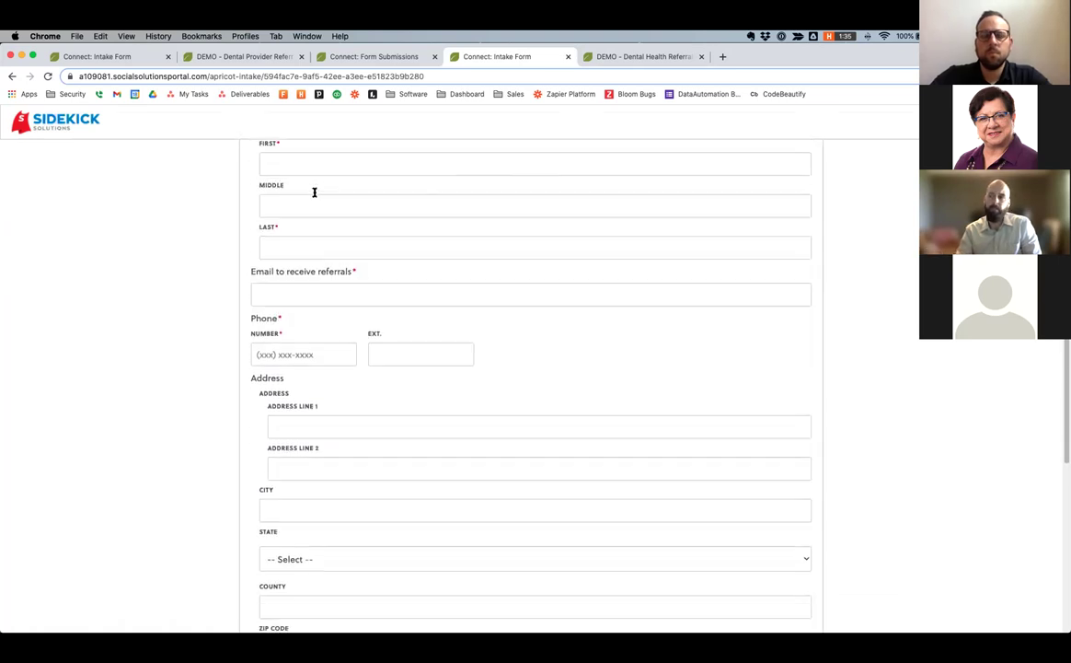
scroll(314, 192, "up", 5)
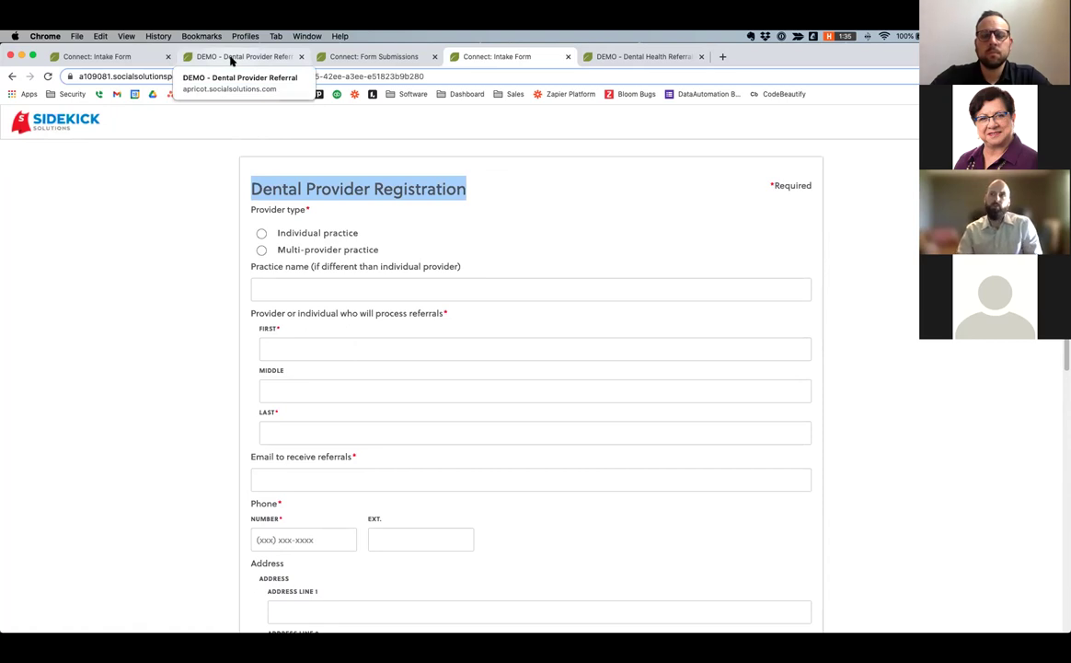
left_click(231, 58)
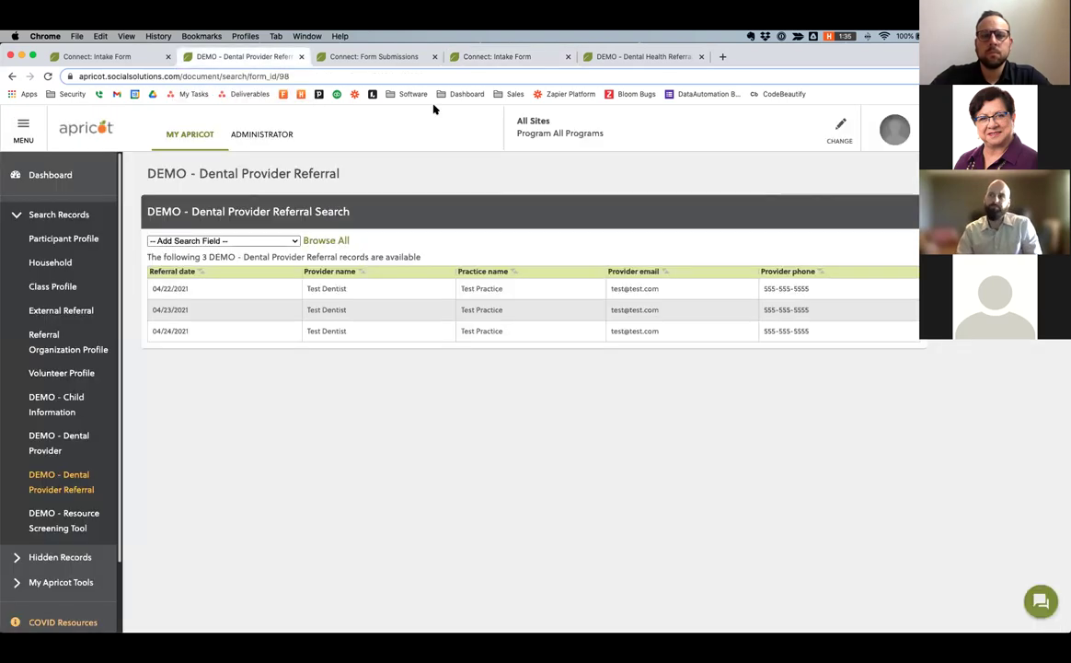
List the DEMO - Child Information records and open Fake Child's folder.
left_click(54, 404)
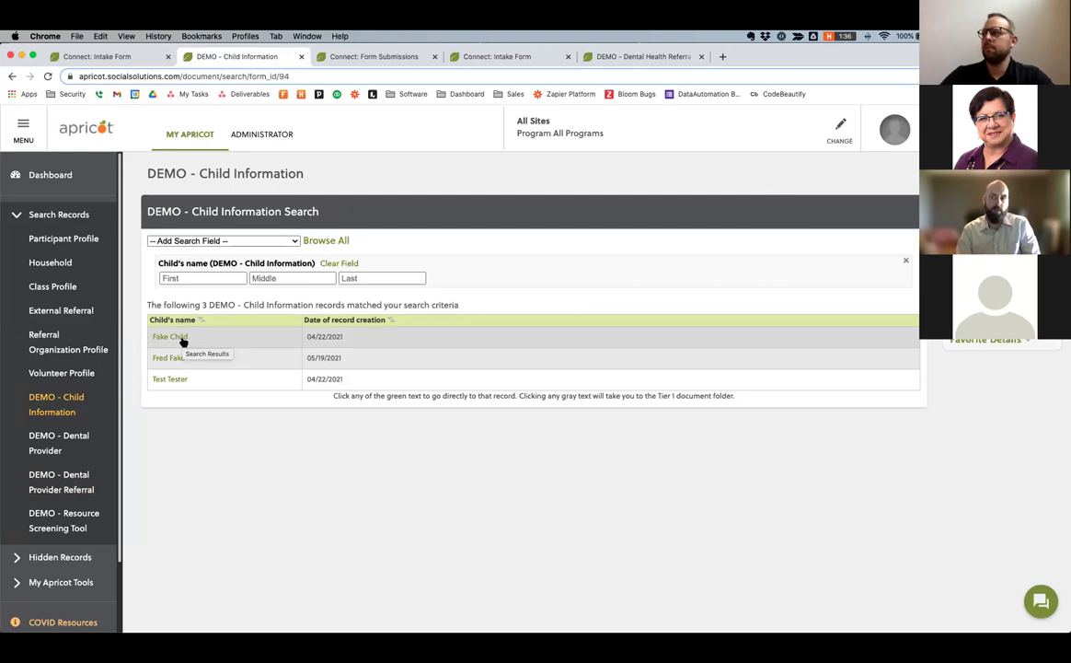
left_click(318, 337)
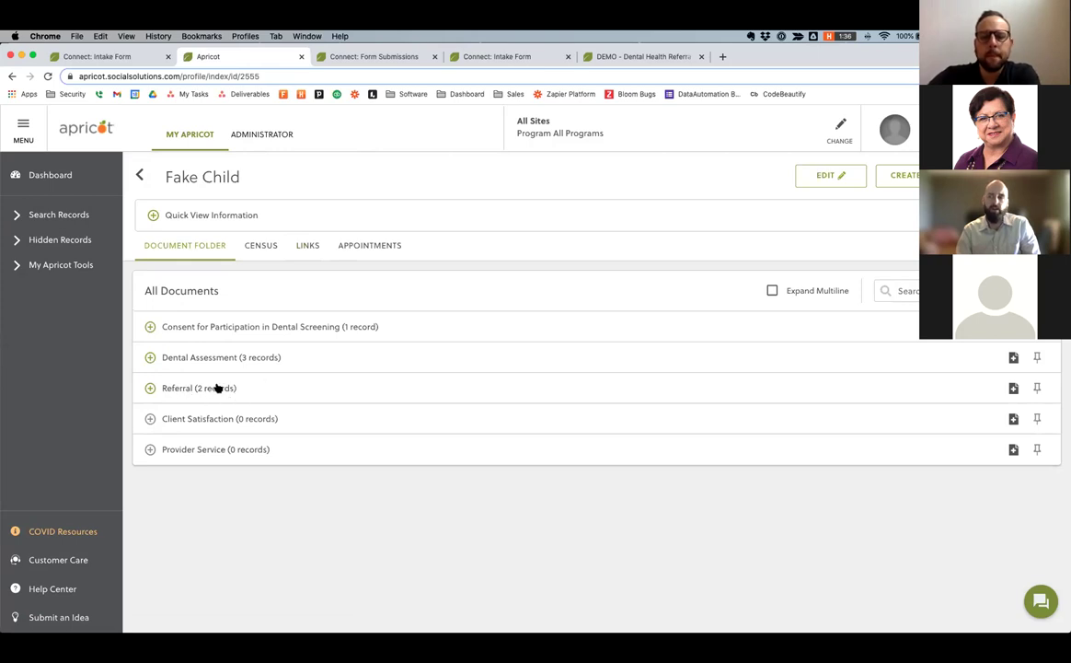
Add a Referral for Fake Child assigned to LA School 2, save it, and search for dental providers.
left_click(1014, 389)
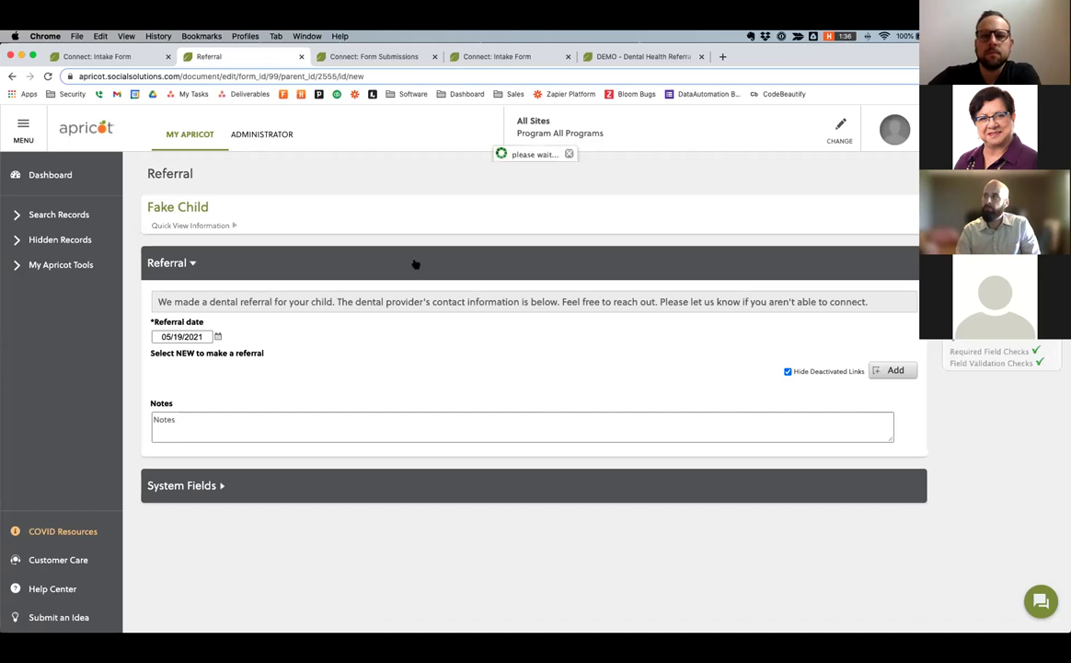
double_click(283, 252)
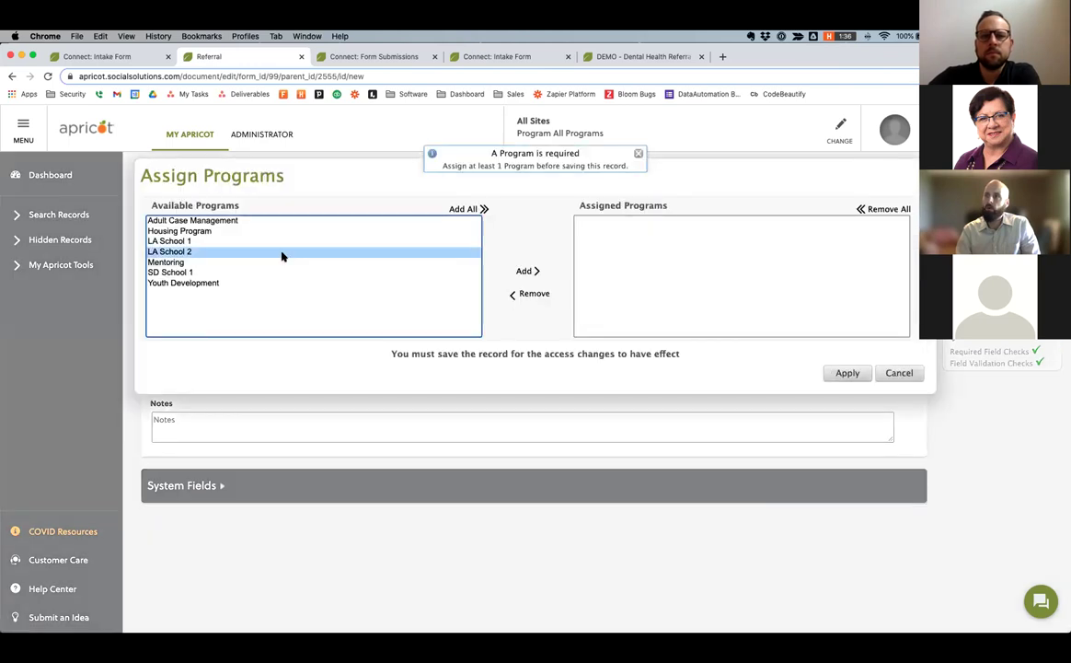
left_click(845, 372)
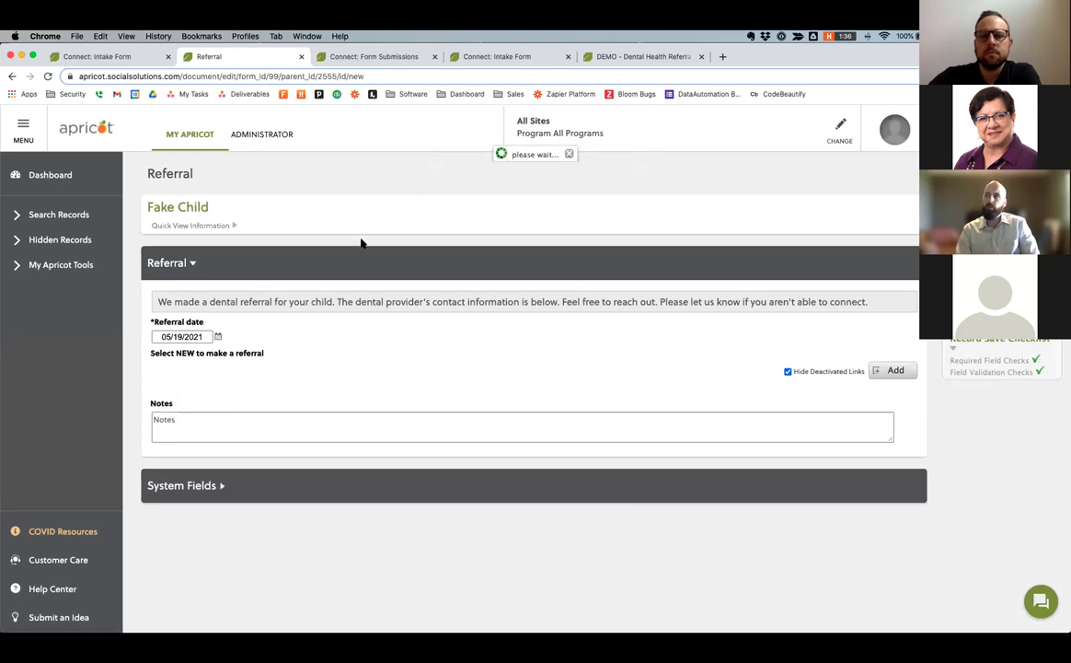
left_click(483, 181)
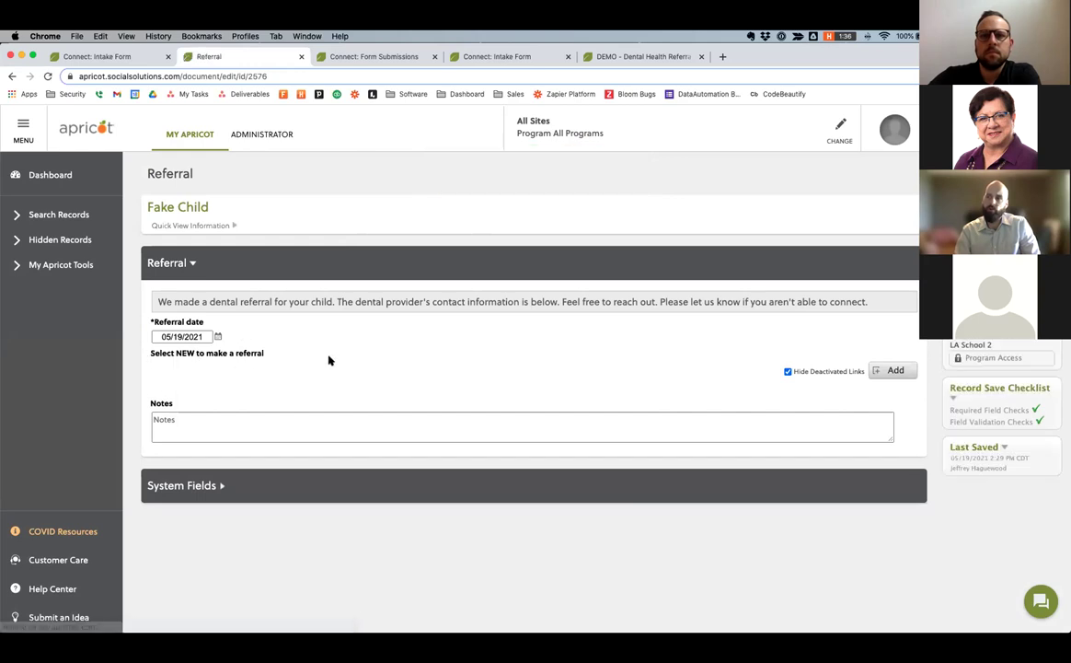
left_click(892, 370)
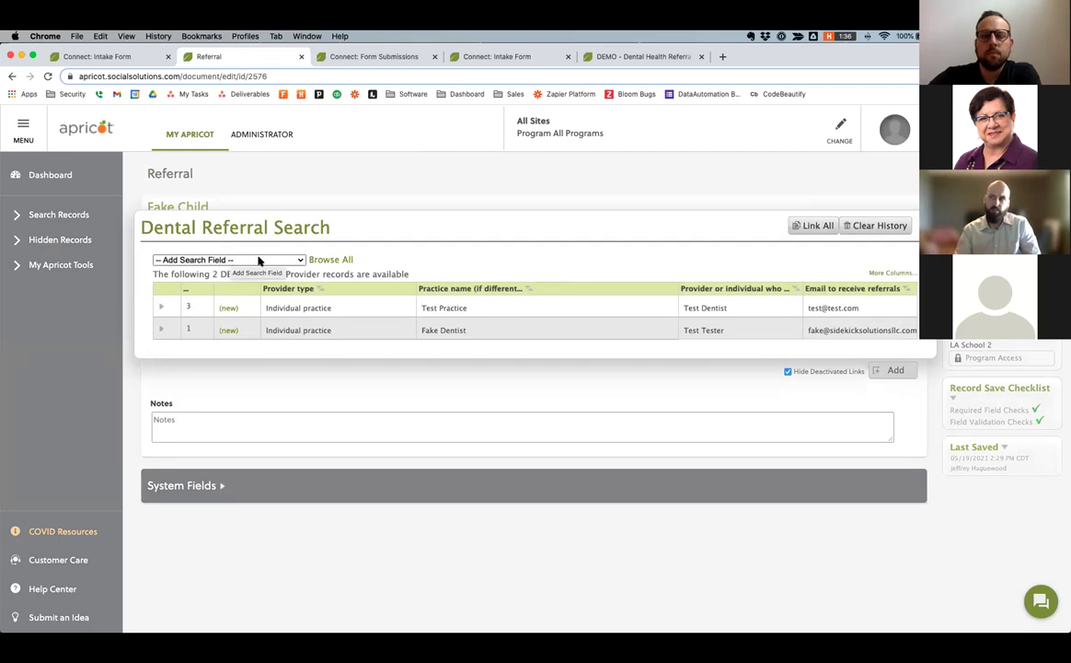
Check the search field options, then start a new Dental Referral for Test Dentist.
left_click(273, 261)
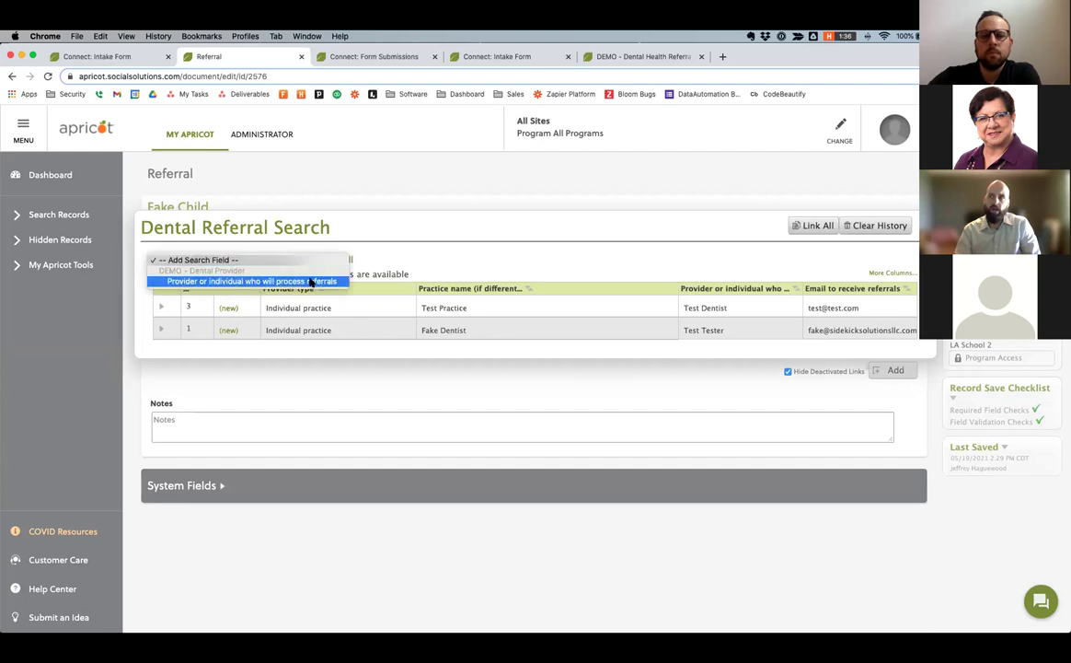
left_click(373, 258)
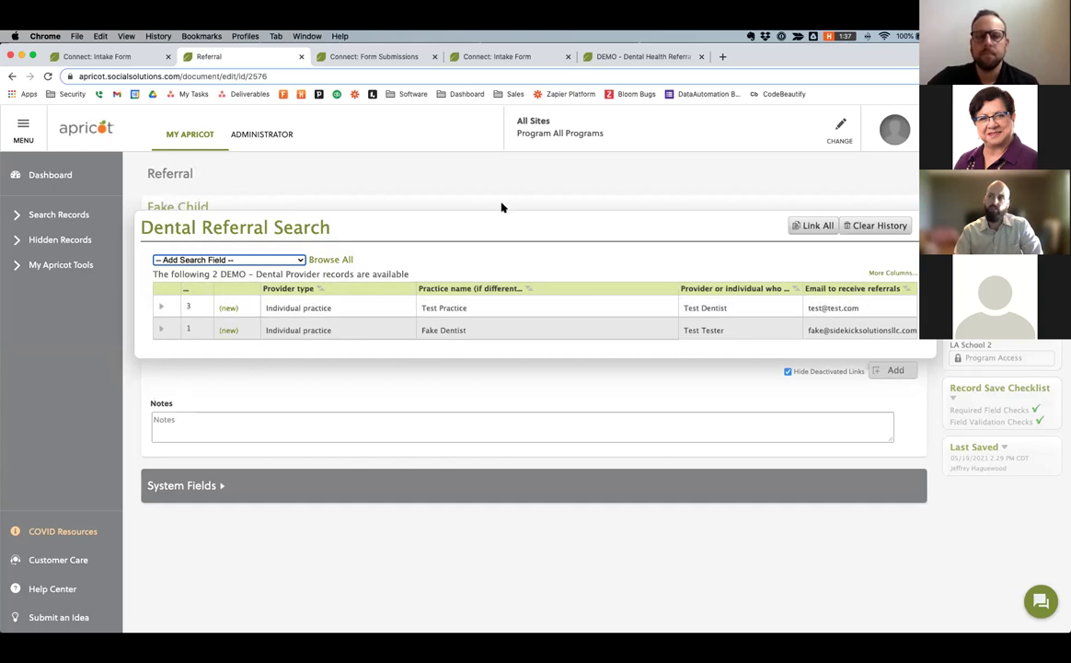
left_click(229, 310)
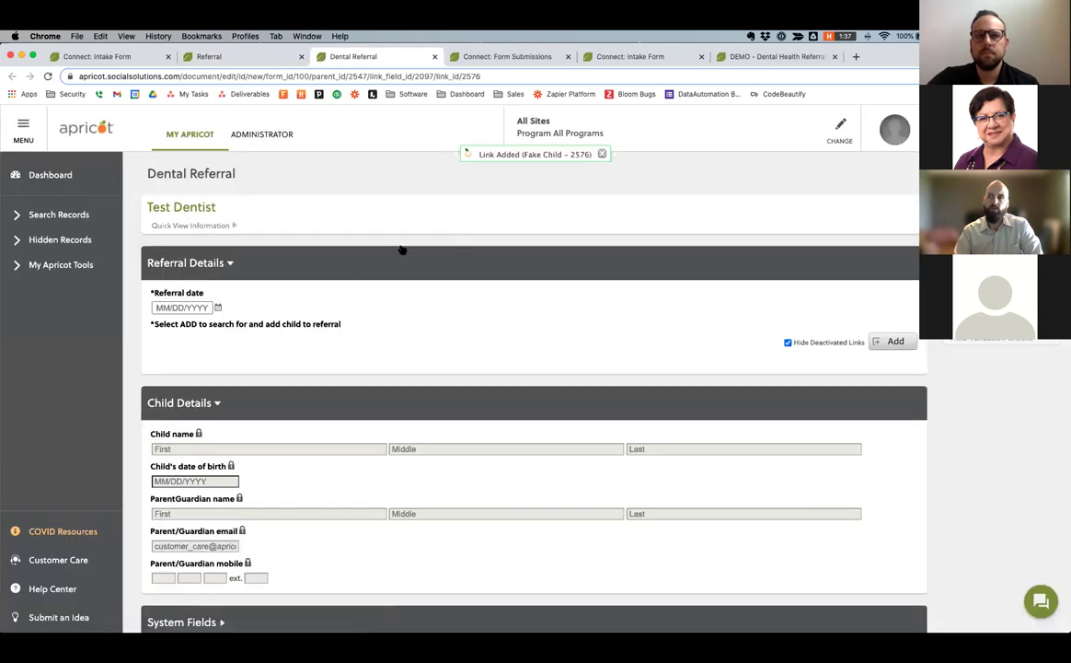
Set the referral date to 05/19/2021, link Fake Child, and save the Test Dentist referral.
scroll(399, 246, "down", 1)
left_click(218, 287)
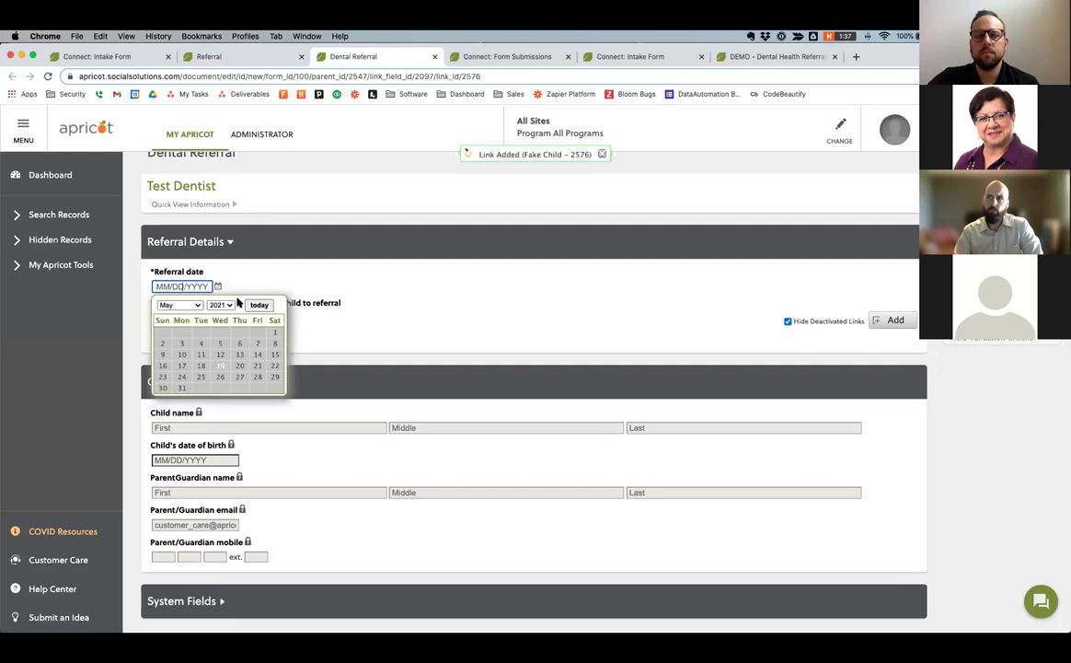
left_click(888, 319)
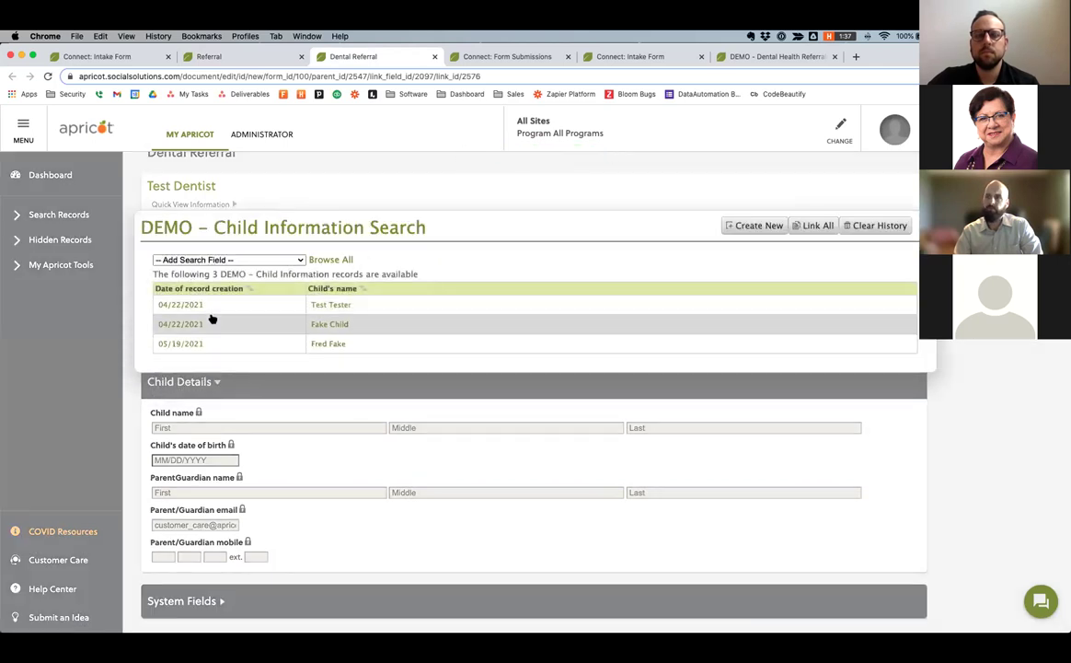
left_click(208, 322)
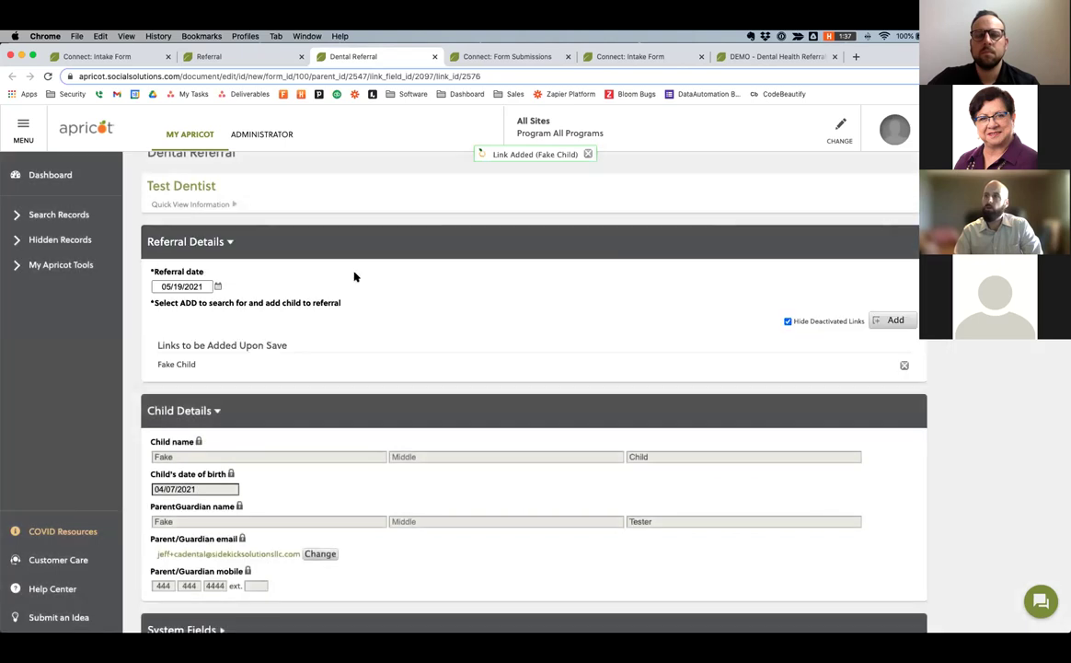
left_click_drag(149, 185, 230, 187)
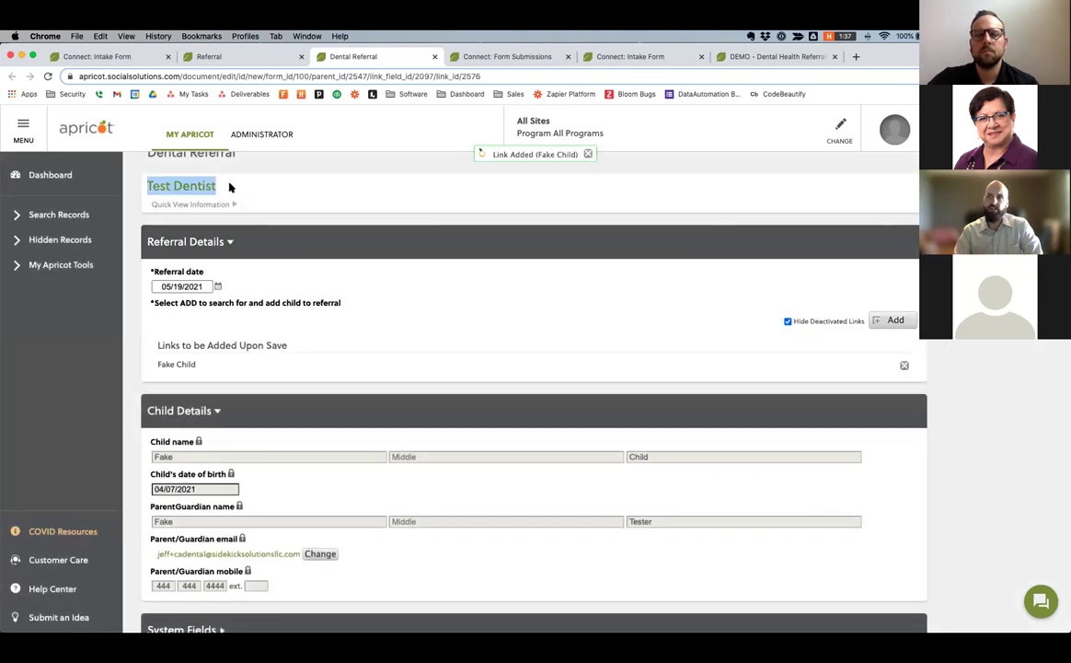
scroll(280, 211, "down", 3)
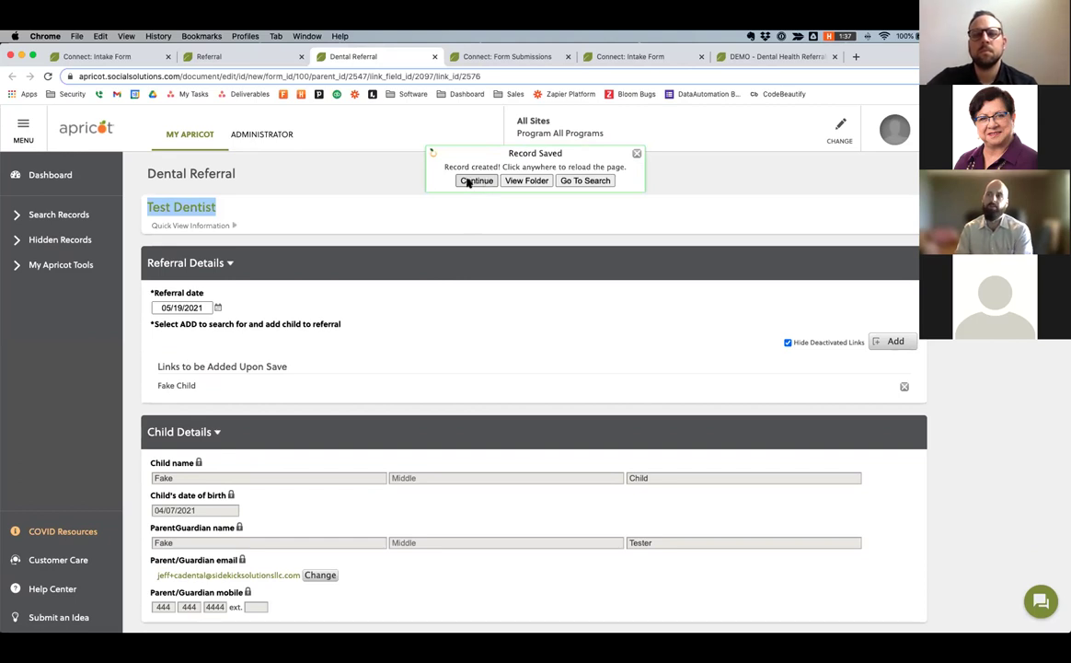
left_click(468, 182)
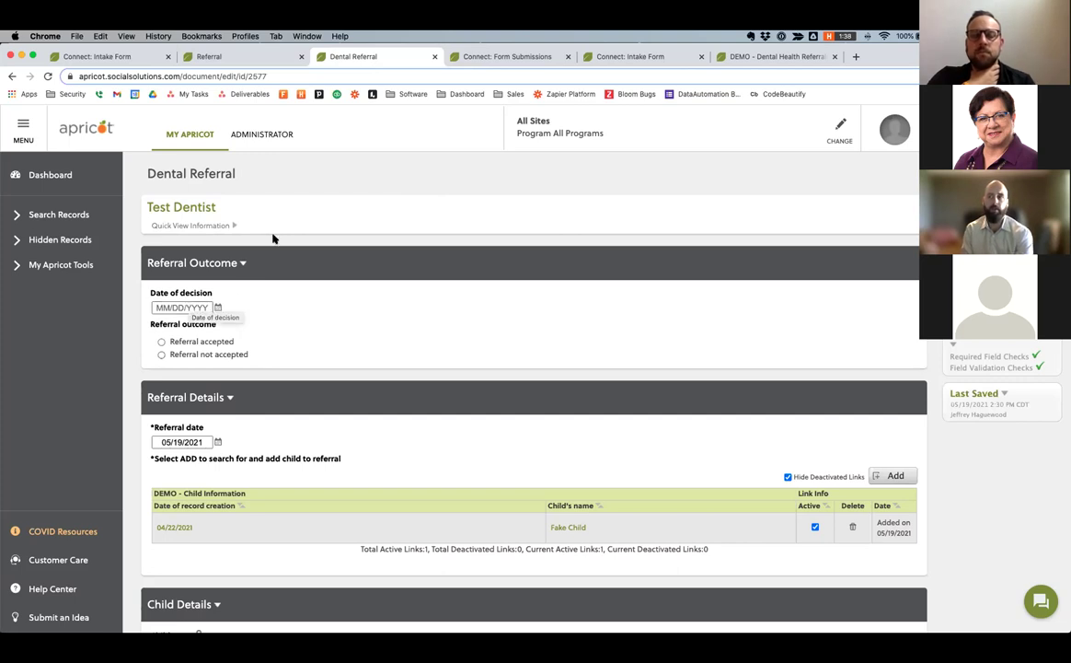
Set the Test Dentist referral's date of decision and date of treatment to today, 05/19/2021.
scroll(272, 237, "down", 1)
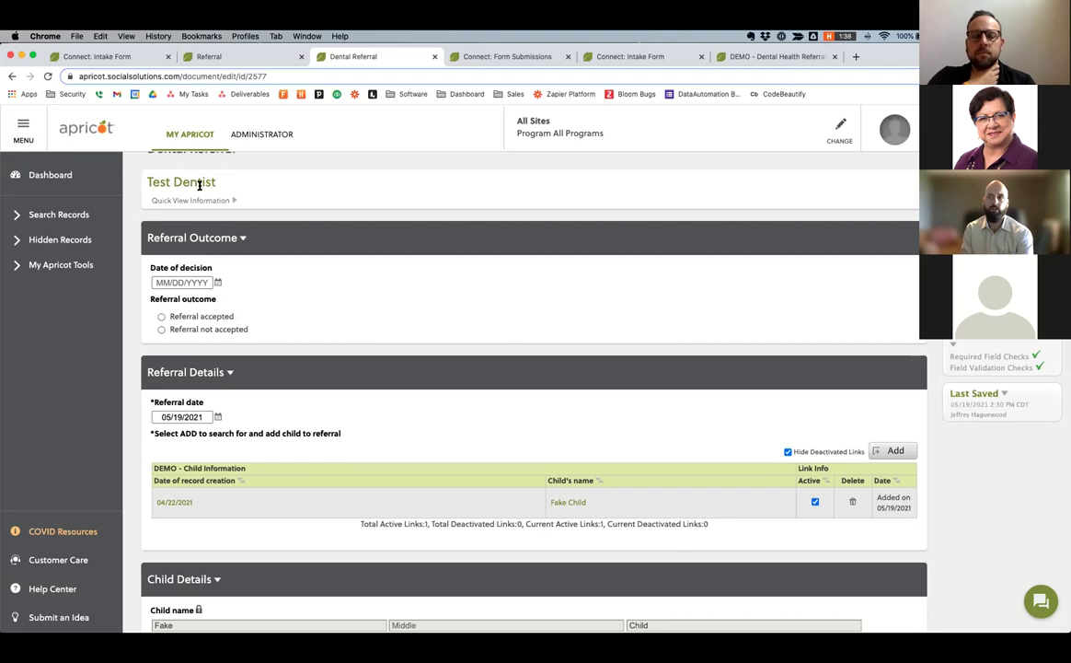
scroll(212, 276, "down", 1)
scroll(166, 230, "up", 2)
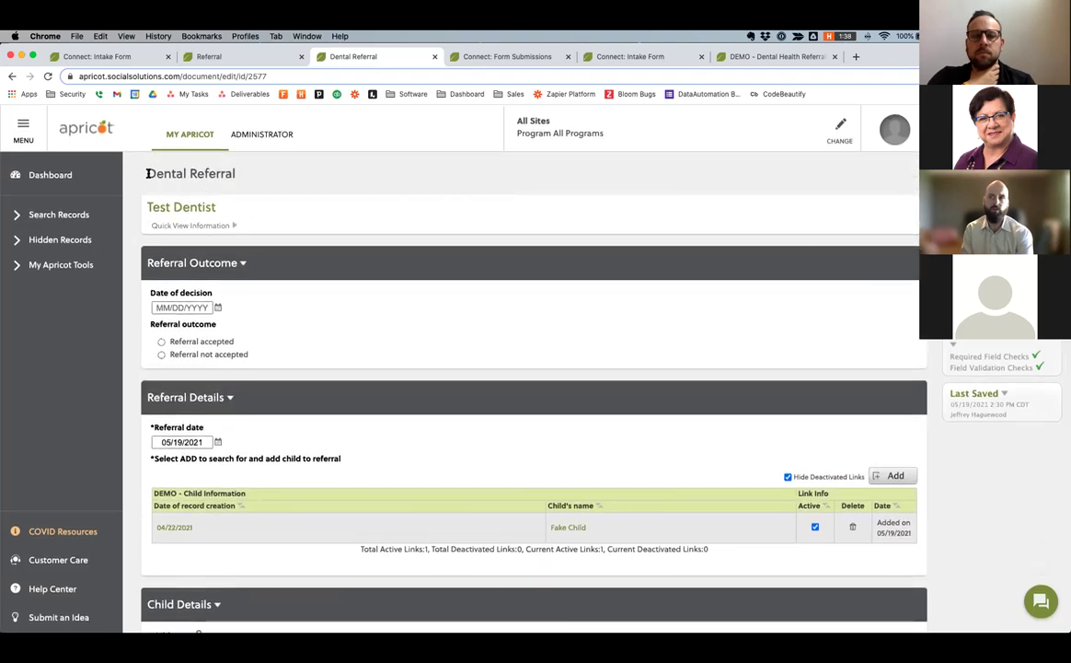
left_click_drag(150, 177, 220, 237)
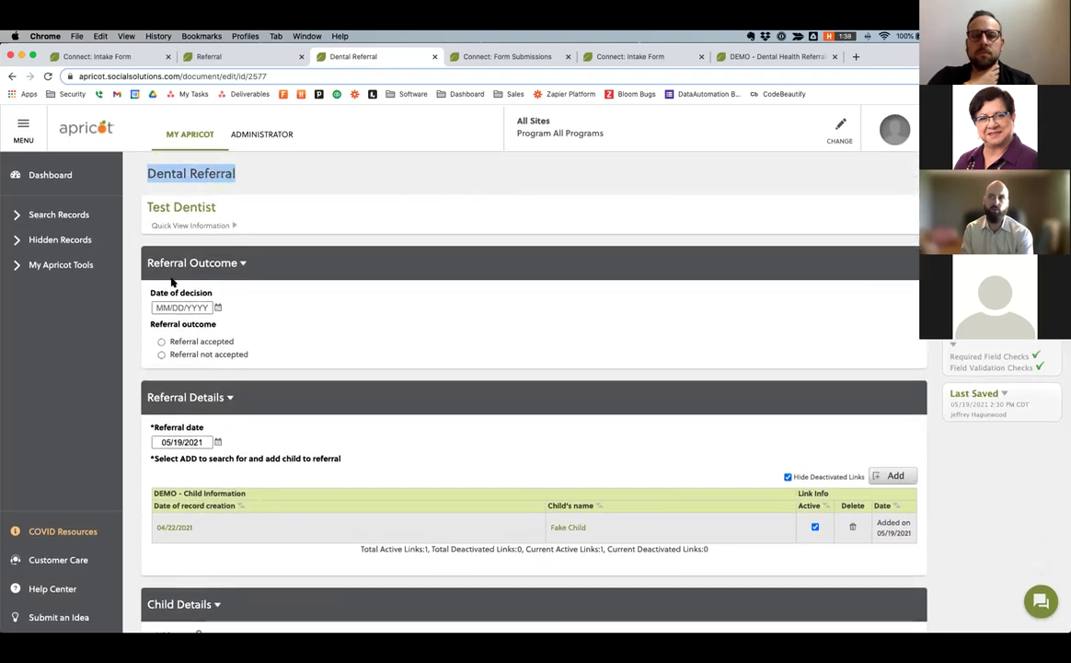
left_click(219, 308)
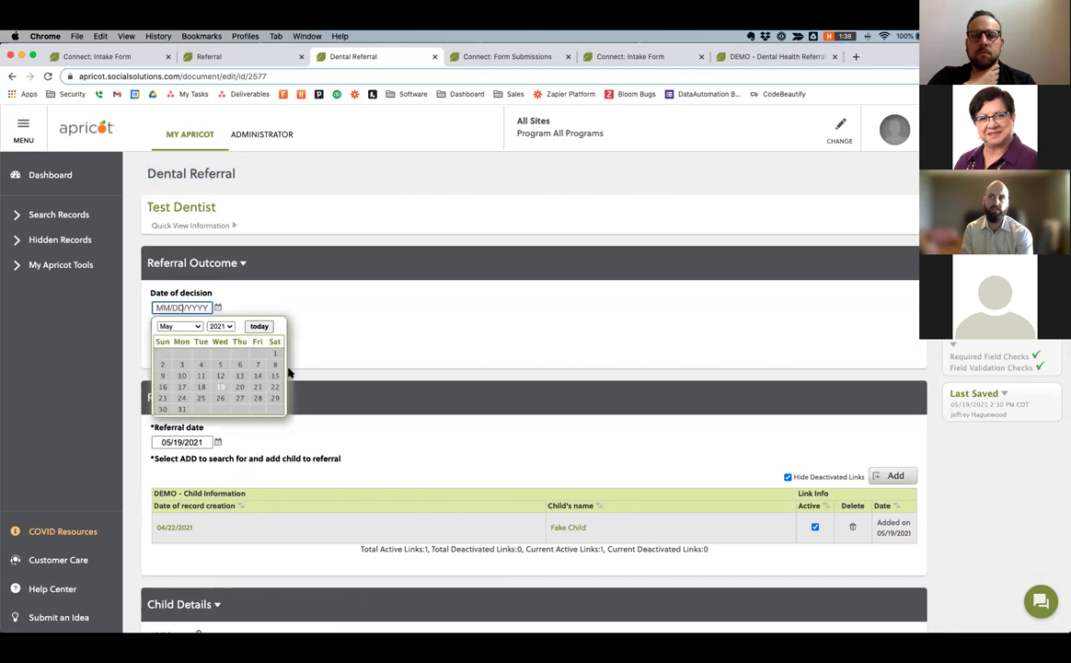
left_click(302, 392)
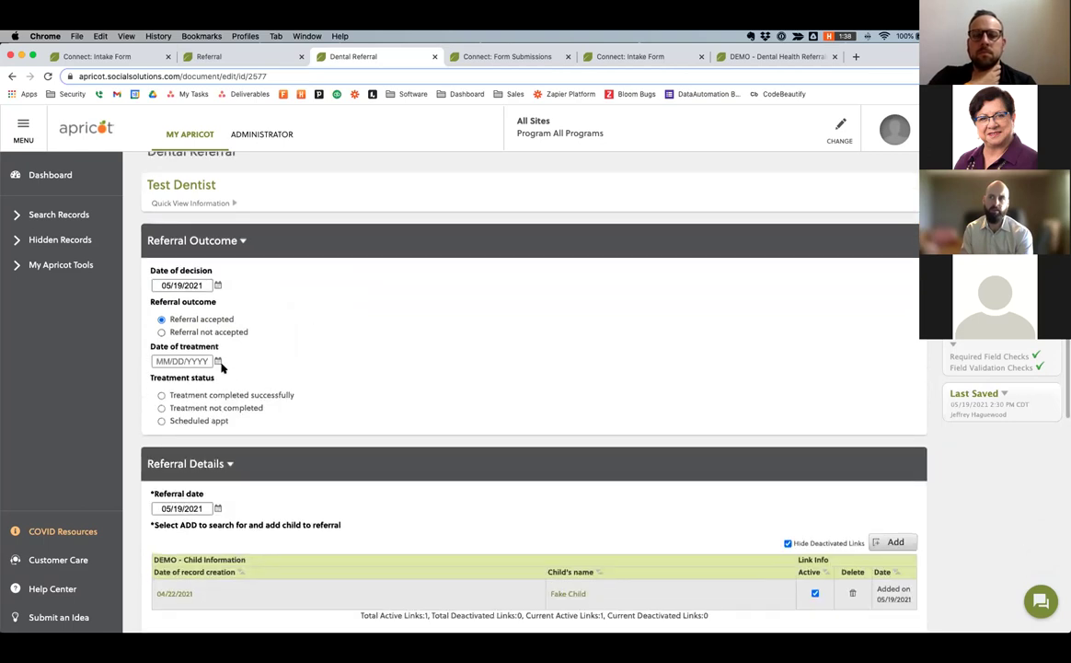
left_click(218, 360)
left_click(223, 423)
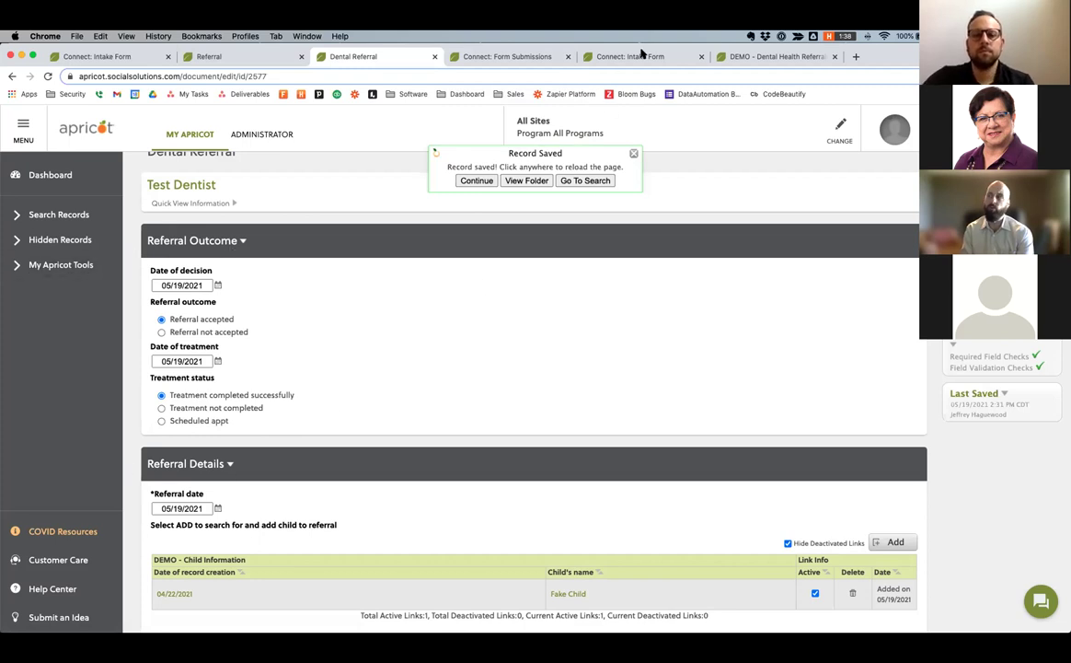
left_click(748, 57)
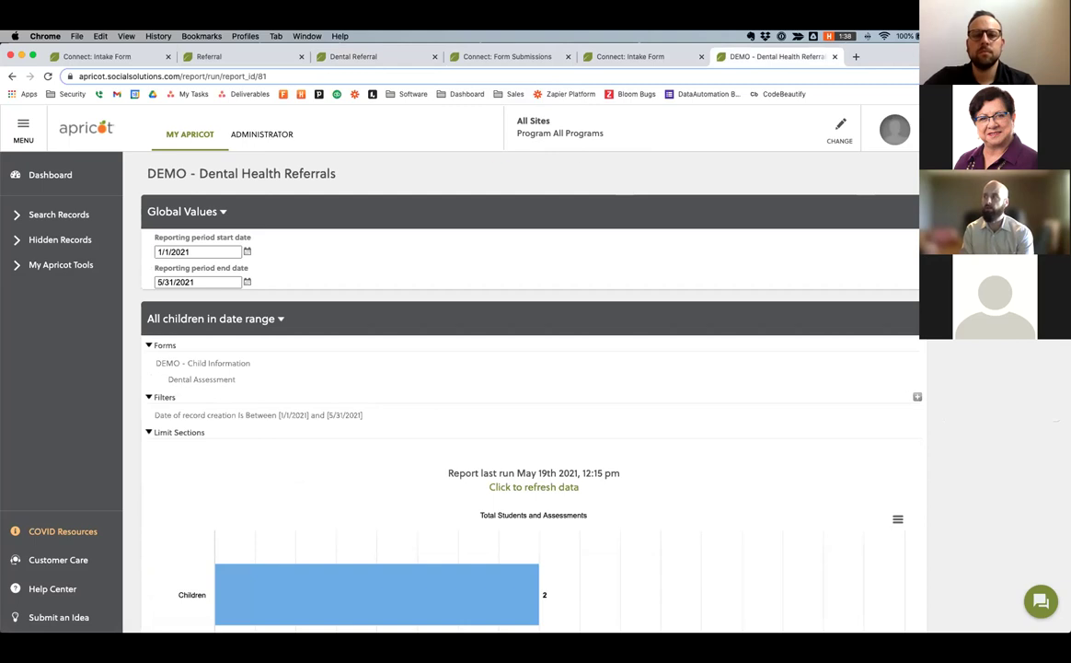
key("super+r")
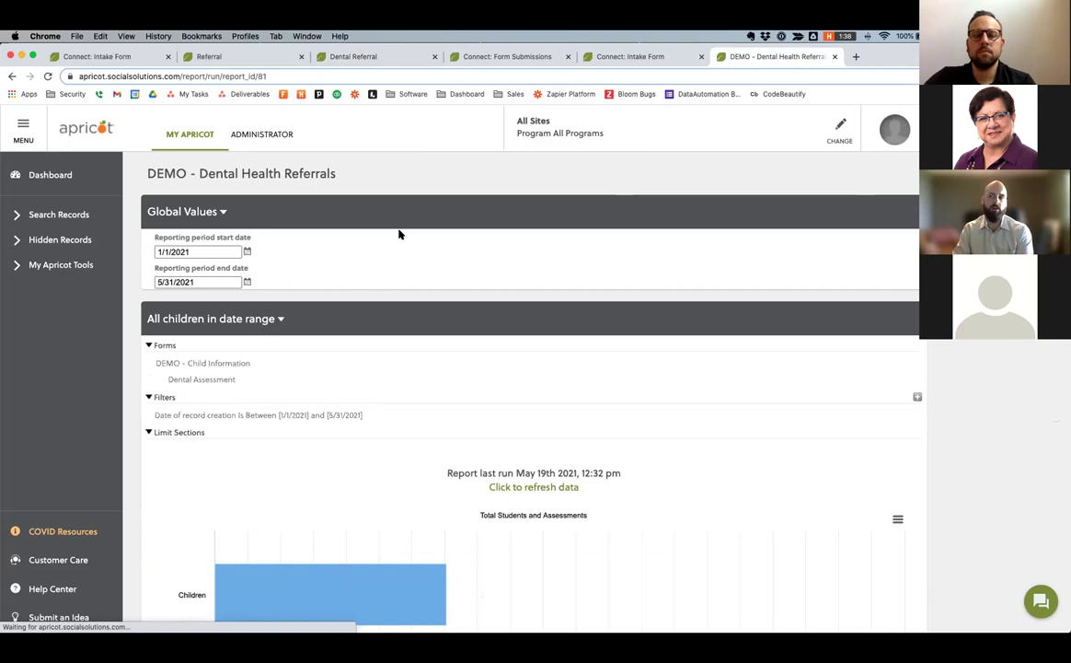
scroll(398, 234, "down", 2)
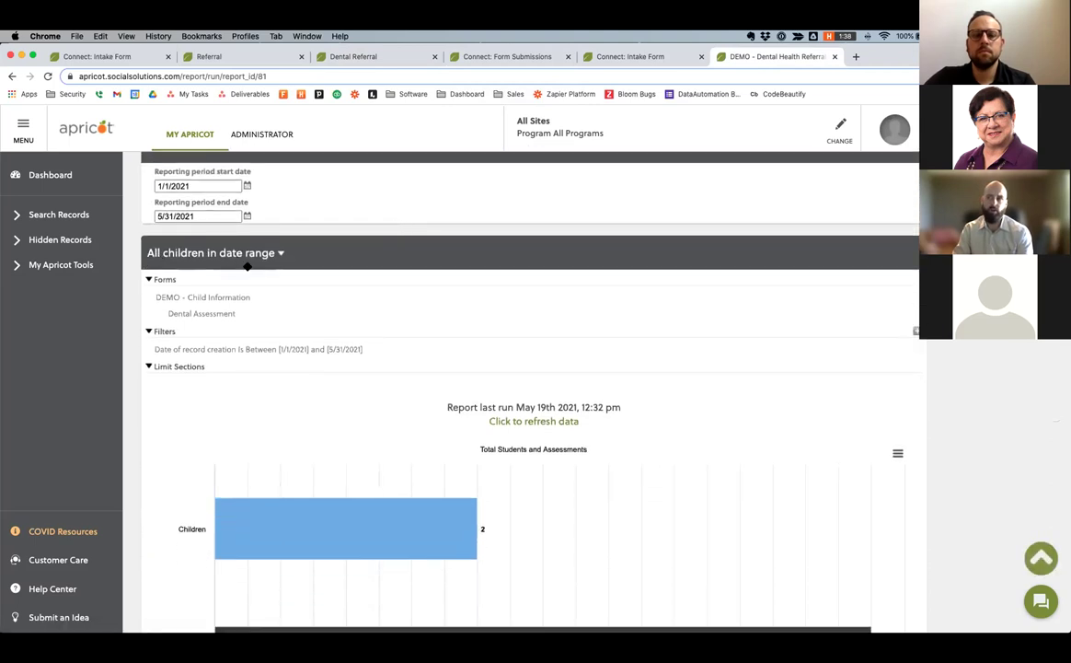
scroll(253, 267, "down", 1)
scroll(262, 243, "down", 8)
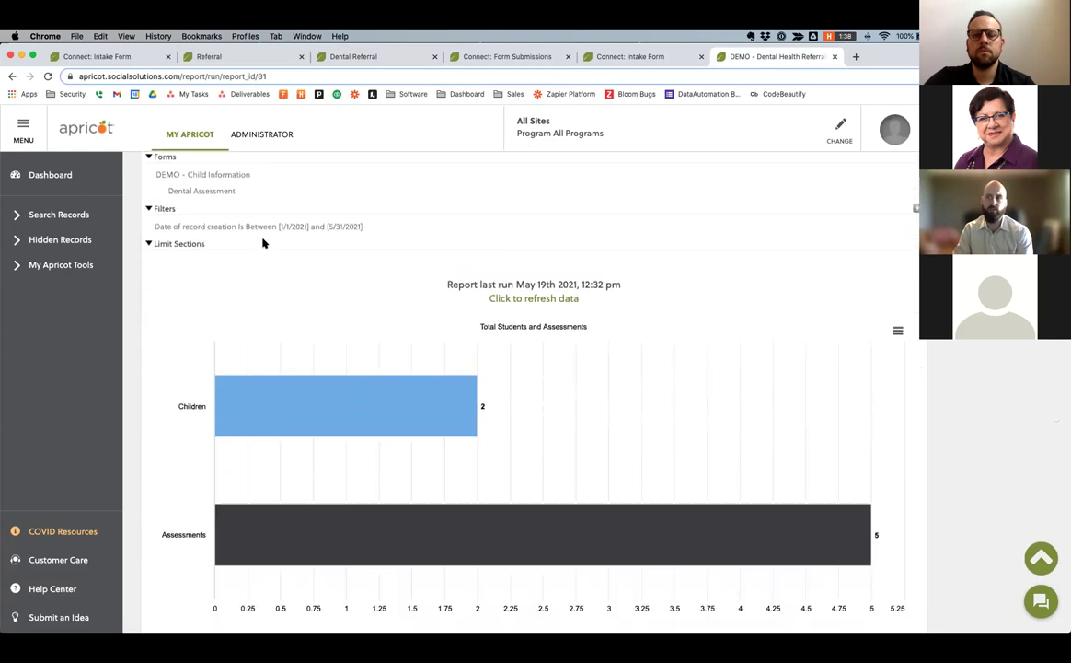
scroll(262, 243, "down", 4)
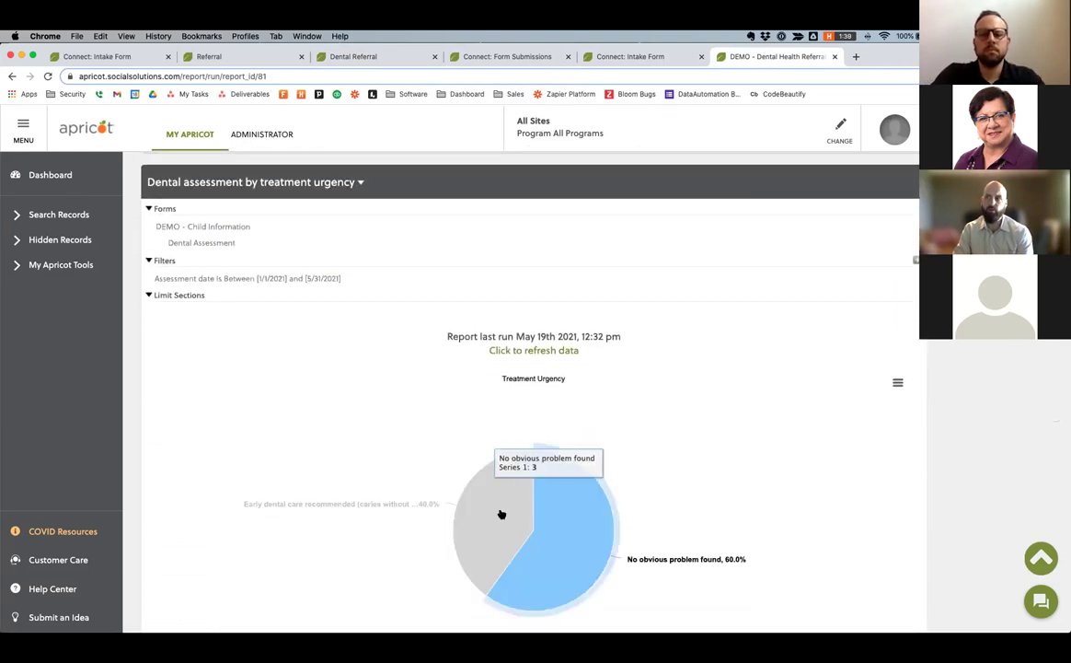
mouse_move(550, 538)
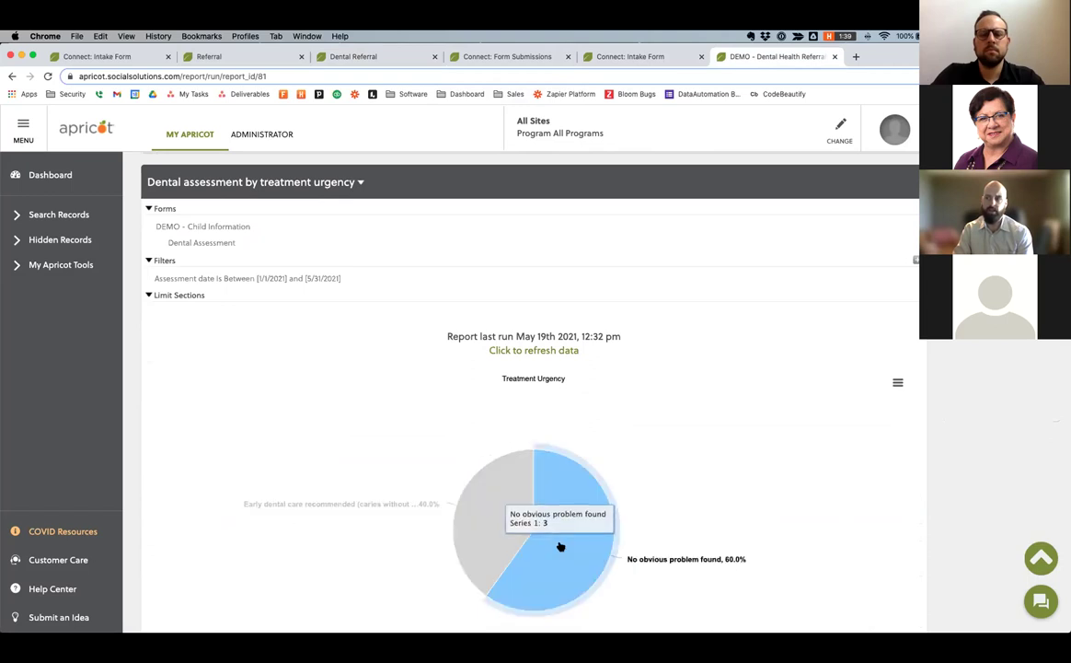
scroll(357, 418, "down", 2)
scroll(358, 419, "down", 10)
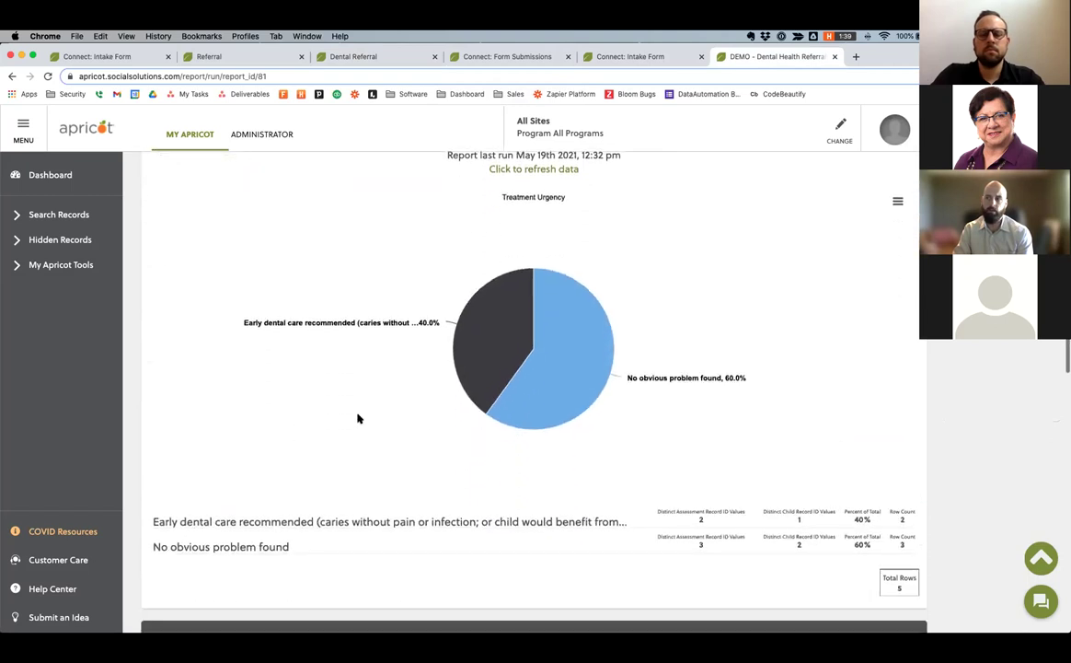
scroll(358, 418, "down", 4)
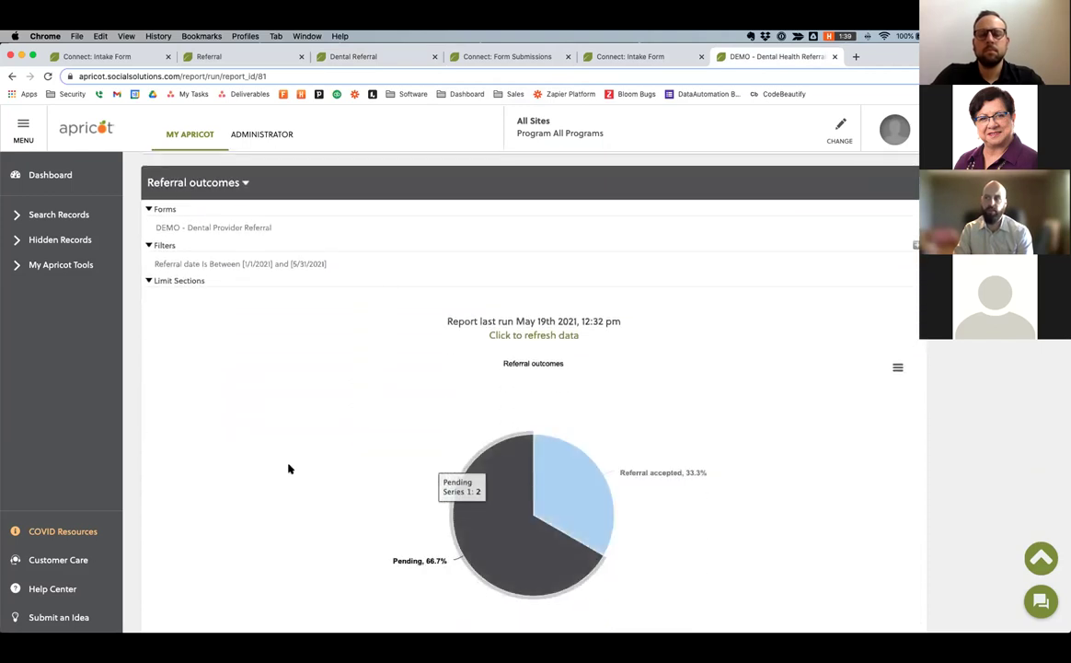
scroll(288, 469, "down", 4)
scroll(288, 468, "down", 10)
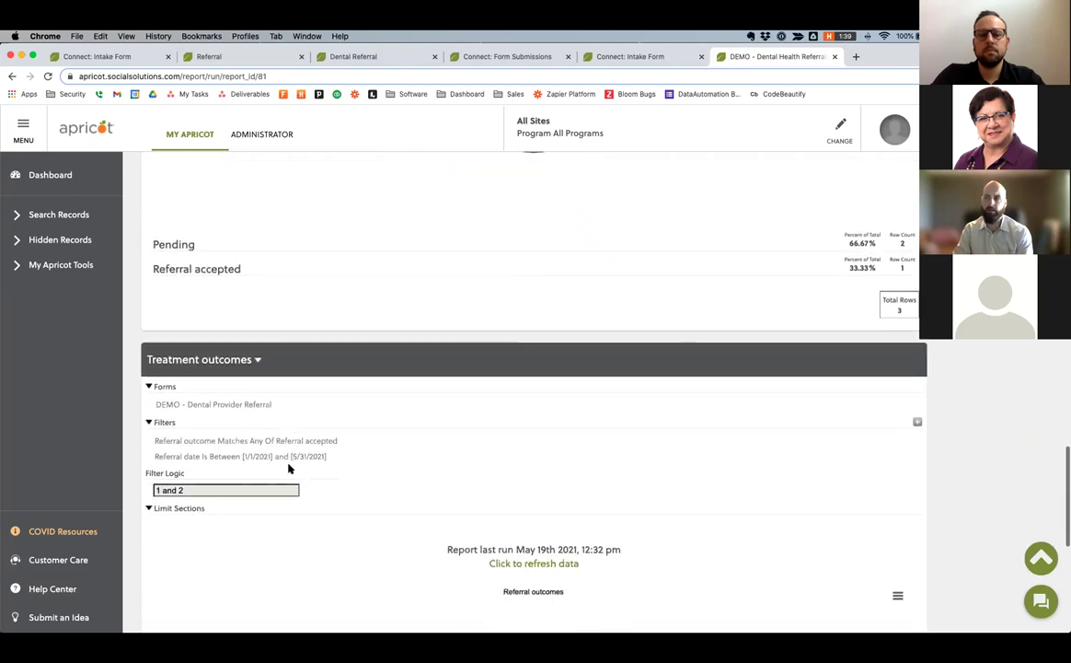
scroll(288, 469, "down", 5)
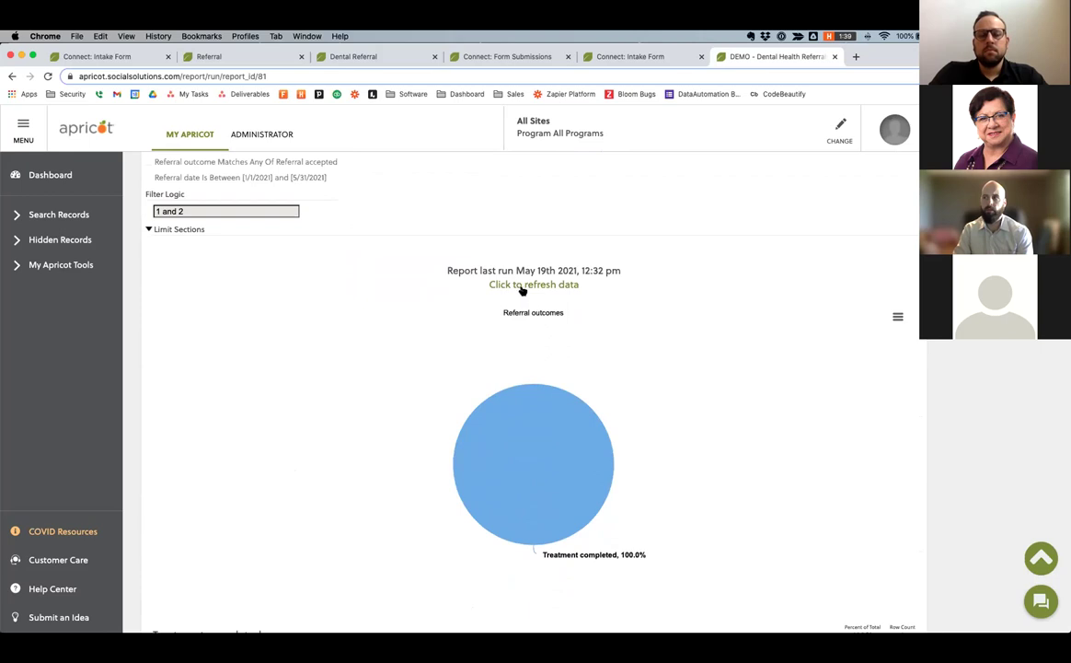
scroll(343, 361, "up", 3)
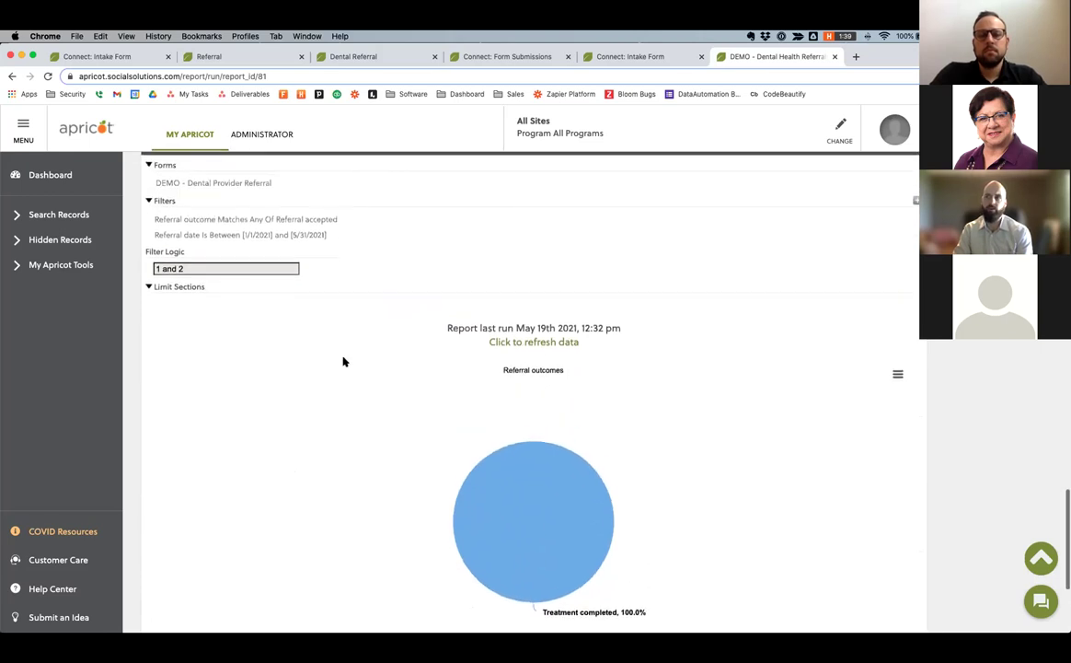
scroll(341, 359, "up", 1)
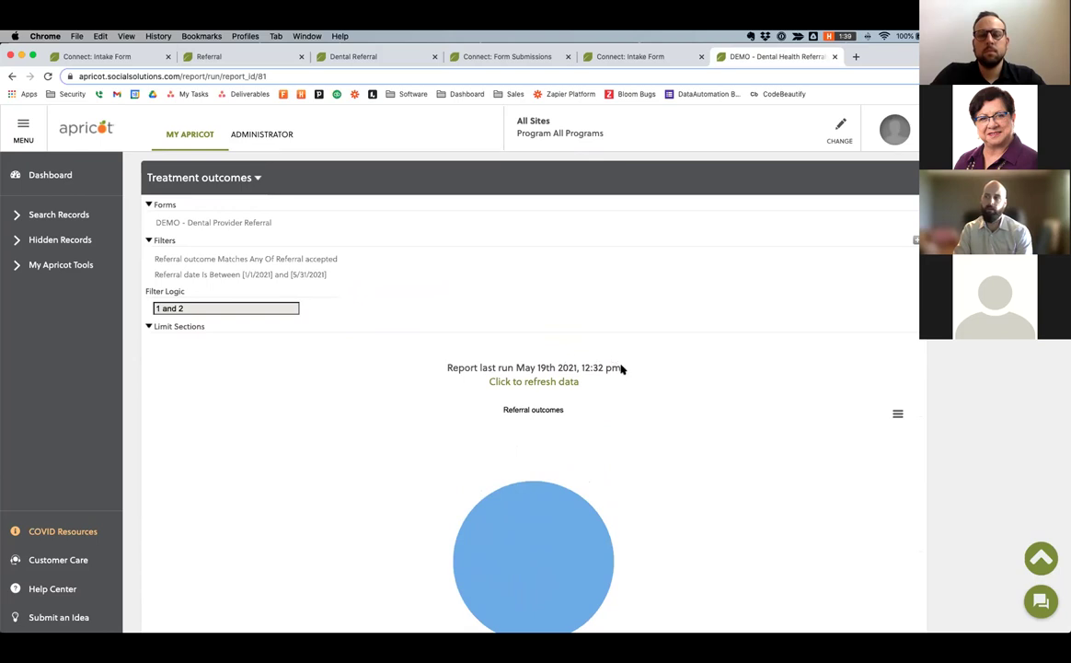
scroll(622, 368, "down", 5)
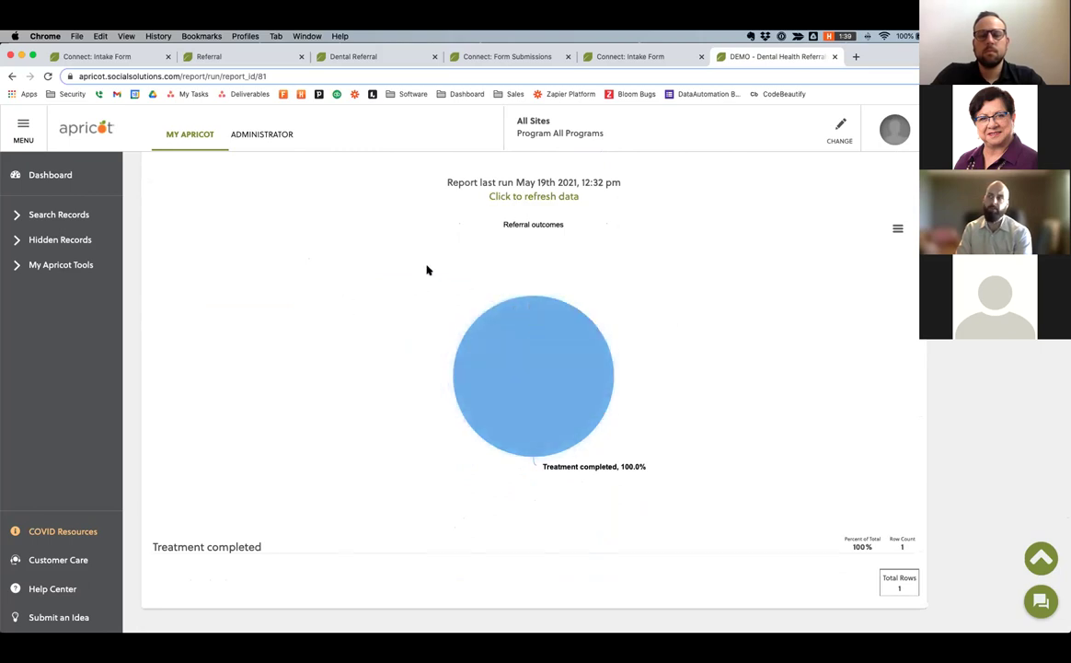
scroll(426, 270, "up", 10)
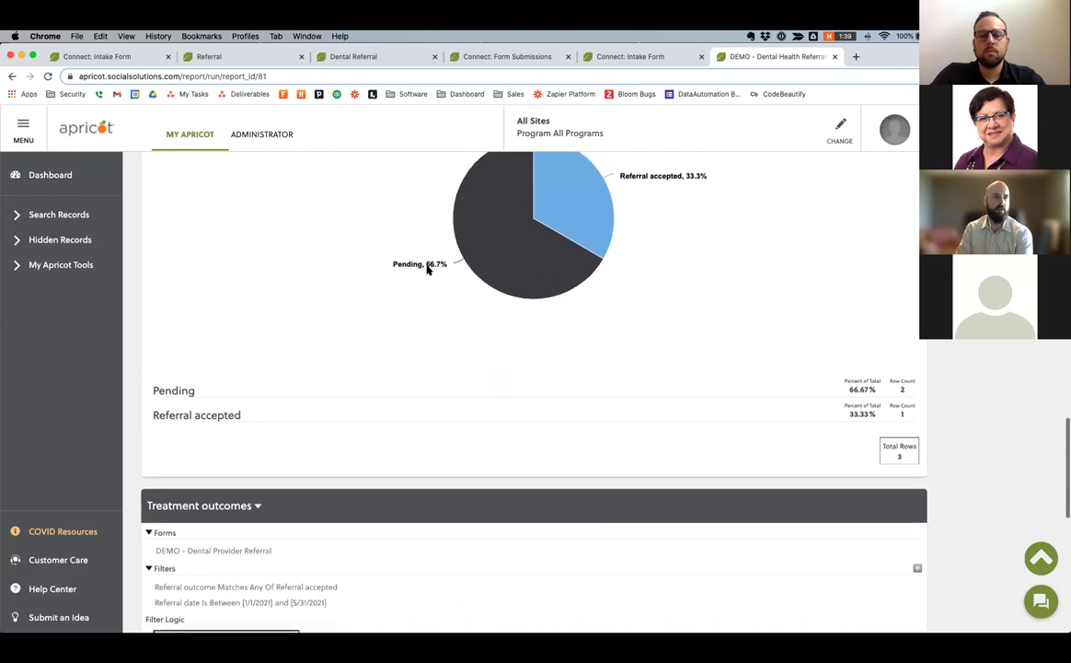
scroll(426, 270, "up", 10)
scroll(426, 270, "up", 10)
scroll(426, 270, "up", 10)
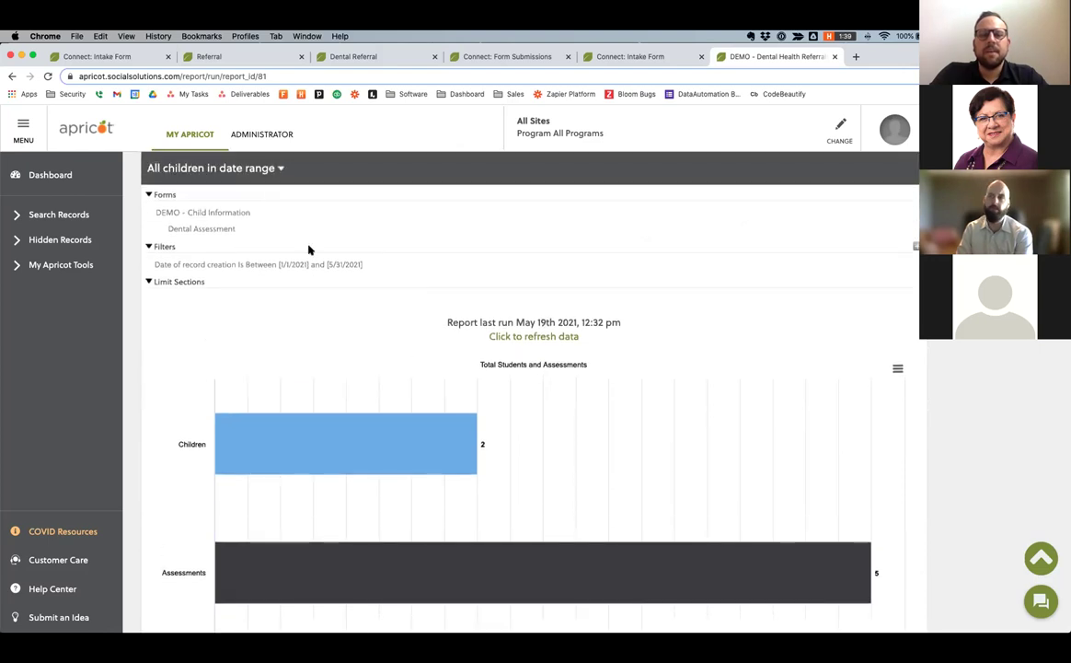
scroll(309, 249, "up", 5)
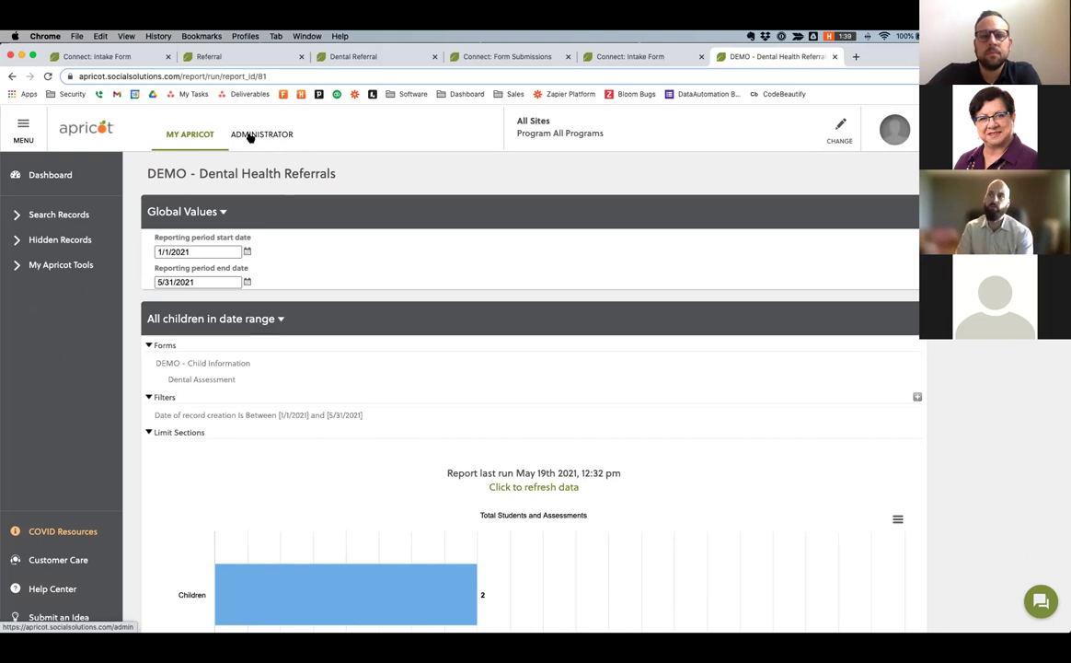
Go to Administrator > Form Designer > Standard Forms and expand DEMO - Dental Provider's sub-forms.
left_click(249, 136)
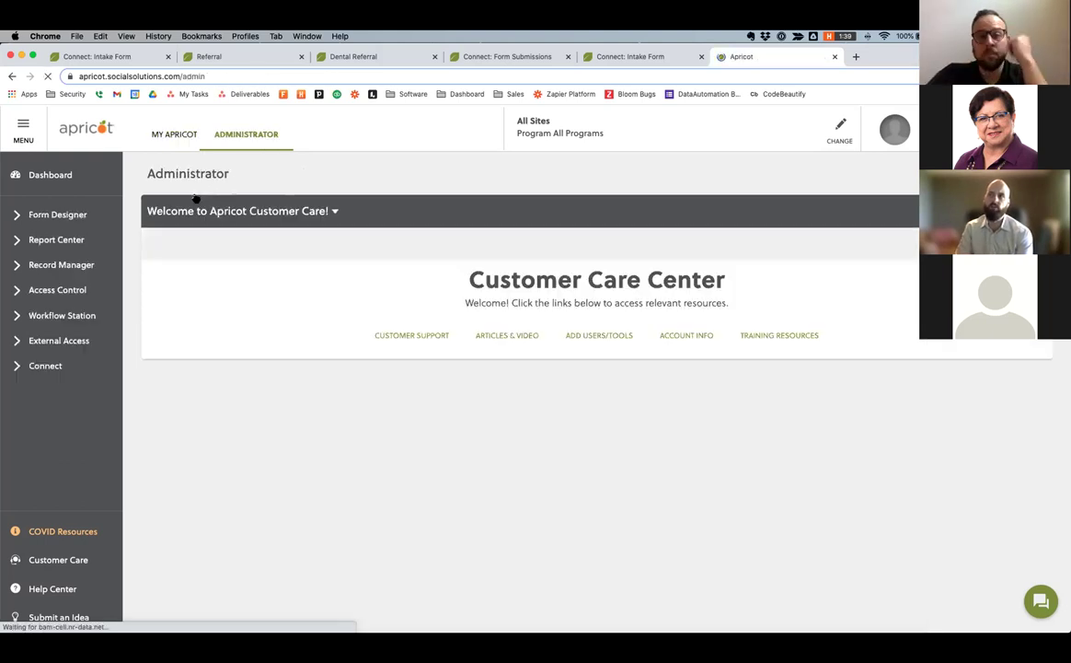
left_click(53, 215)
left_click(61, 239)
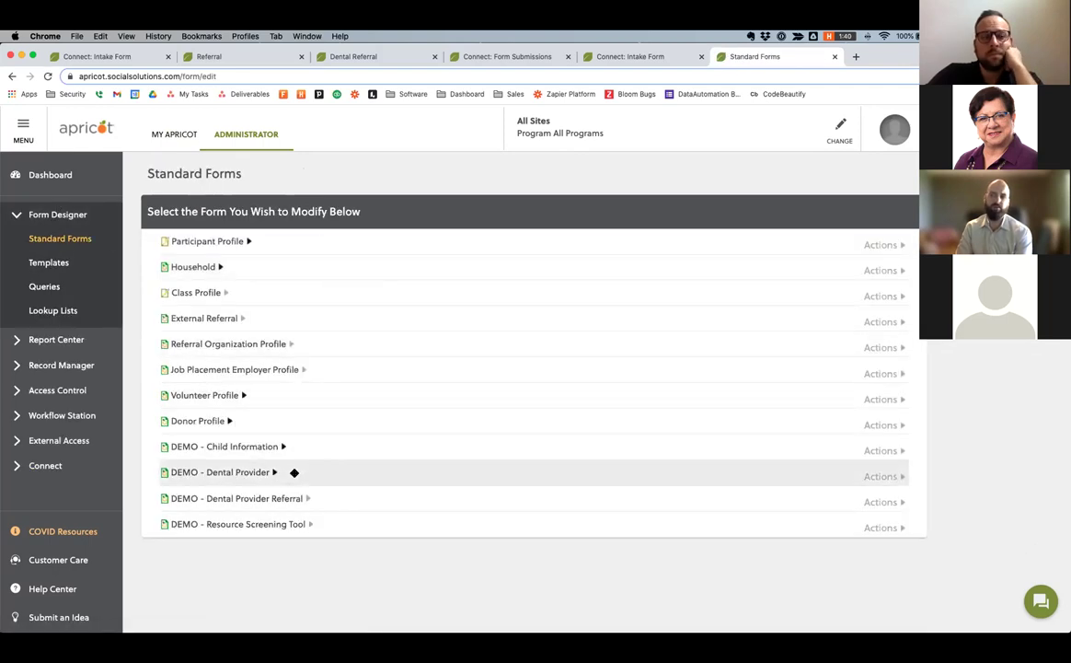
scroll(299, 465, "down", 1)
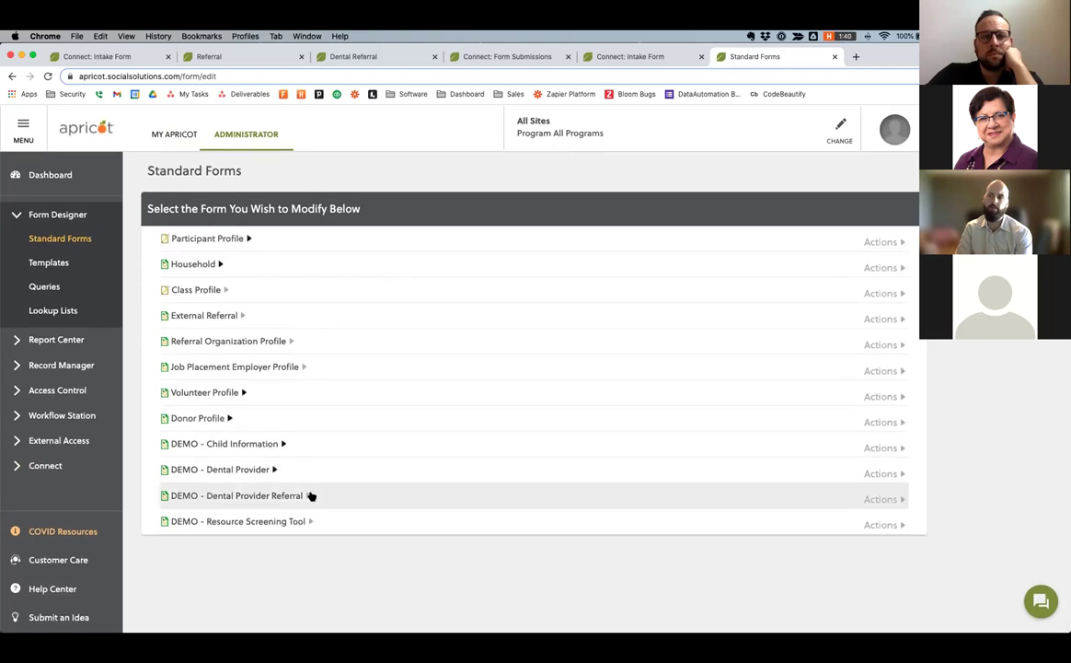
left_click(275, 470)
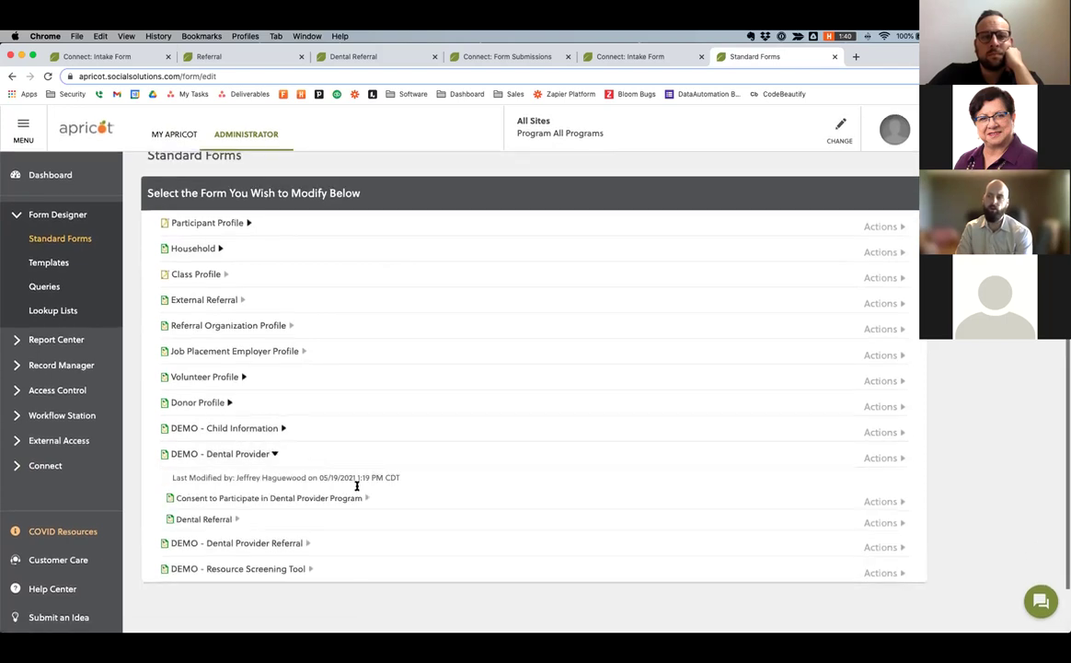
Change the Dental Referral form's Referral outcome choice from 'Referral accepted' to 'Referral received'.
left_click(880, 522)
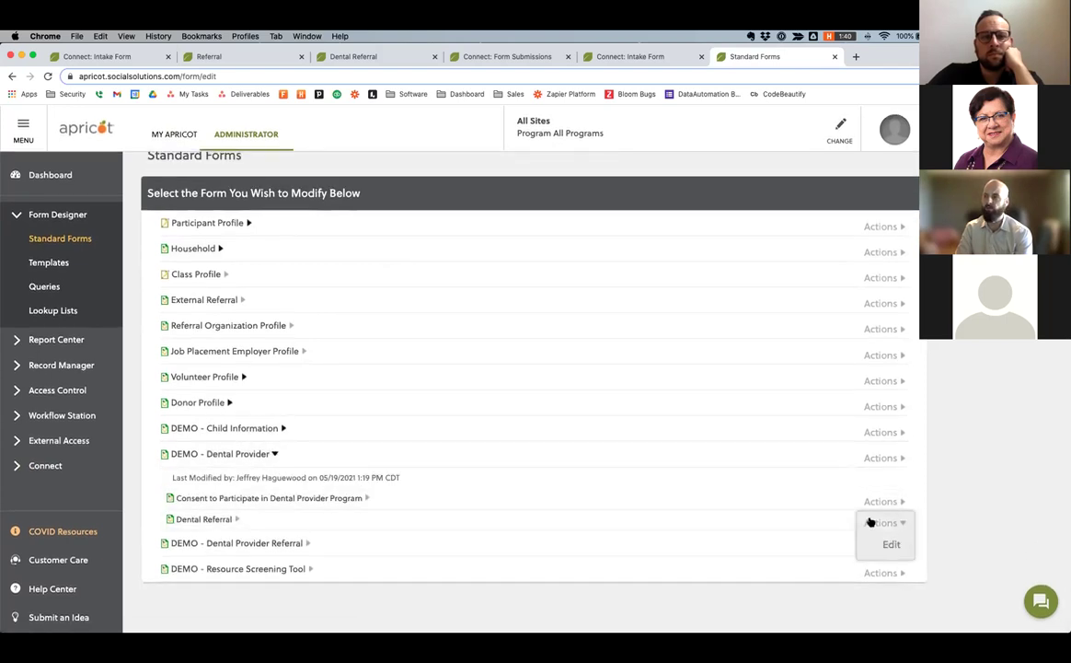
left_click(889, 544)
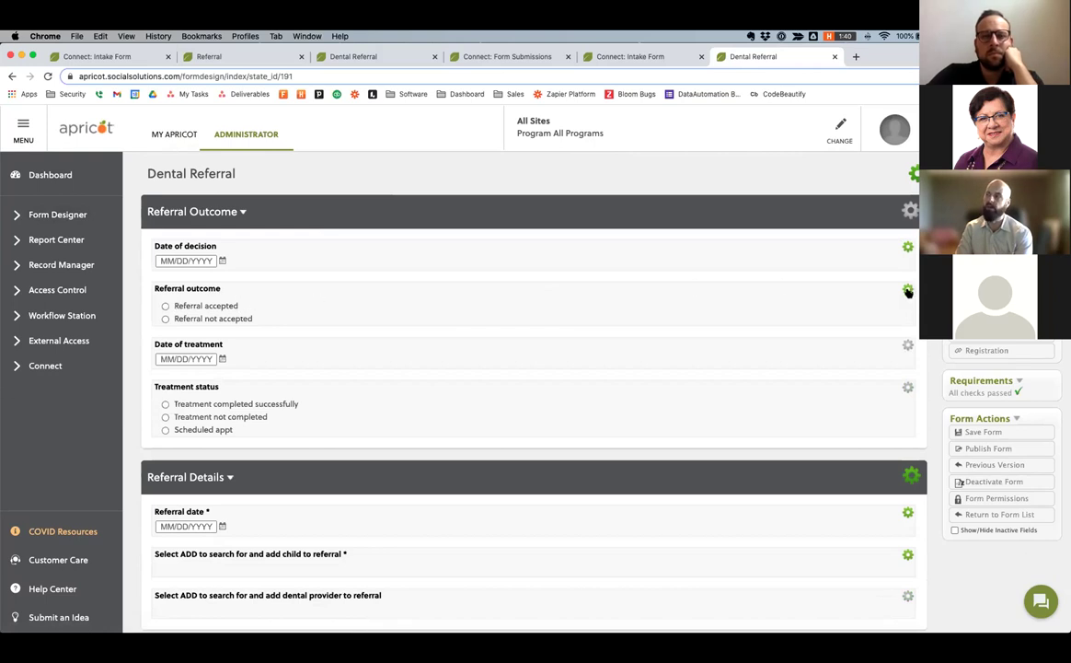
left_click(909, 292)
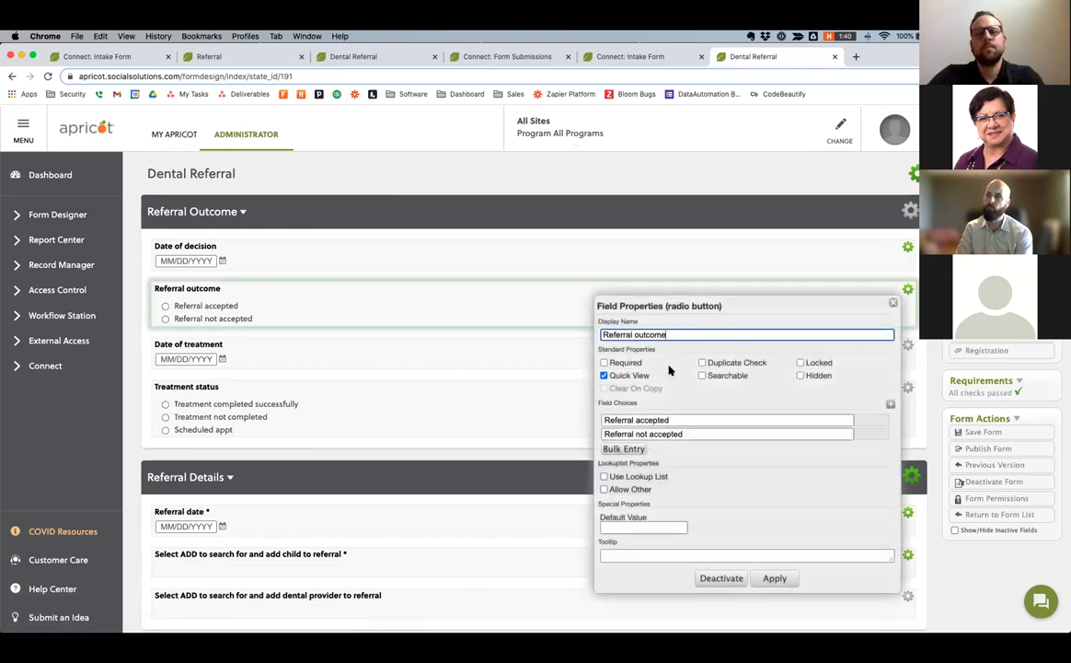
double_click(671, 420)
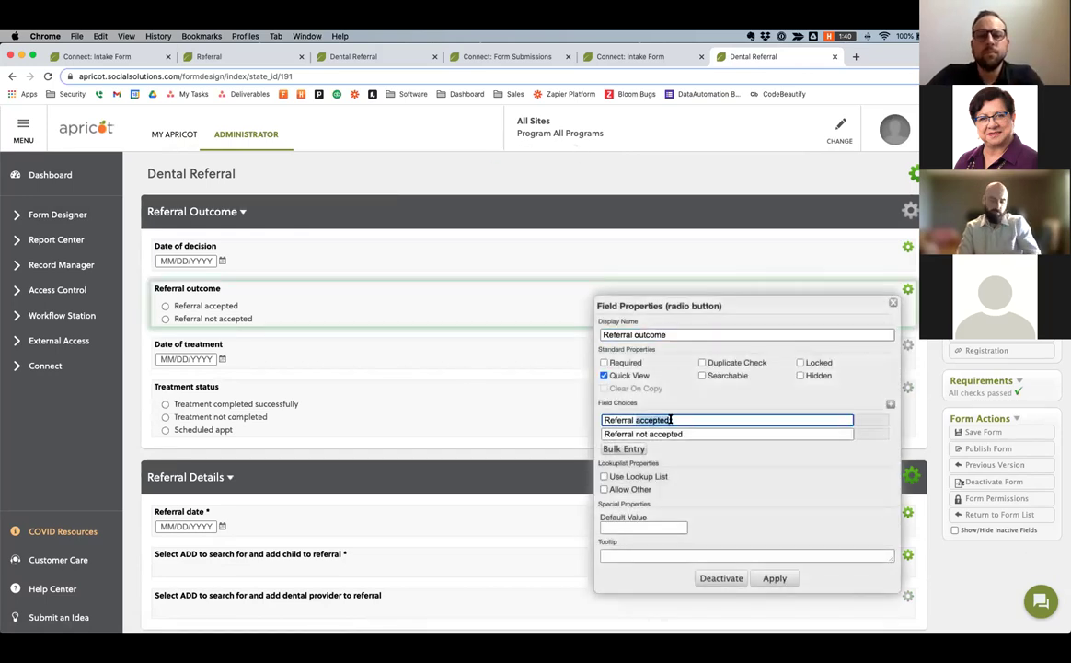
type("receiv")
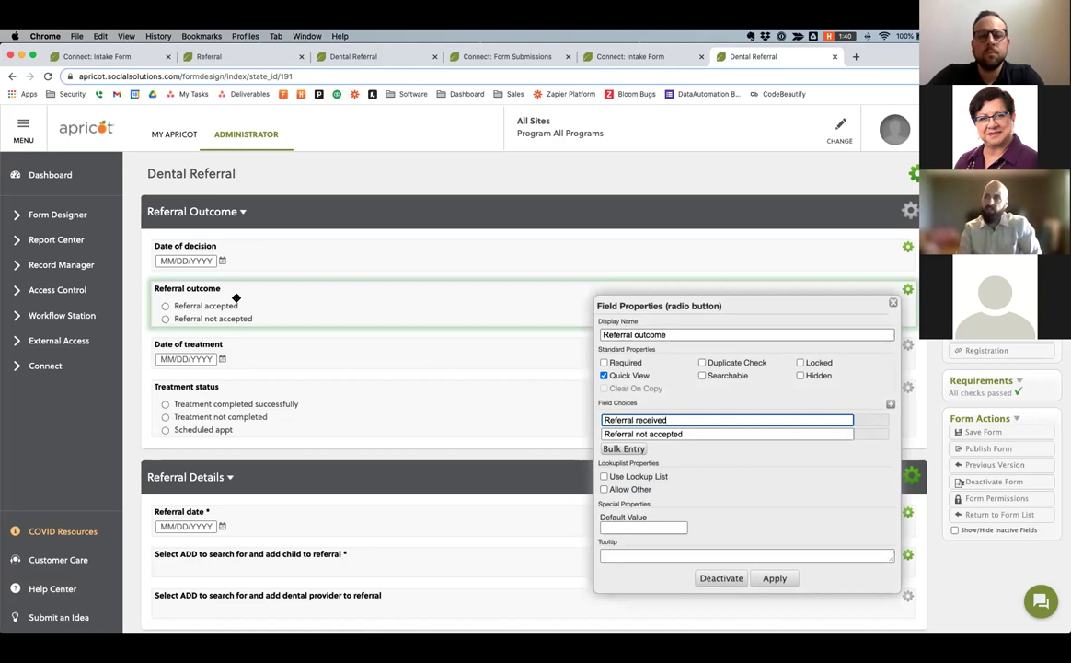
left_click(774, 578)
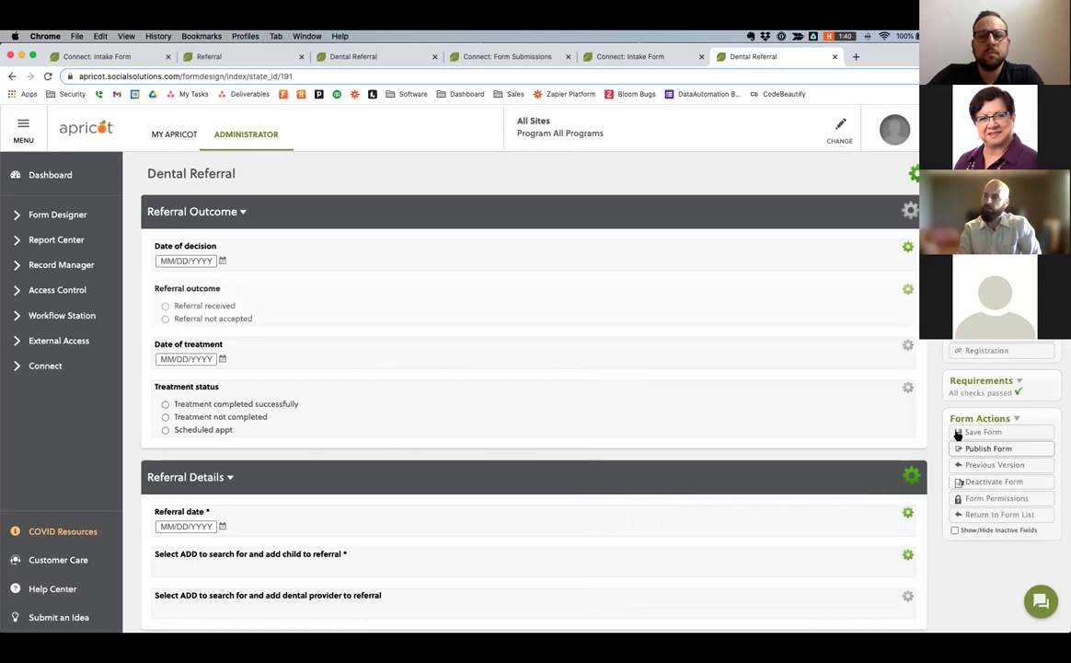
Publish the updated Dental Referral form and confirm.
left_click(985, 448)
left_click(517, 180)
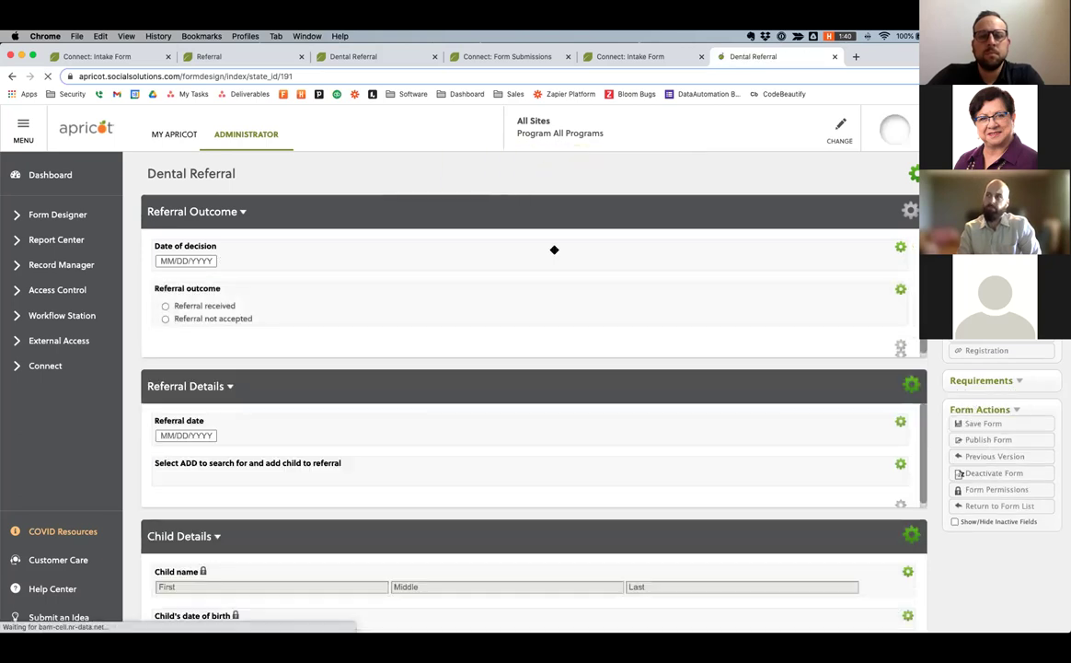
scroll(554, 249, "down", 1)
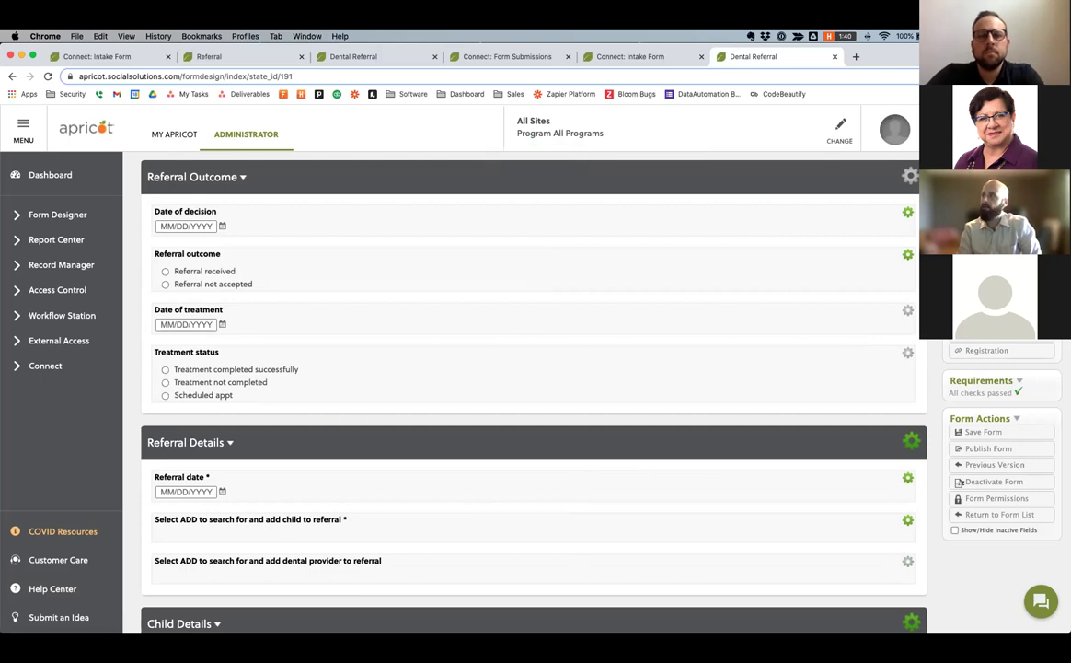
Add a Likert Scale field below Treatment status named 'How did the treatment go?'.
left_click_drag(985, 303, 716, 408)
left_click_drag(881, 454, 826, 421)
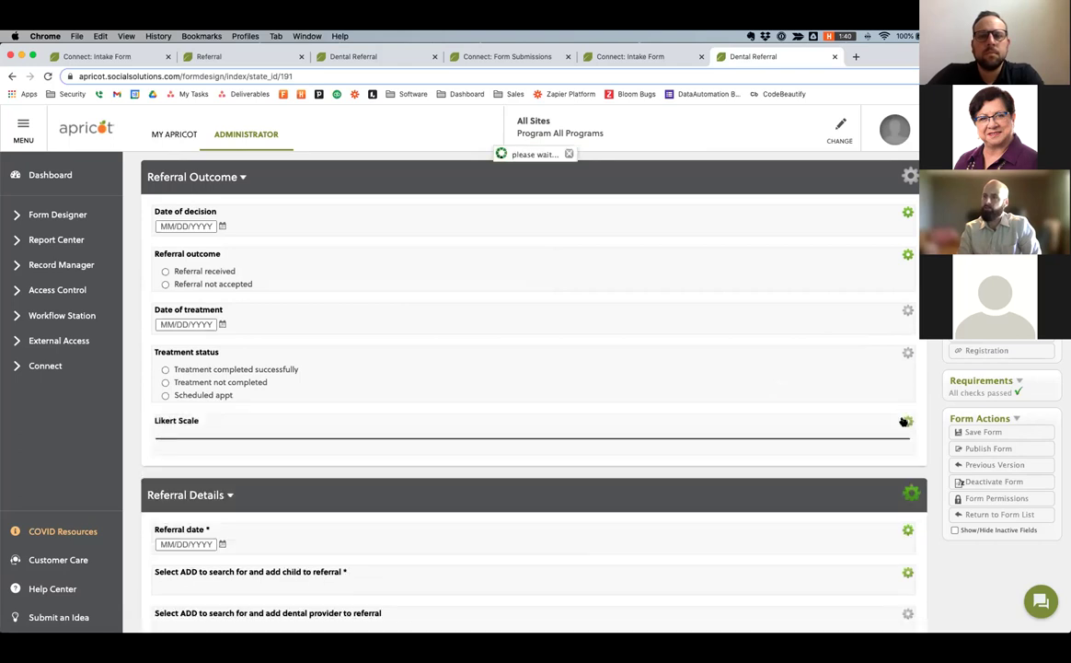
triple_click(615, 225)
type("How did the treatment go?")
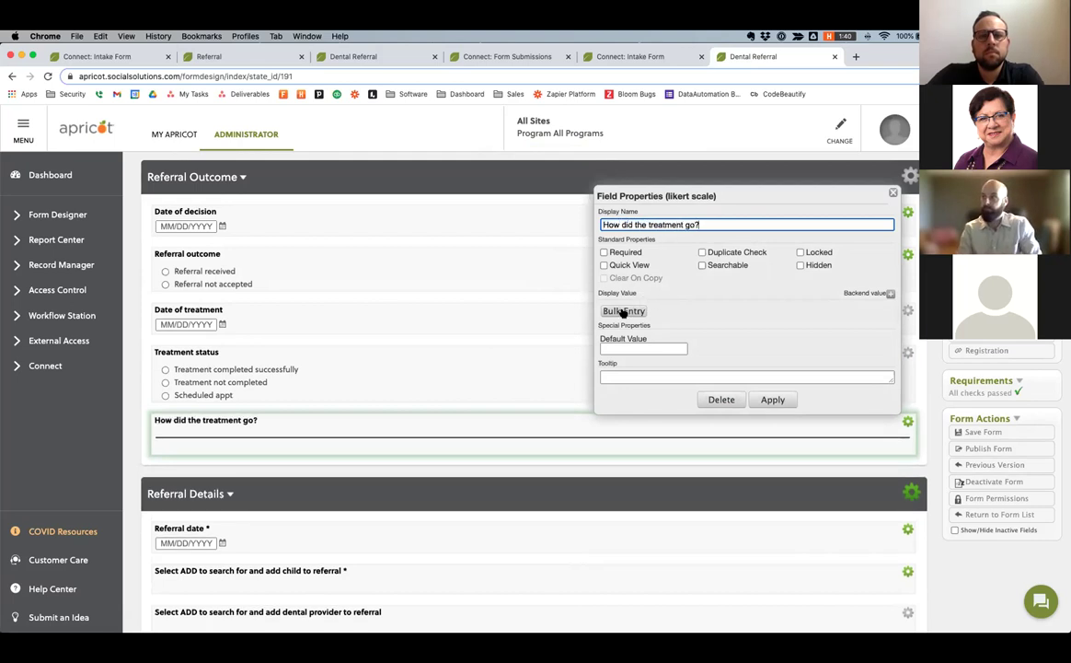
Bulk-enter the options Good|3, Okay|2 and Not great|1, save them, and apply.
left_click(624, 310)
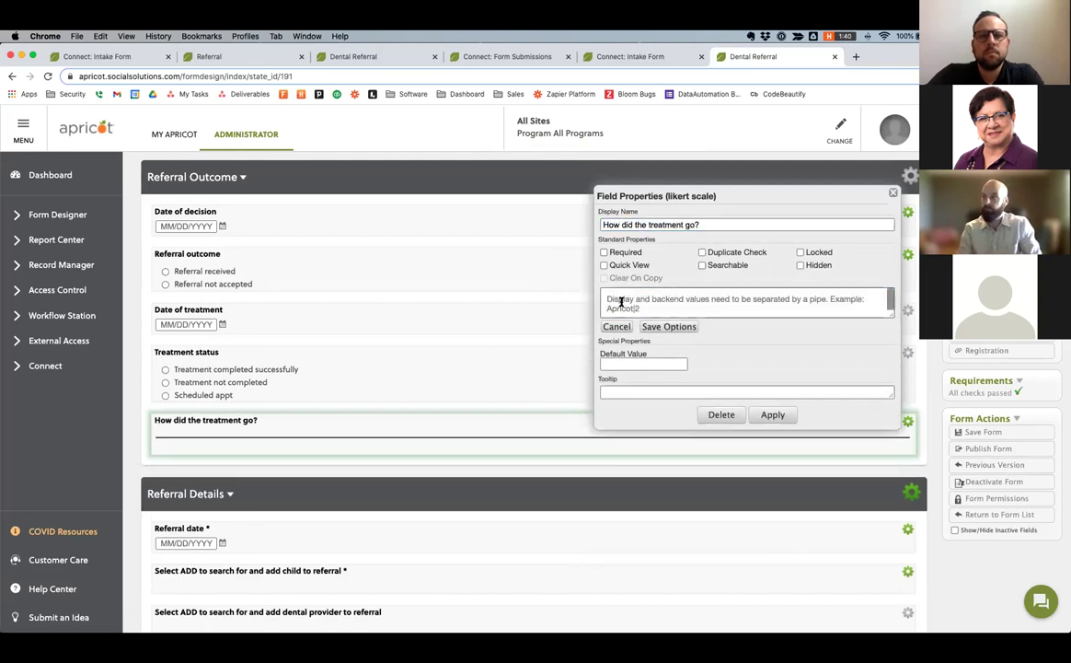
type("Good")
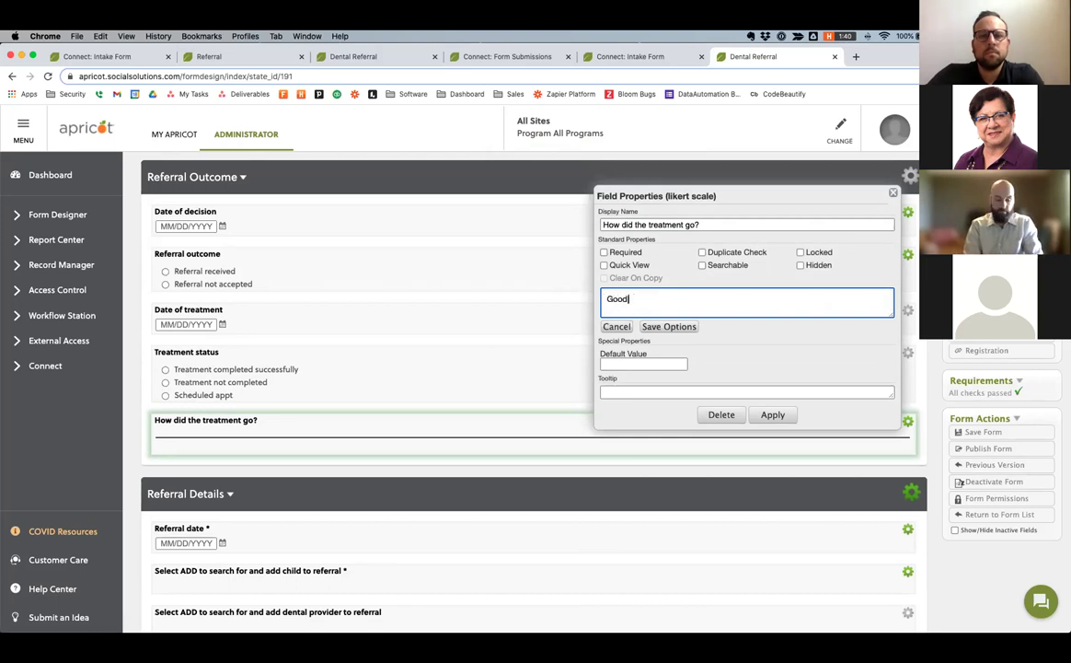
type("|3")
key("Return")
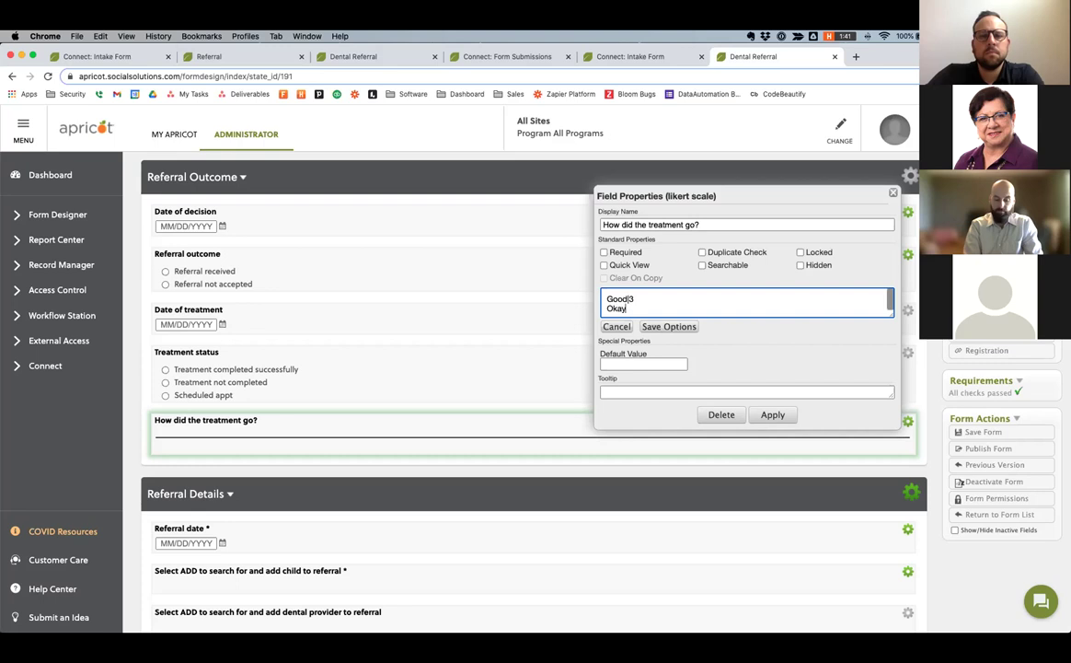
type("Okay|2")
key("Return")
type("Not great|1")
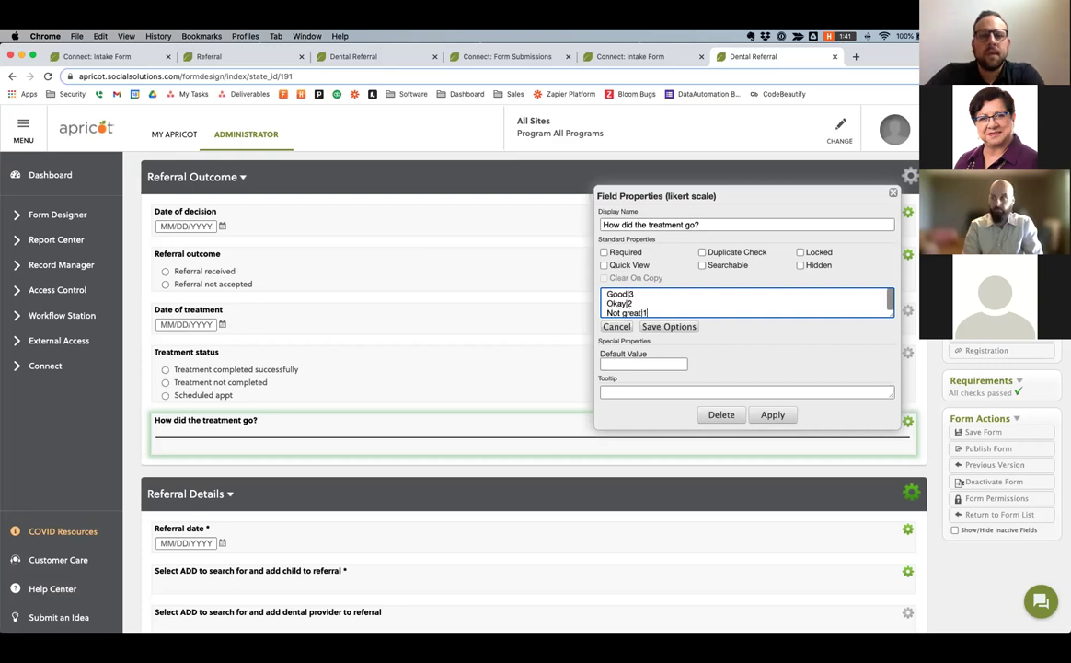
left_click(849, 413)
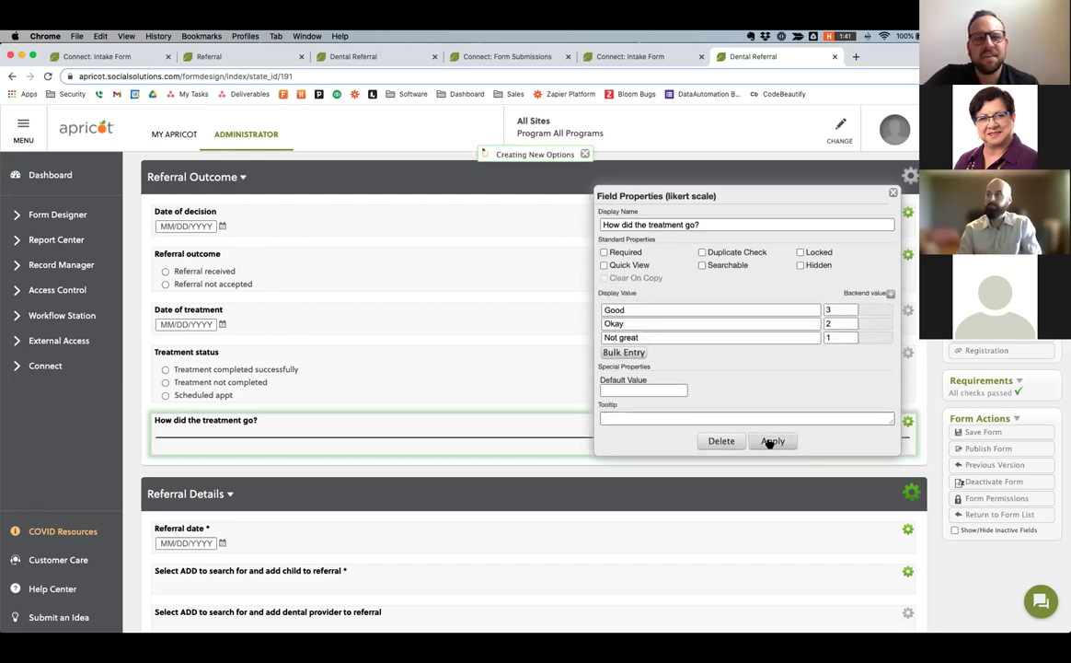
left_click(770, 442)
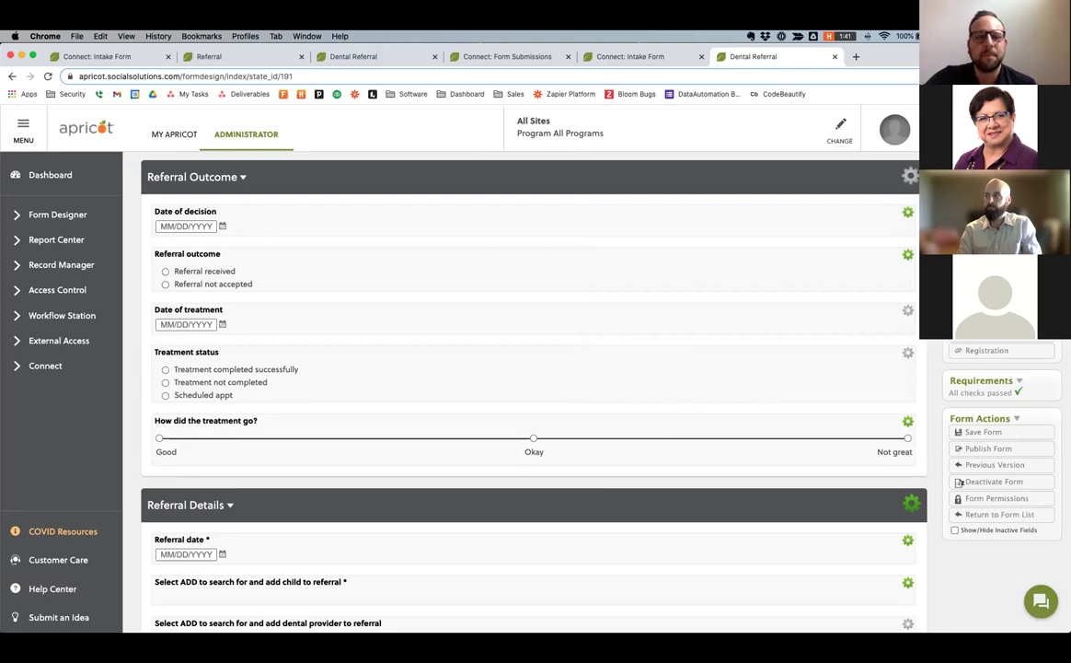
Publish the Dental Referral form and try a rating on the new treatment question.
left_click(985, 448)
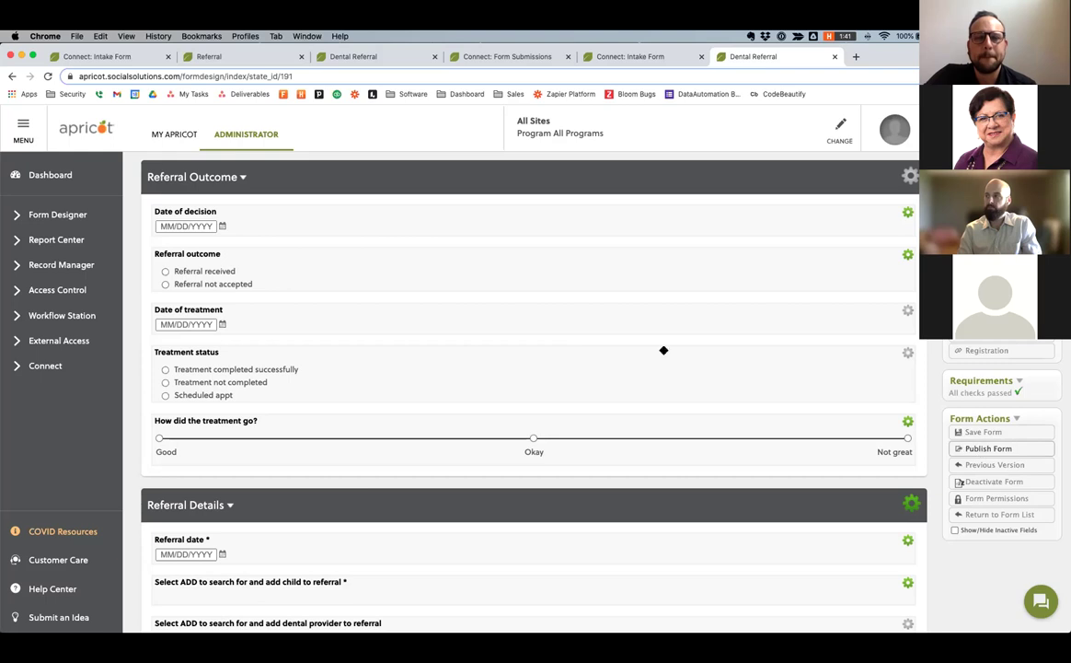
left_click(516, 178)
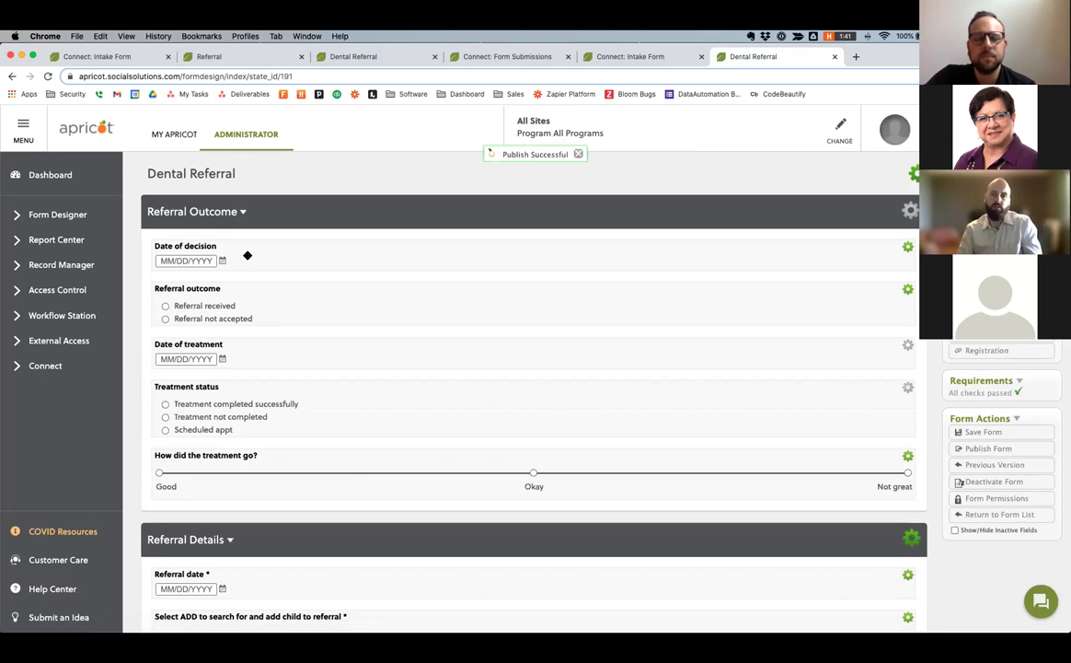
left_click(518, 471)
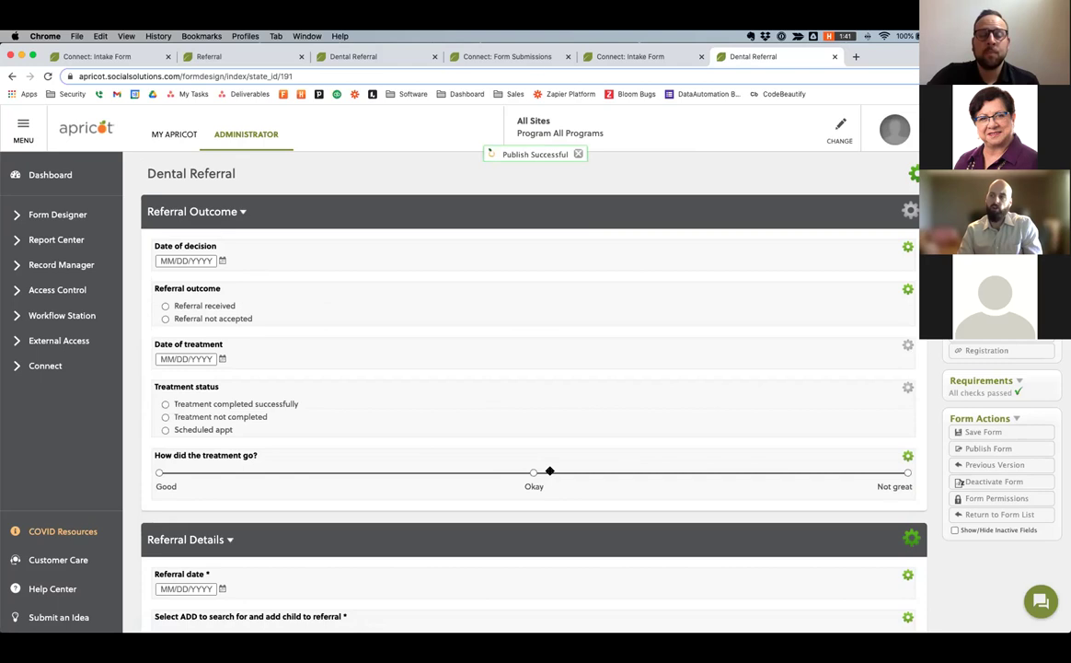
Reload the Test Dentist referral, mark Referral received, then return to the form designer.
left_click(375, 58)
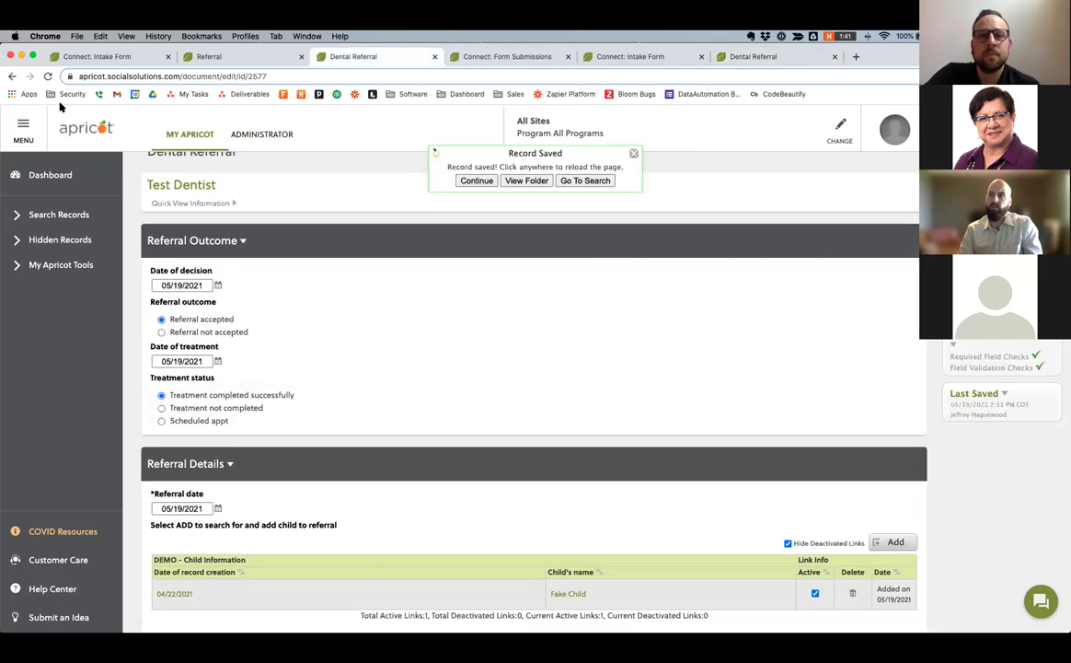
left_click(48, 78)
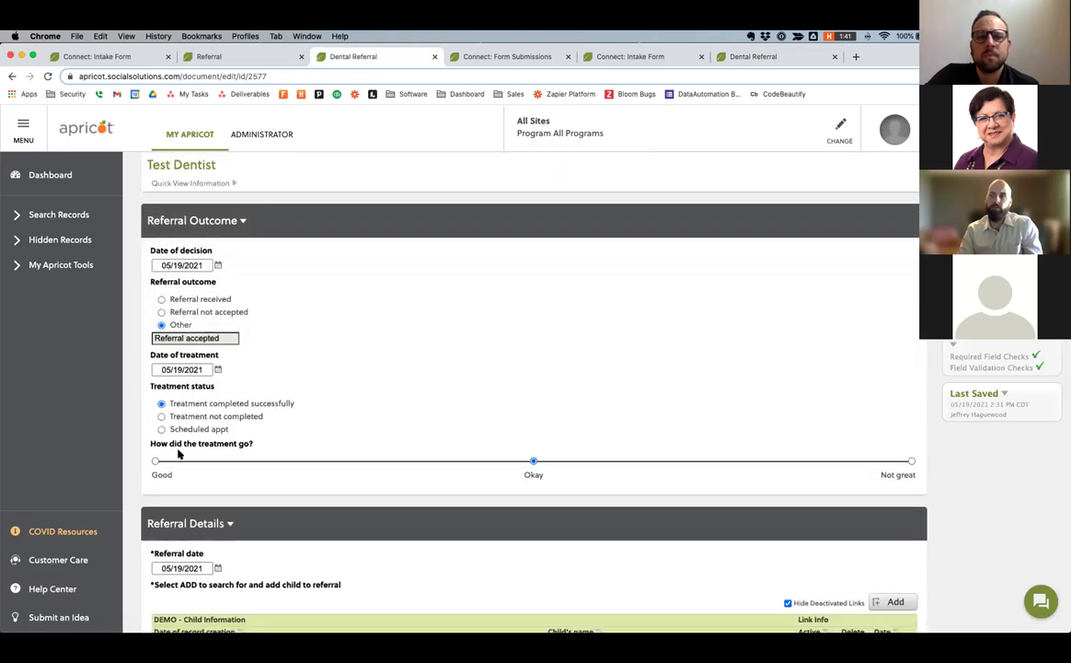
left_click(162, 300)
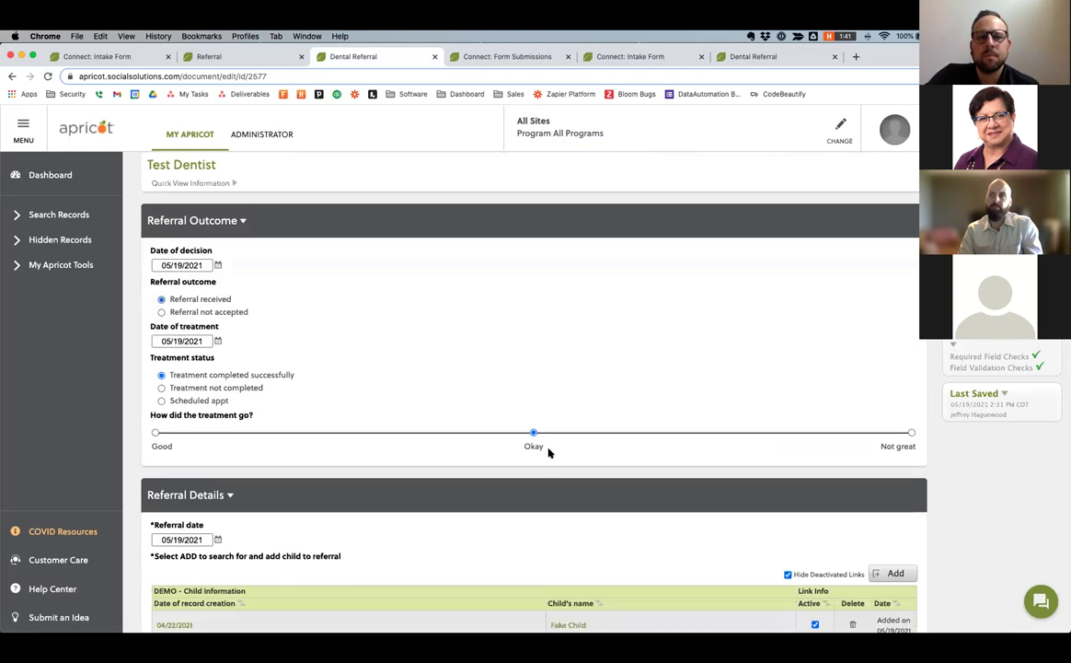
left_click(548, 450)
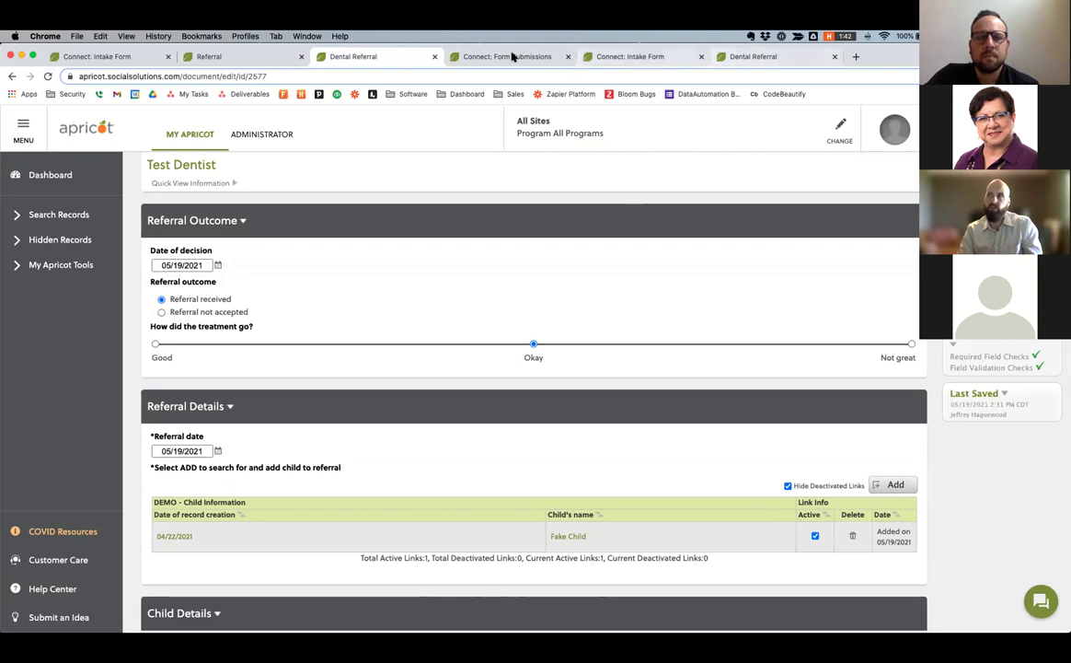
left_click(763, 57)
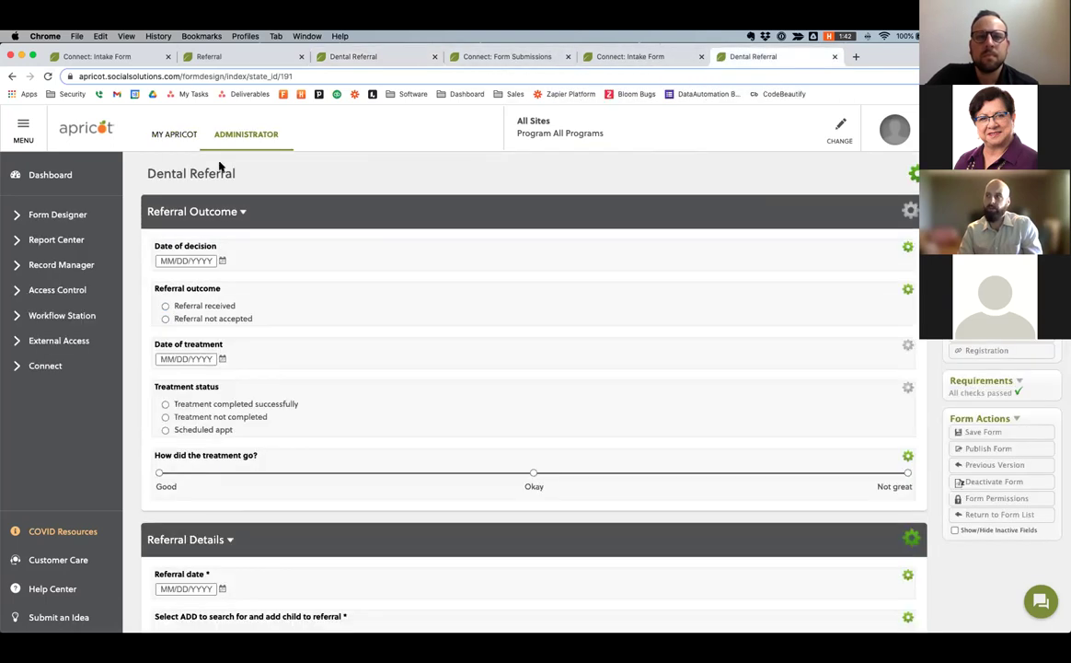
Open DEMO - Dental Health Referrals for editing from the Report Center's Oral Health group.
left_click(13, 78)
left_click(55, 239)
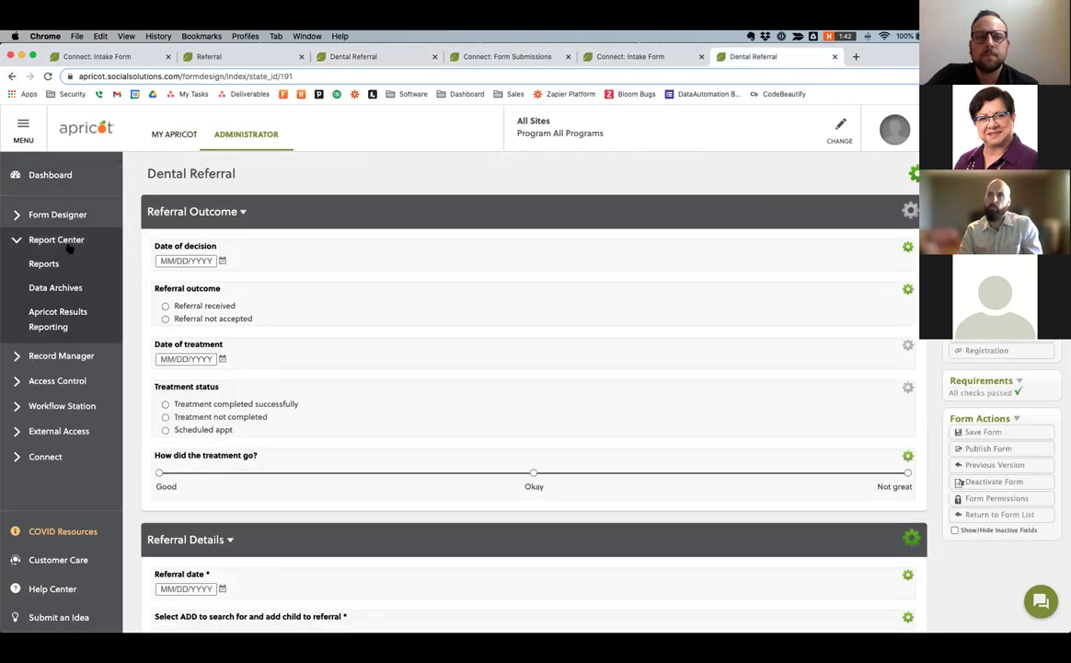
left_click(74, 263)
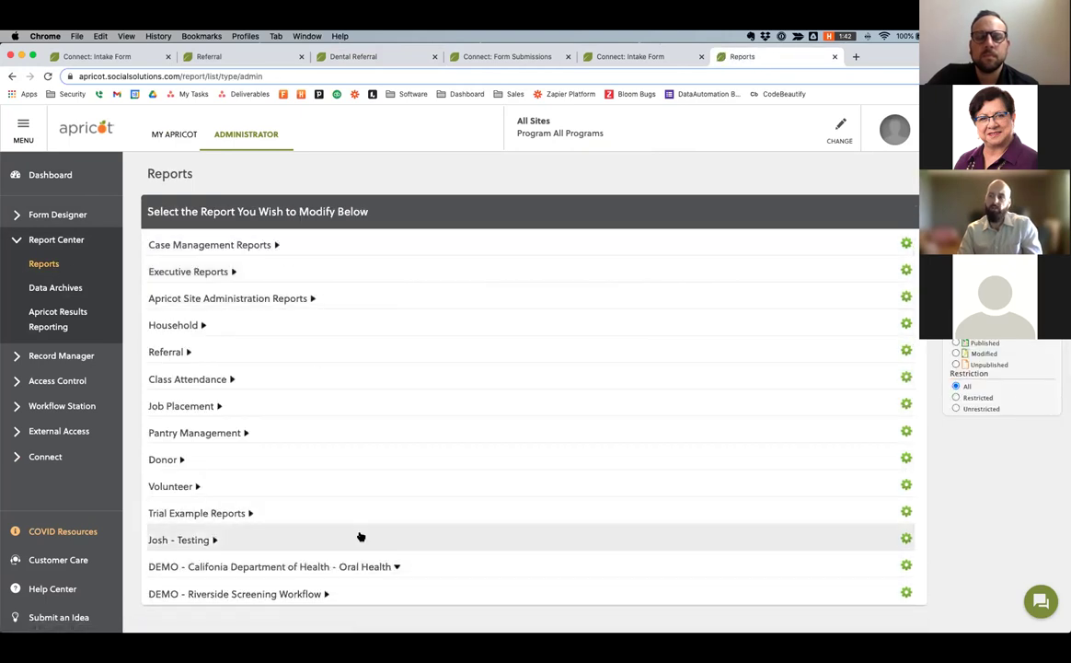
scroll(358, 535, "down", 2)
left_click(360, 486)
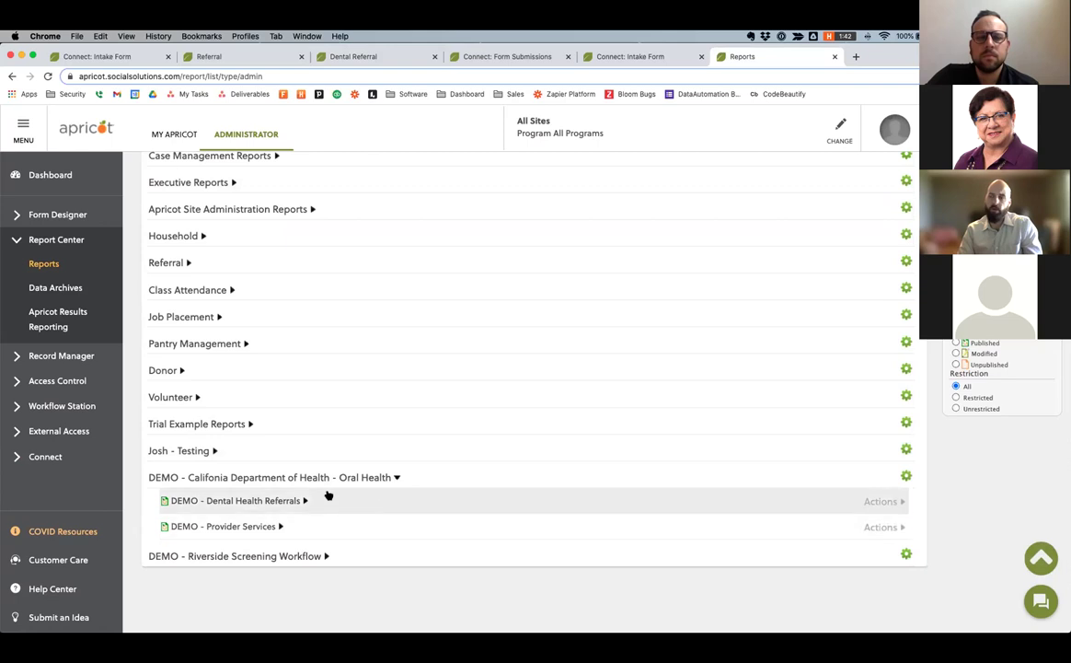
left_click(880, 501)
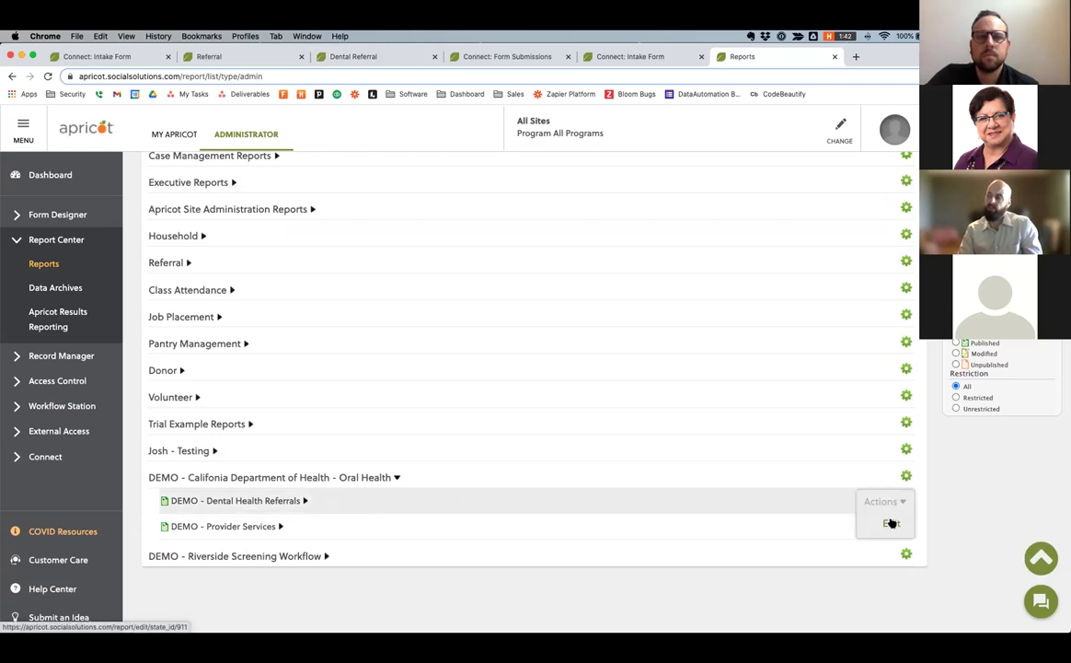
left_click(888, 524)
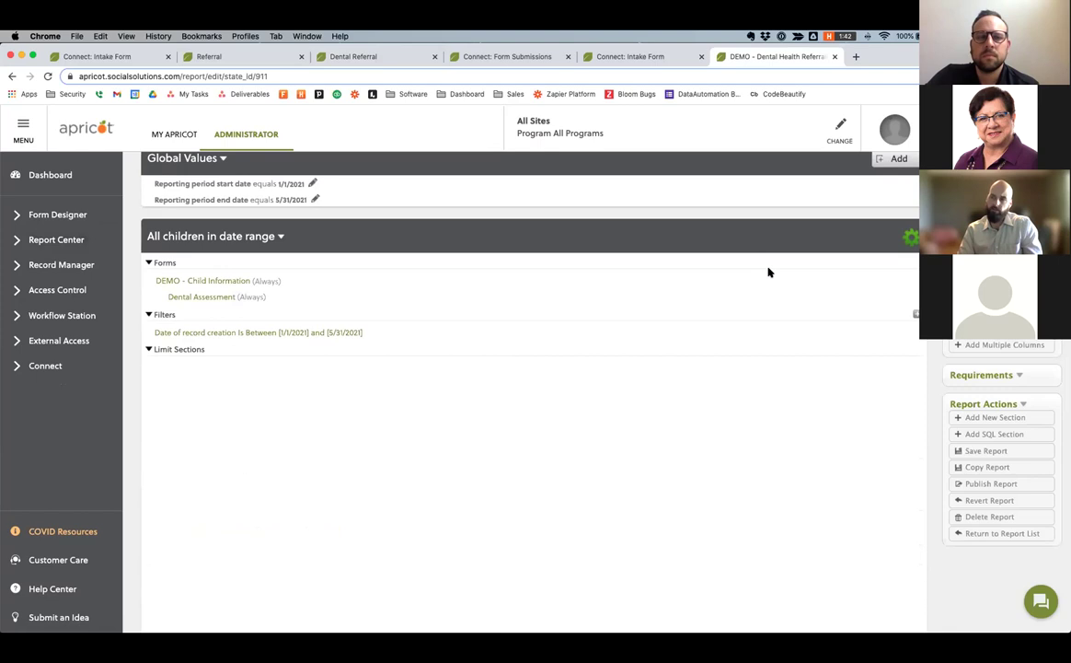
Drag the Created By field into the All children in date range section's columns.
scroll(769, 272, "down", 10)
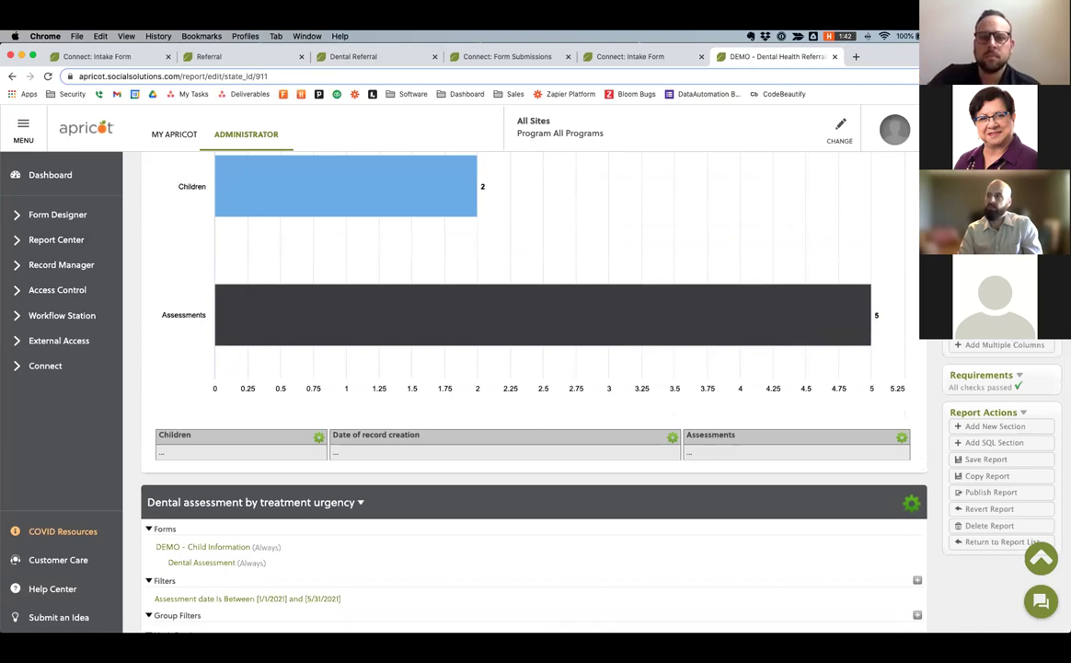
scroll(801, 328, "up", 2)
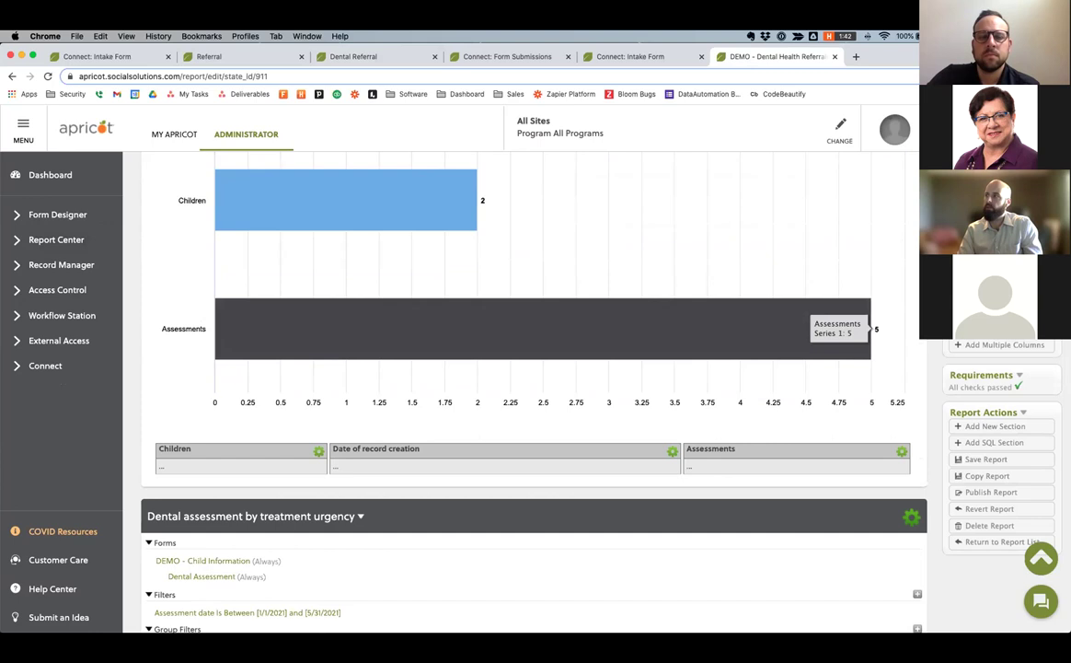
scroll(746, 305, "up", 5)
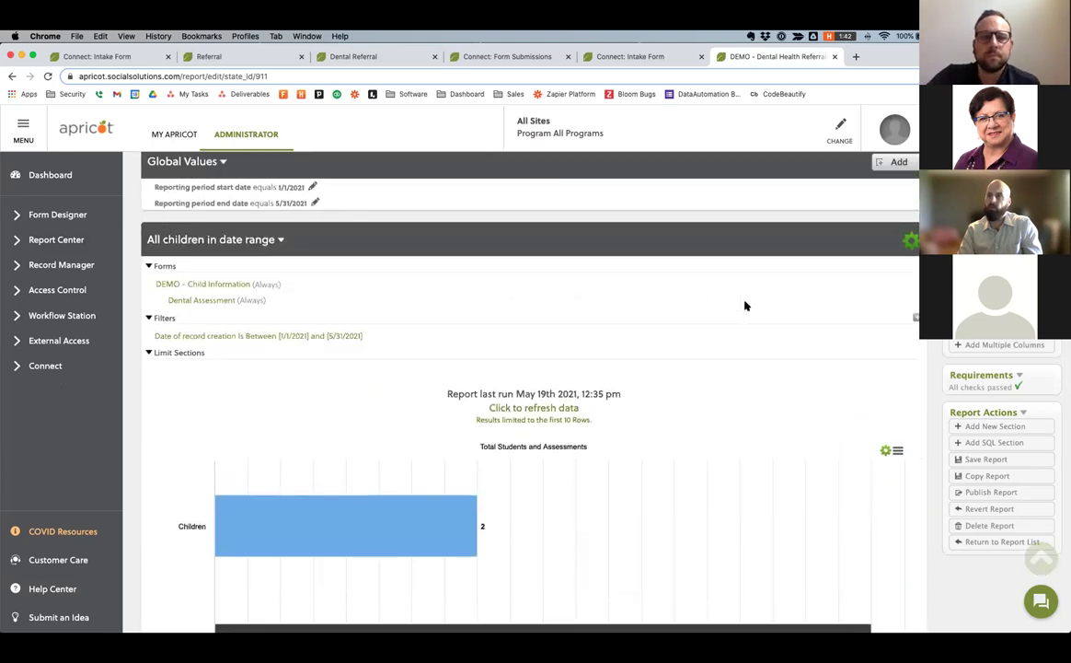
scroll(746, 305, "down", 4)
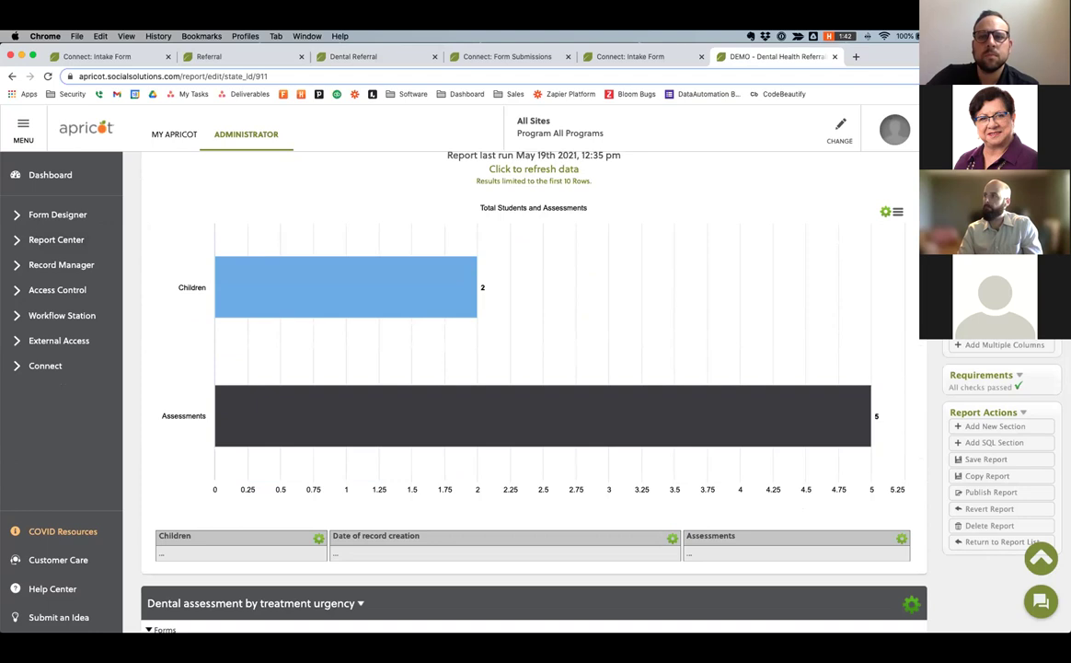
scroll(810, 350, "down", 2)
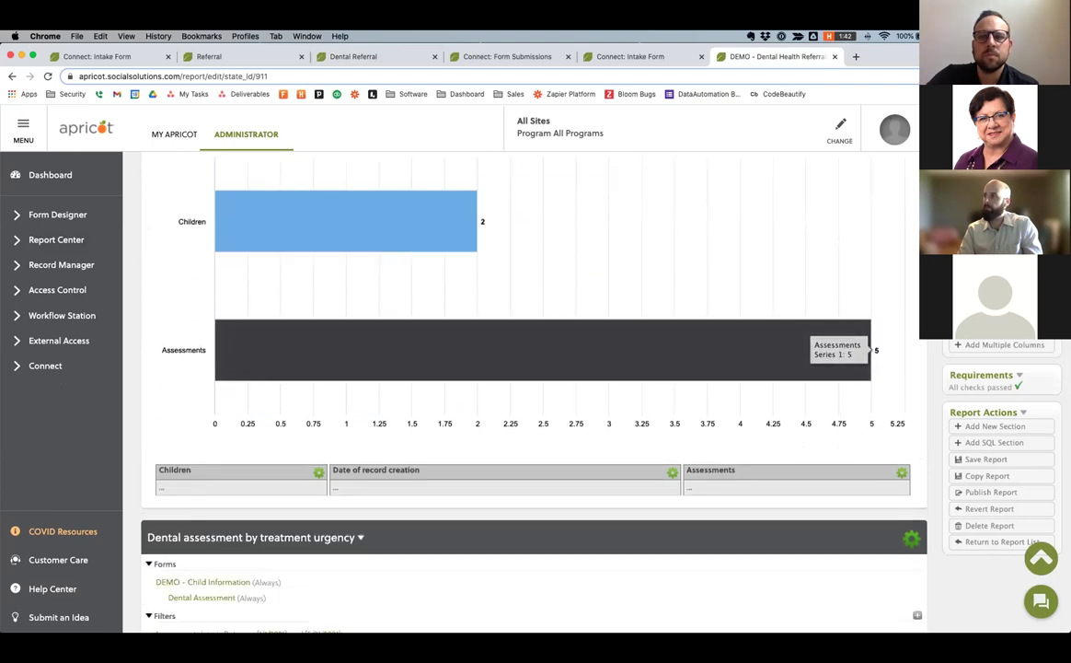
left_click_drag(900, 480, 789, 526)
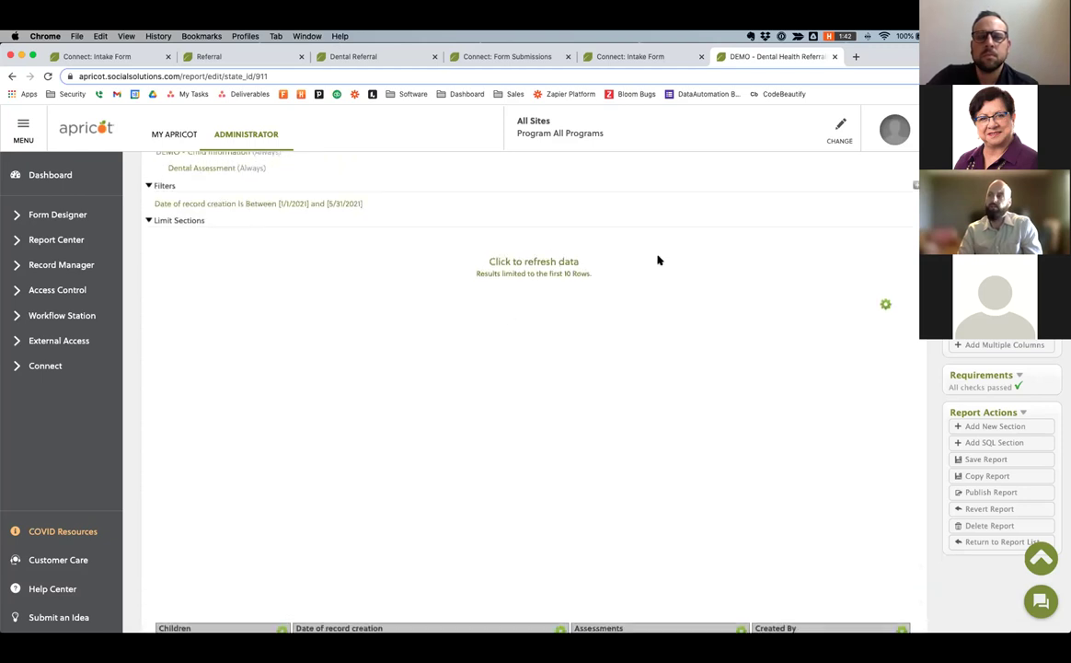
scroll(658, 261, "down", 8)
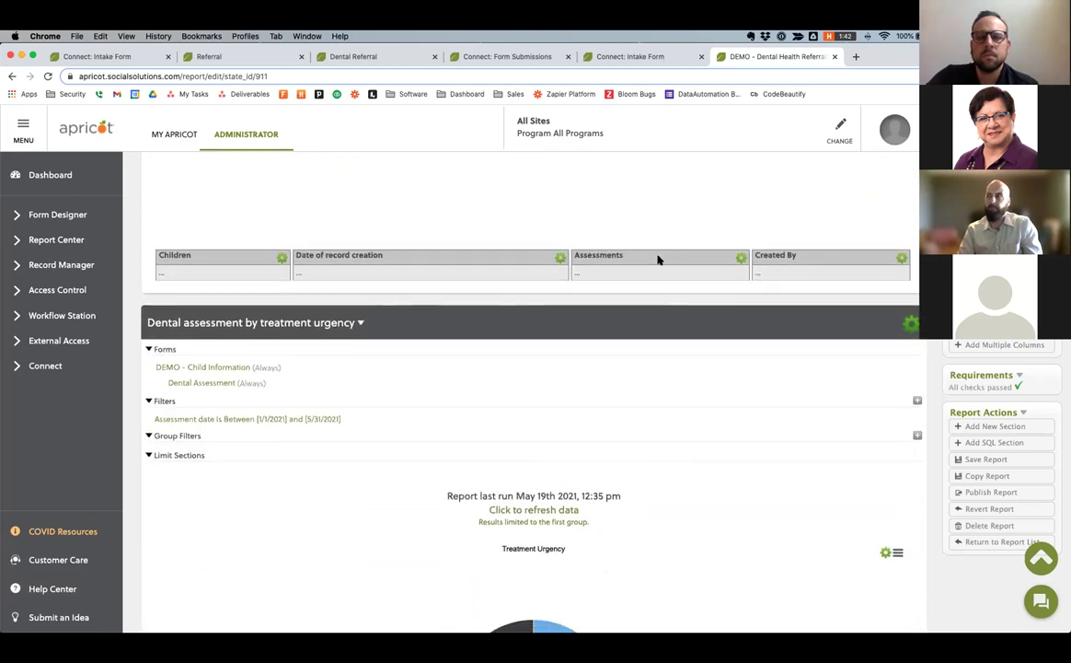
scroll(658, 260, "up", 4)
scroll(658, 261, "up", 6)
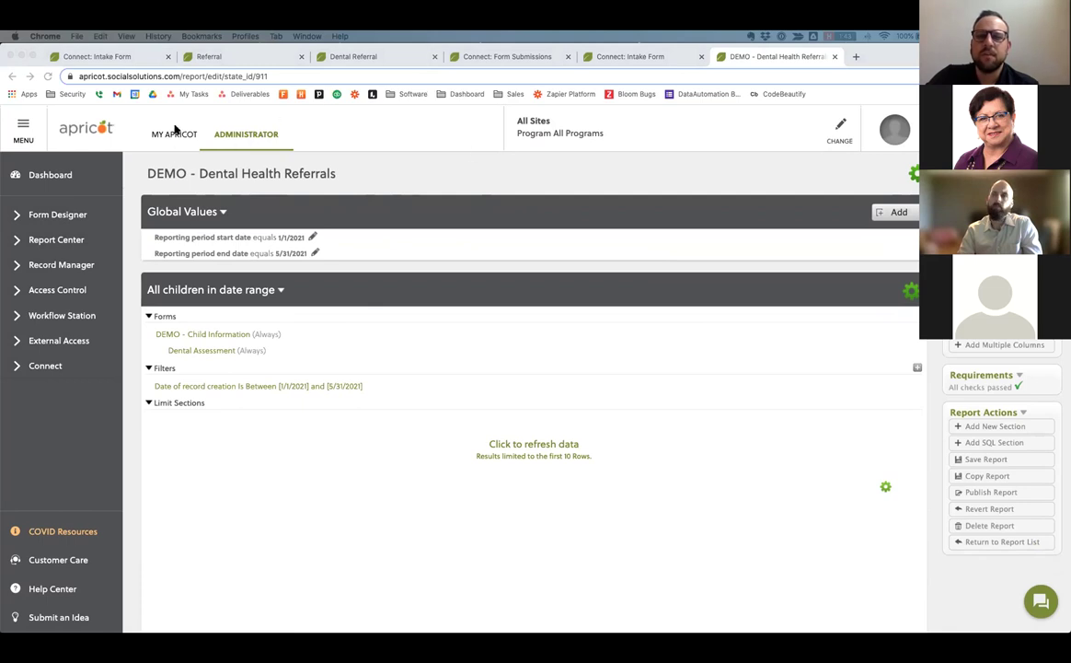
Use the reporting side menu and review the report until the Publish Notice appears.
left_click(55, 241)
left_click(55, 241)
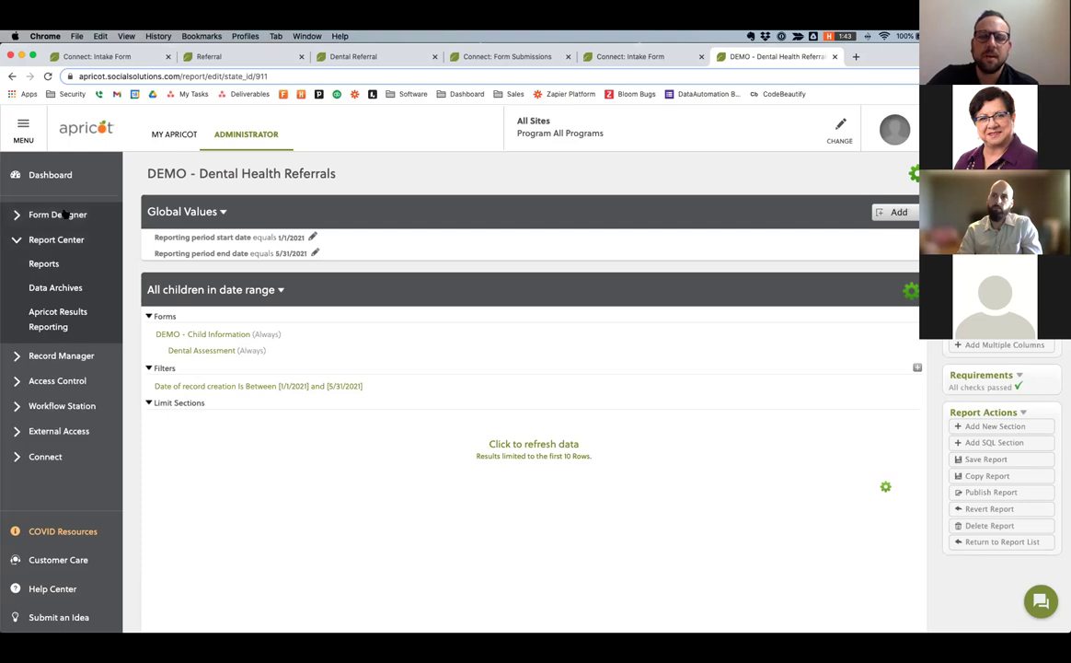
left_click(65, 213)
left_click(78, 340)
left_click(76, 289)
scroll(419, 293, "down", 1)
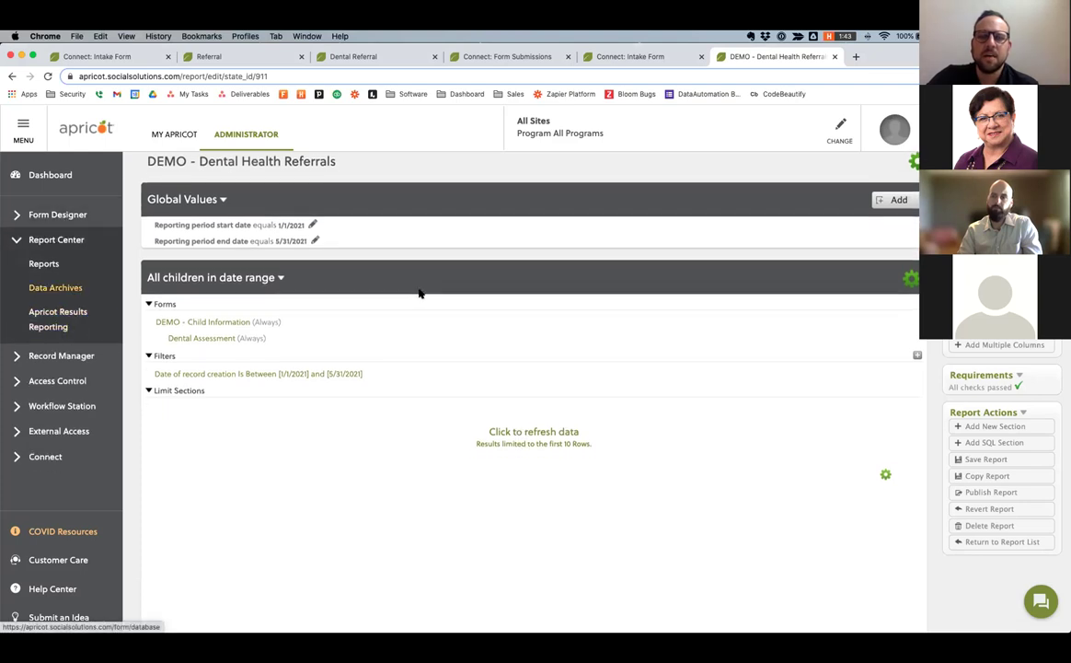
scroll(418, 293, "down", 2)
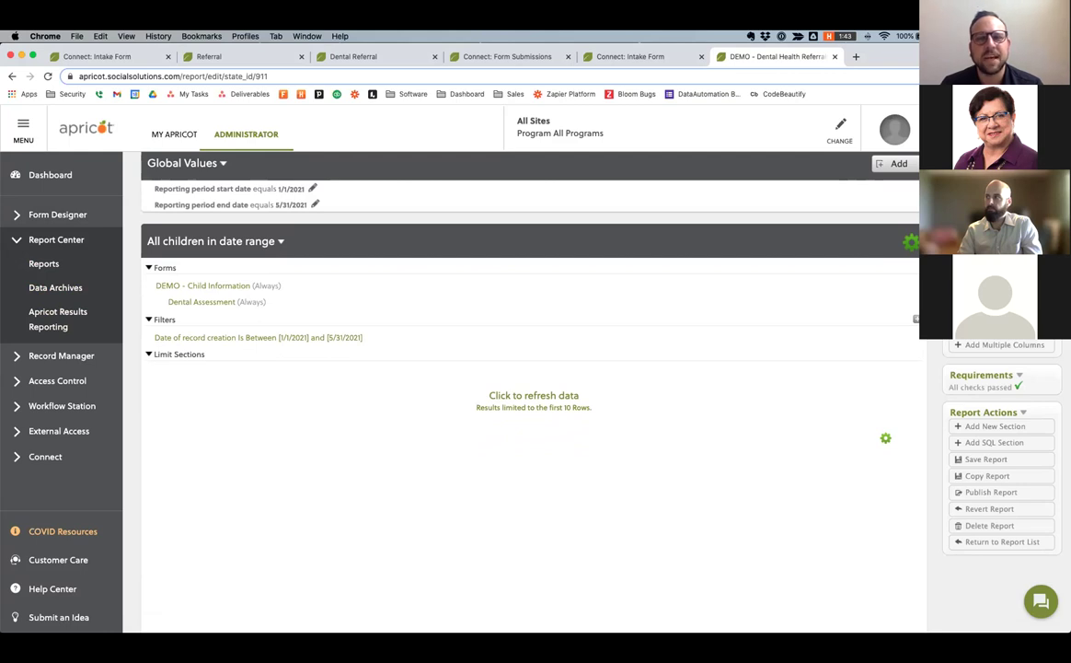
scroll(529, 369, "down", 2)
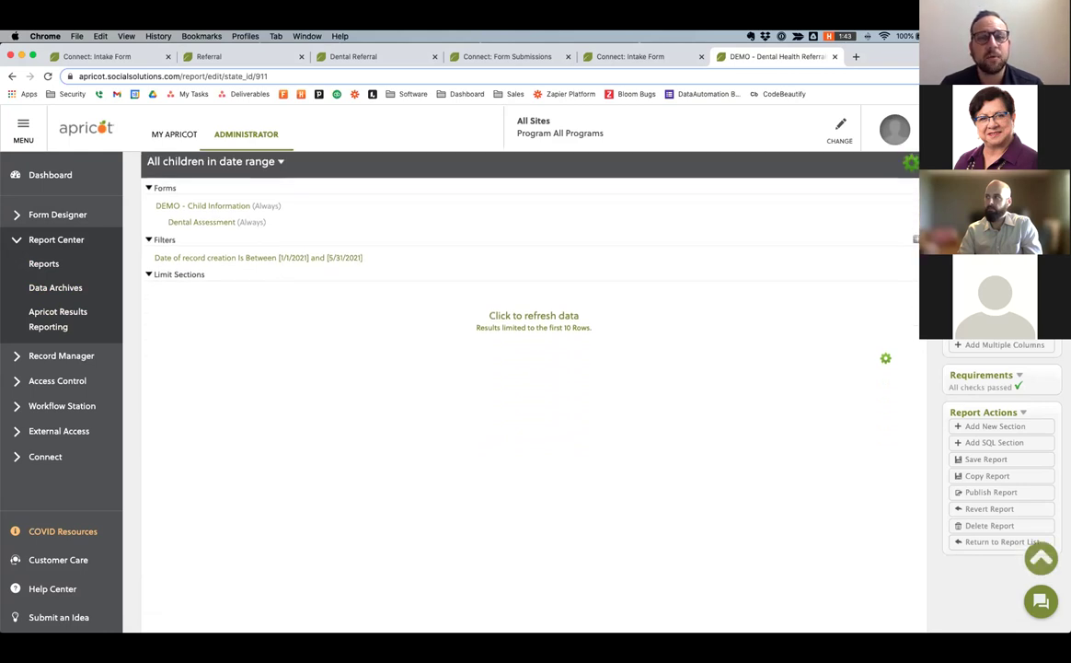
scroll(529, 369, "up", 3)
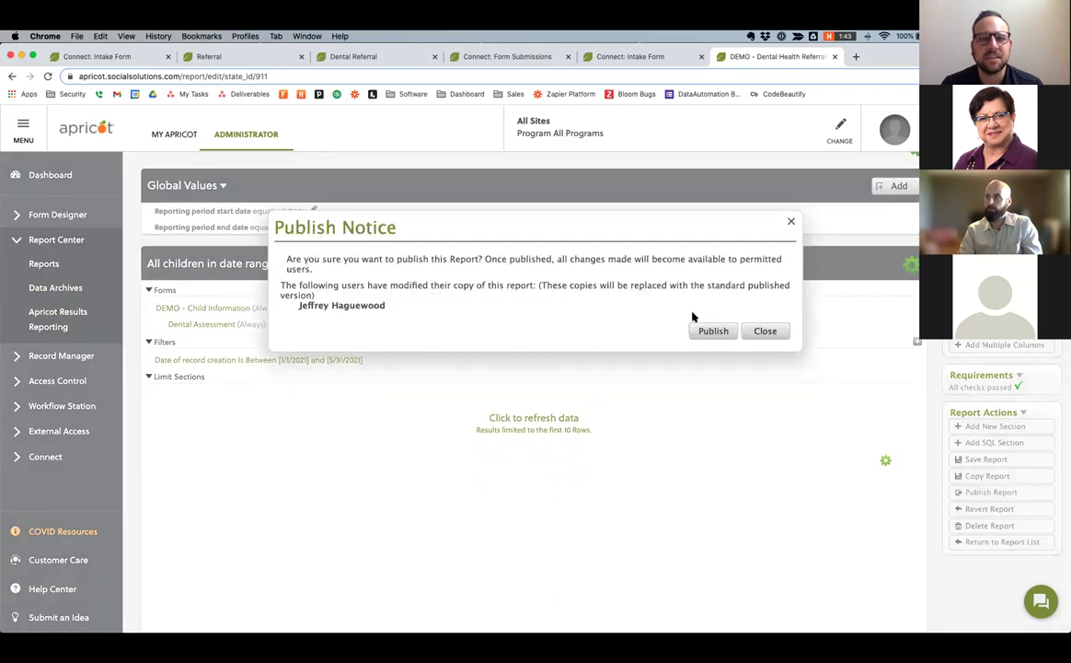
Confirm publishing the Dental Health Referrals report and run it.
left_click(713, 331)
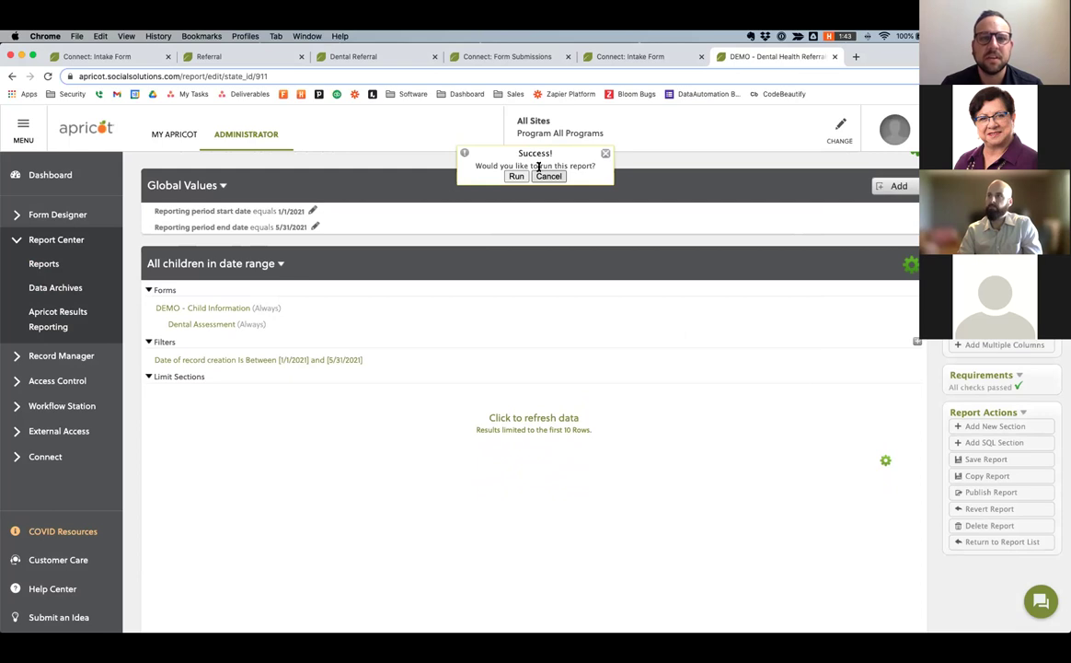
key("Return")
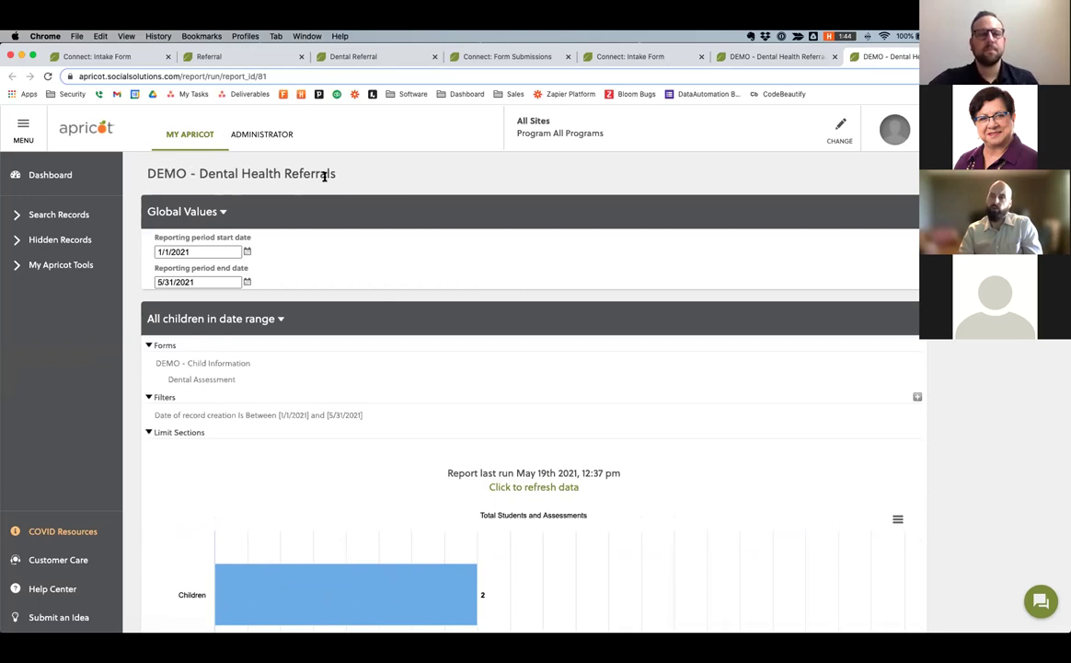
scroll(452, 363, "down", 3)
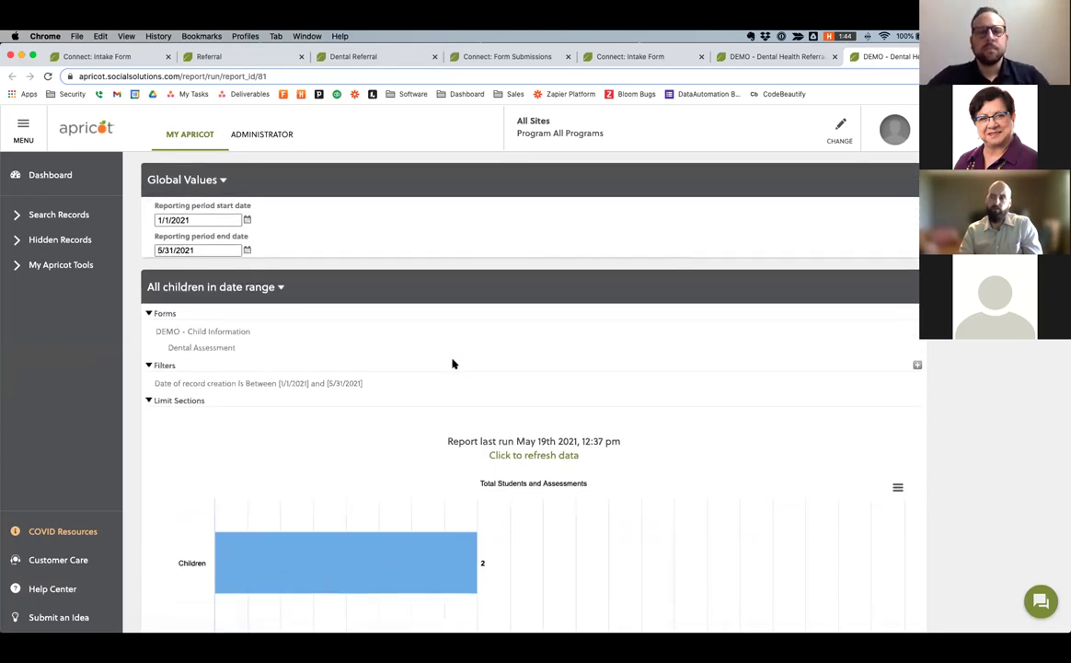
scroll(452, 362, "down", 10)
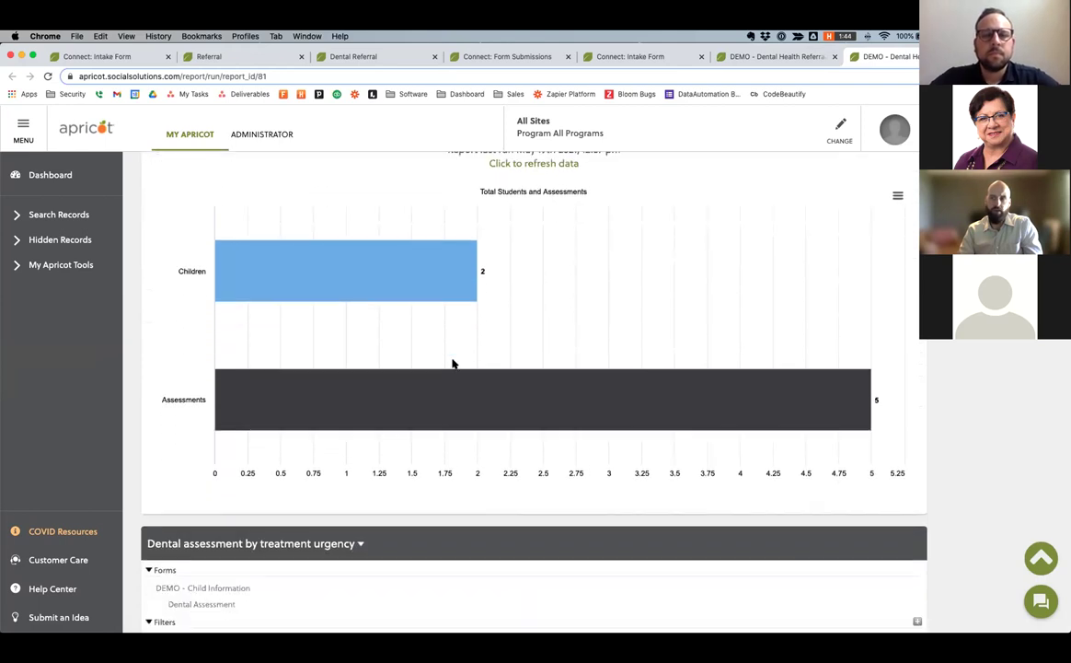
scroll(451, 363, "down", 7)
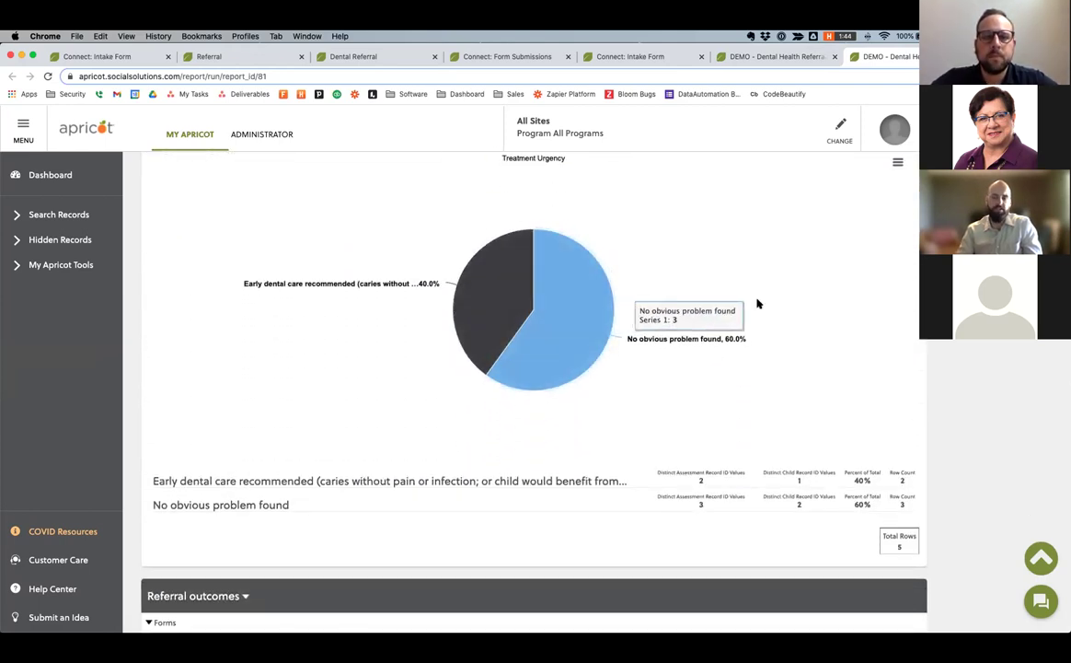
scroll(757, 304, "up", 1)
scroll(757, 304, "up", 5)
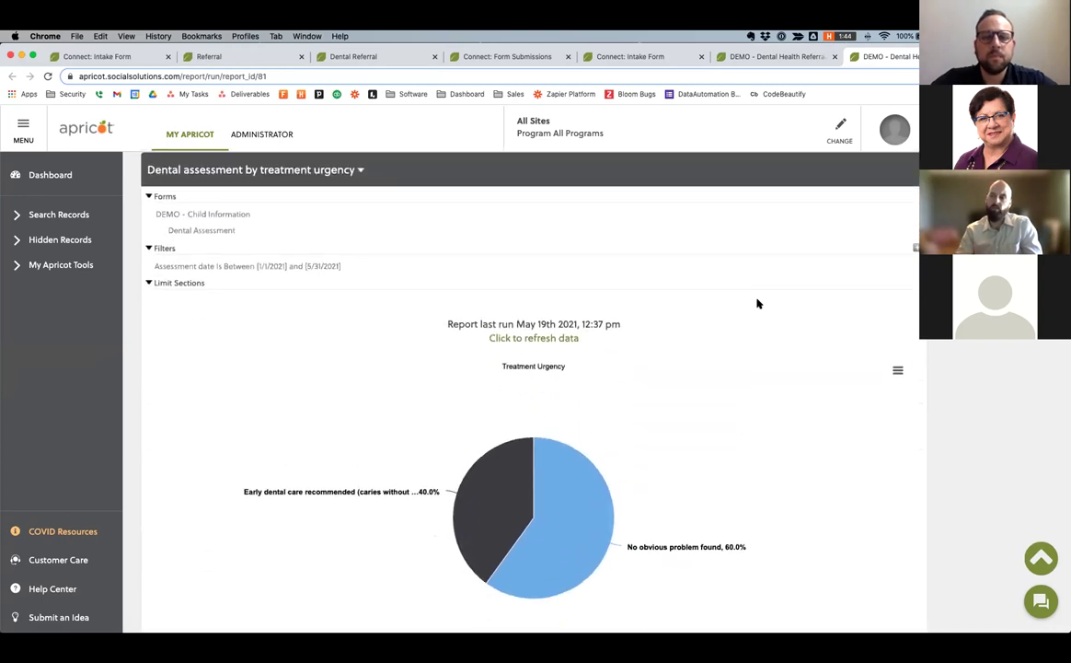
scroll(757, 304, "down", 7)
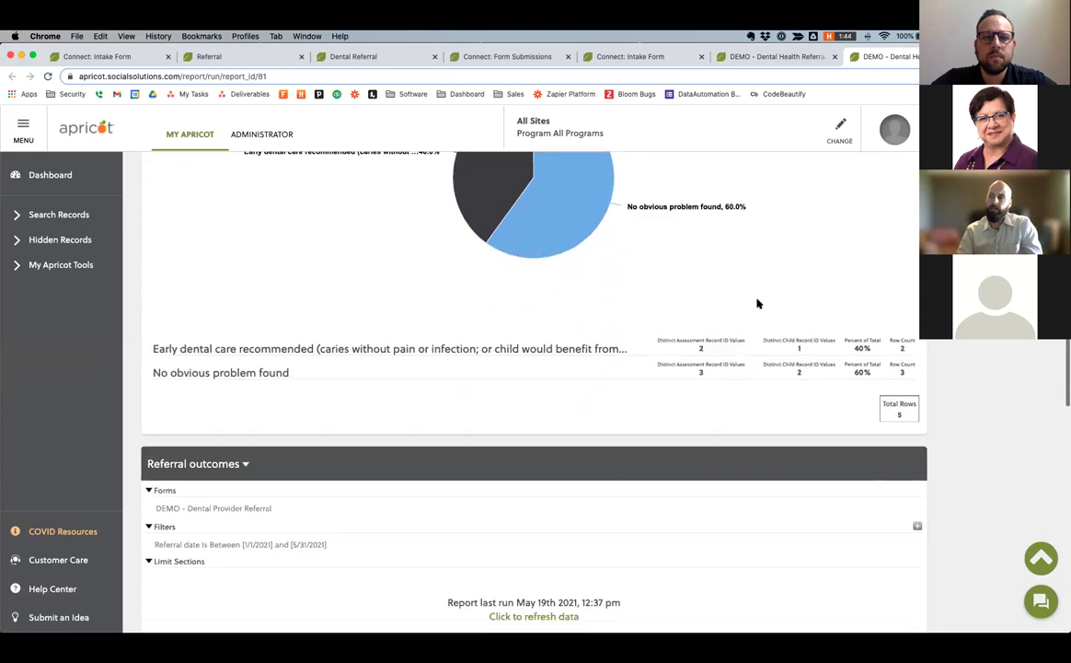
scroll(758, 304, "down", 14)
scroll(757, 304, "up", 20)
left_click(195, 281)
scroll(466, 279, "down", 1)
scroll(645, 203, "up", 1)
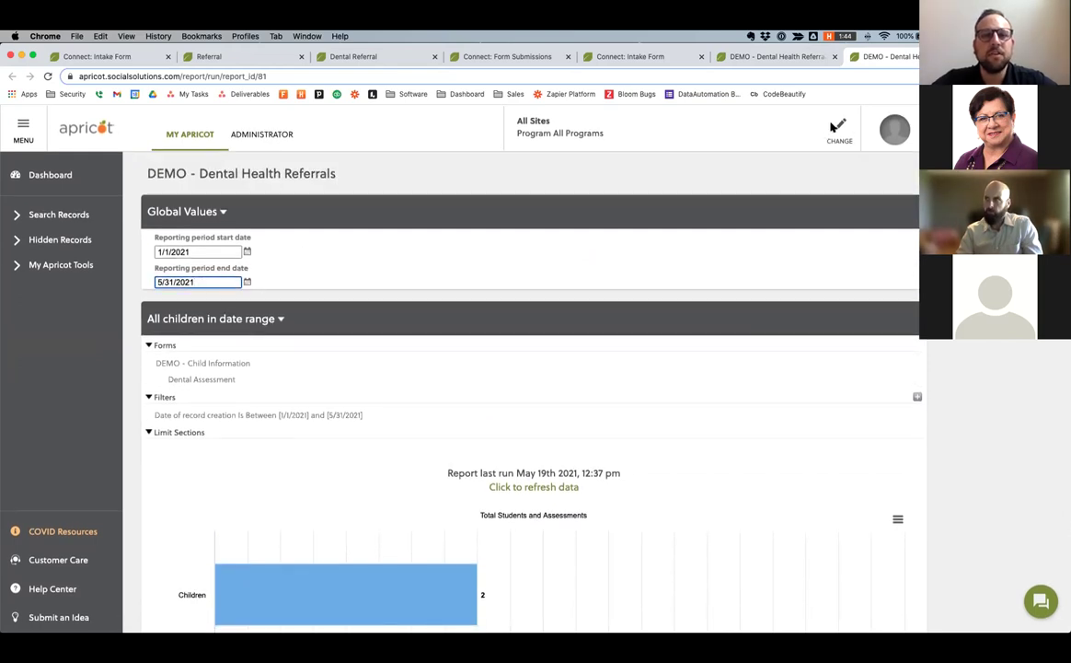
left_click(836, 127)
left_click(471, 201)
scroll(472, 200, "down", 1)
scroll(461, 201, "up", 1)
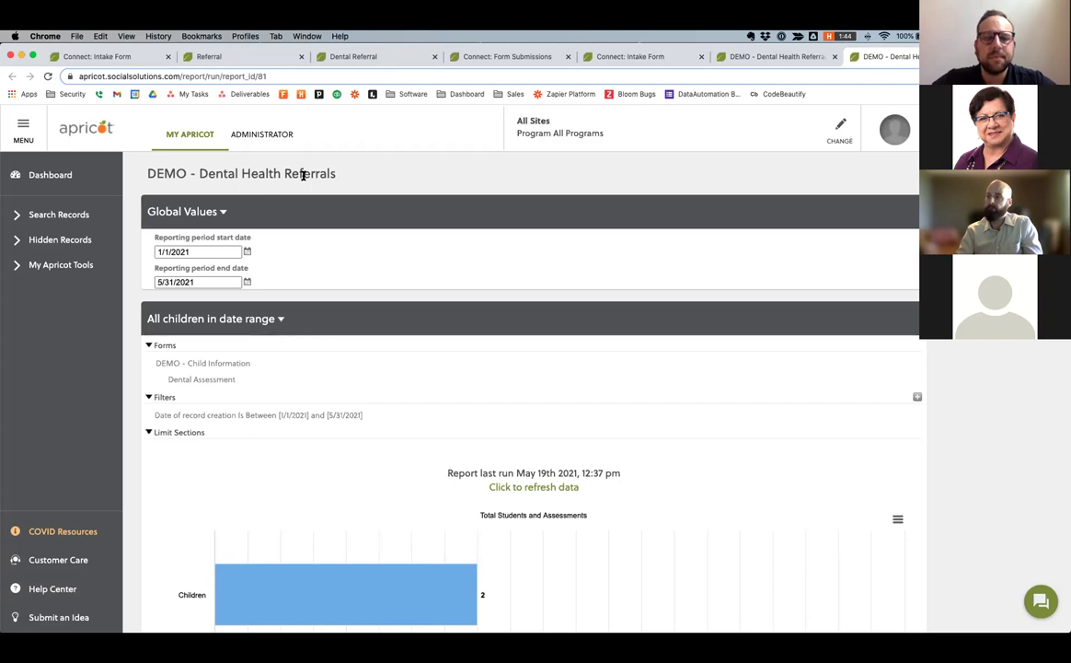
Find Fake Child through the DEMO - Child Information search and add a Client Satisfaction document.
left_click(61, 212)
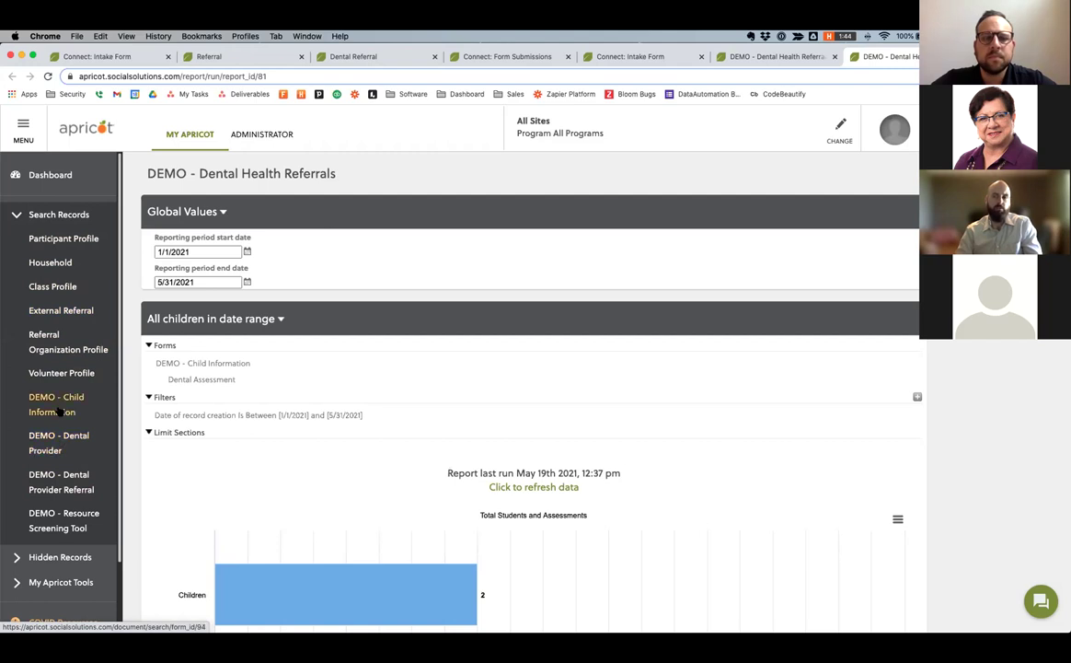
left_click(58, 412)
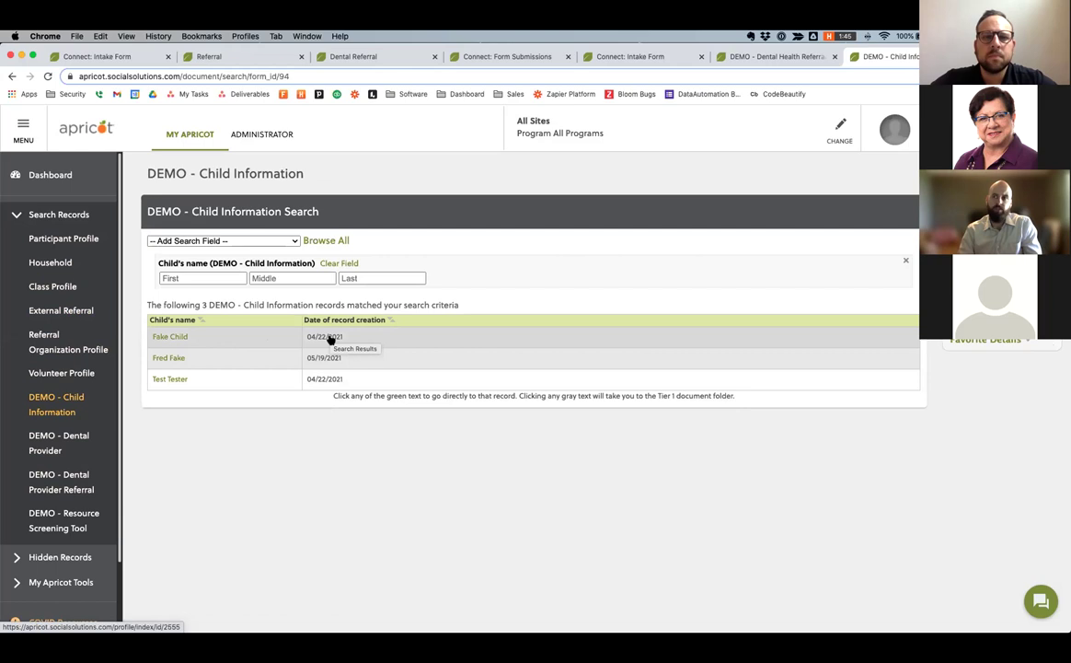
left_click(329, 340)
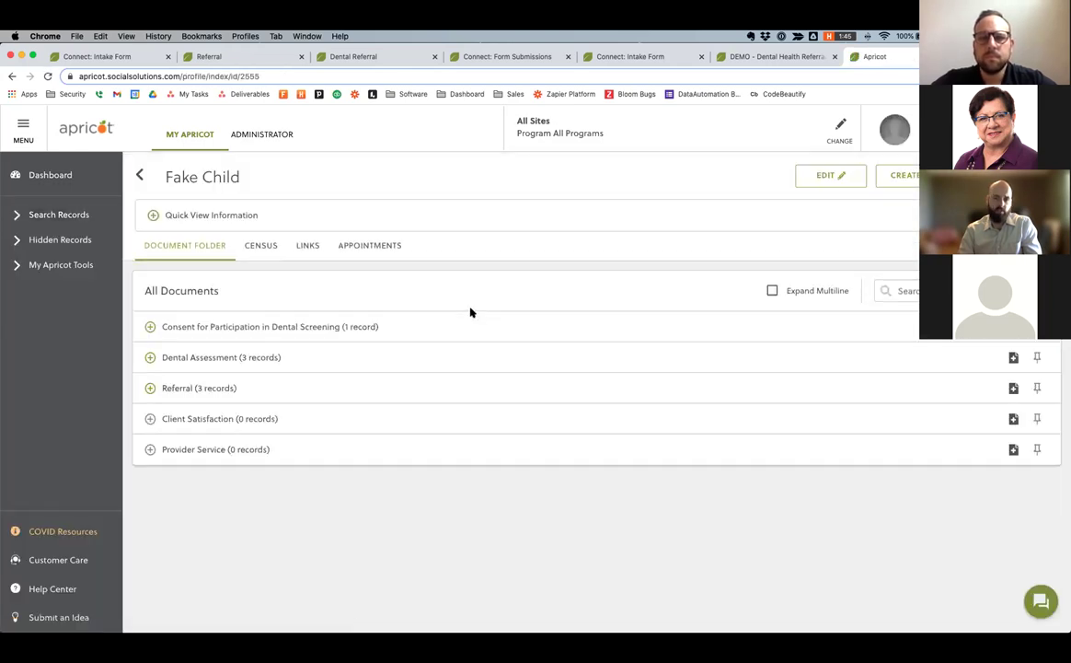
scroll(470, 313, "down", 1)
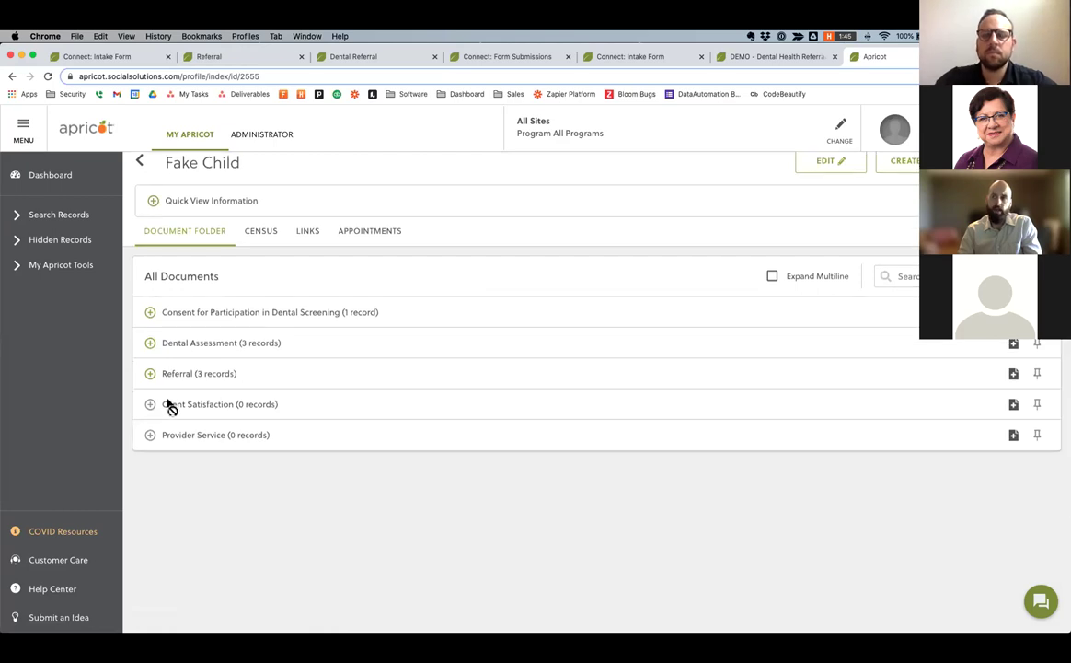
left_click(1013, 404)
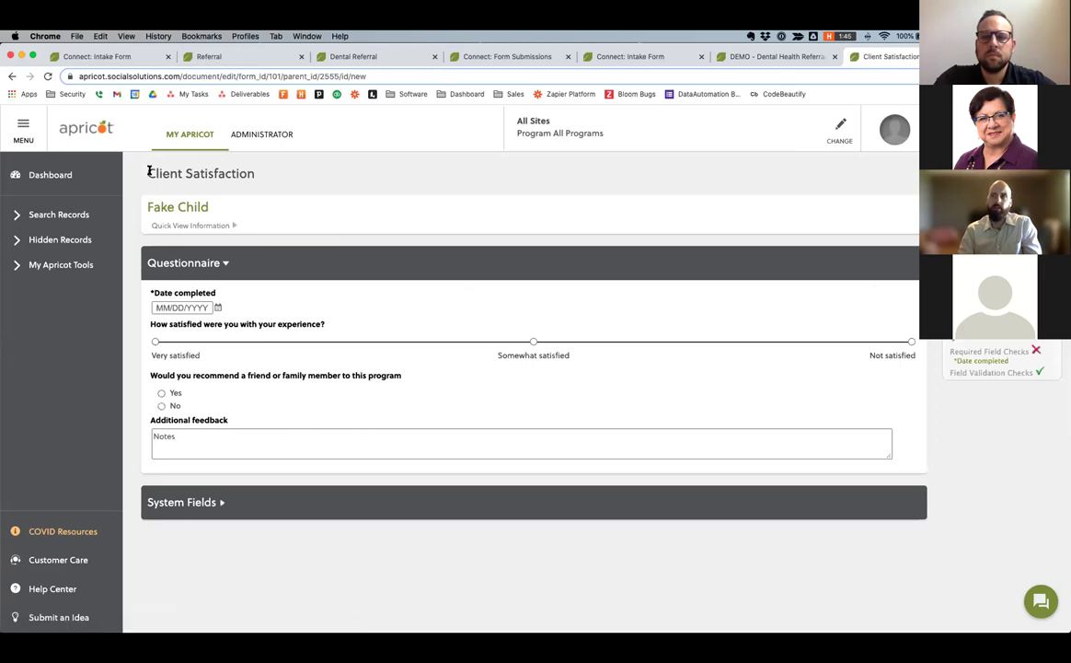
Set Date completed to 05/19/2021, choose Somewhat satisfied, and answer Yes to recommending.
left_click_drag(155, 171, 262, 171)
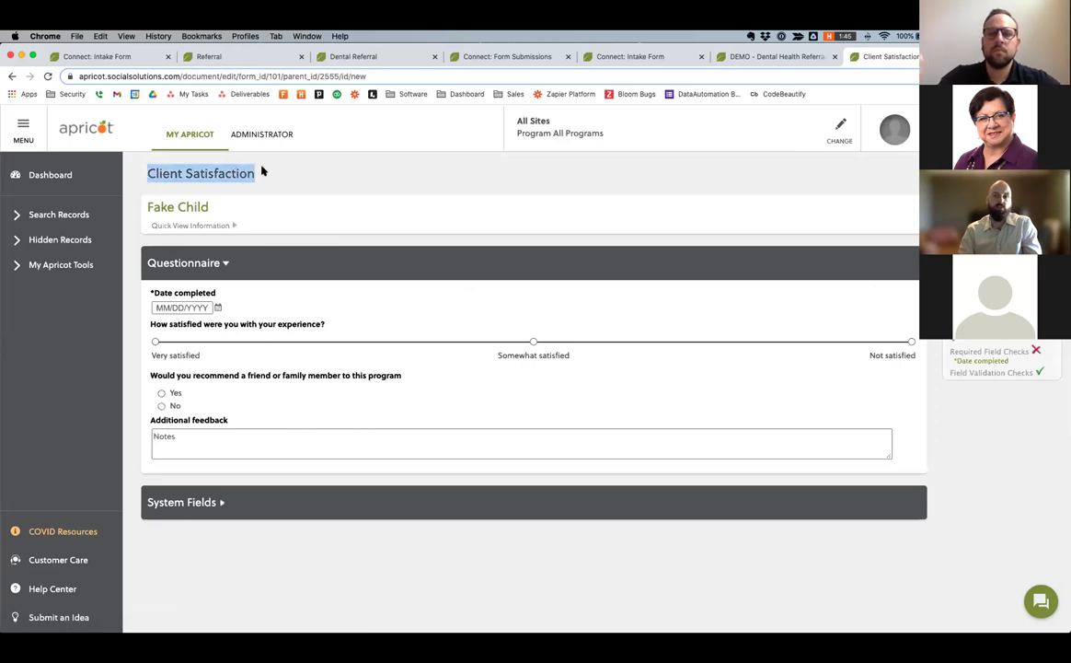
left_click(216, 308)
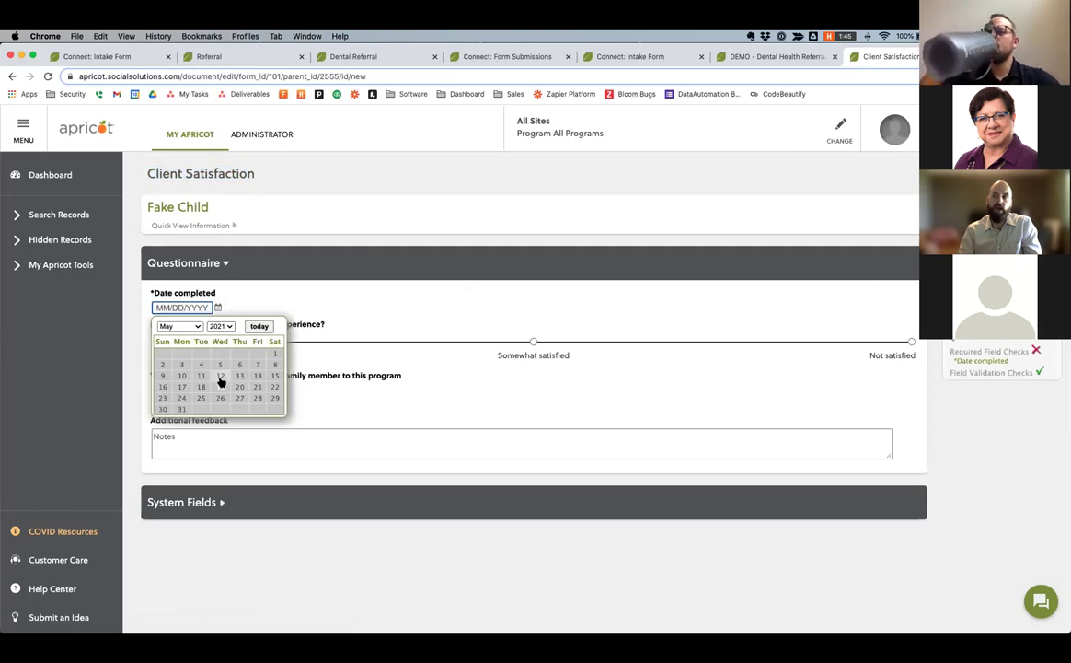
left_click(220, 386)
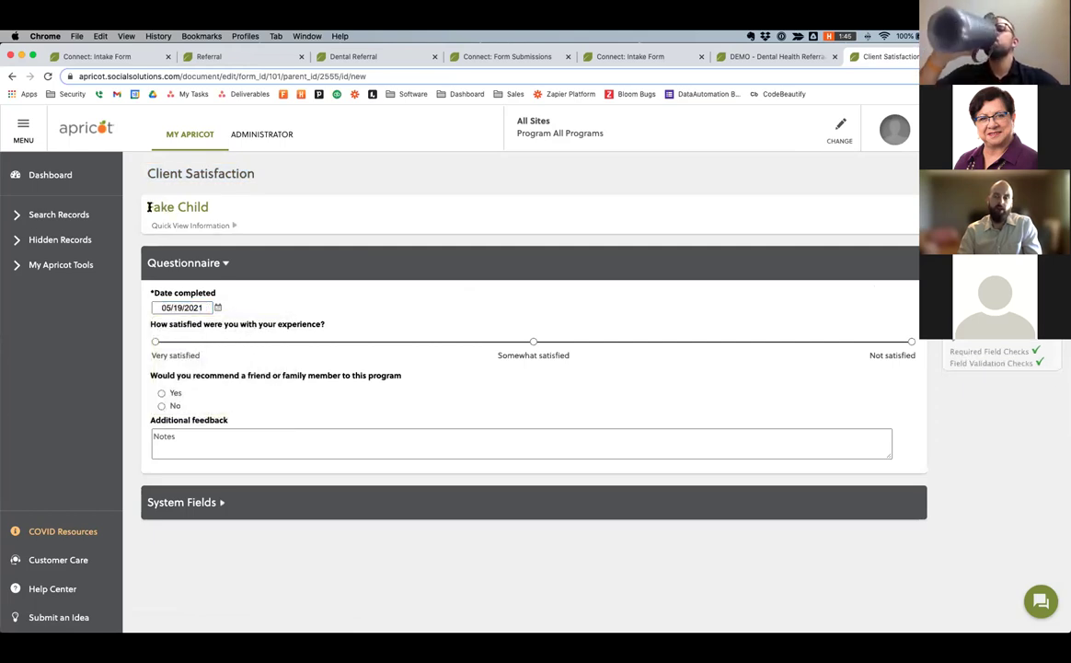
left_click_drag(149, 206, 211, 211)
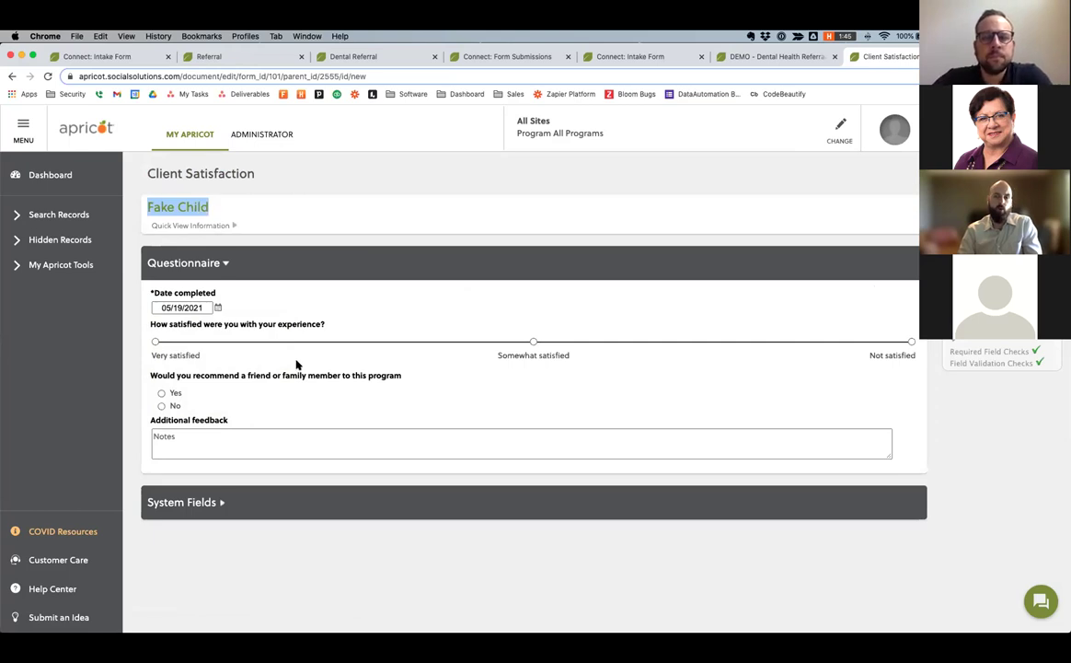
left_click(531, 342)
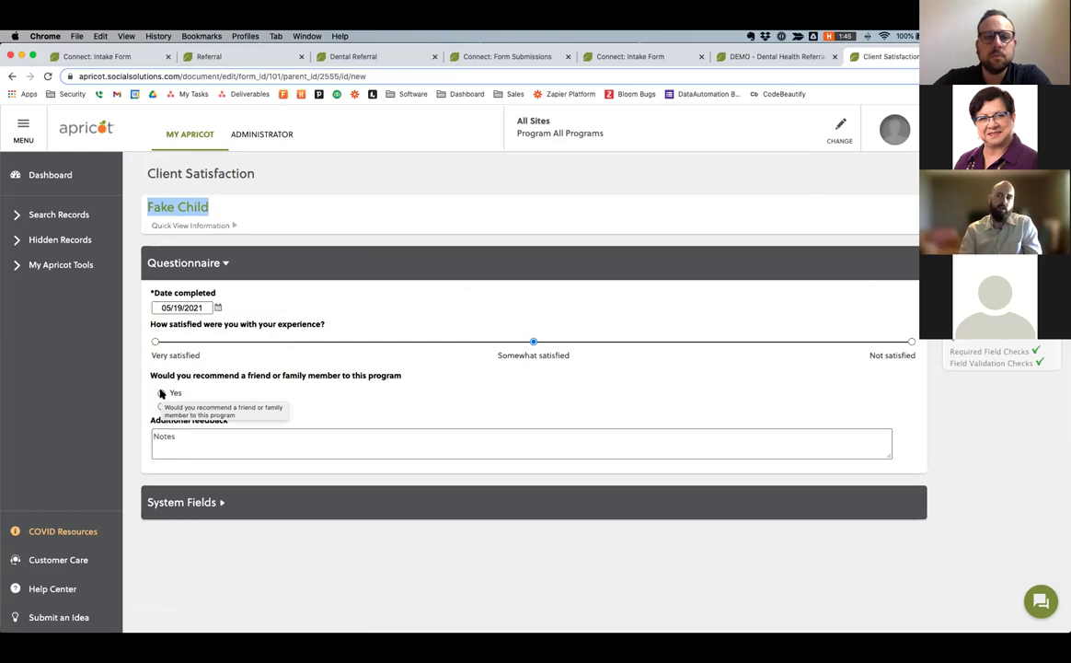
left_click(161, 393)
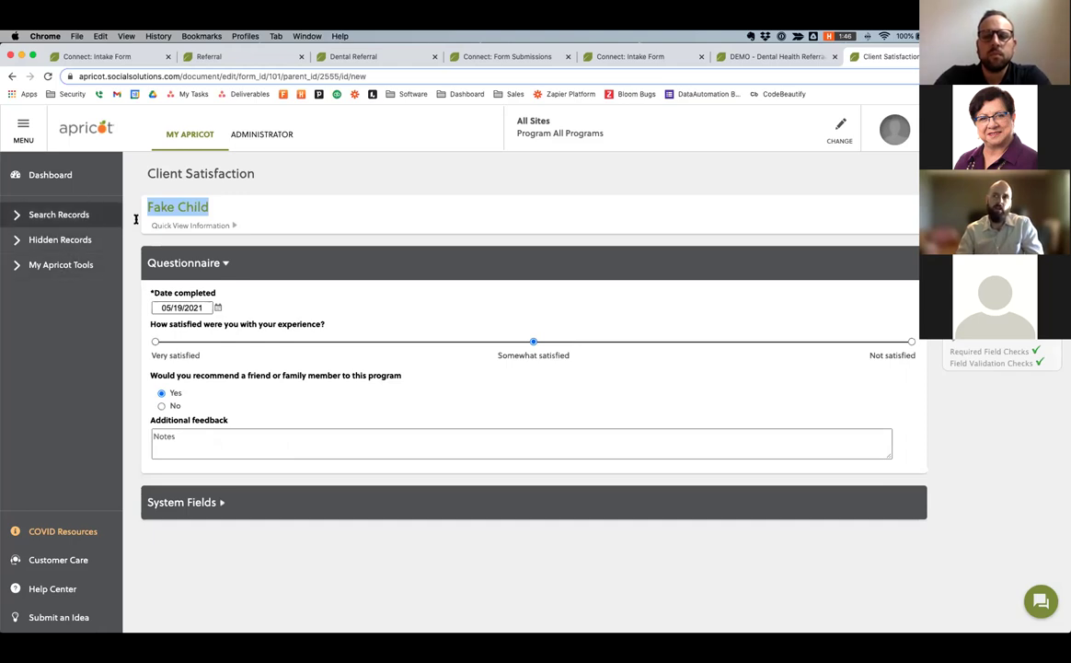
Highlight and clear Fake Child's name, then expand the searchable record types.
left_click(207, 213)
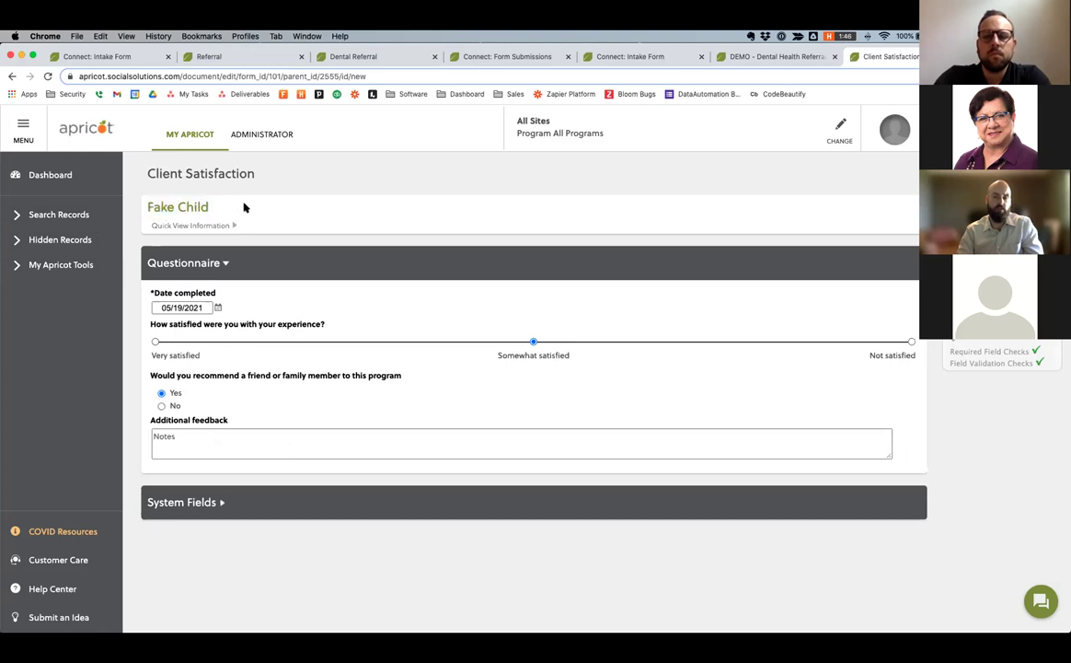
triple_click(182, 208)
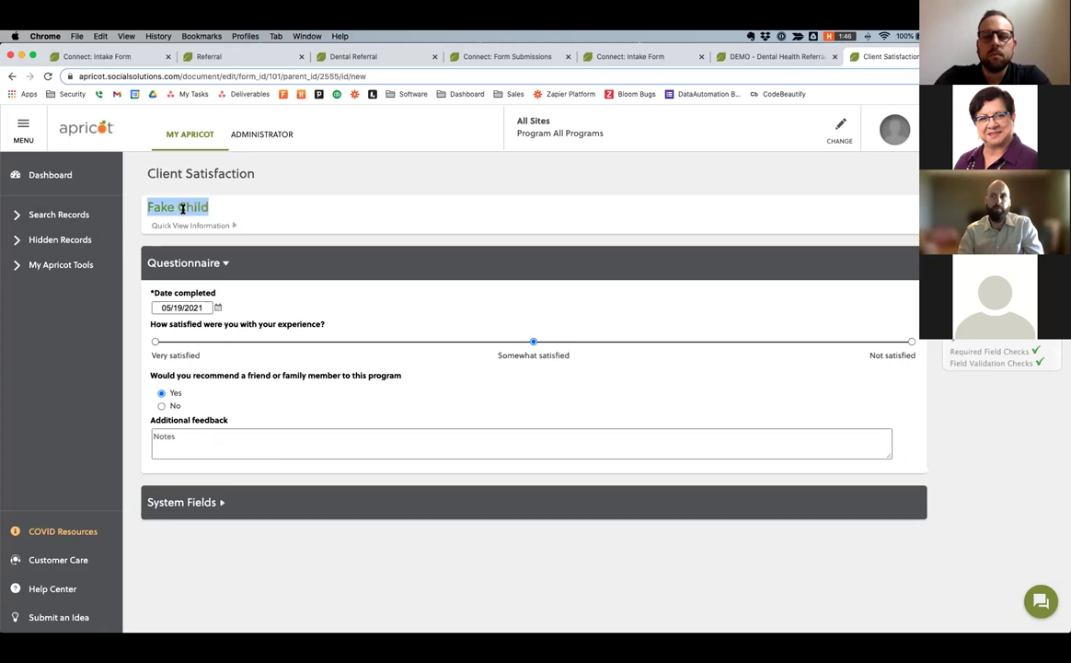
left_click(185, 219)
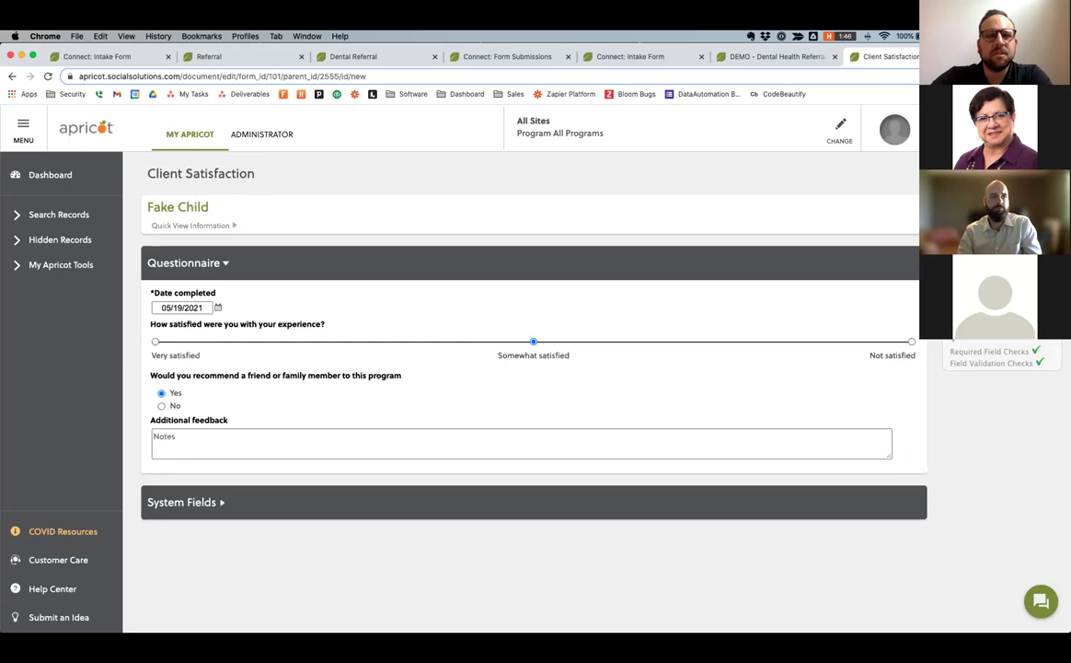
left_click(45, 215)
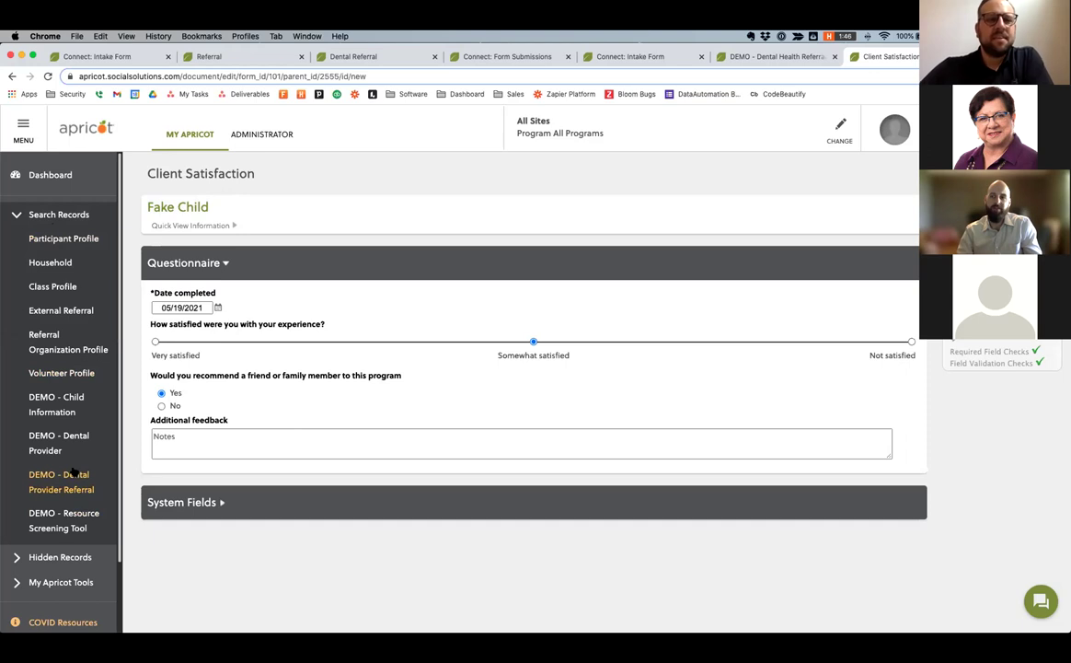
Leave the unsaved form, reopen Fake Child, and add a Provider Service record.
left_click(67, 410)
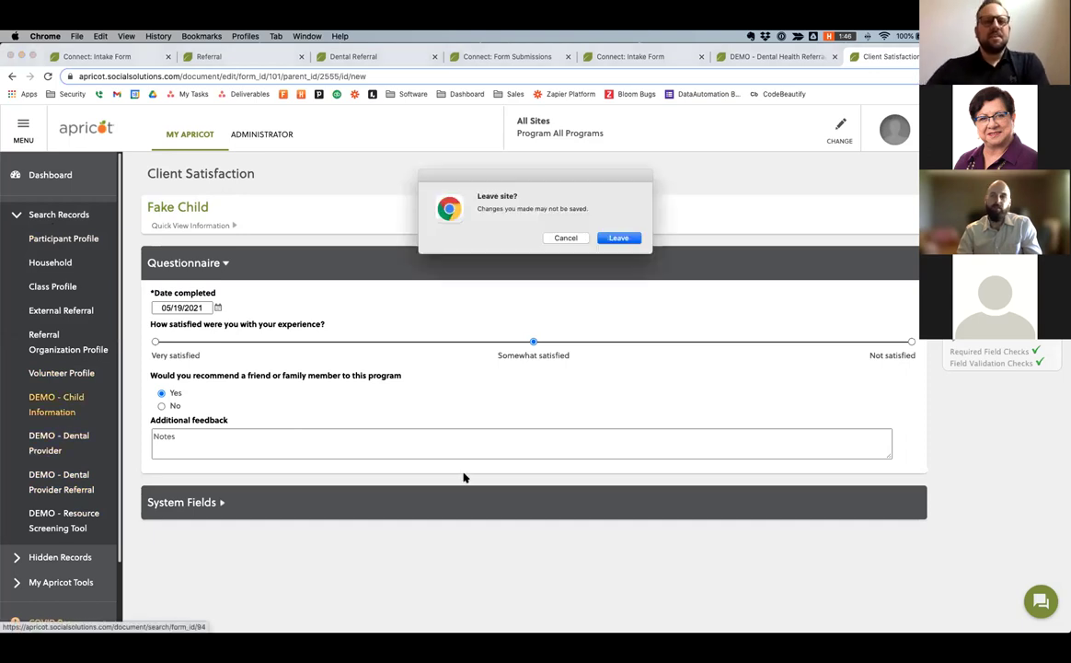
left_click(615, 238)
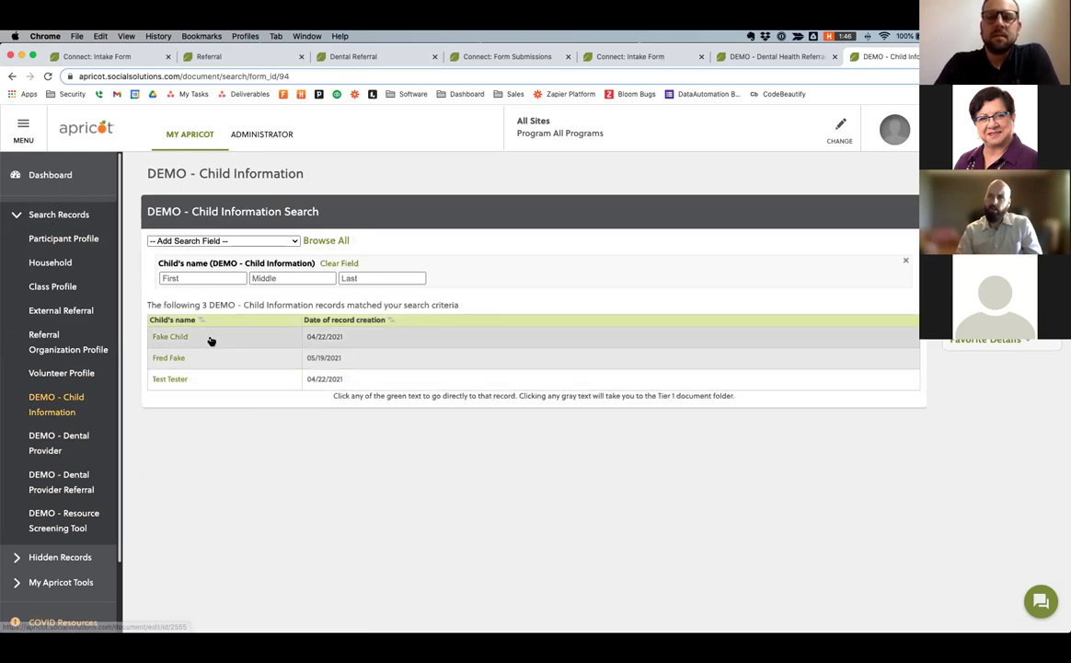
left_click(323, 340)
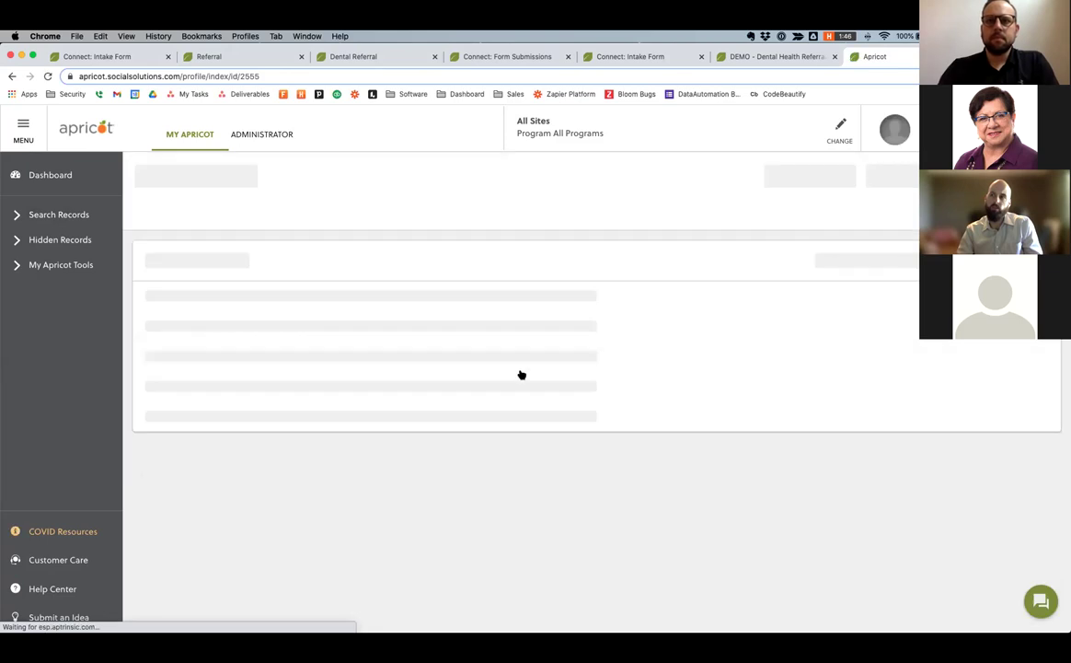
scroll(521, 373, "down", 1)
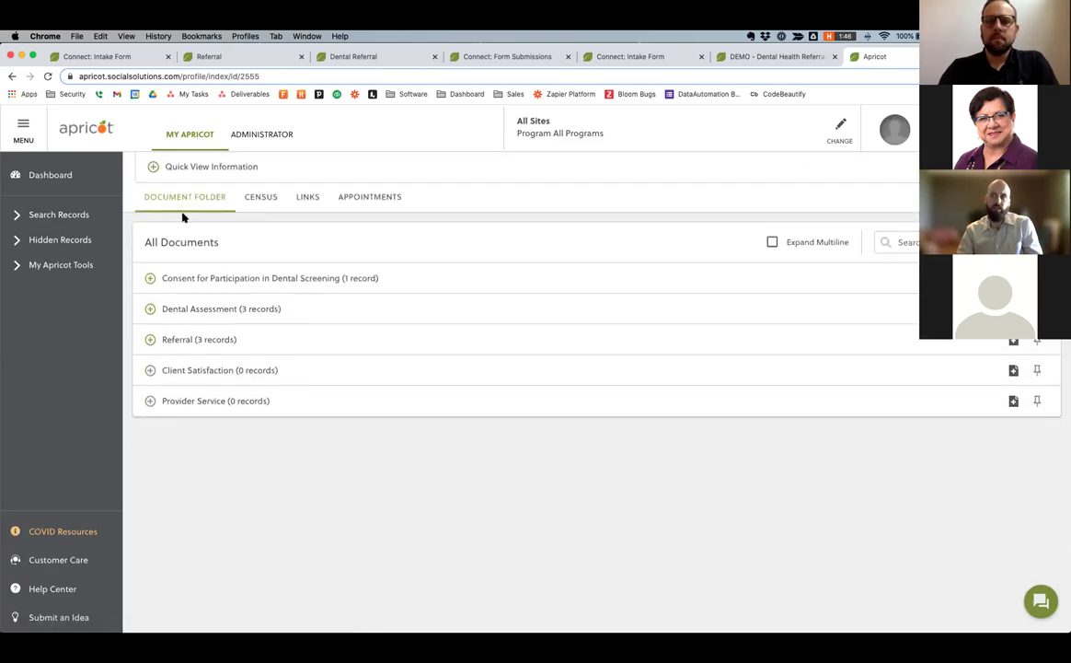
scroll(183, 217, "up", 1)
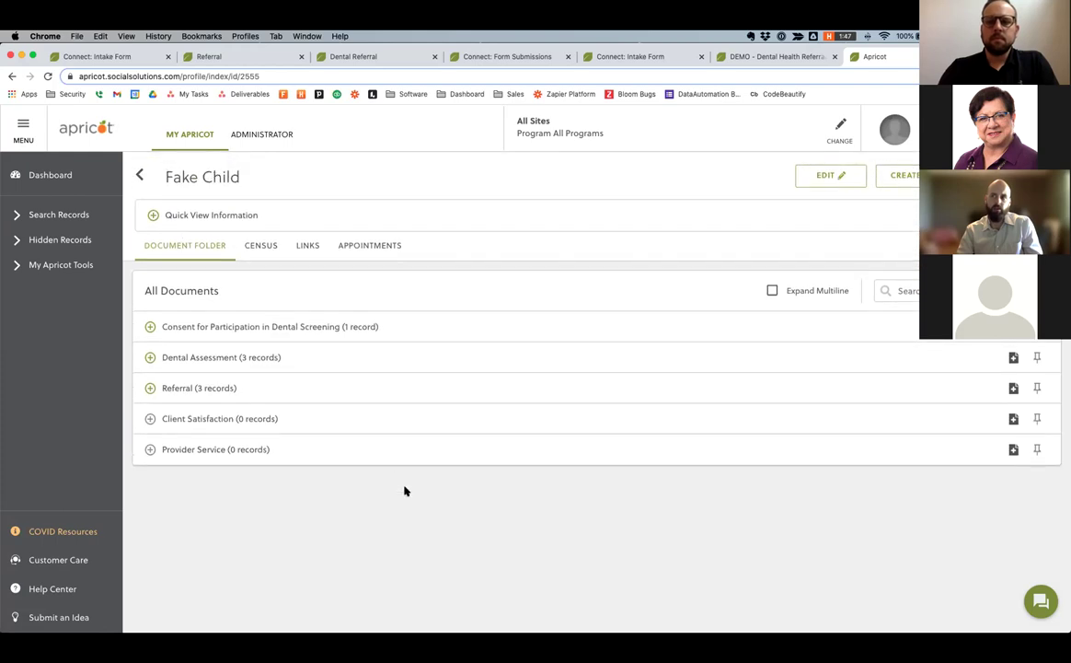
left_click(1013, 449)
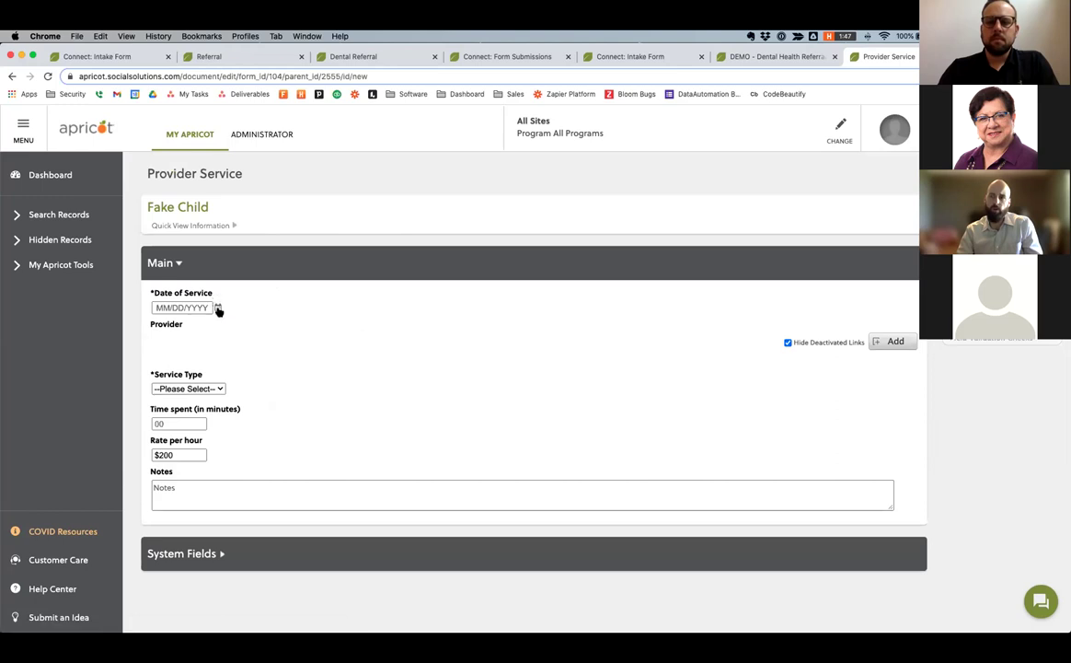
Set Date of Service to 05/19/2021 and link Test Dentist as the provider.
left_click(218, 308)
left_click(222, 386)
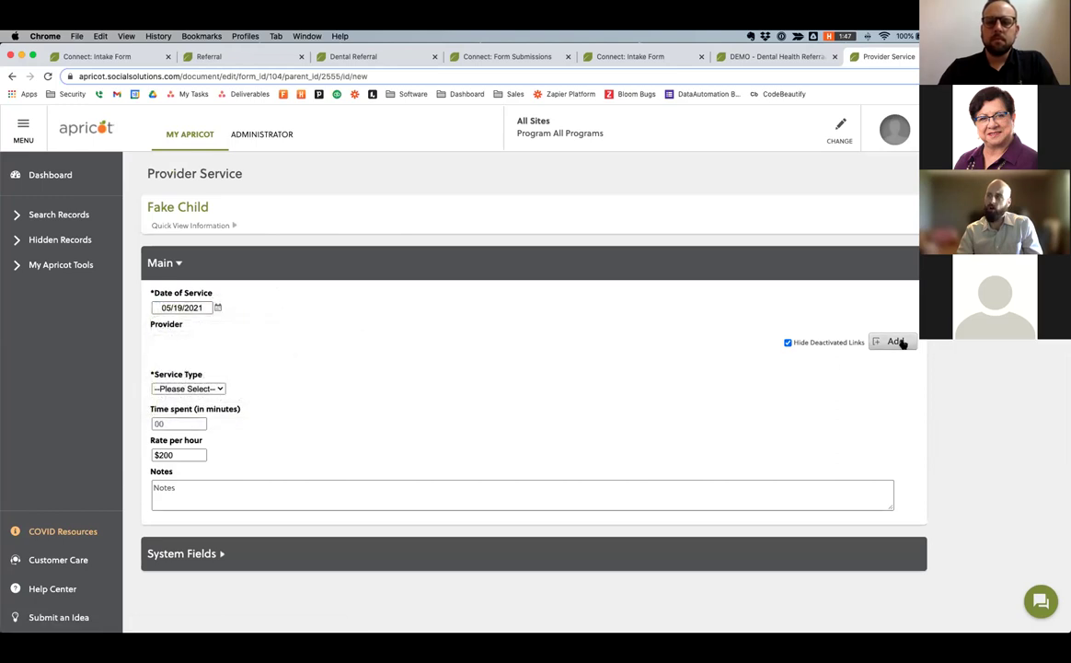
left_click(897, 341)
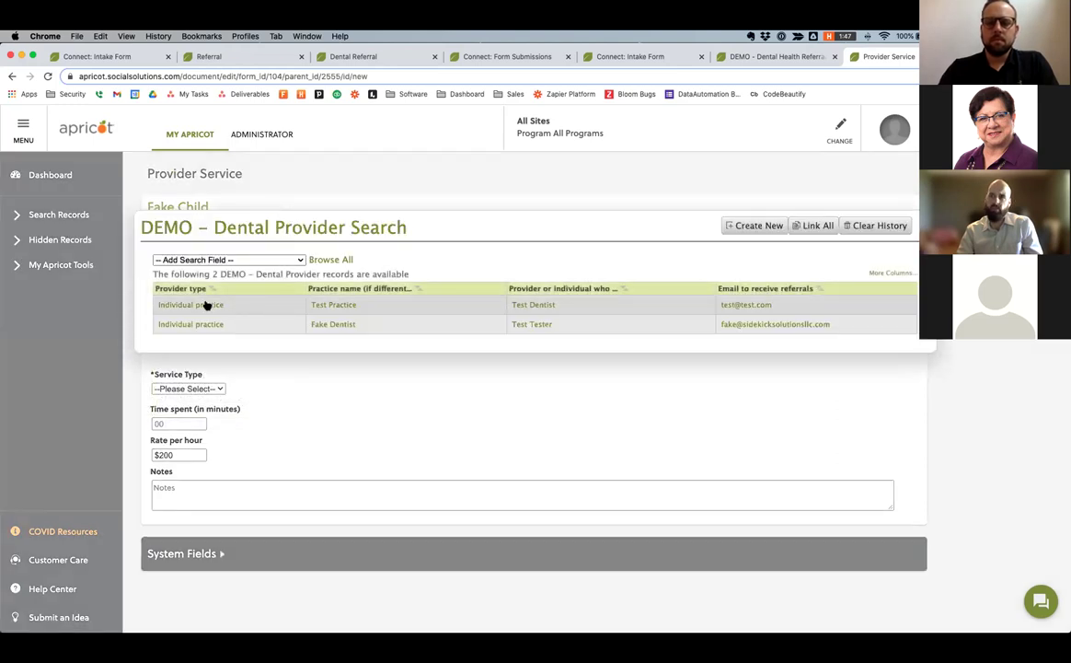
left_click(207, 304)
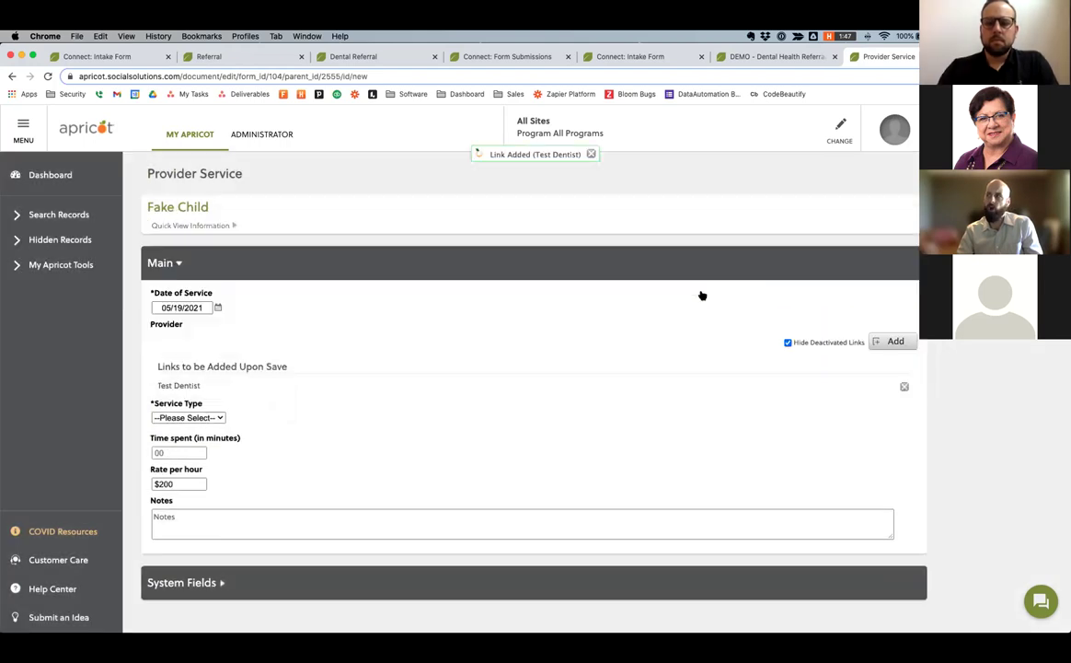
Choose Cleaning as the service type, enter 60 minutes, and save the record.
left_click(211, 417)
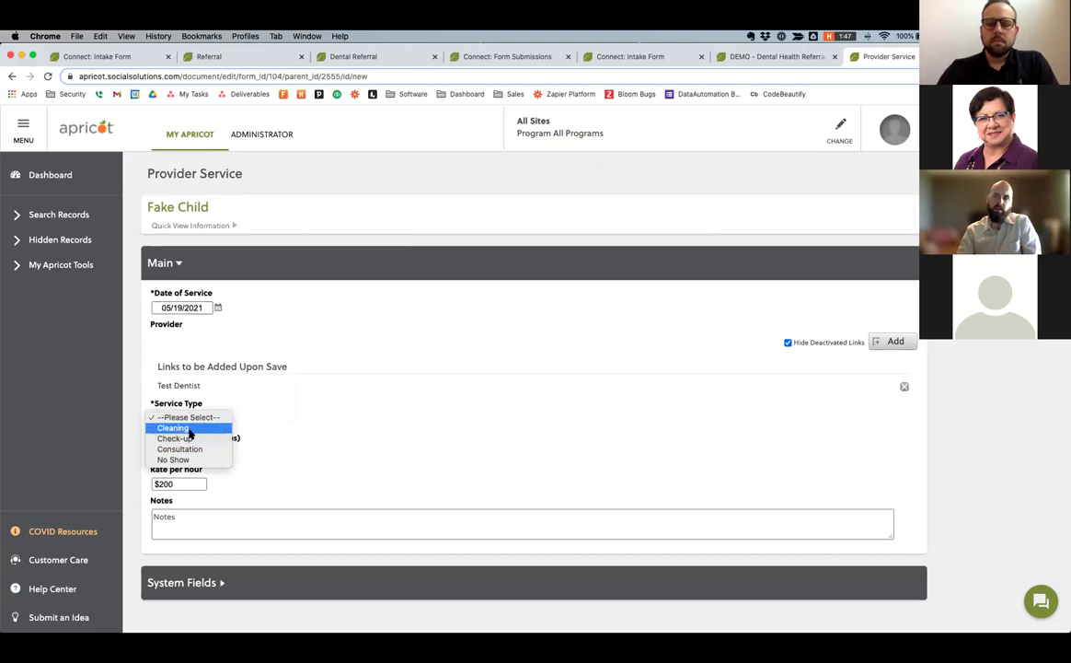
left_click(216, 427)
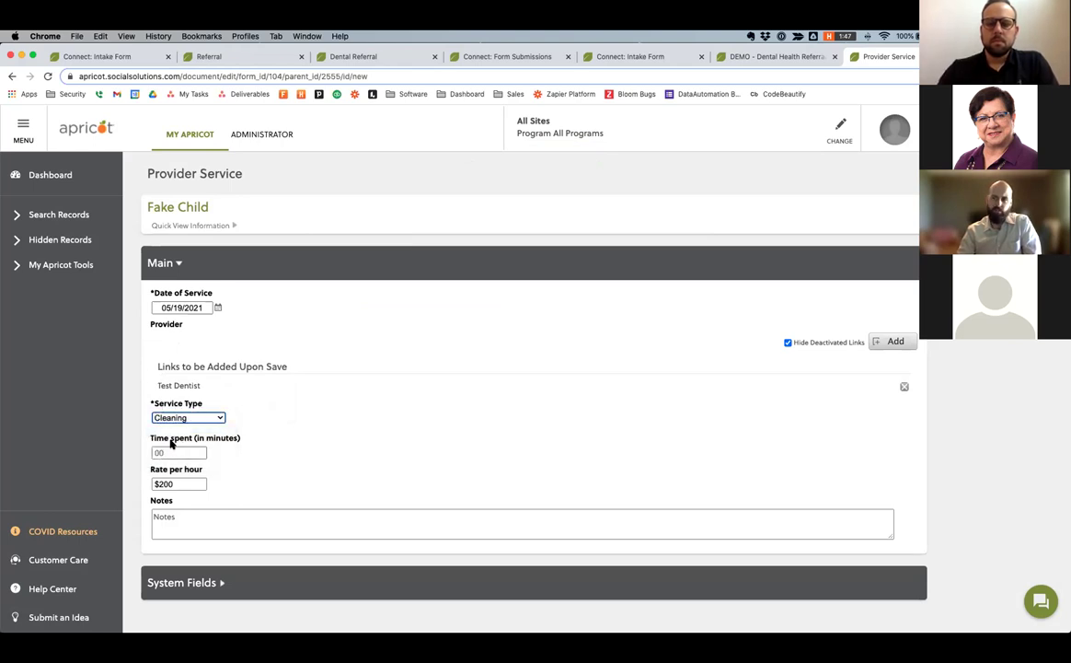
left_click(174, 450)
type("60")
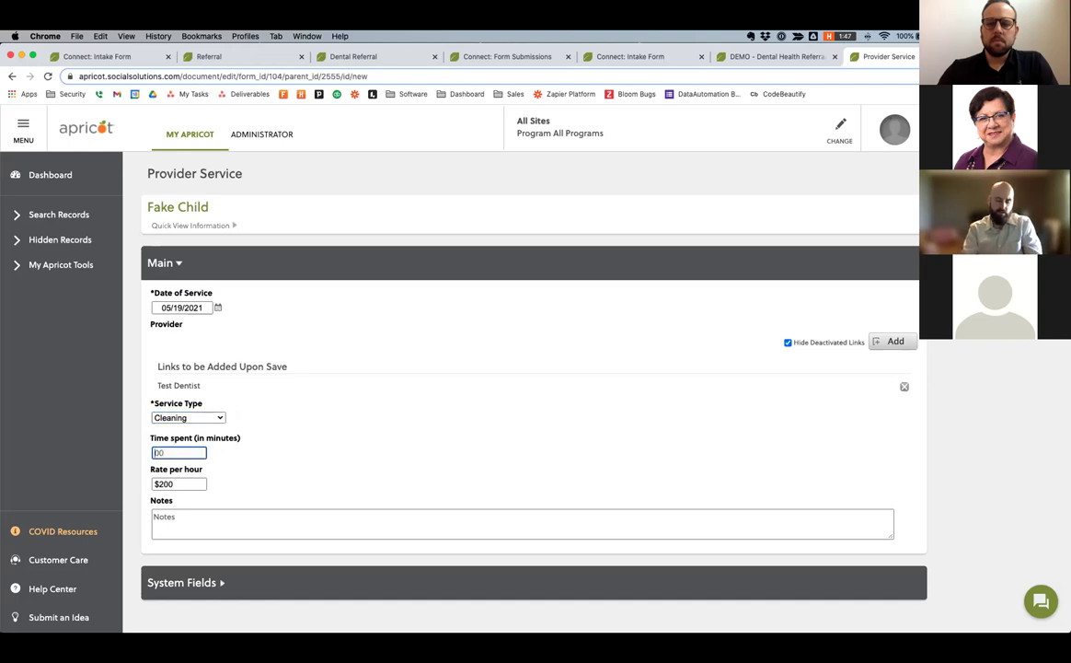
key("Tab")
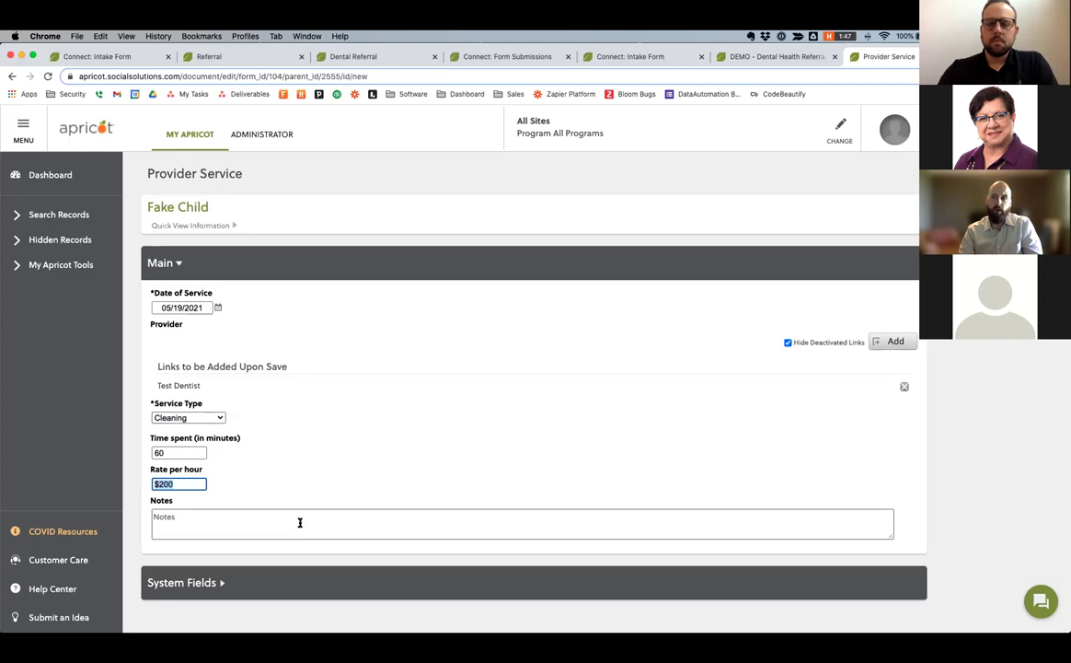
left_click(244, 286)
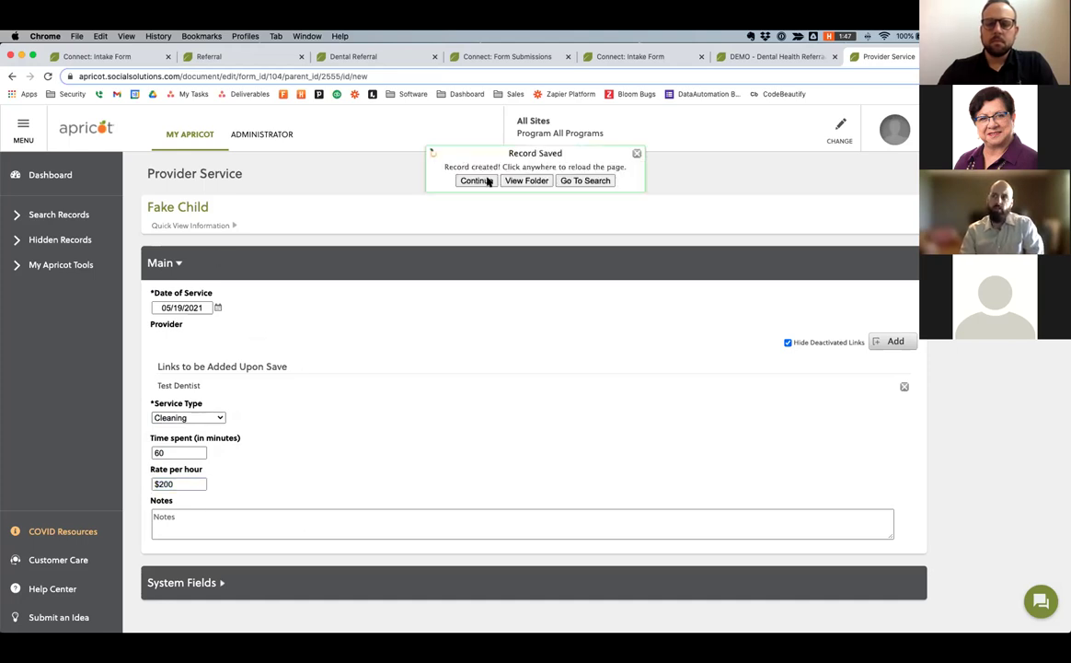
left_click(475, 180)
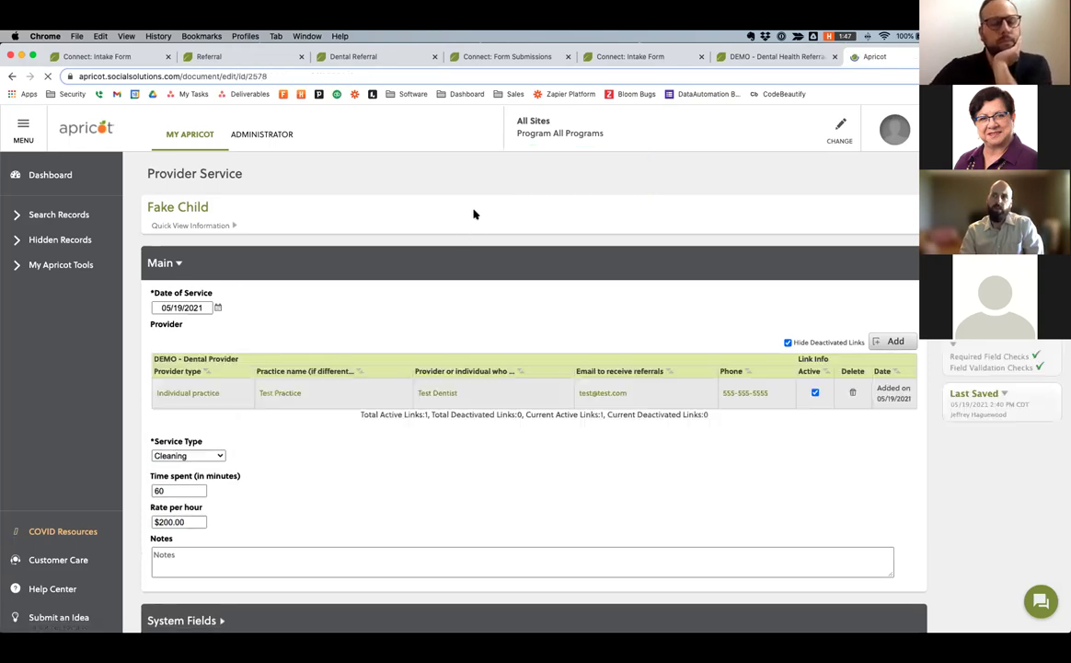
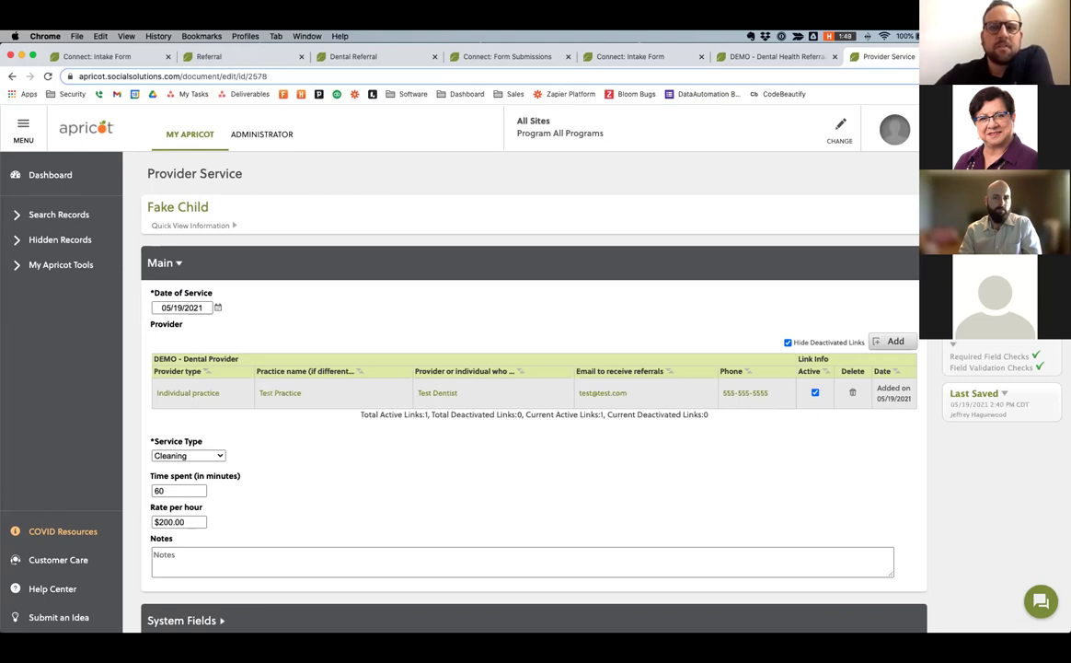
Open the demo child's DEMO - Child Information record and scroll through its school, race and guardian details.
left_click(72, 214)
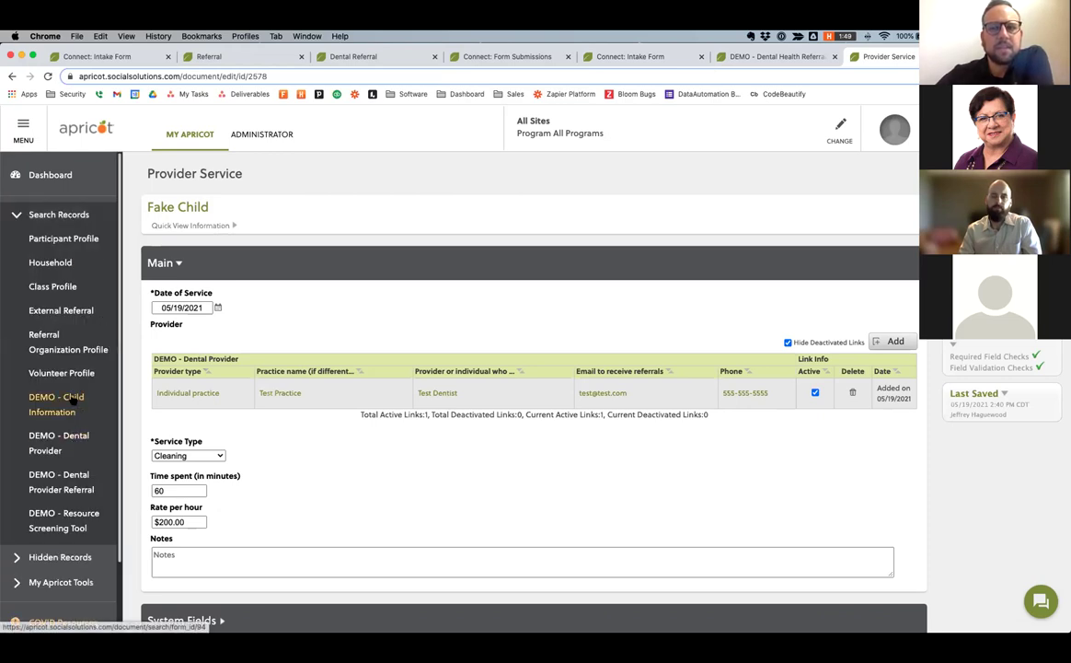
left_click(73, 401)
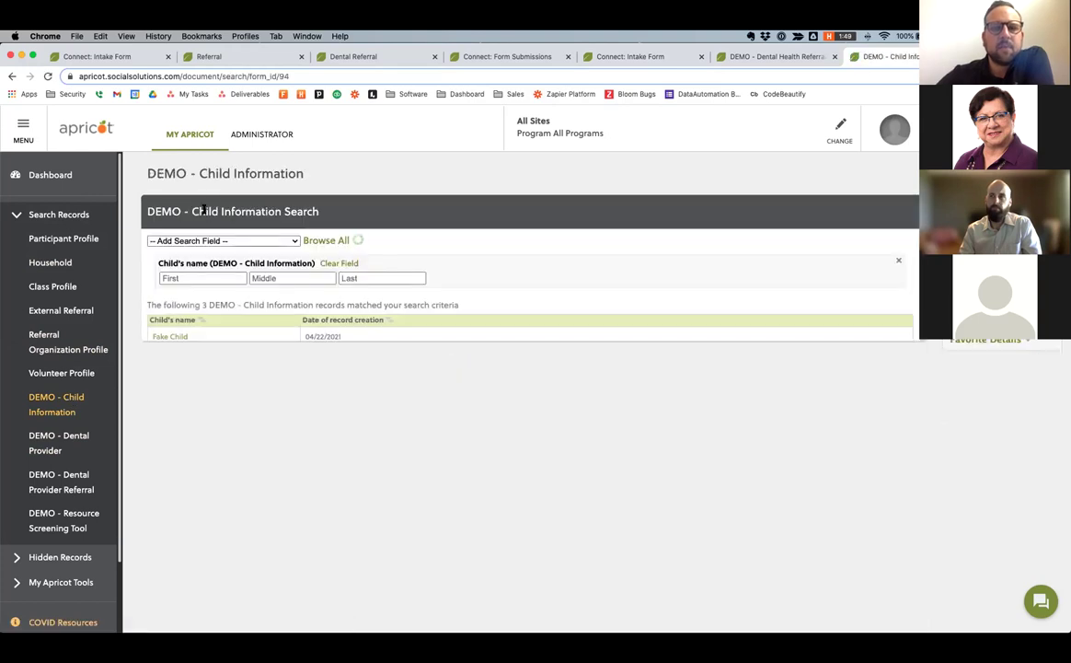
left_click(163, 337)
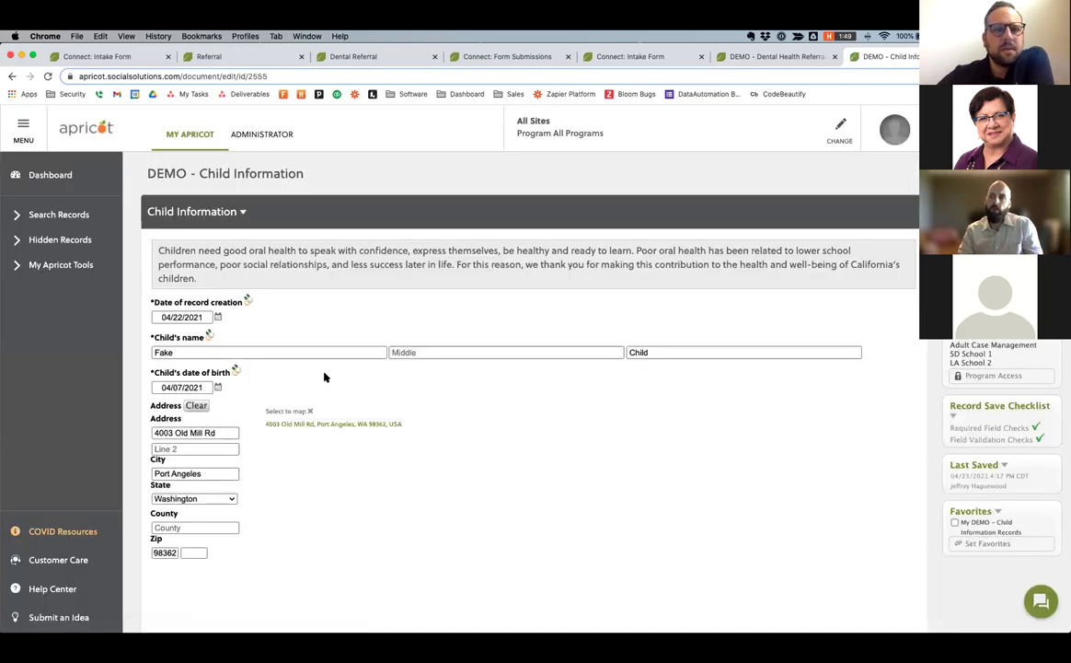
scroll(324, 377, "down", 3)
scroll(324, 378, "down", 4)
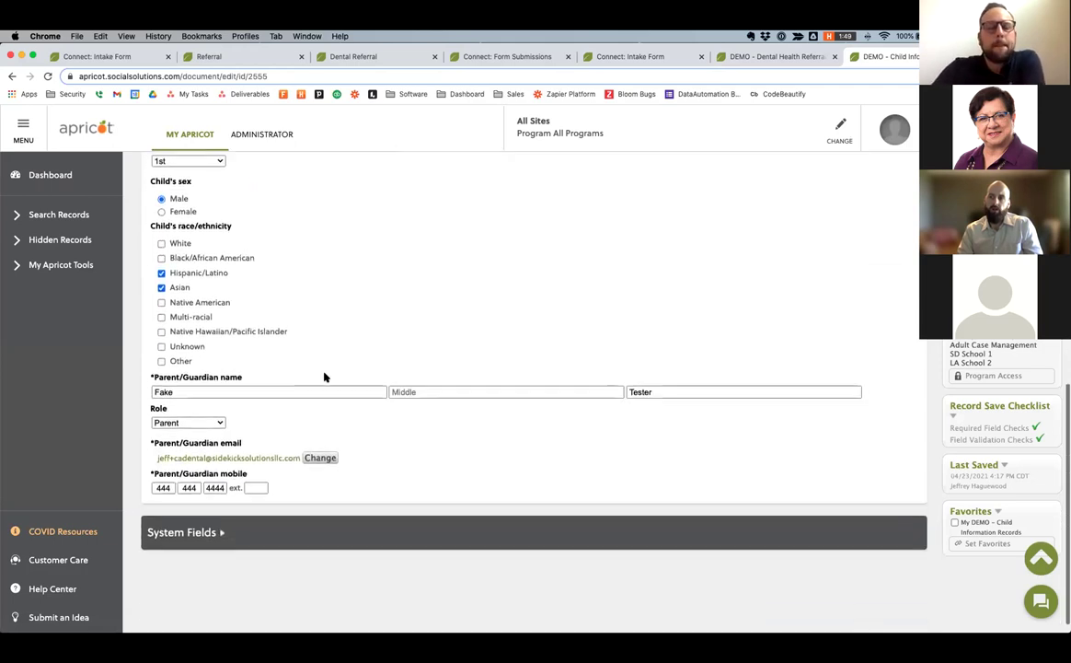
scroll(324, 378, "down", 1)
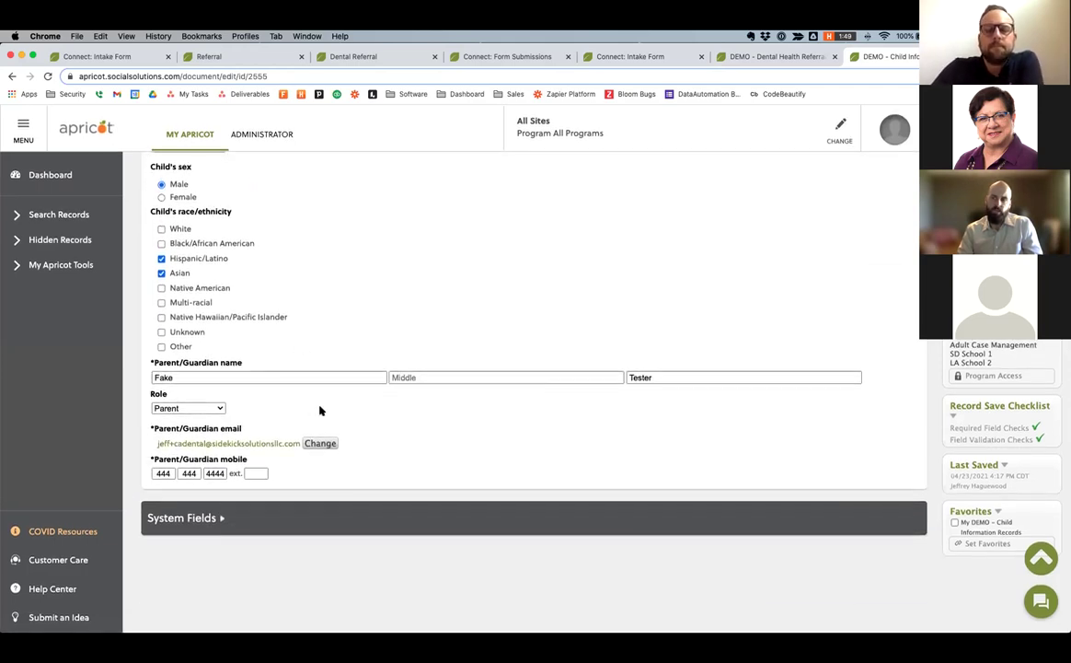
scroll(320, 410, "up", 1)
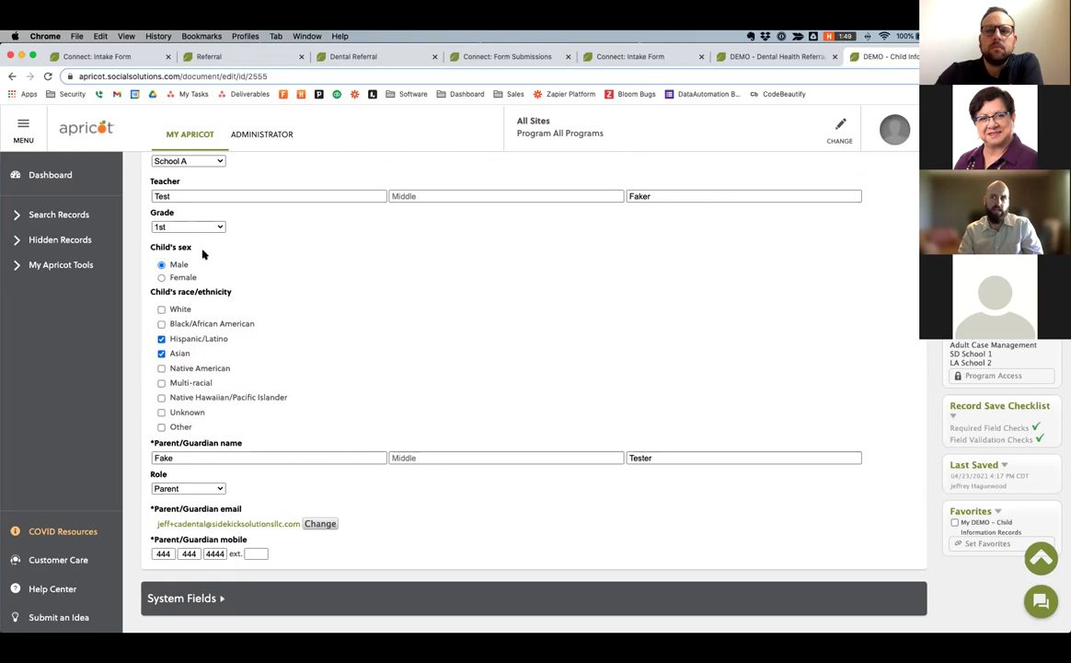
scroll(216, 414, "up", 1)
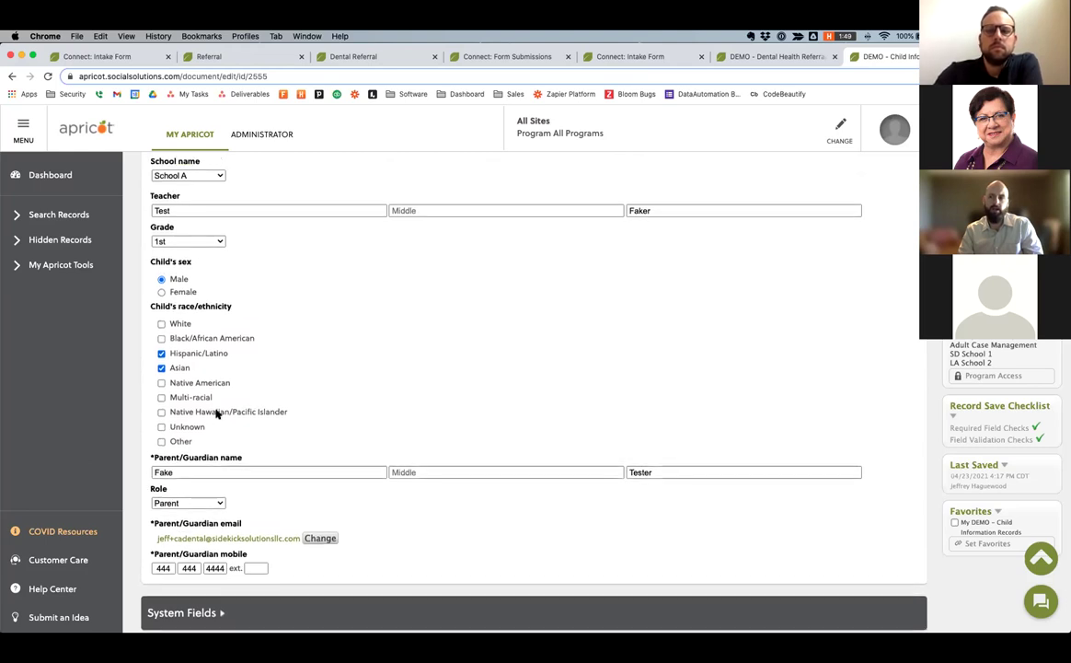
scroll(221, 413, "down", 1)
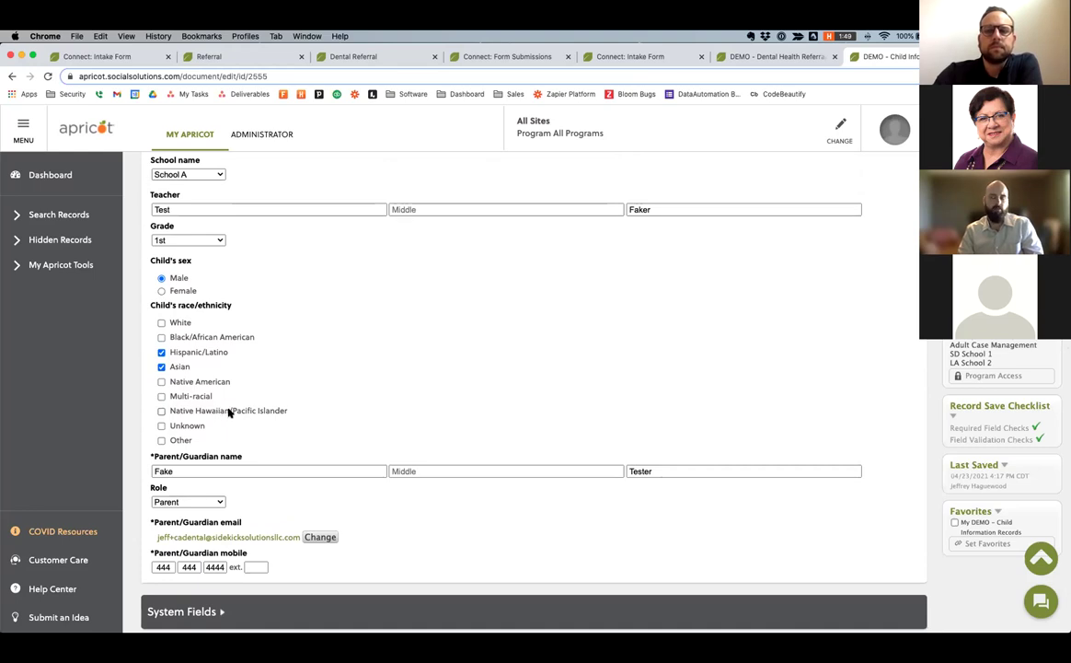
scroll(266, 243, "up", 1)
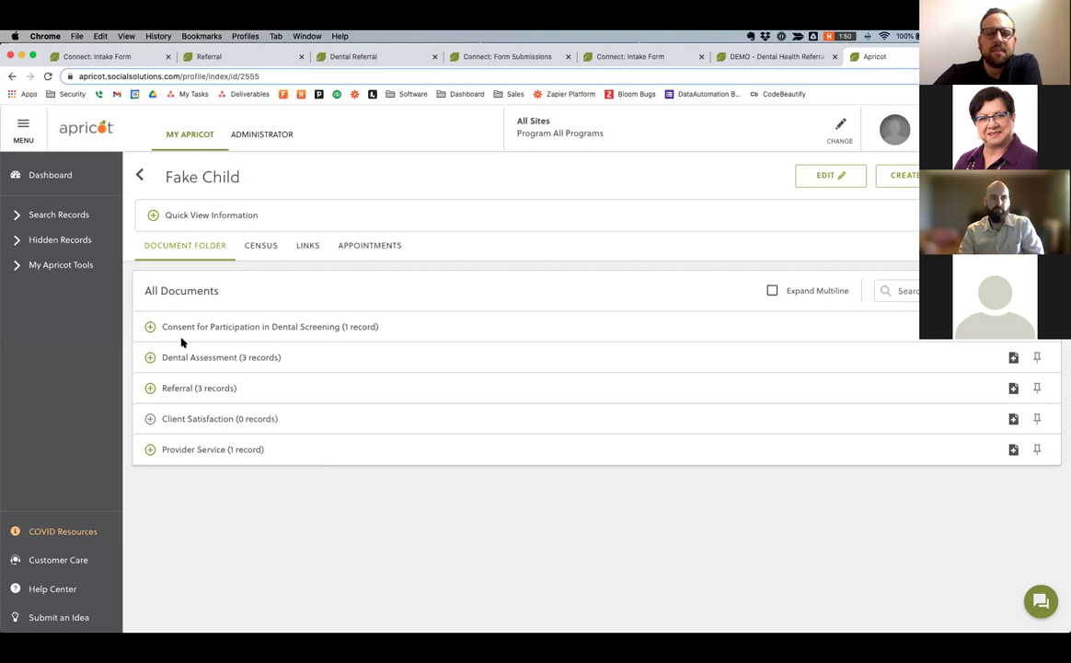
Open the 05/19/2021 dental assessment and highlight its Treatment urgency question.
left_click(150, 357)
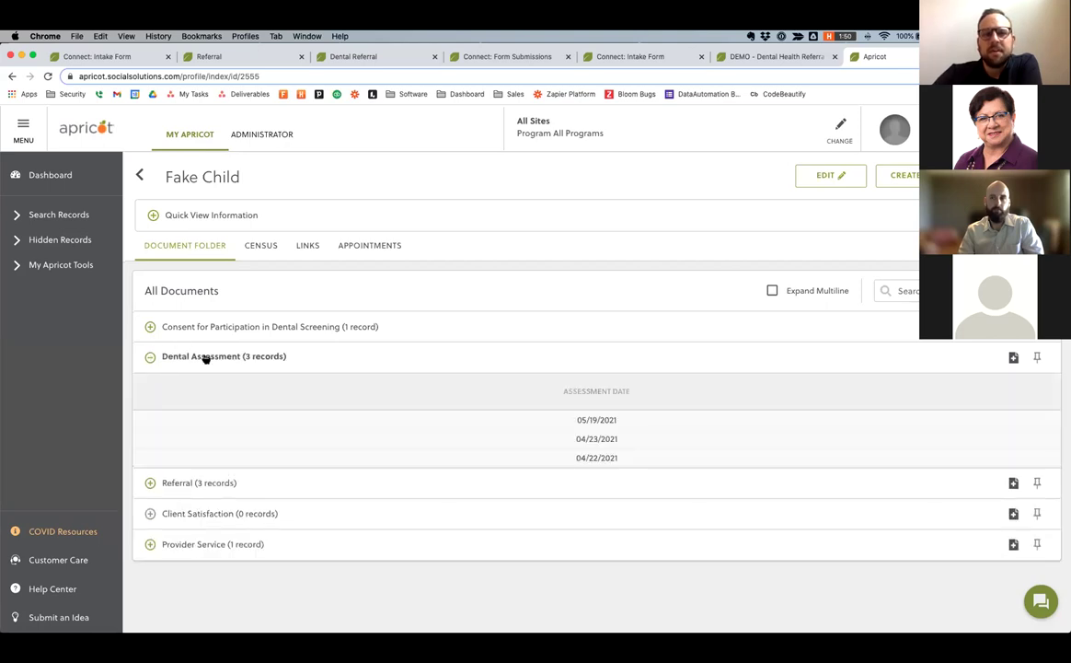
scroll(184, 362, "down", 1)
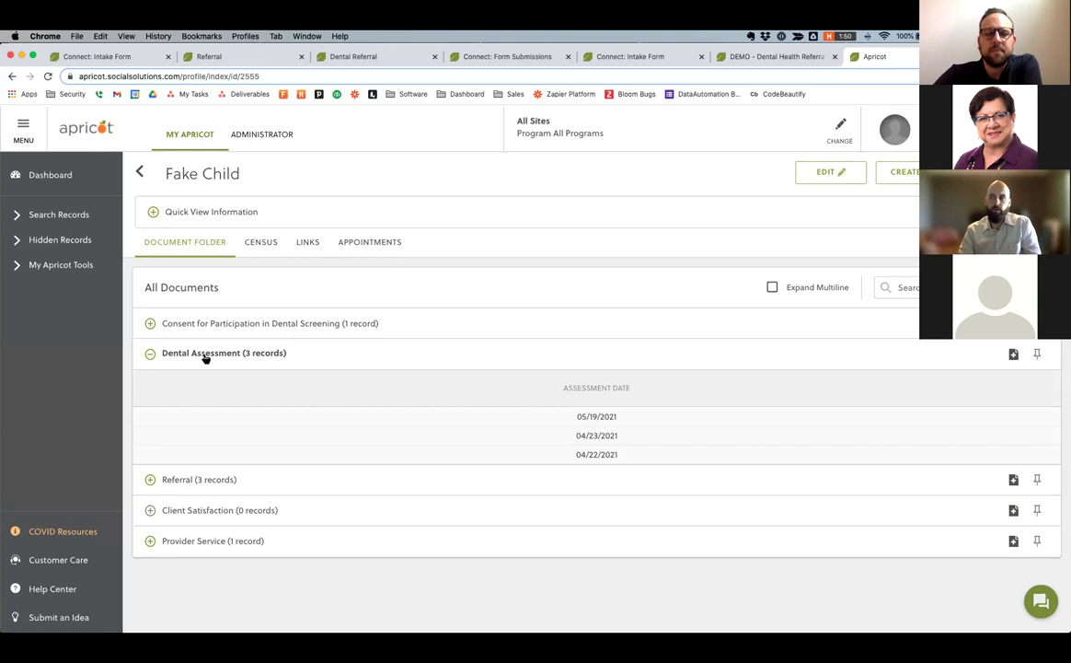
scroll(594, 374, "down", 1)
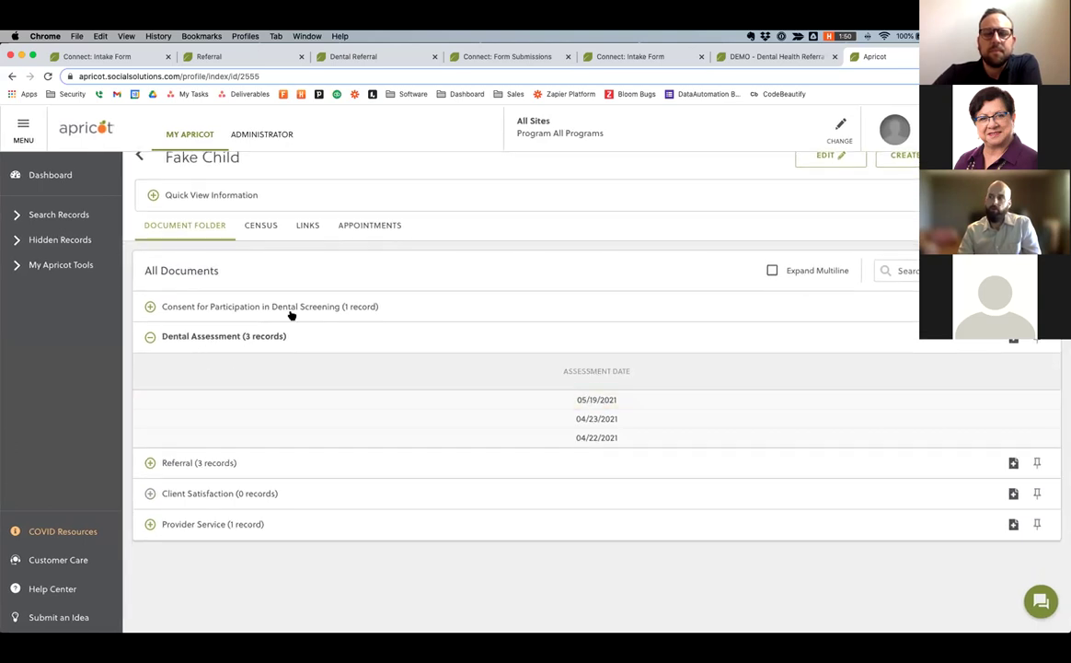
left_click(595, 403)
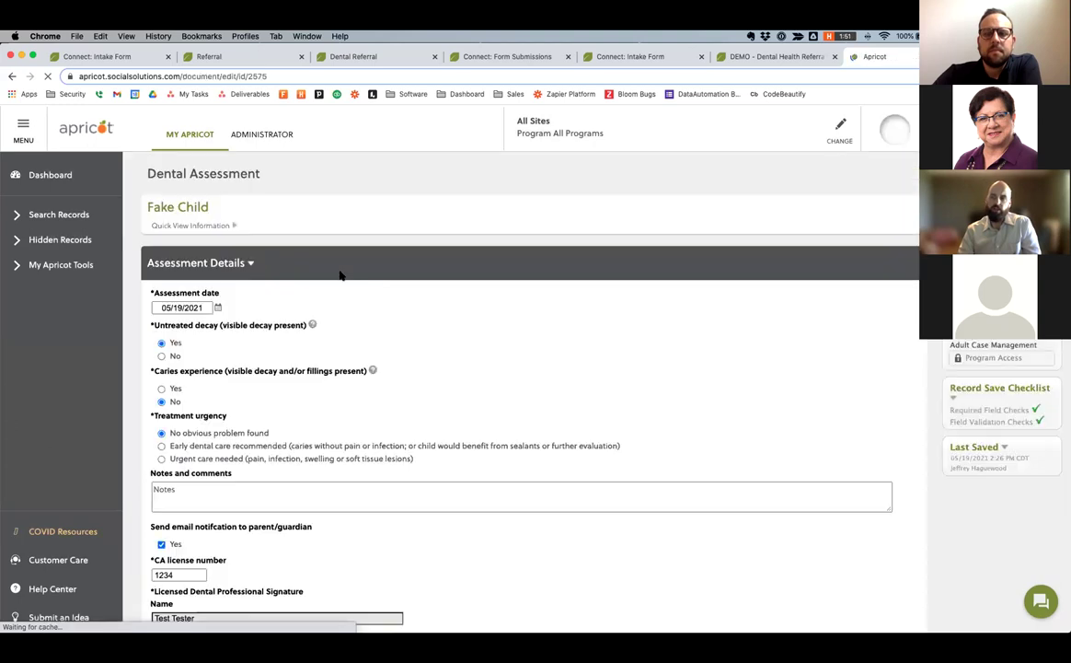
scroll(285, 262, "down", 2)
scroll(172, 169, "up", 3)
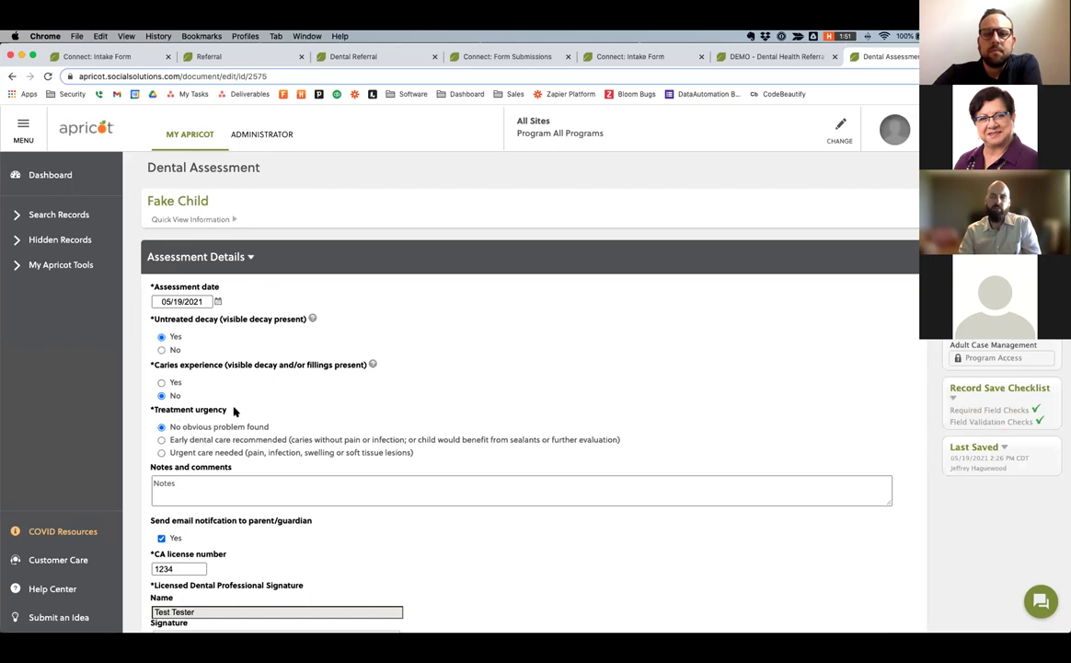
left_click_drag(231, 414, 148, 410)
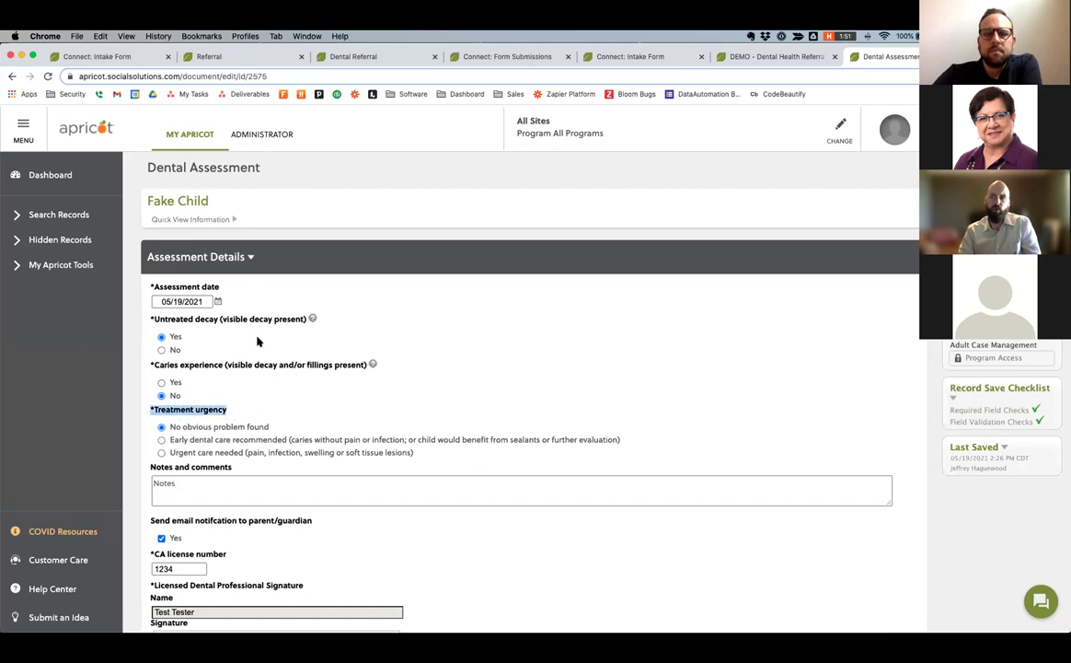
scroll(256, 342, "up", 1)
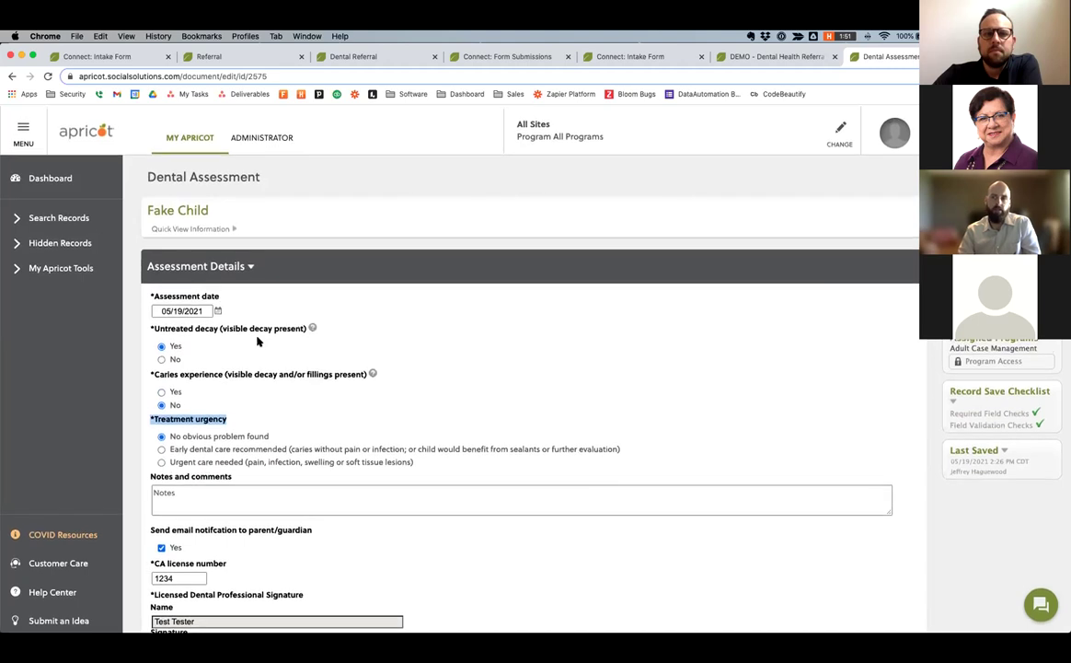
Return to the child's folder and list all three dental assessment dates.
left_click(934, 174)
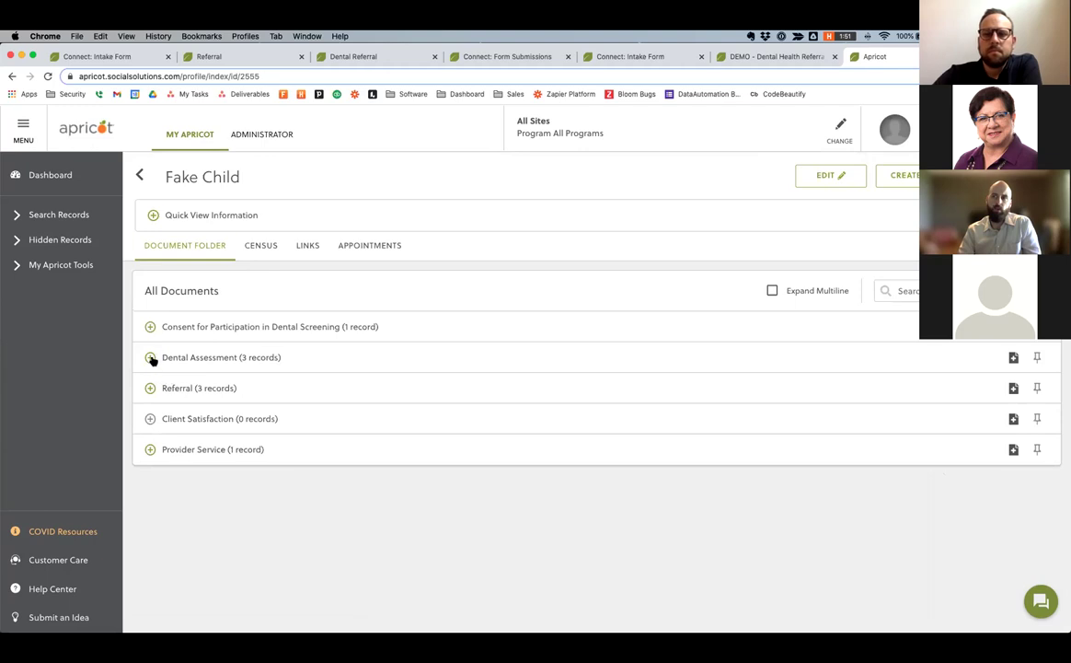
left_click(239, 356)
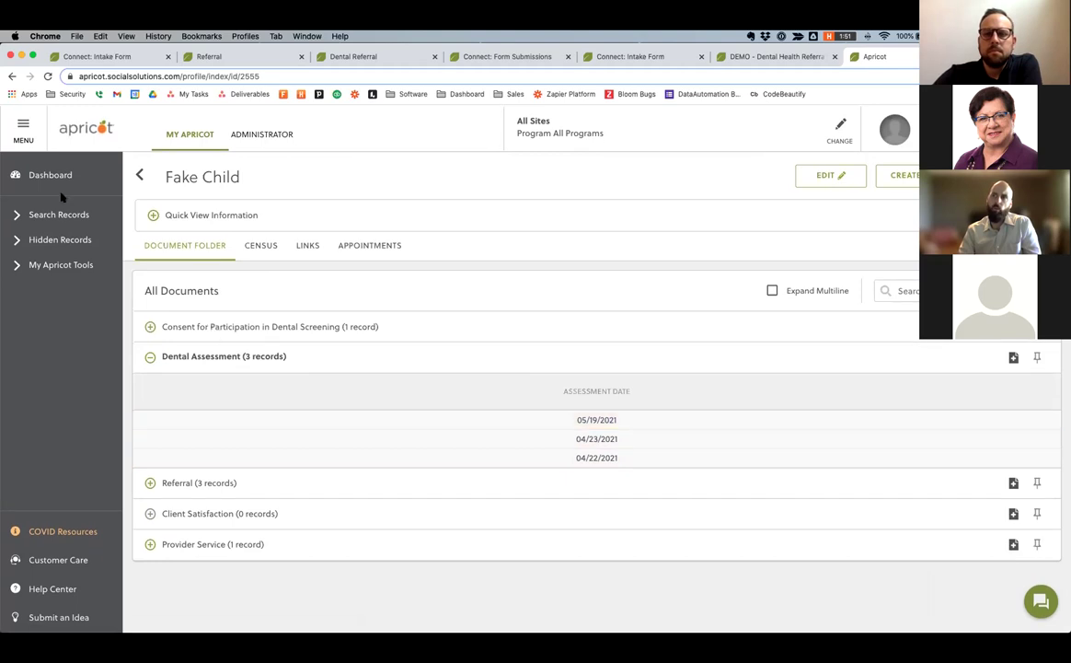
left_click(60, 215)
Open the test participant's profile and add a new Arizona Self-Sufficiency Matrix Assessment.
left_click(60, 238)
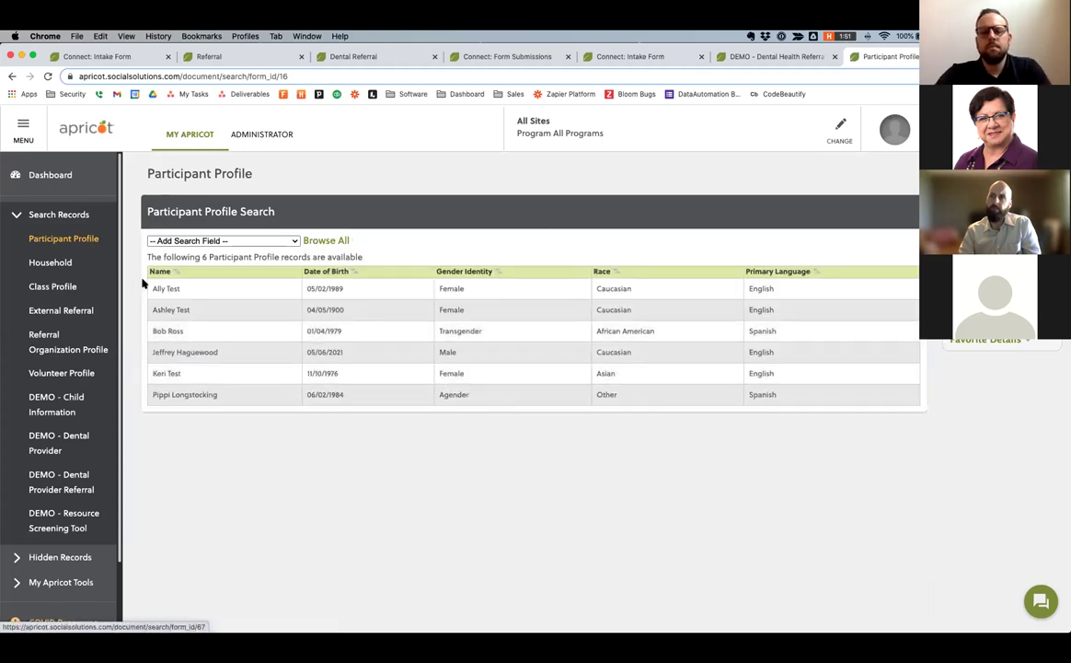
left_click(393, 300)
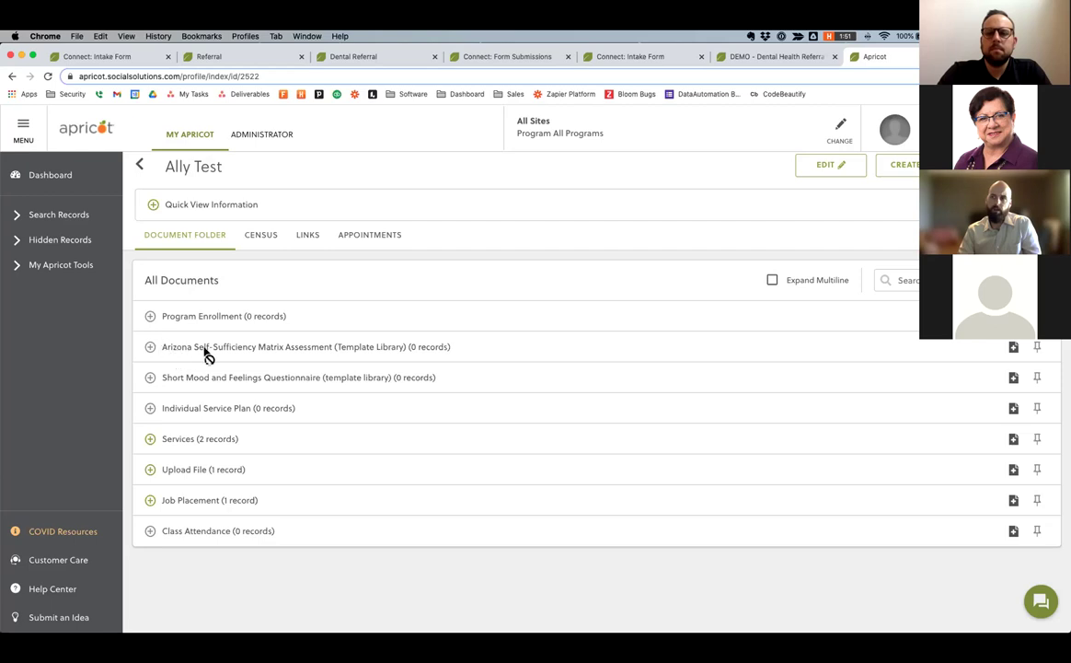
left_click(1012, 347)
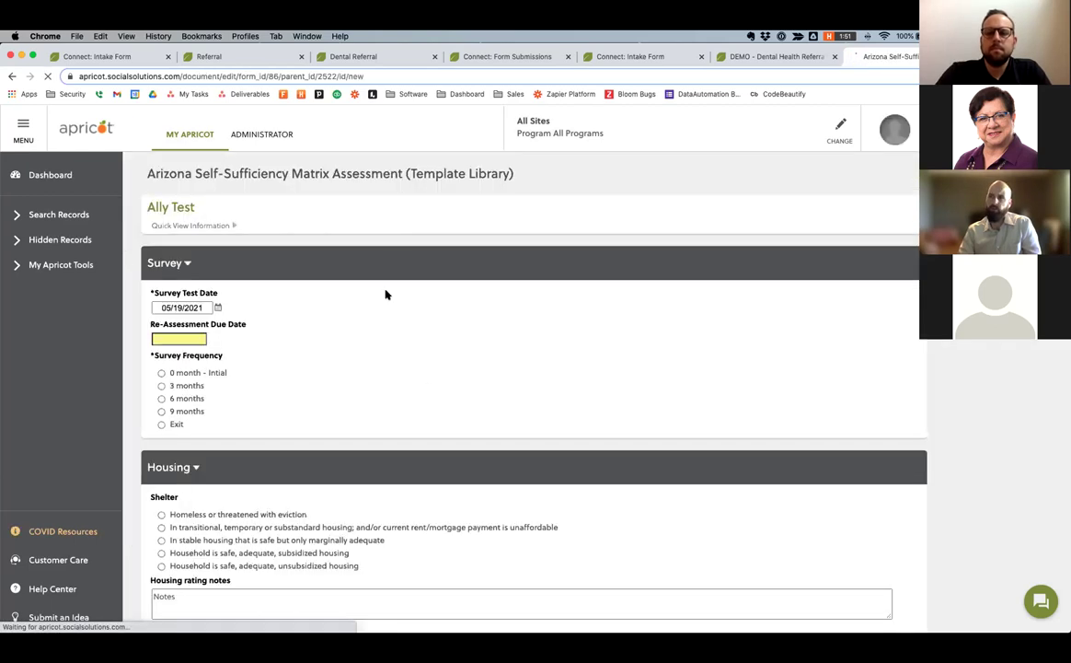
scroll(280, 171, "down", 1)
scroll(281, 171, "up", 1)
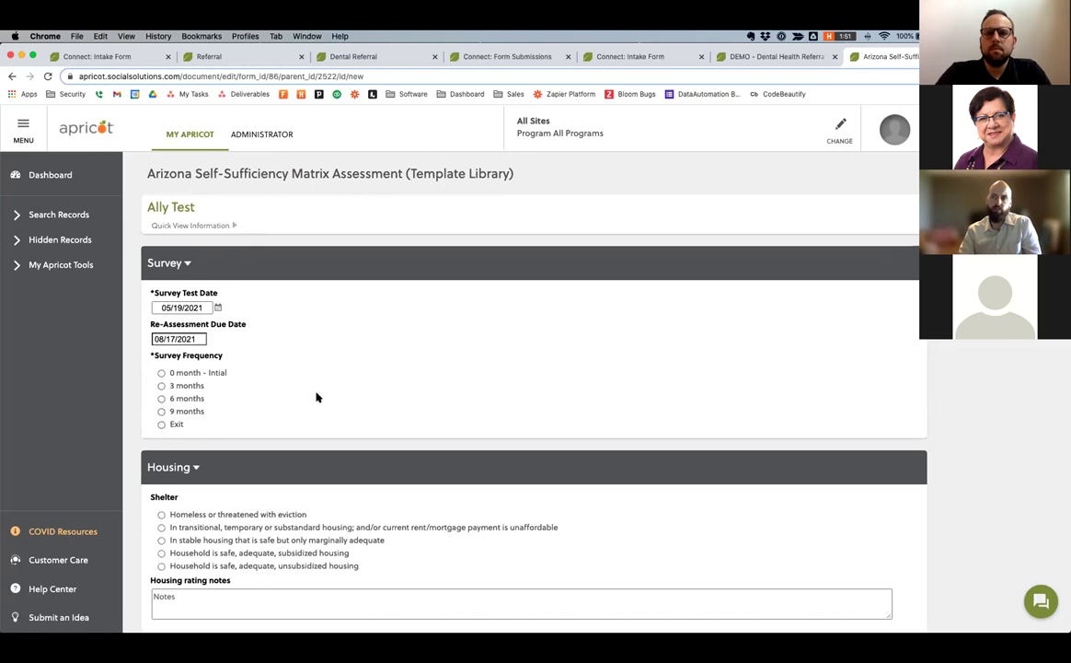
scroll(316, 397, "down", 5)
Rate shelter as transitional housing, employment as full-time inadequate pay, income as meeting basic needs.
left_click(162, 329)
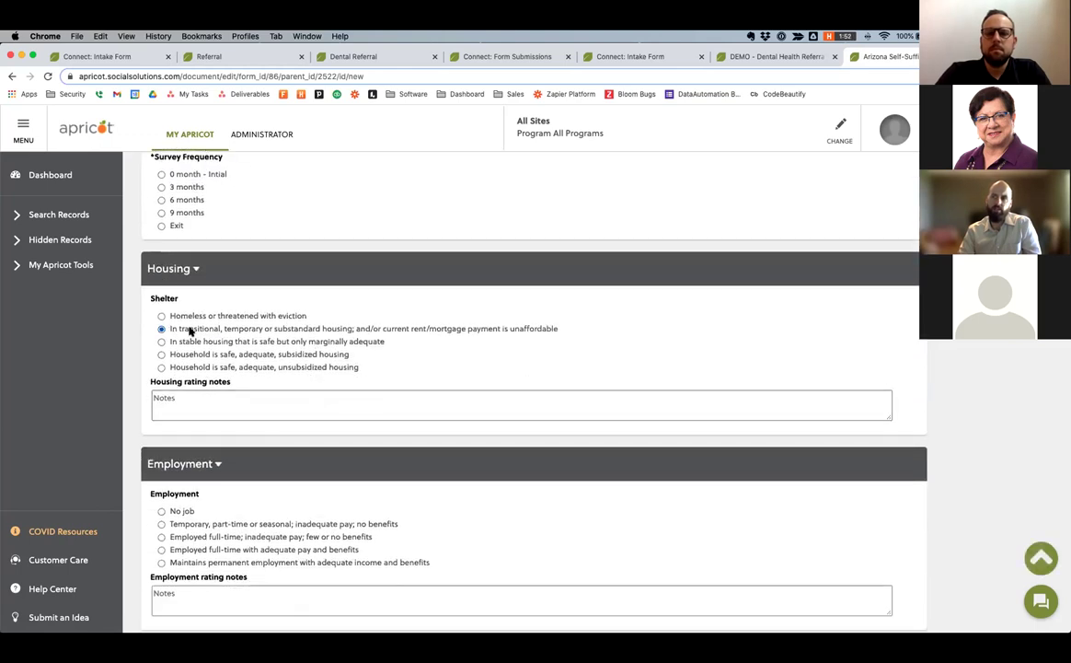
scroll(191, 331, "down", 2)
left_click(161, 454)
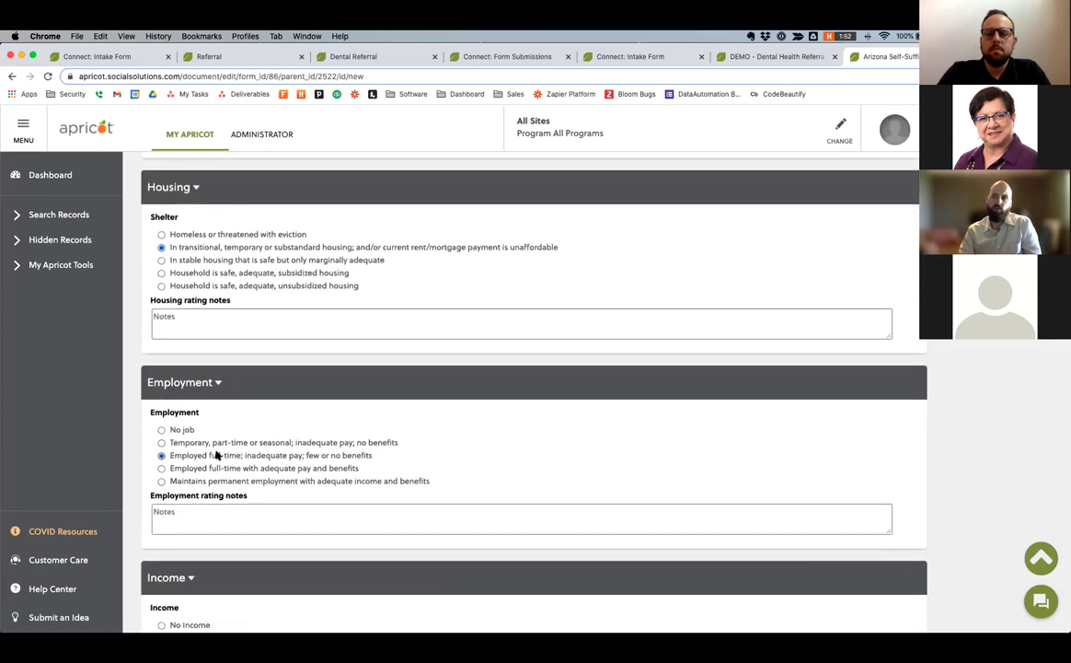
scroll(216, 453, "down", 3)
left_click(161, 523)
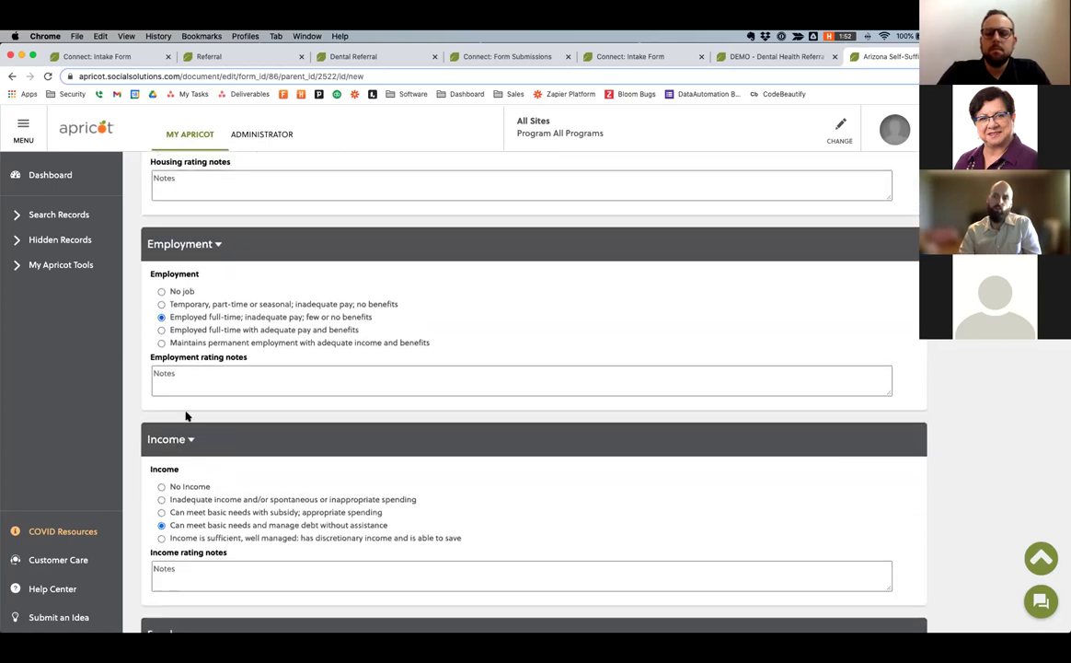
Rate children's education as occasional attendance and adult education as diploma/GED, then save to the folder.
scroll(186, 416, "down", 5)
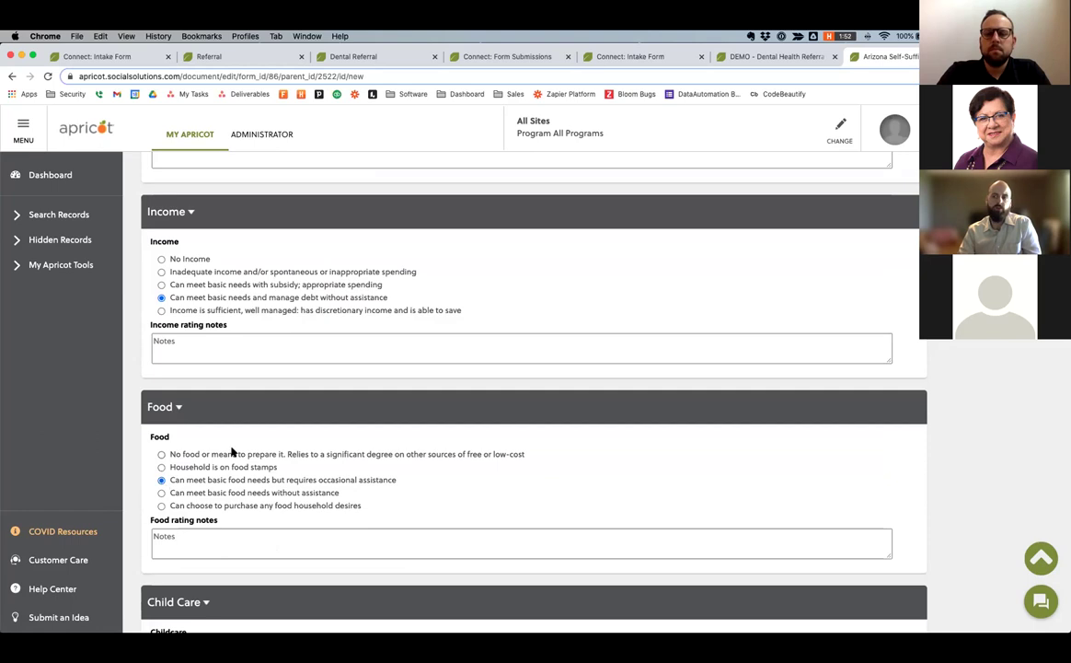
scroll(152, 515, "down", 3)
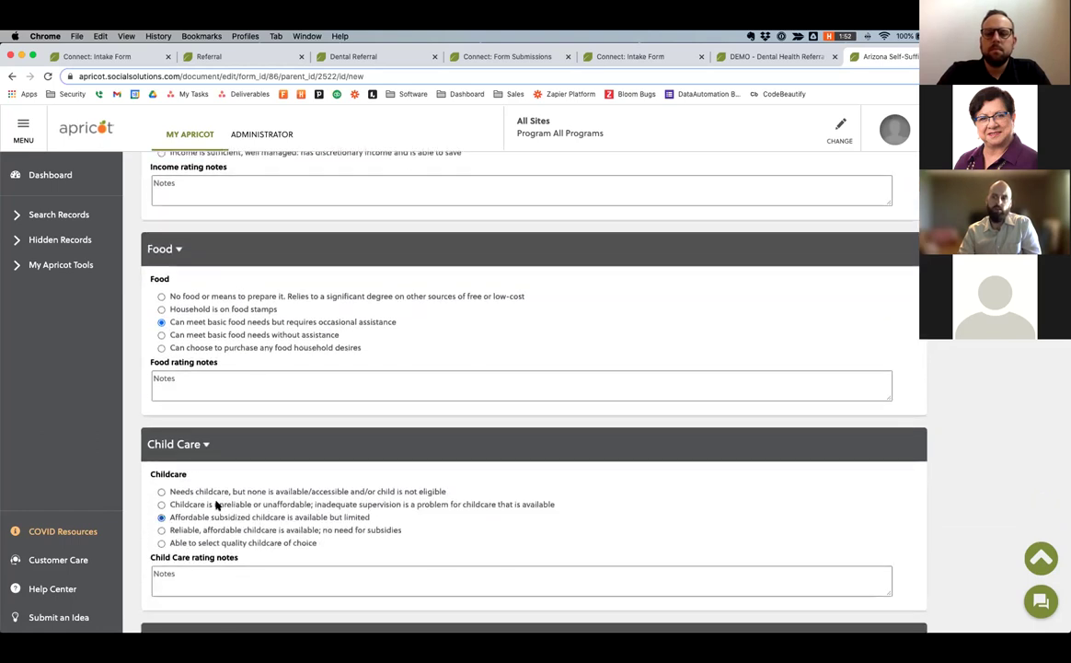
scroll(217, 504, "down", 4)
left_click(162, 510)
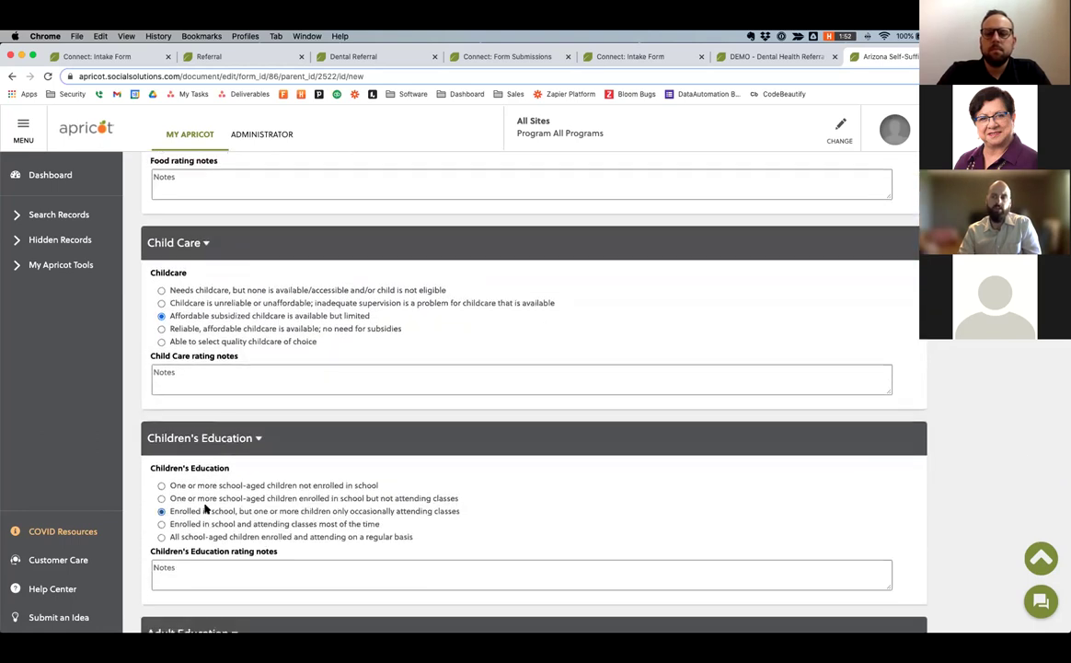
scroll(205, 507, "down", 4)
left_click(163, 541)
scroll(552, 489, "down", 2)
scroll(654, 484, "up", 20)
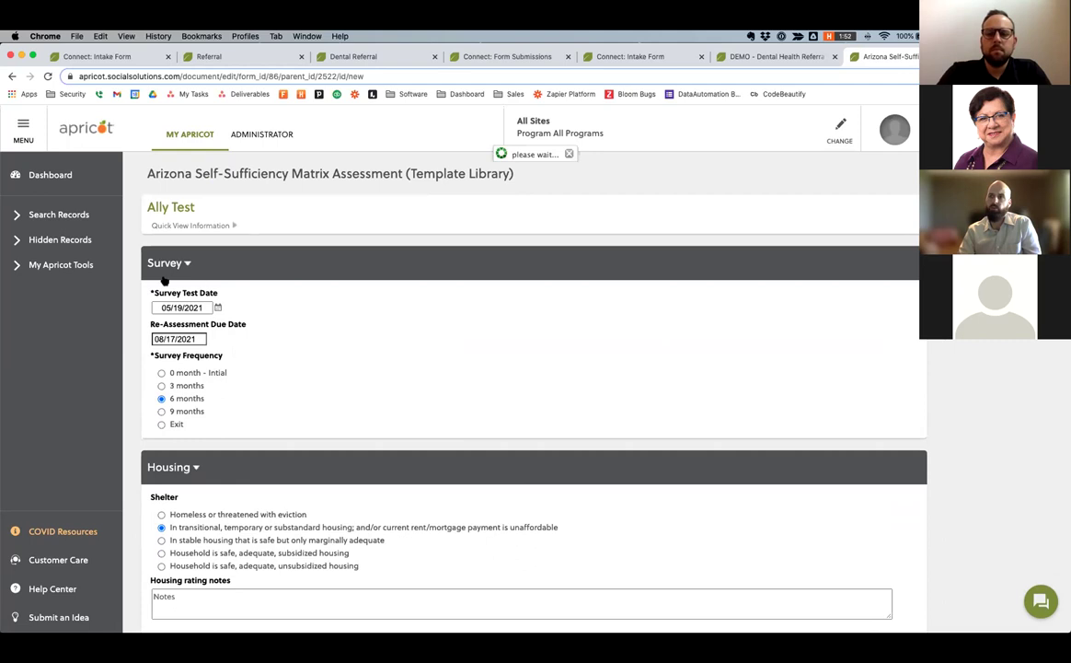
left_click(525, 181)
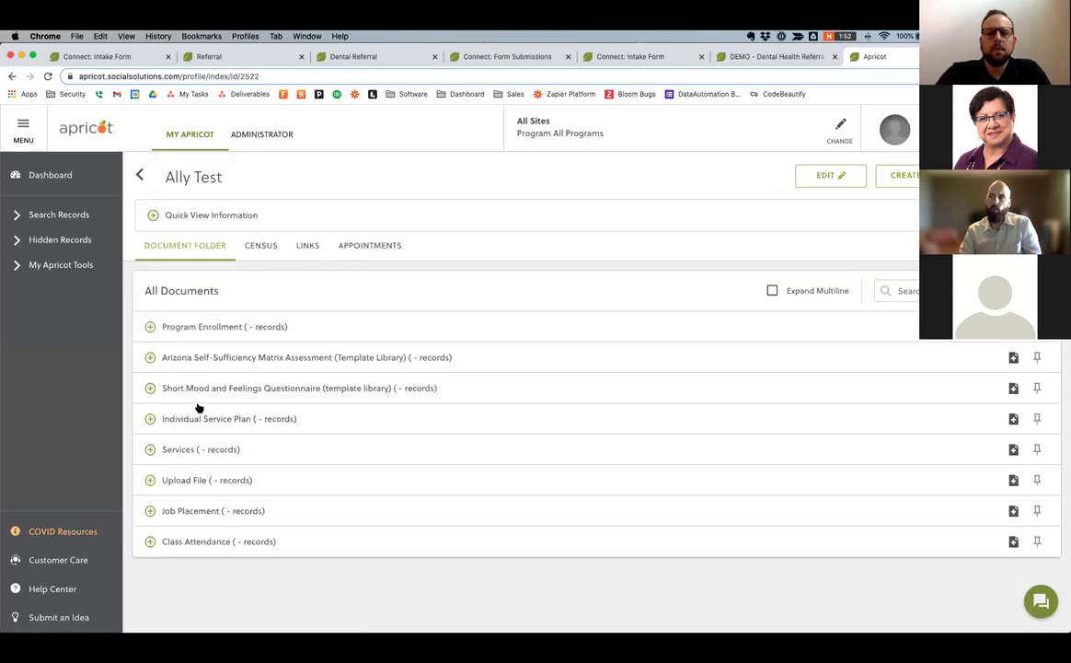
Expand the Arizona Self-Sufficiency Matrix Assessment row to show the 05/19/2021 record scoring 21.
left_click(149, 357)
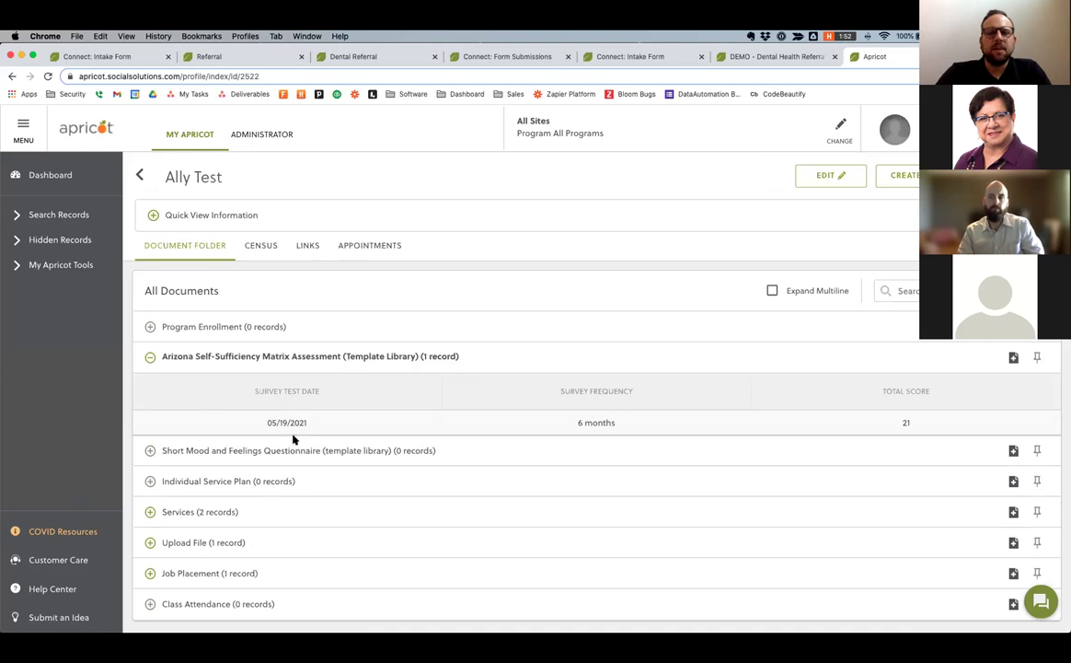
Open Form Designer's Standard Forms list and expand DEMO - Child Information.
left_click(251, 136)
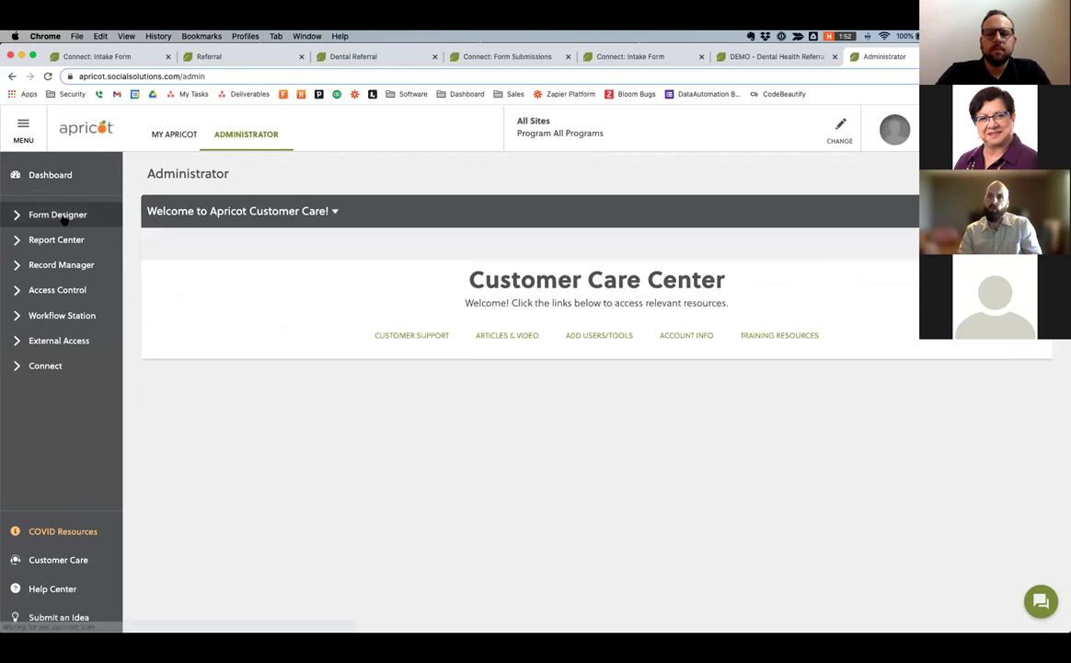
left_click(67, 214)
left_click(71, 238)
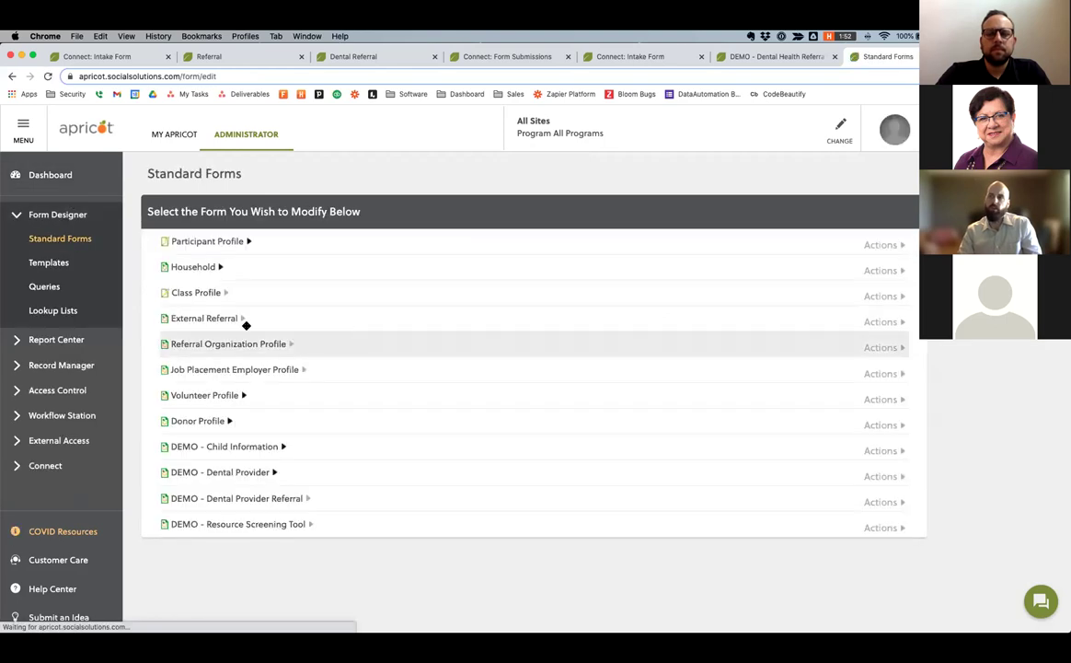
left_click(274, 472)
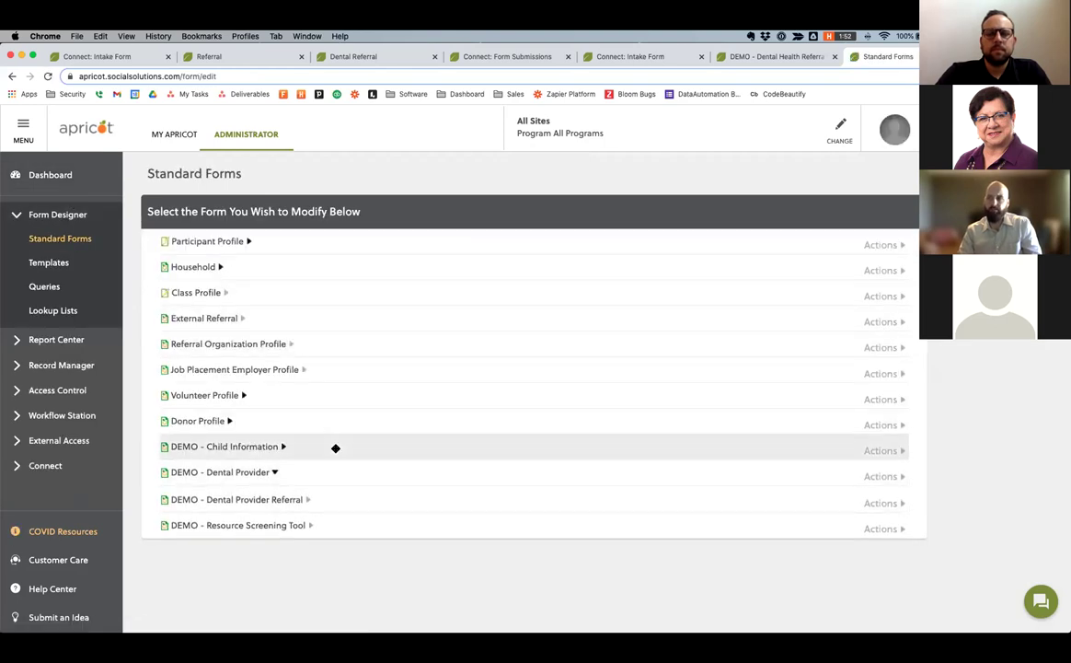
scroll(441, 461, "down", 2)
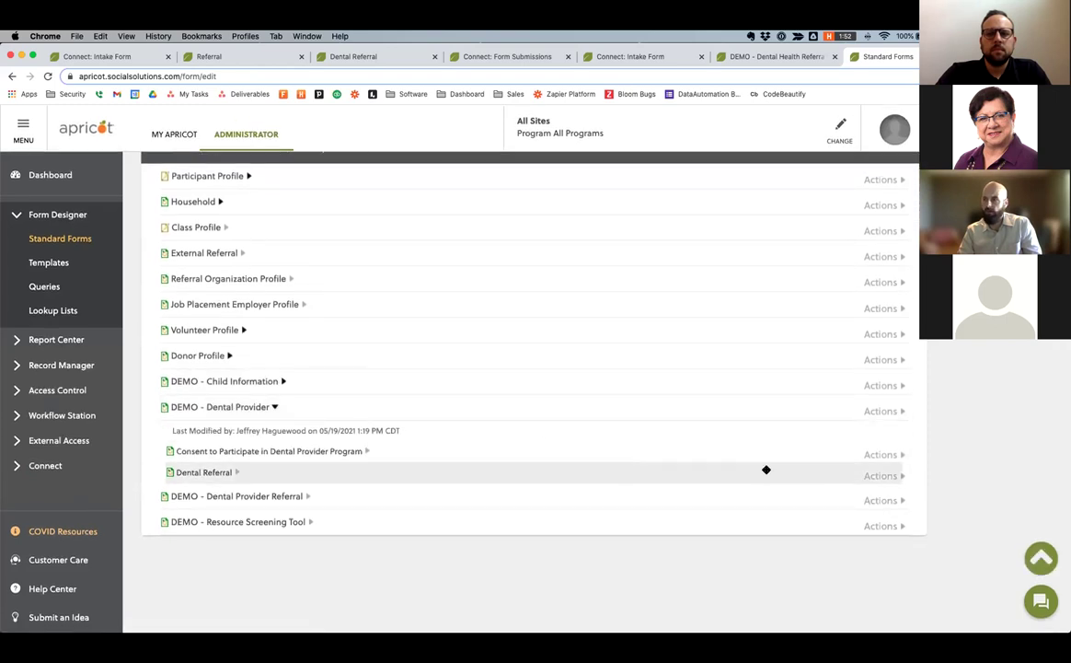
left_click(282, 381)
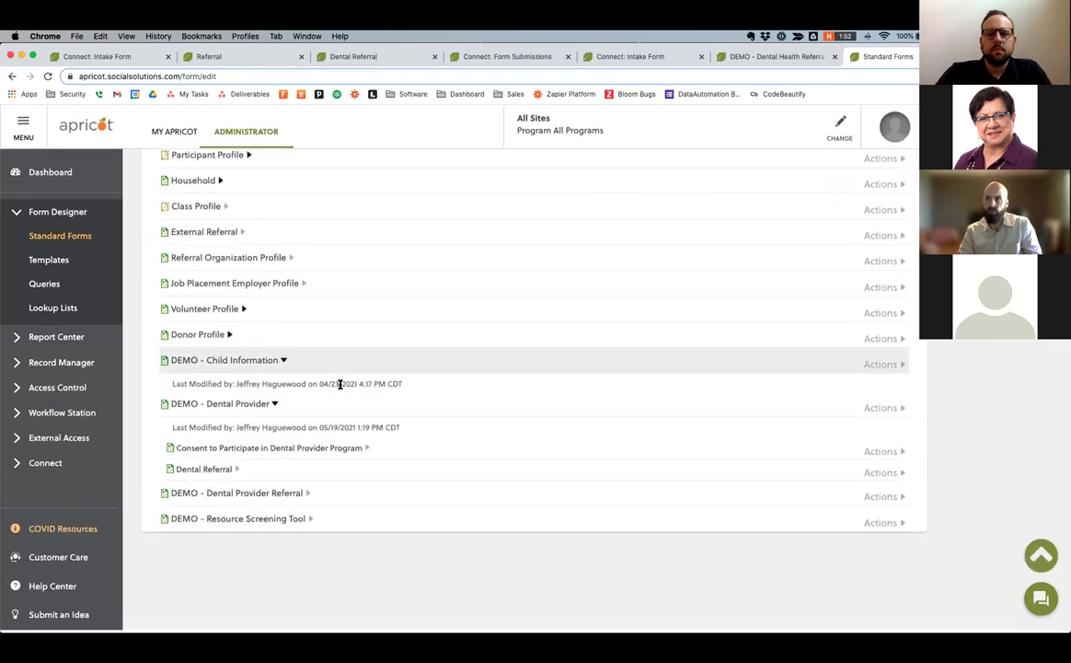
scroll(442, 391, "down", 2)
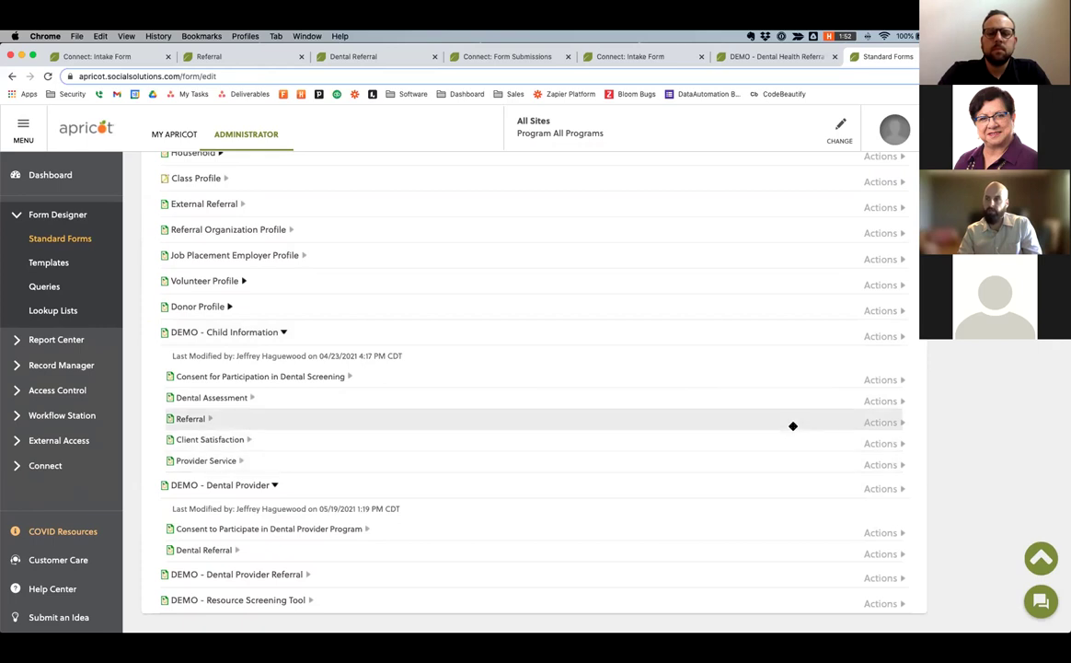
Edit the Dental Assessment form and bring up its email trigger field properties.
left_click(865, 402)
left_click(888, 422)
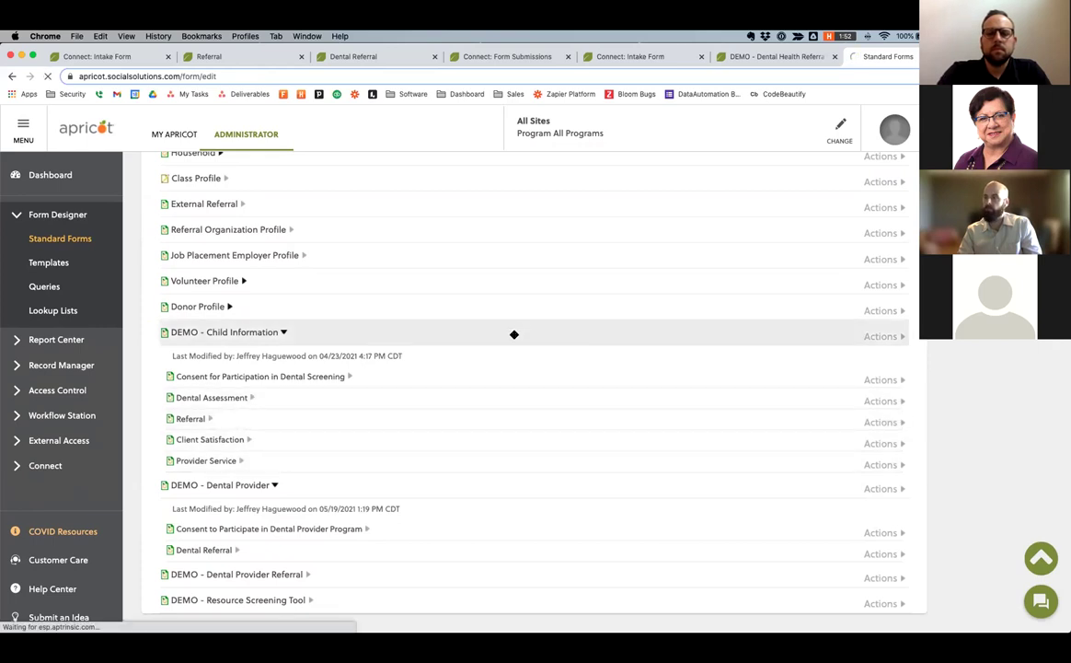
scroll(365, 223, "down", 6)
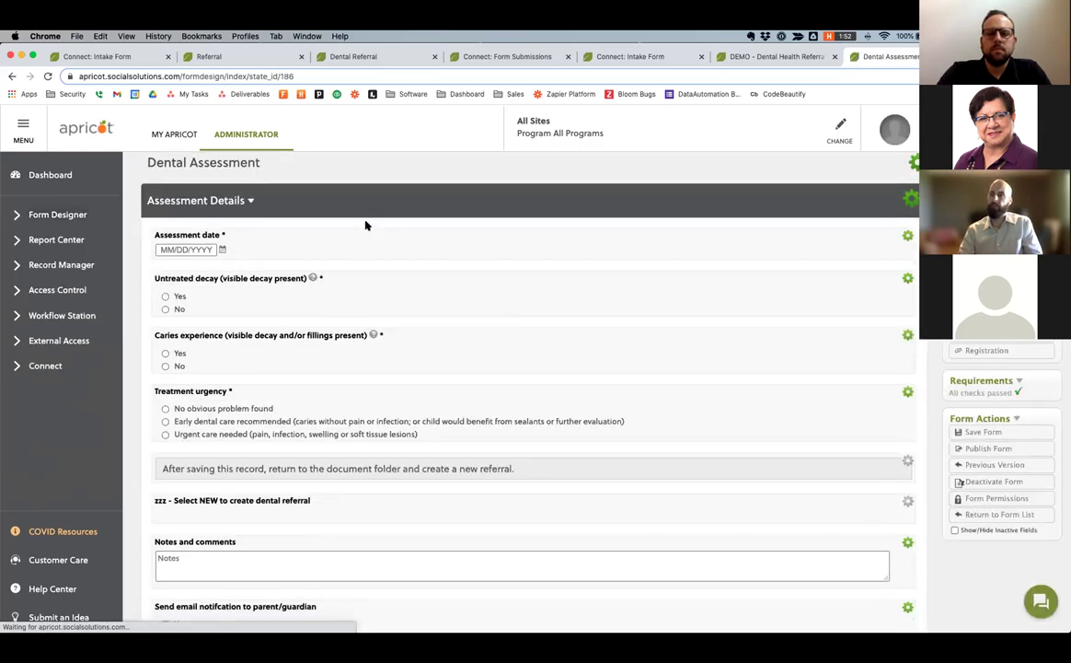
scroll(366, 223, "down", 2)
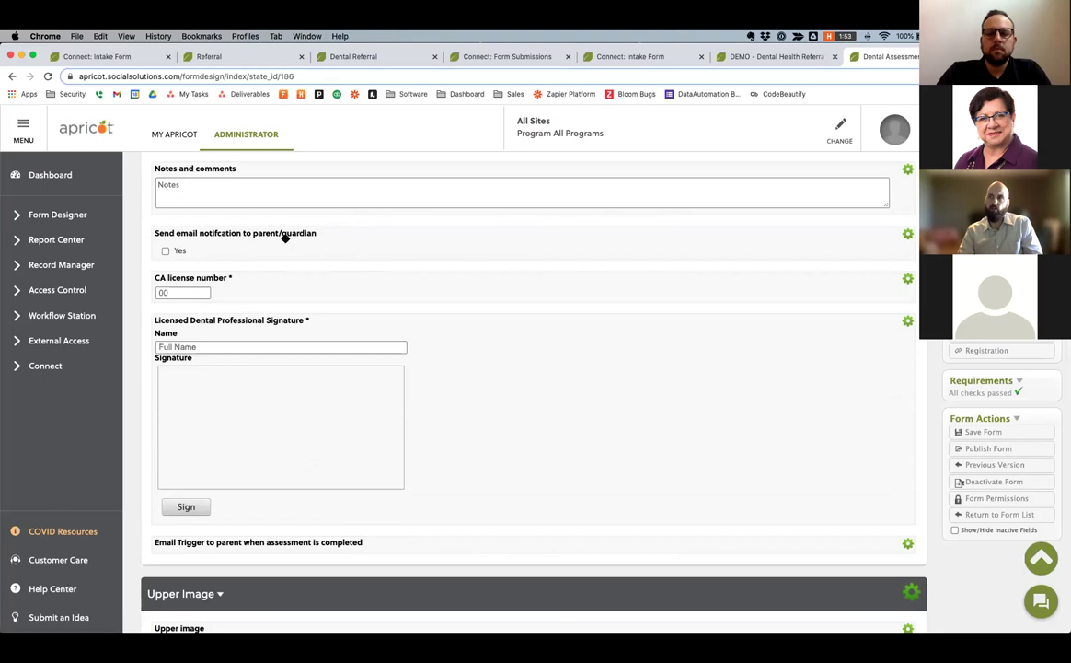
scroll(267, 237, "down", 1)
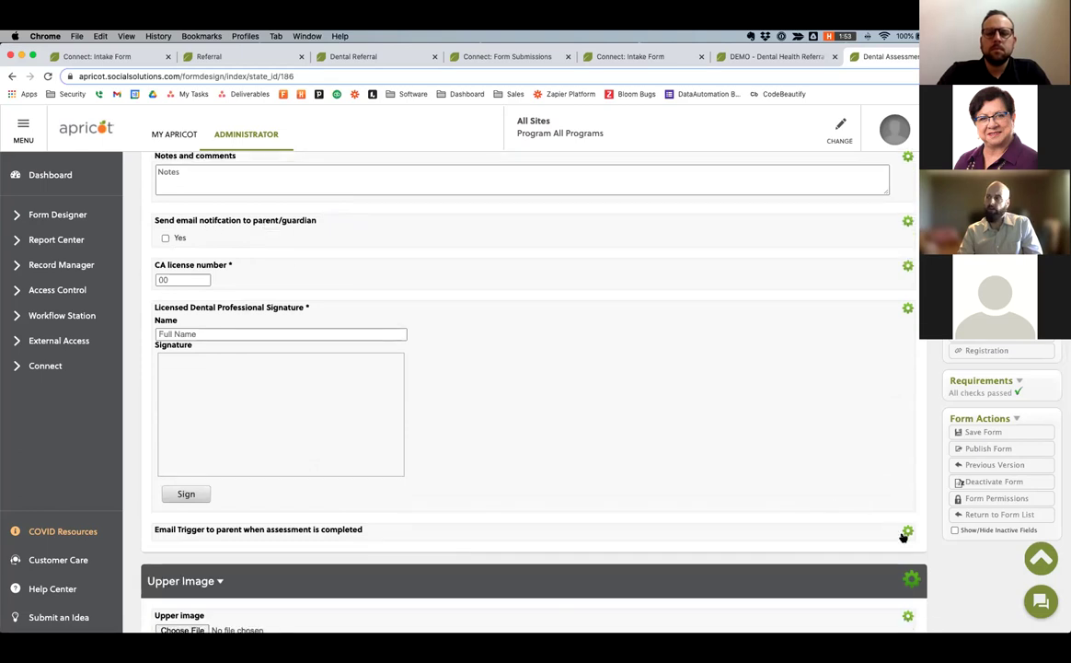
left_click(908, 534)
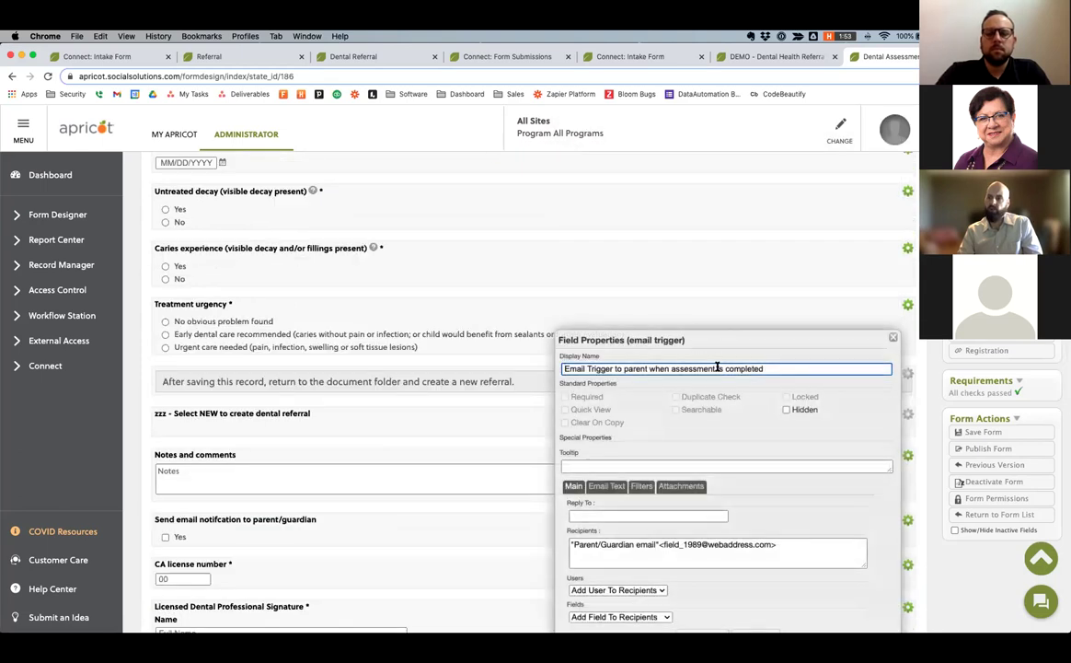
Review the email trigger's subject, full body text and its create/update filter conditions.
left_click_drag(741, 211, 556, 198)
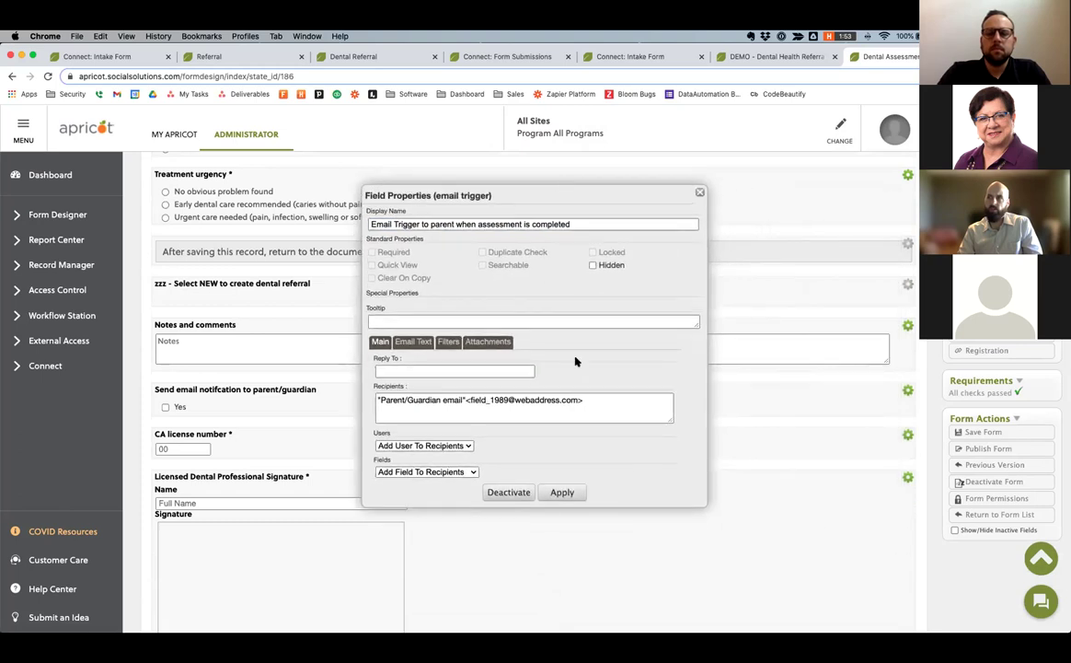
left_click_drag(705, 506, 749, 538)
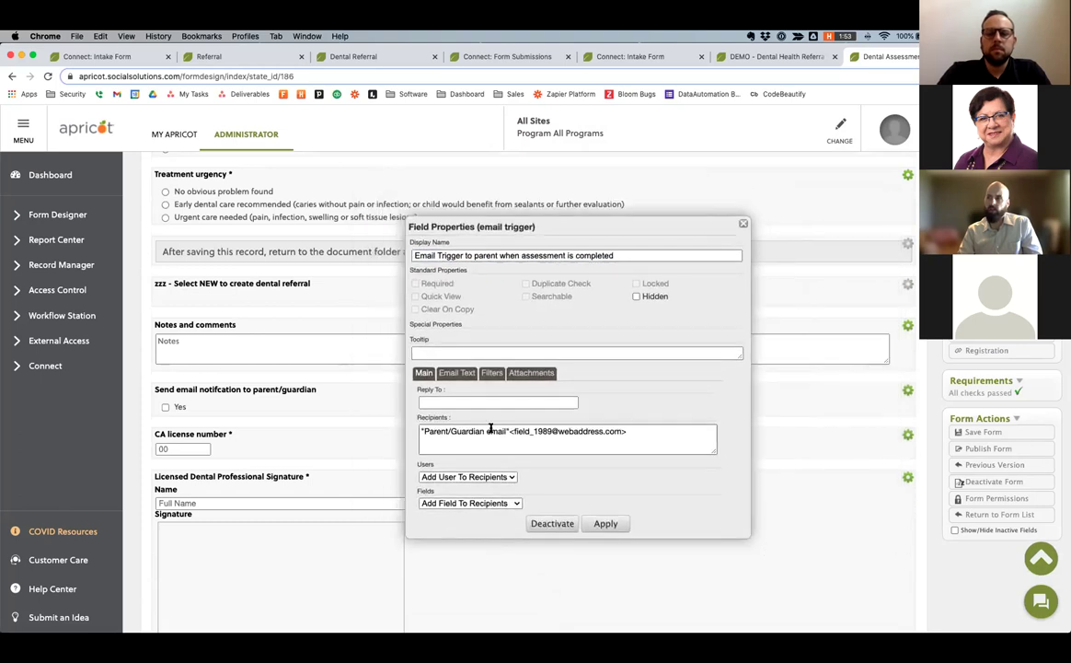
left_click(474, 375)
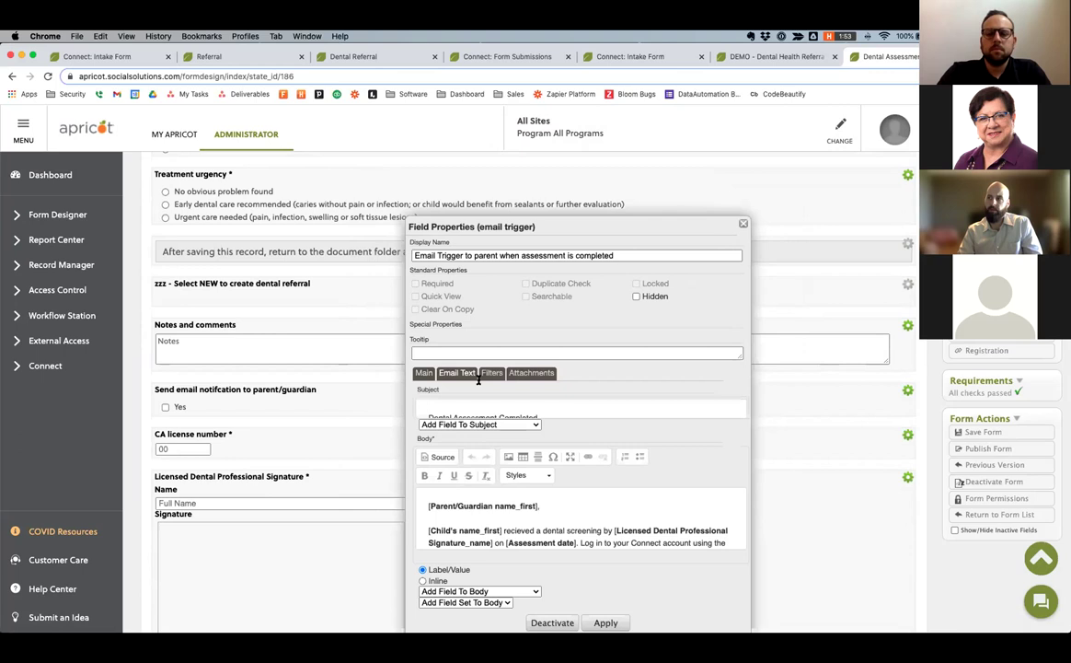
left_click(479, 507)
scroll(539, 506, "down", 1)
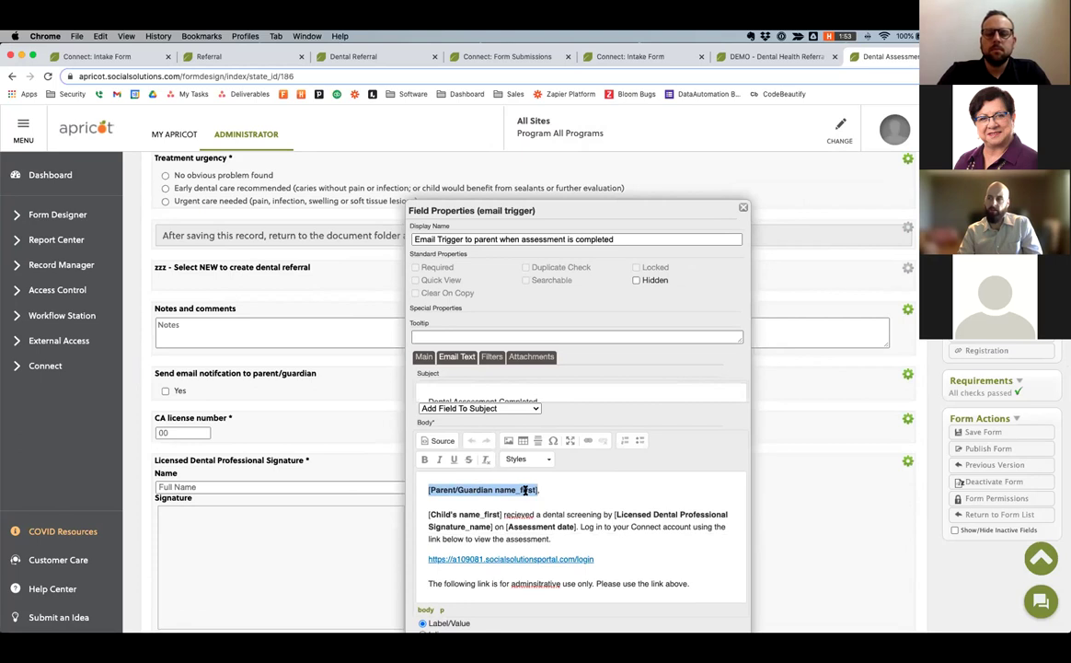
scroll(525, 489, "down", 3)
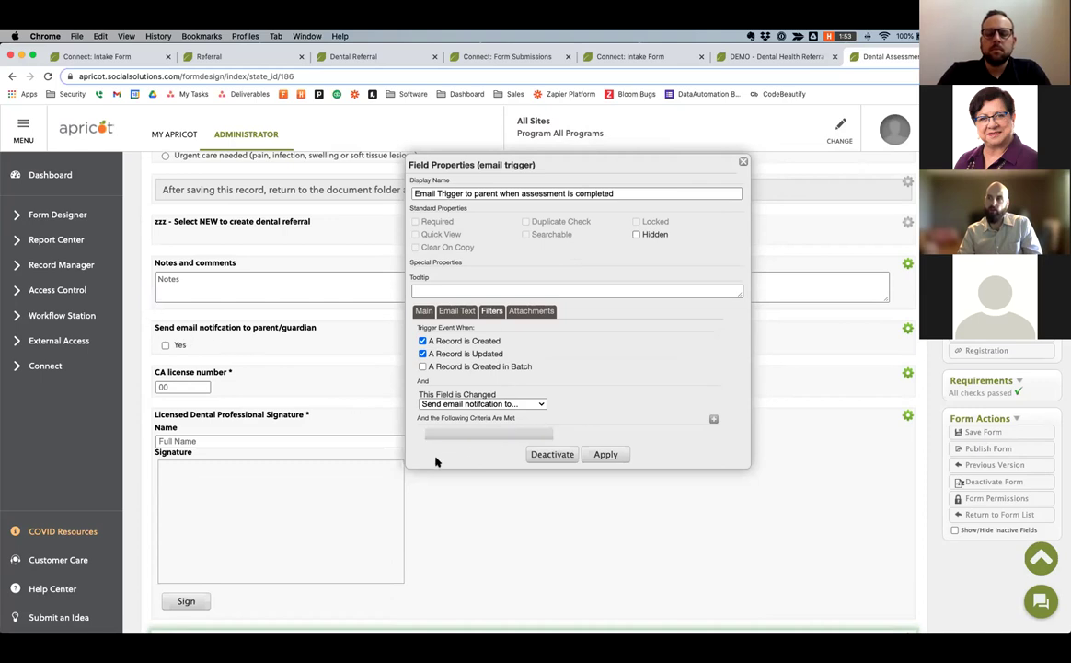
Close the trigger settings, highlight the parent and child names in the received email PDF, and return to Apricot.
key("Escape")
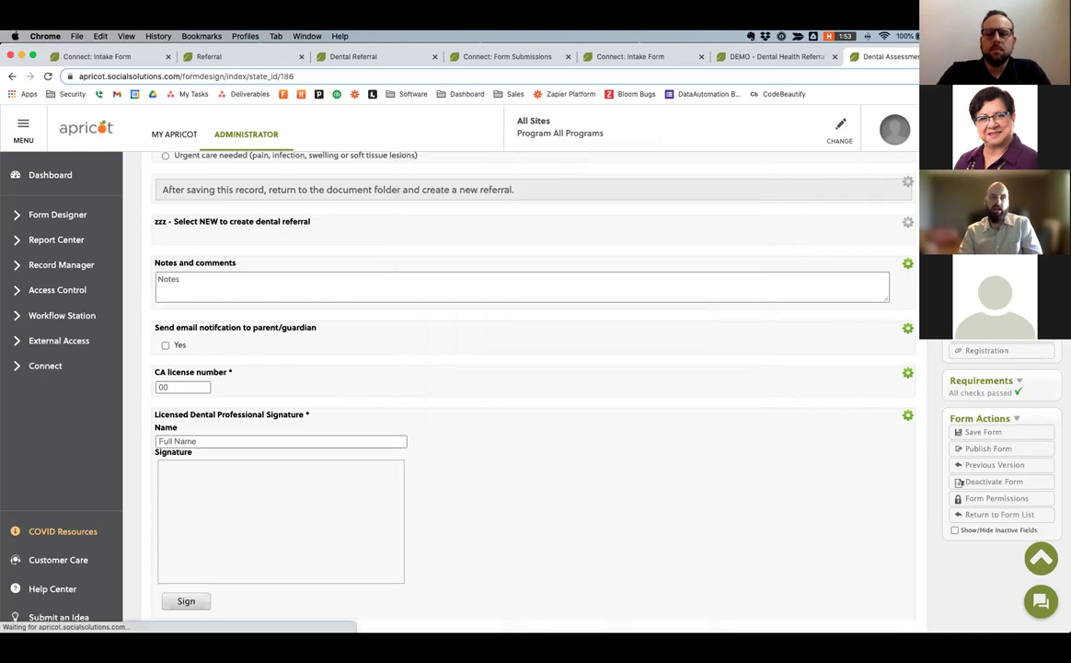
key("super+Tab")
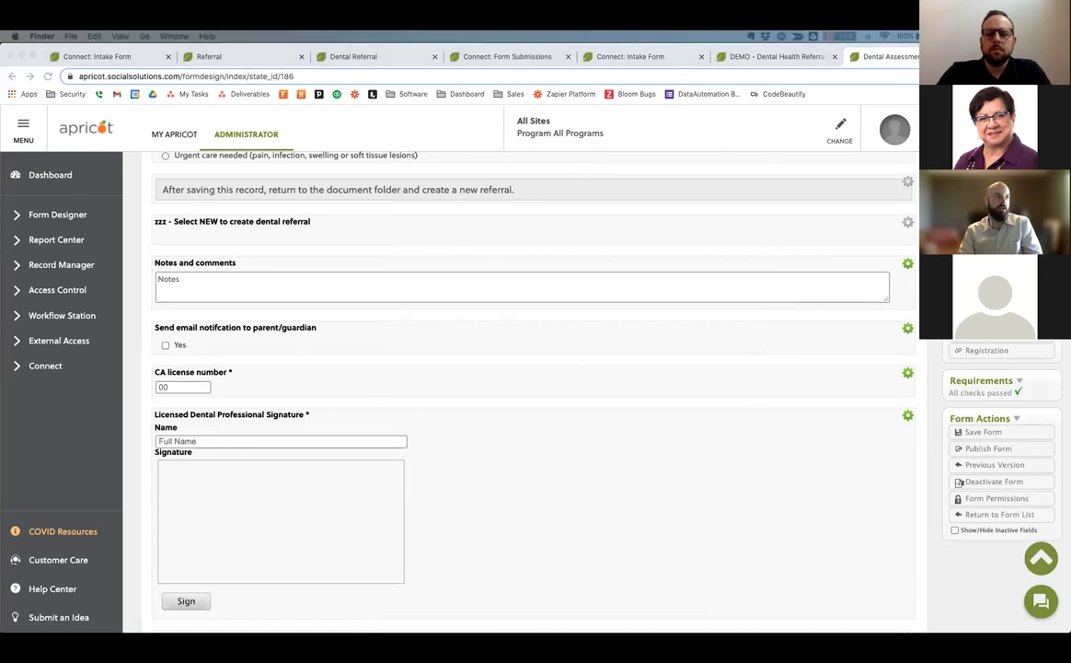
key("super+Tab")
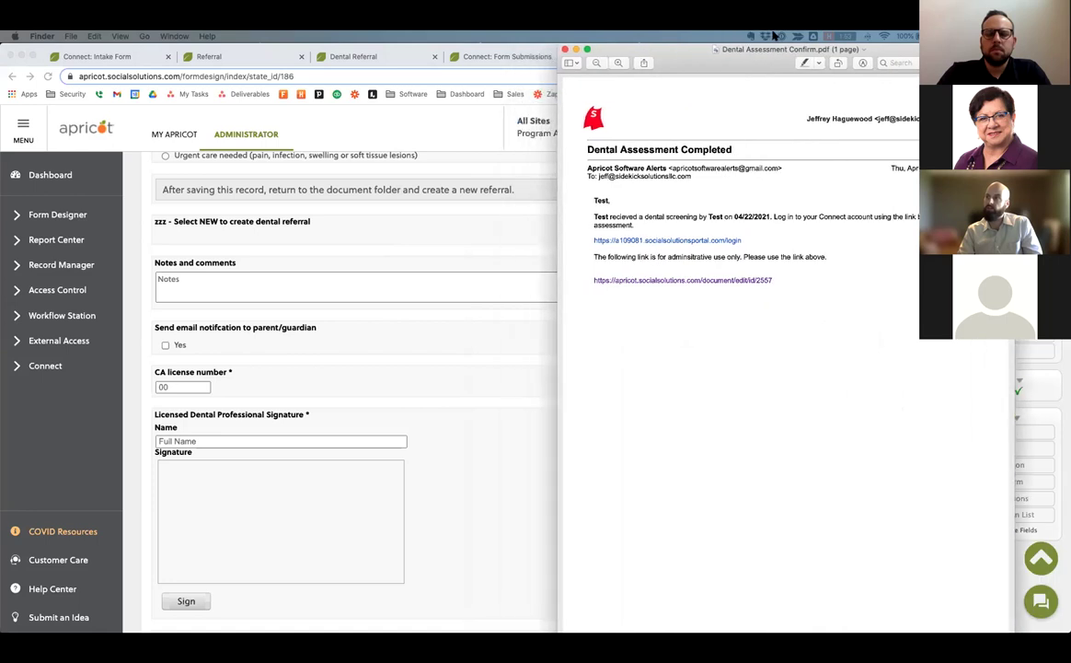
left_click_drag(592, 200, 607, 217)
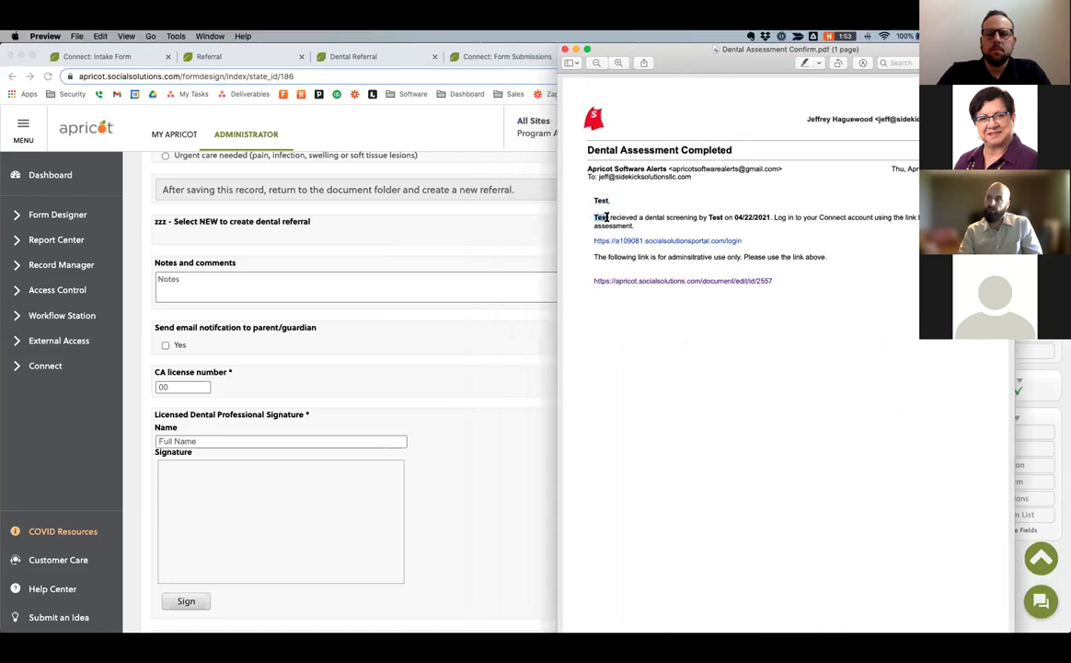
left_click_drag(709, 218, 769, 217)
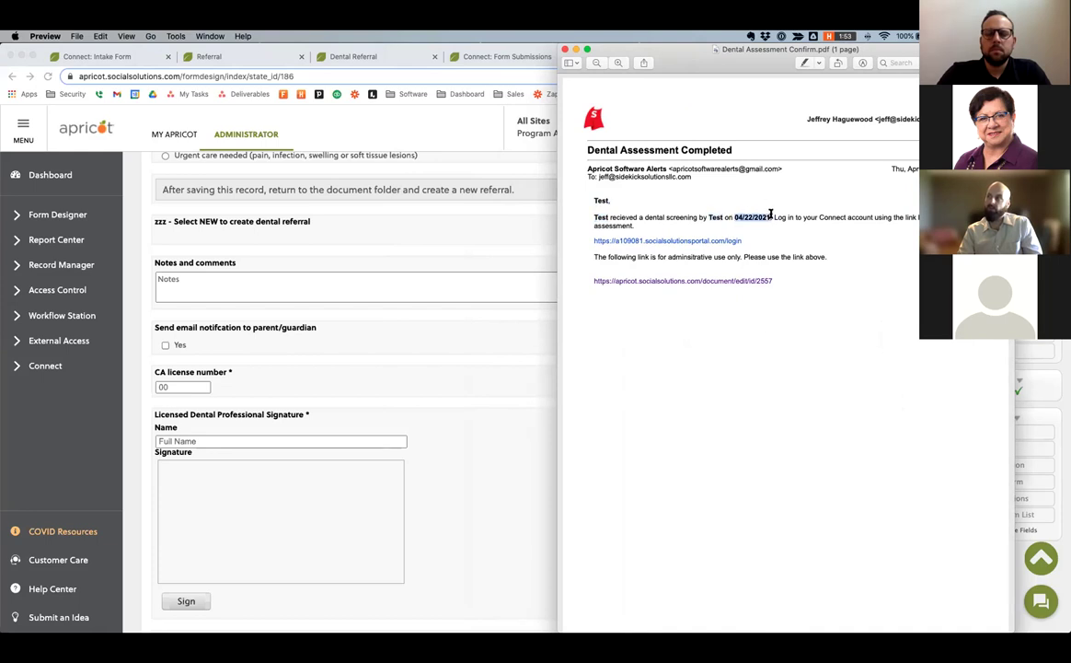
left_click(416, 282)
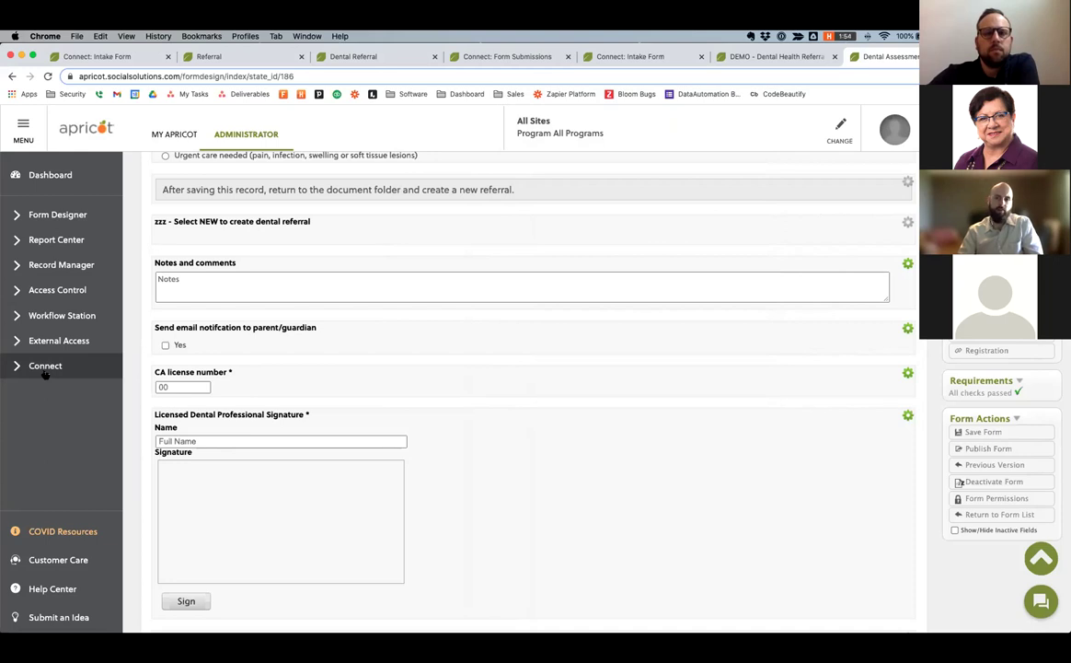
left_click(45, 373)
Create a new direct message titled 'Test' with participant type Participants.
left_click(60, 437)
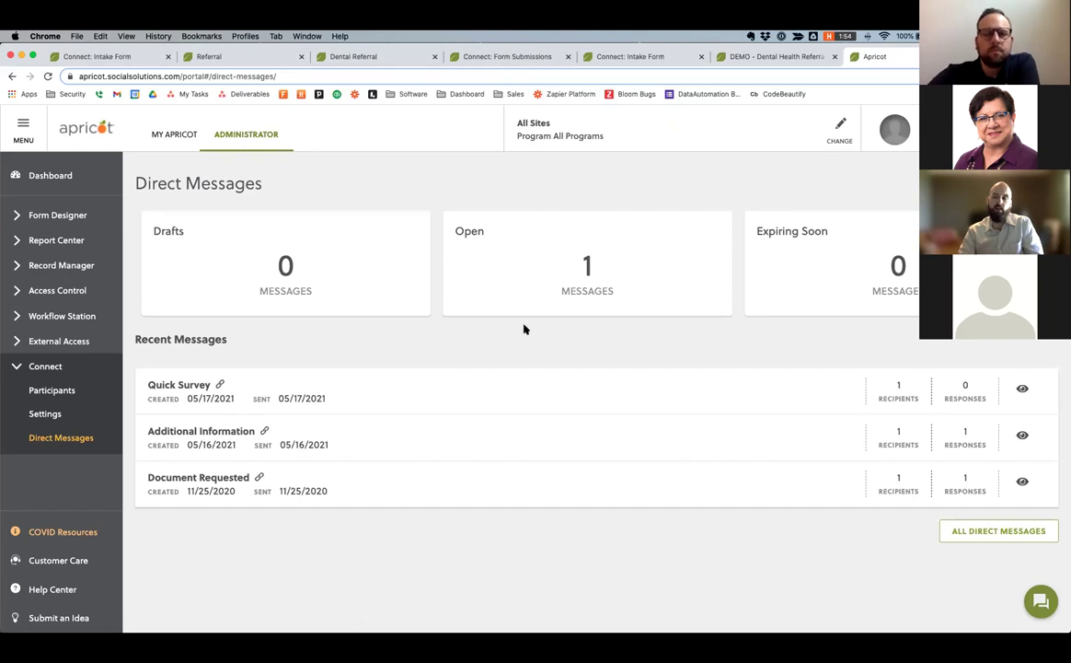
left_click(914, 198)
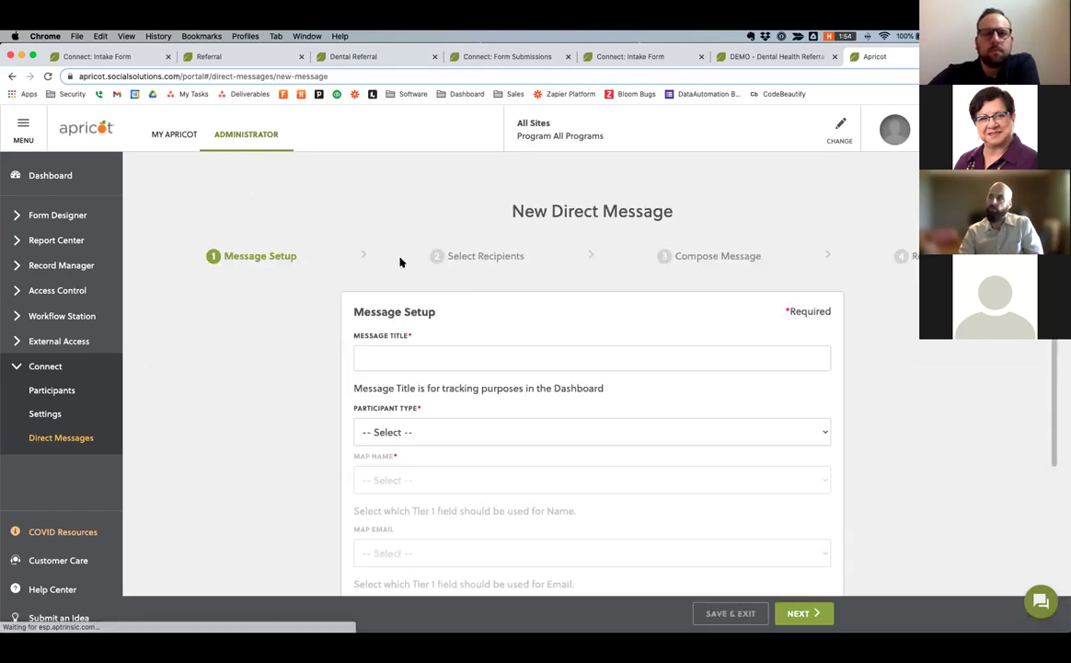
left_click(403, 356)
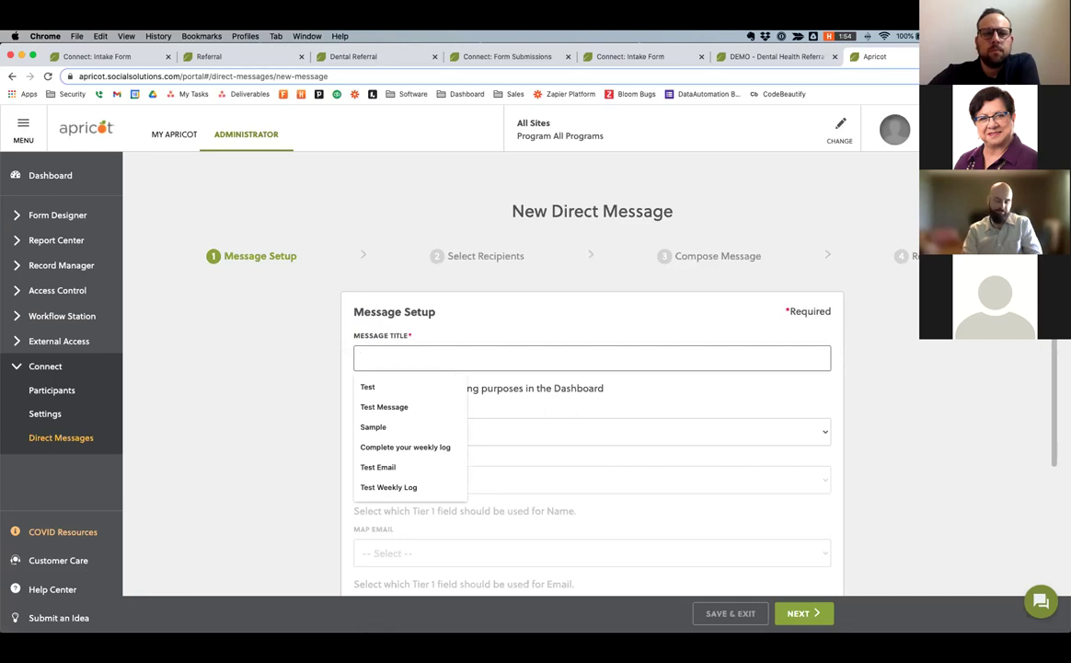
type("Test")
scroll(460, 349, "down", 2)
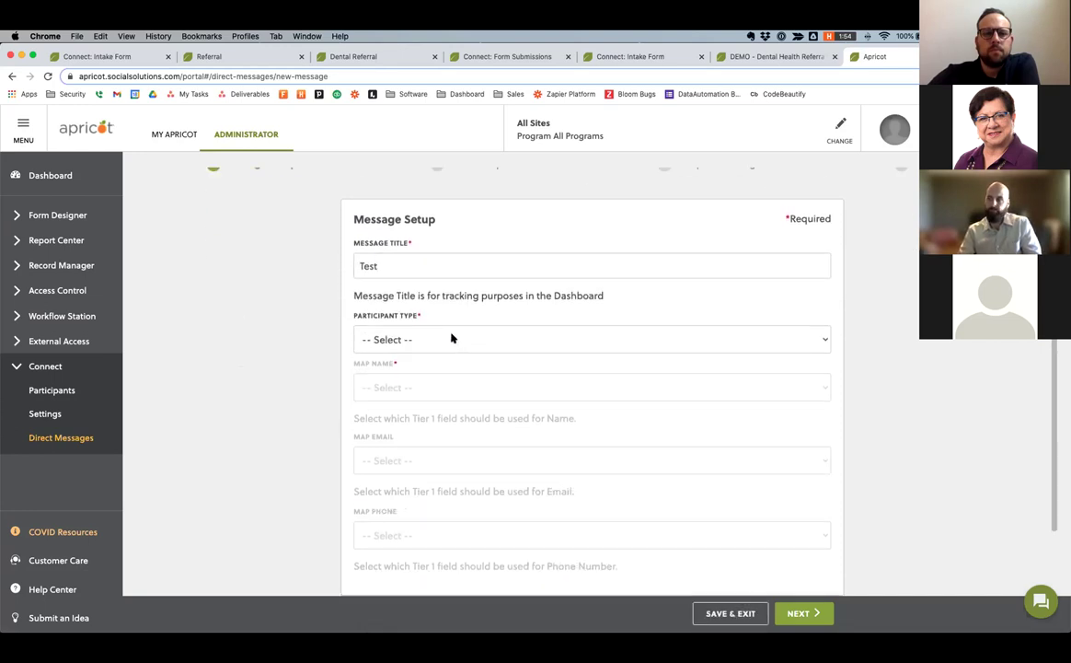
left_click(446, 339)
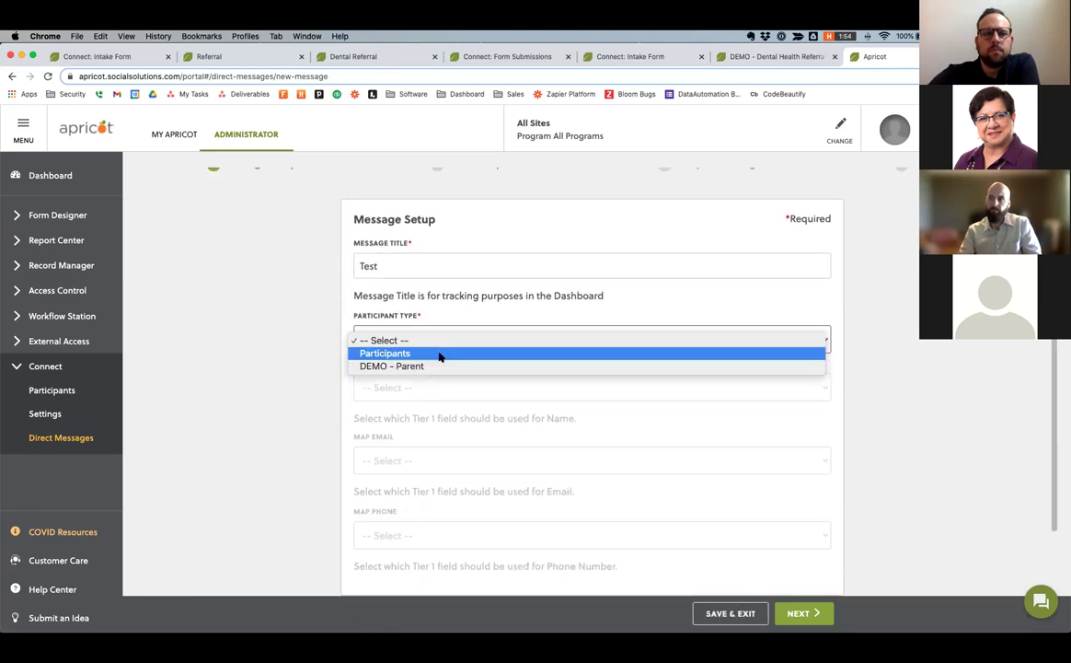
left_click(440, 356)
scroll(277, 296, "down", 2)
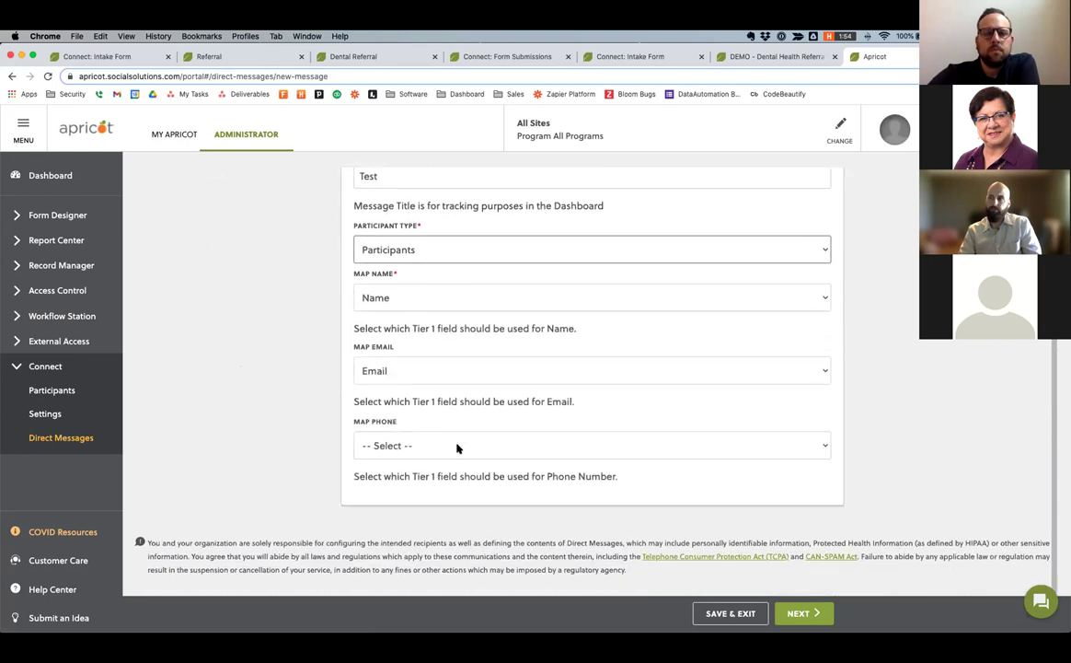
left_click(801, 612)
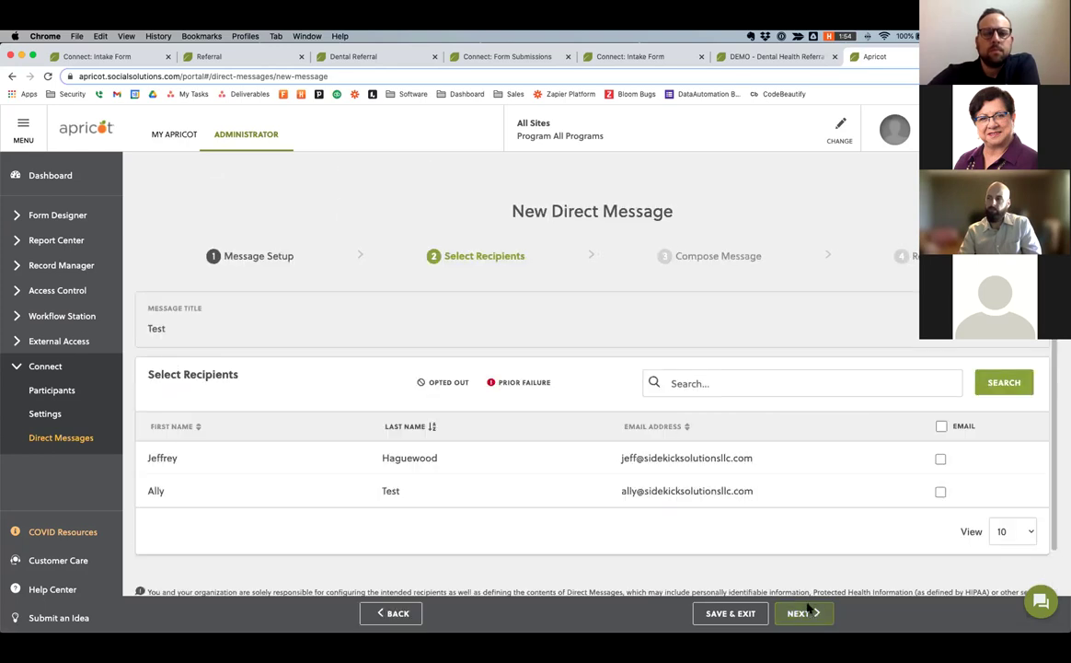
Select both listed participants as recipients and continue to composing.
scroll(1020, 450, "down", 1)
left_click(941, 410)
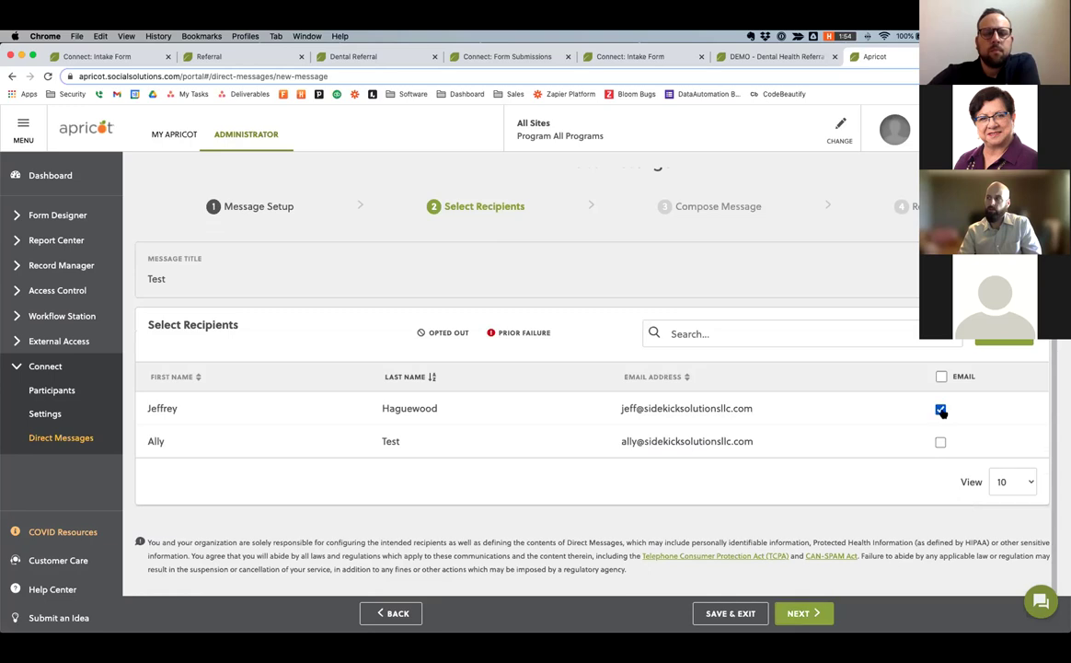
left_click(940, 443)
left_click(809, 614)
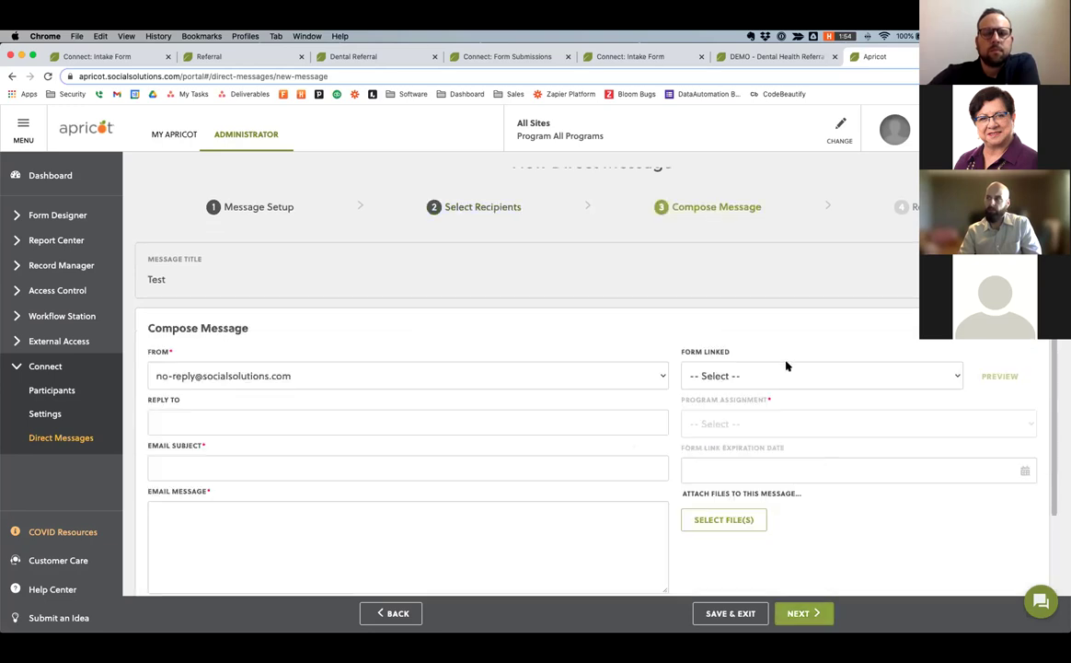
Give the message subject 'Test' and body 'This is a follow-up.', then view Connect Form Submissions.
scroll(167, 223, "down", 2)
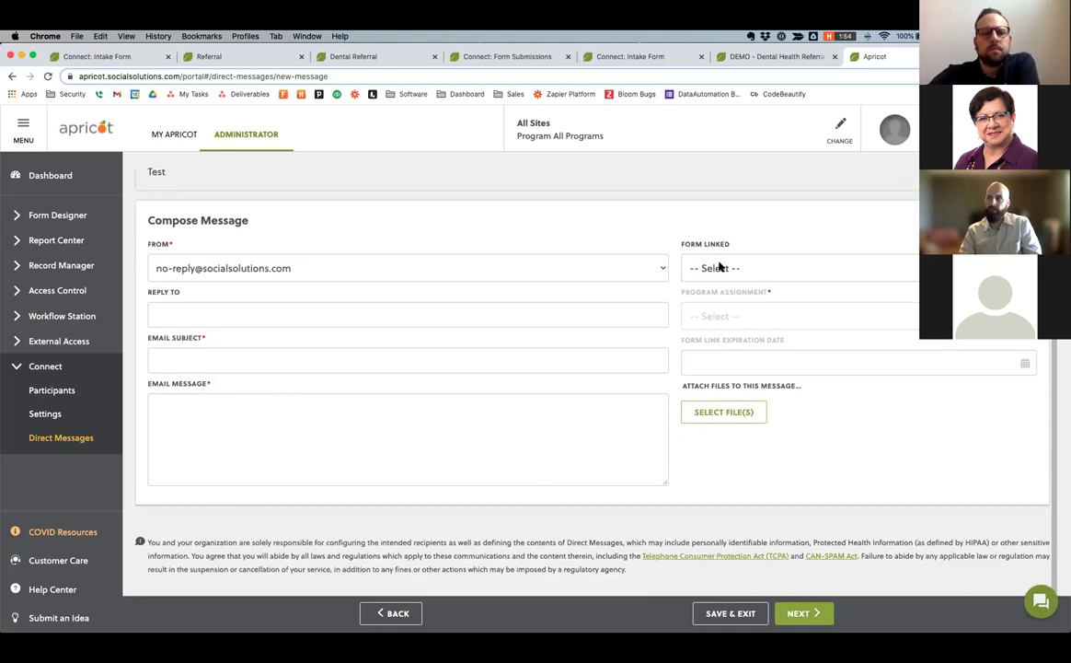
scroll(780, 328, "up", 2)
left_click(731, 347)
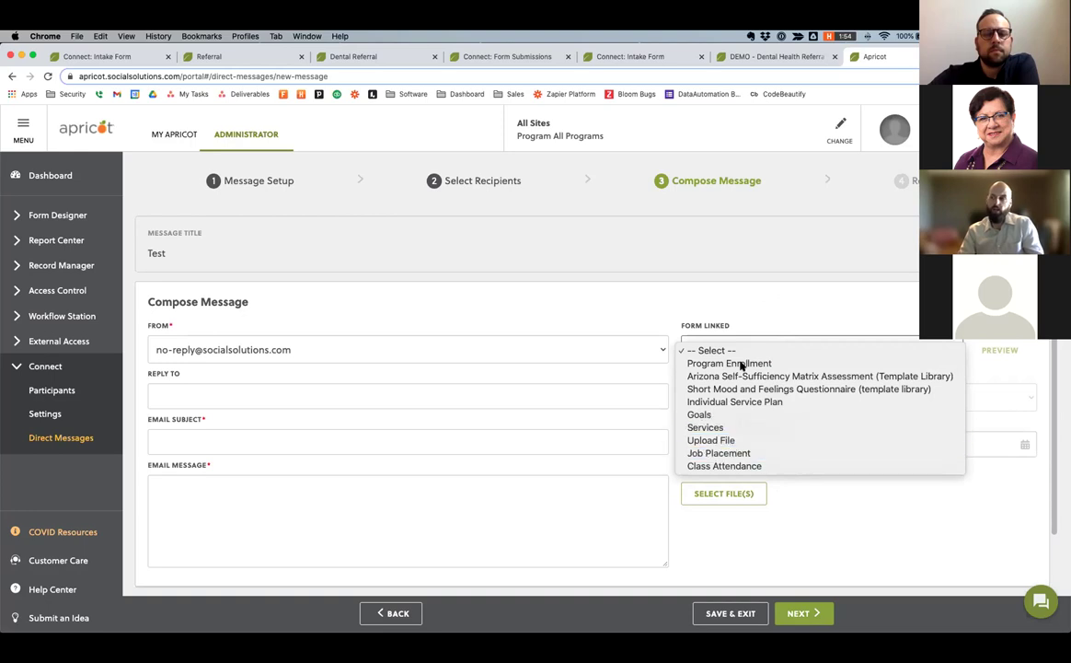
left_click(184, 440)
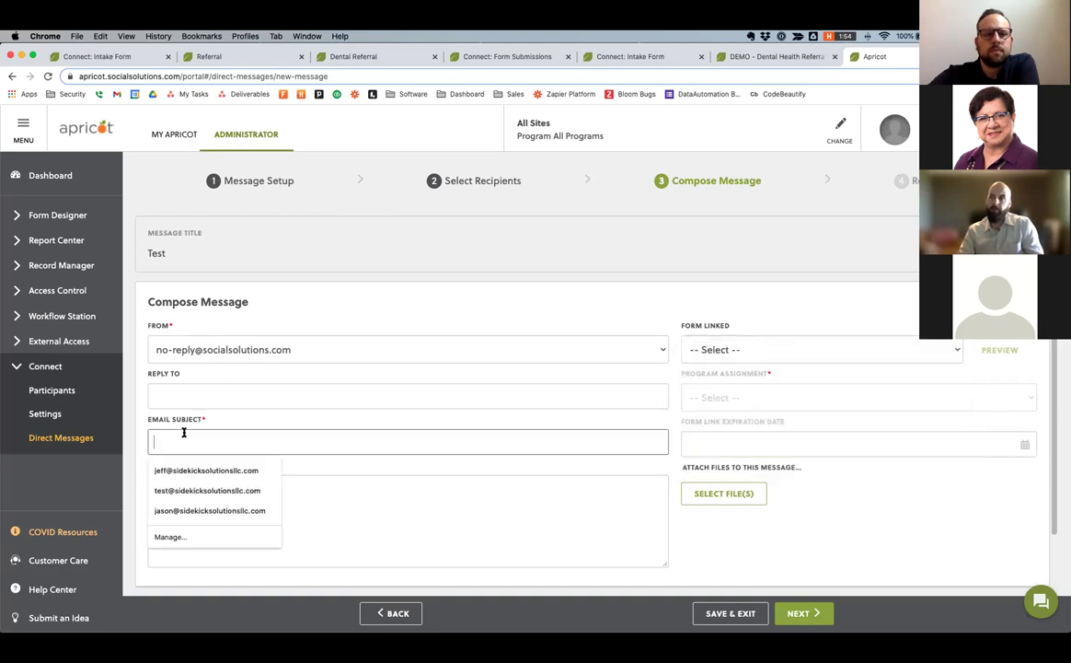
type("Test")
left_click(327, 507)
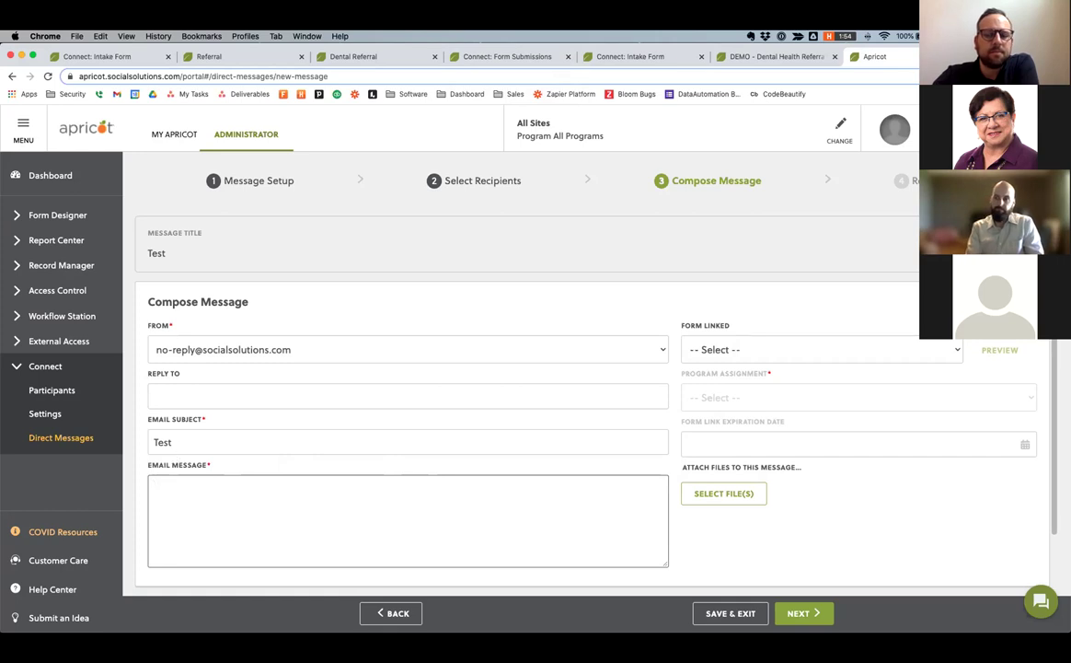
type("follow-up.")
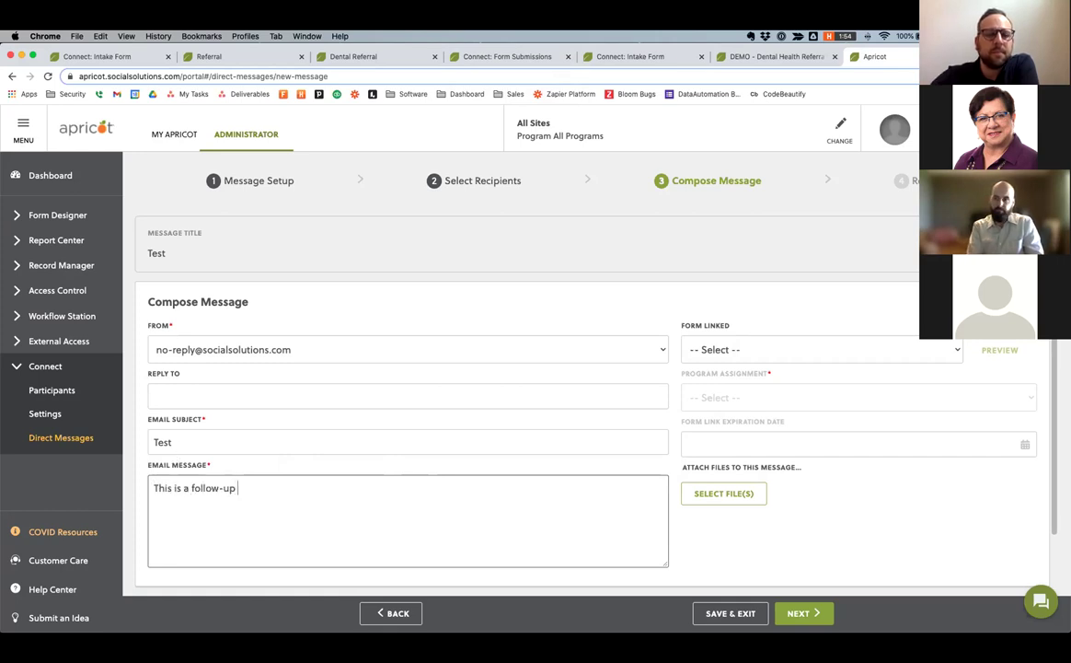
left_click(488, 57)
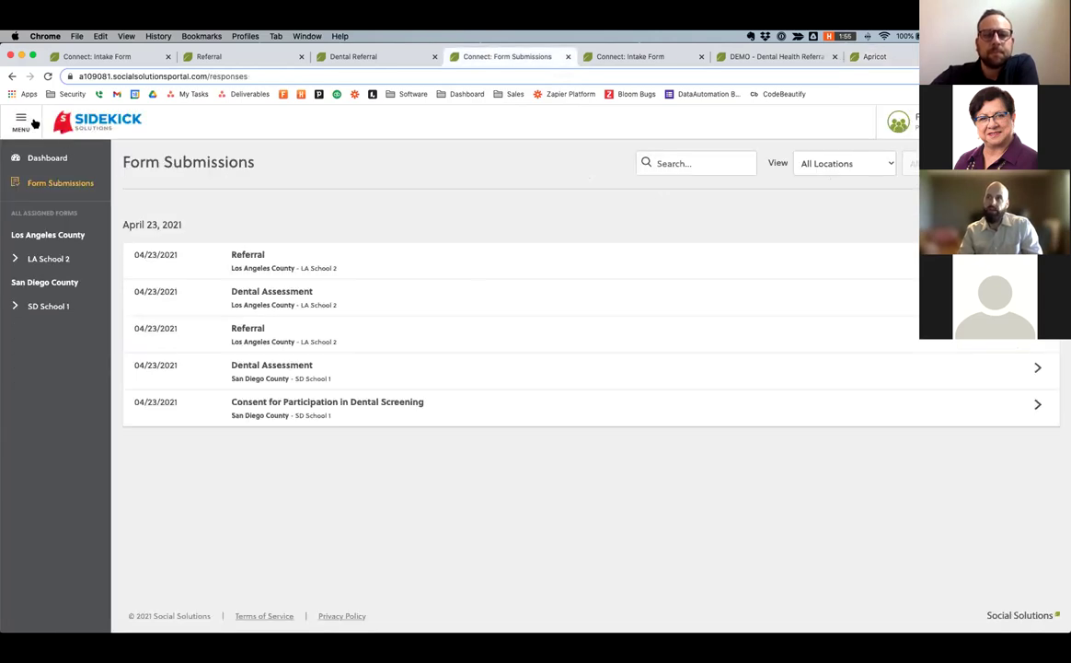
View the participant's Connect dashboard of Client Satisfaction forms, then switch to the Dental Health Referrals report.
left_click(69, 158)
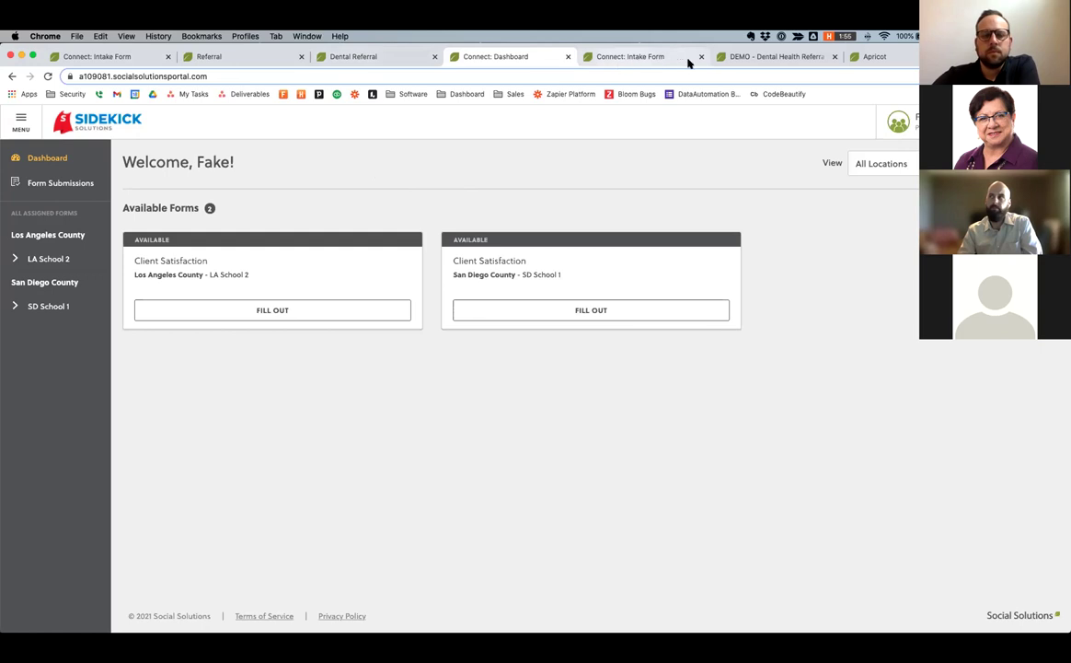
left_click(635, 57)
left_click(760, 59)
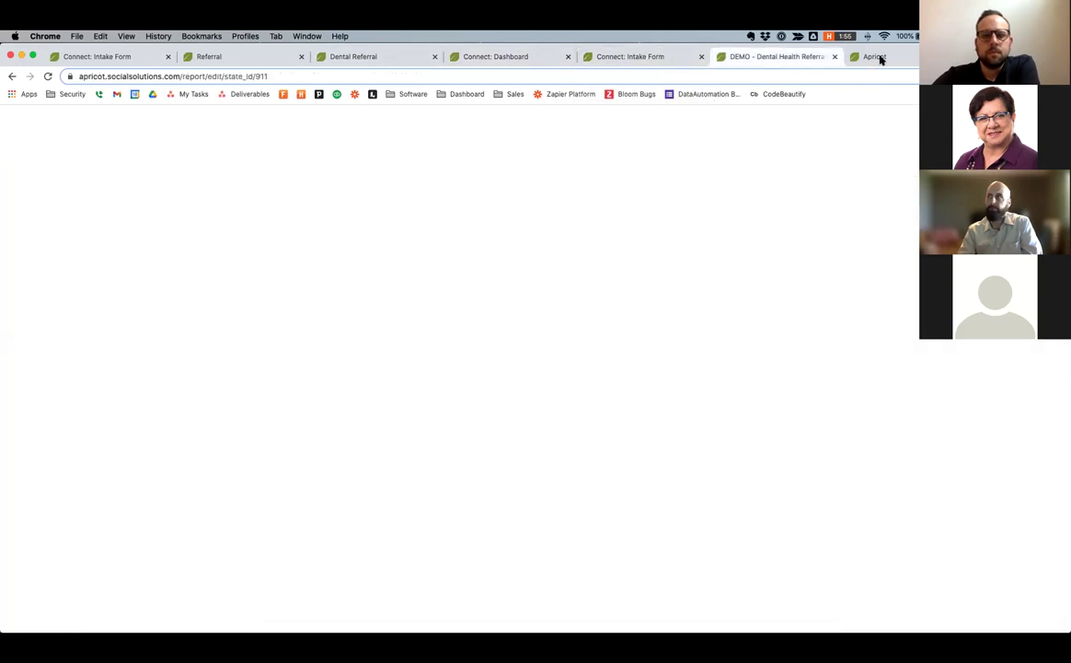
Review the Test direct message's 2 recipients, send it, and return to Direct Messages.
left_click(876, 57)
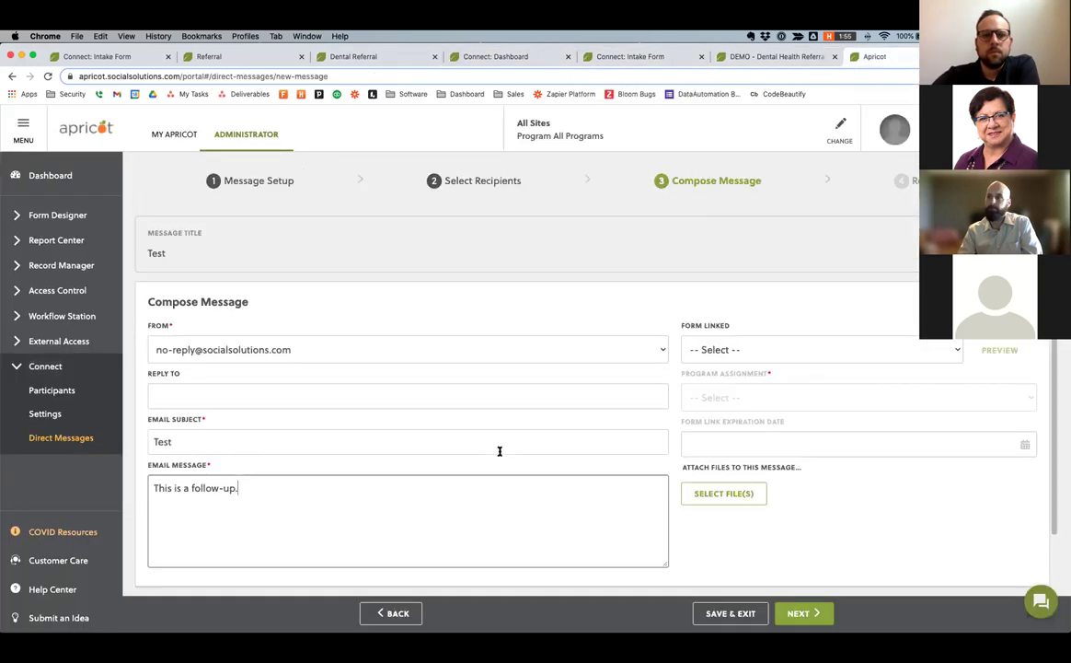
left_click(802, 612)
scroll(555, 508, "down", 4)
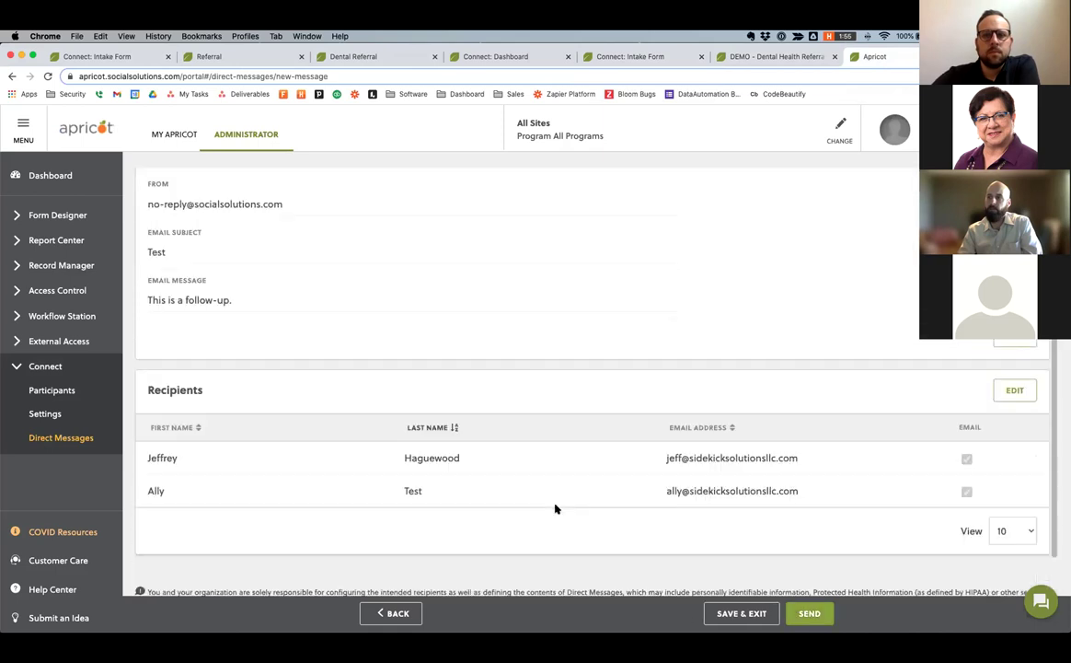
scroll(555, 508, "up", 4)
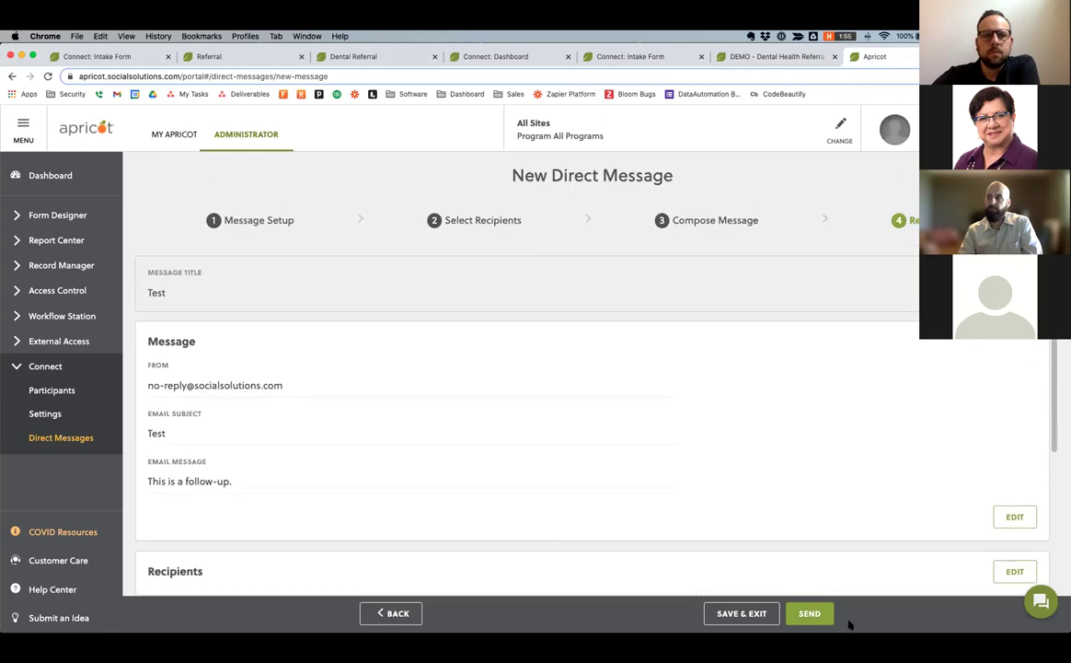
left_click(812, 613)
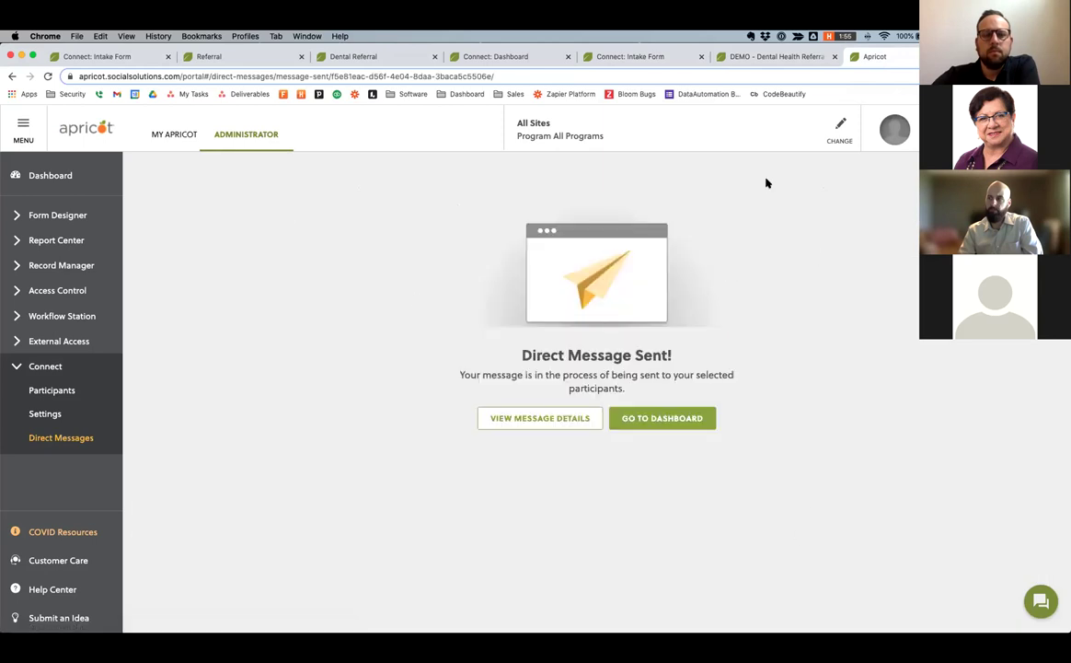
left_click(677, 422)
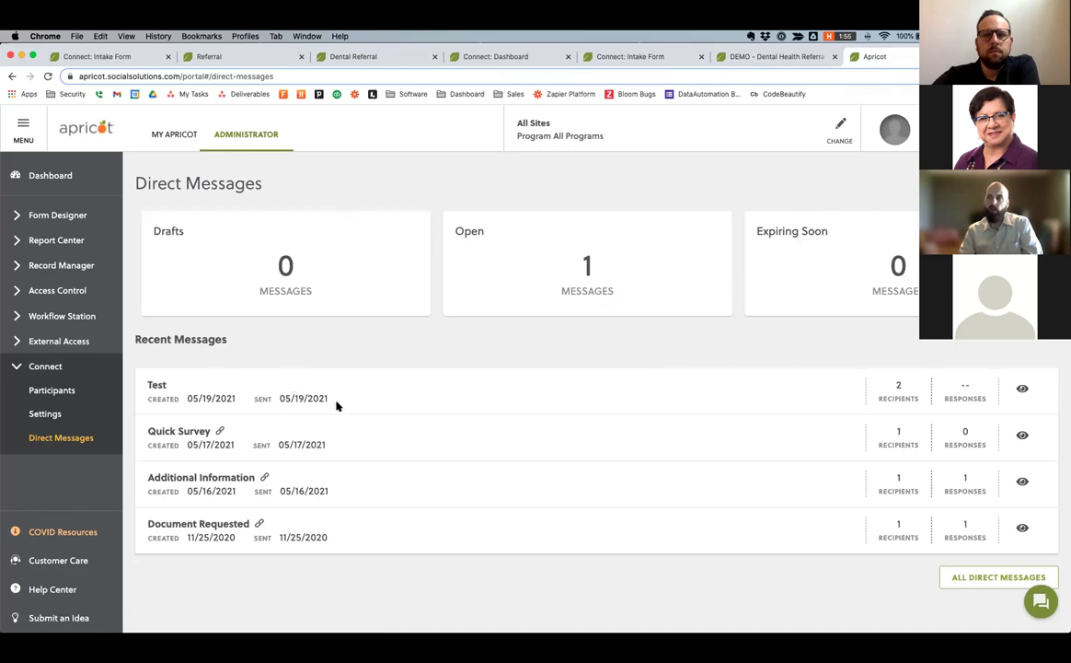
left_click_drag(335, 404, 279, 399)
left_click_drag(131, 372, 132, 371)
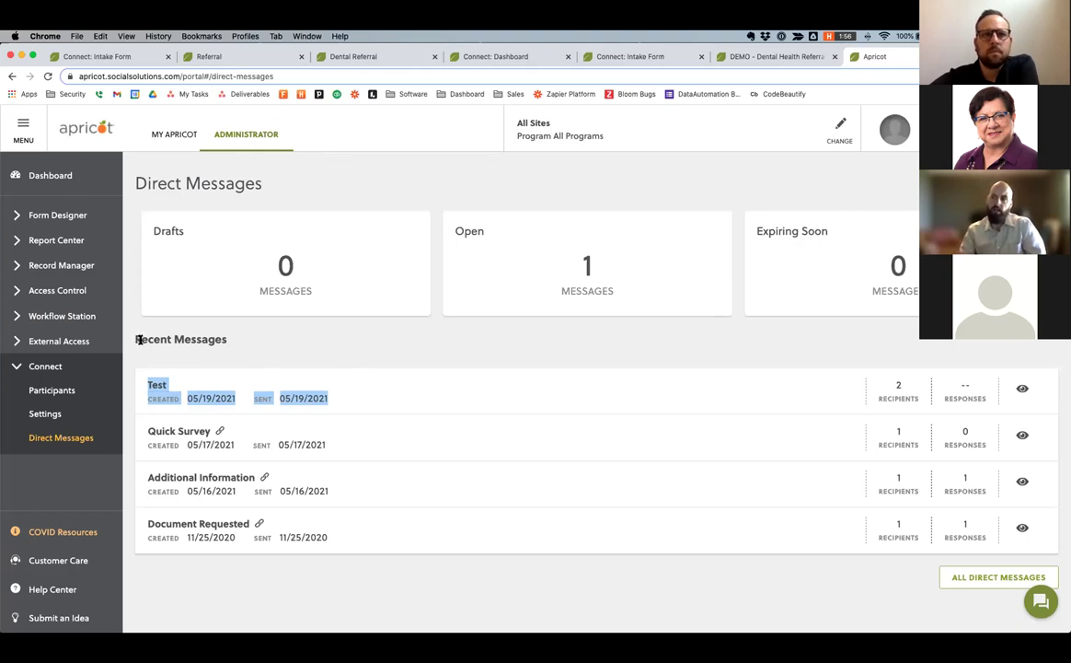
left_click_drag(135, 338, 251, 340)
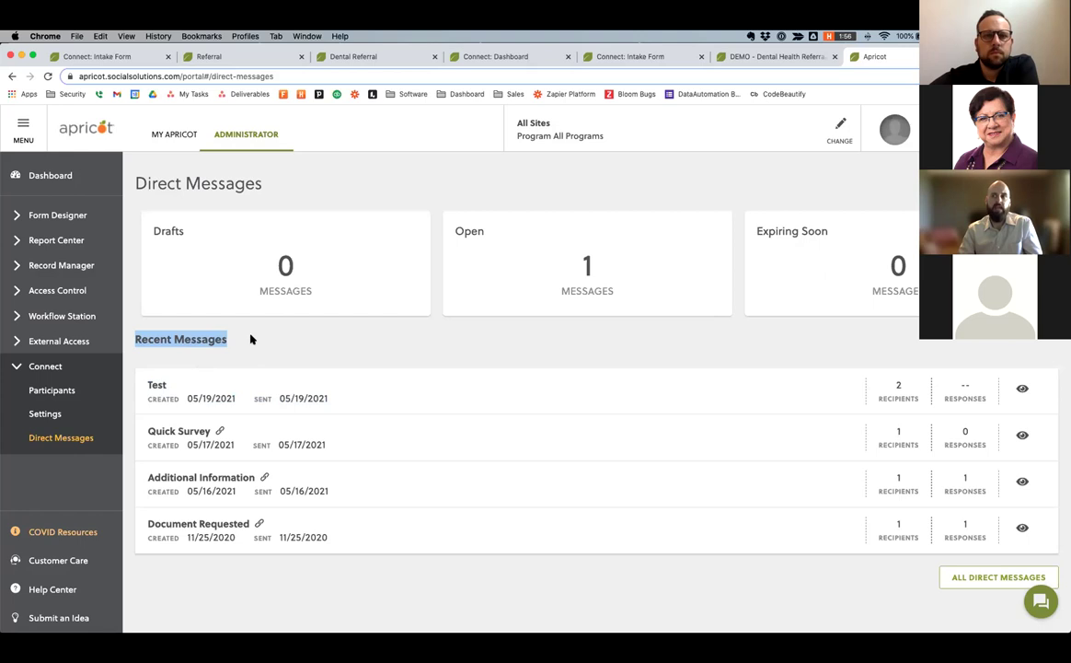
left_click(213, 340)
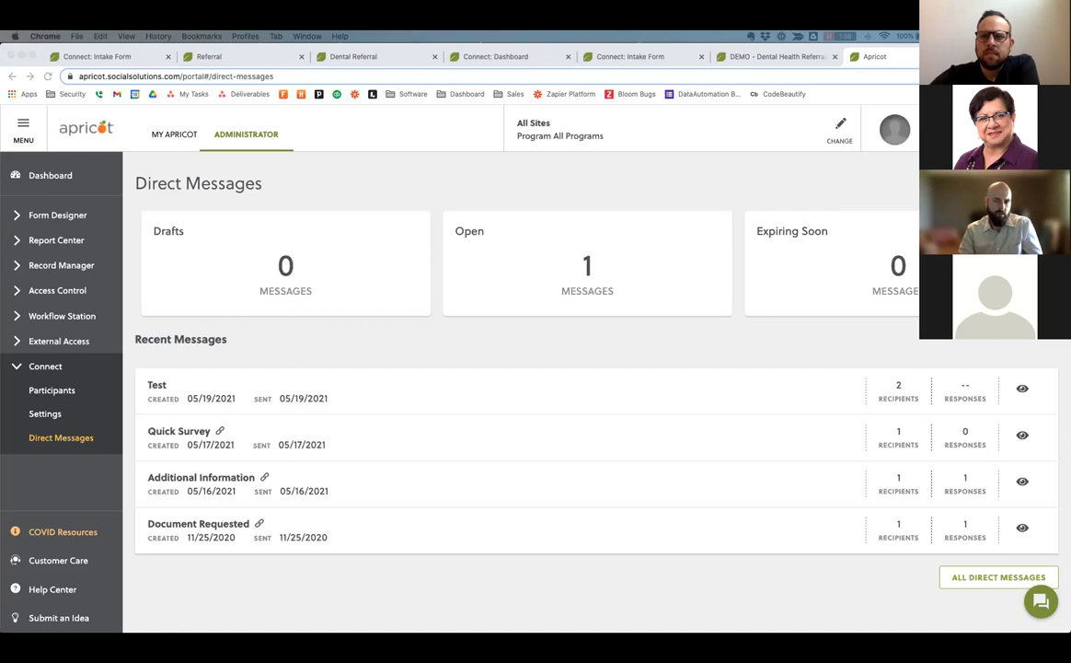
left_click(312, 552)
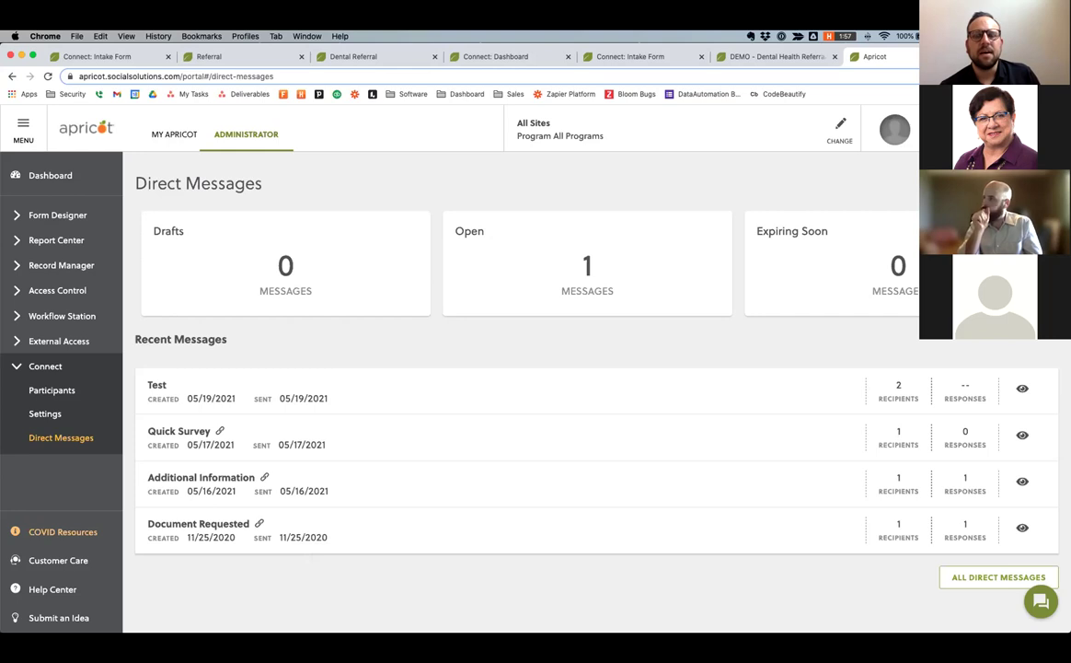
Open the My Apricot bulletins page and find the Cases by Status chart.
left_click(179, 135)
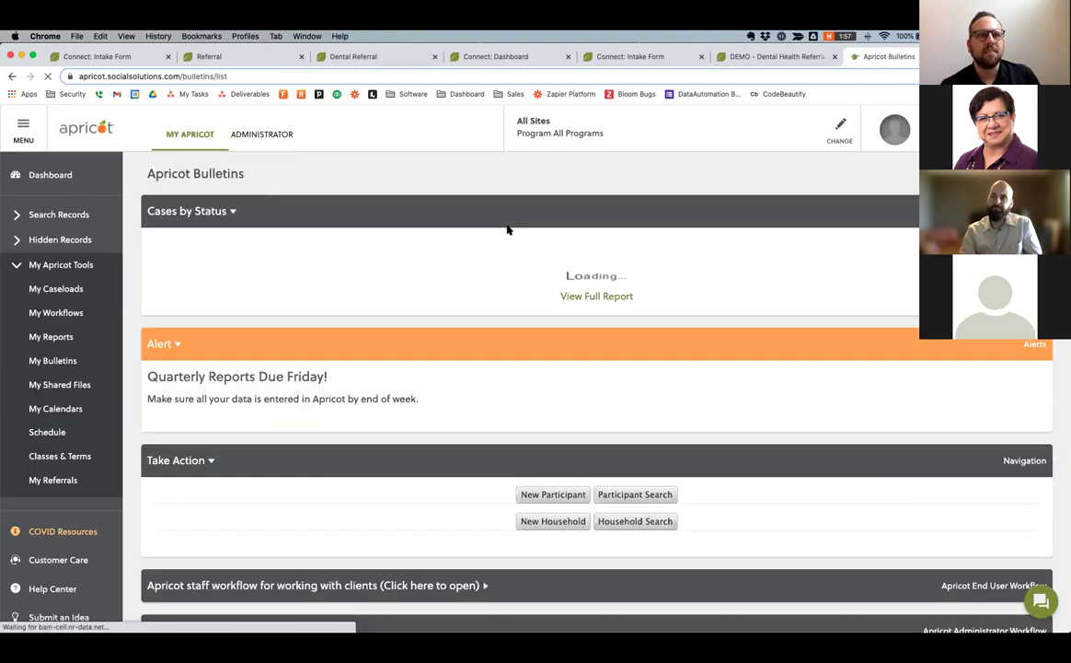
scroll(287, 228, "down", 2)
scroll(286, 229, "up", 3)
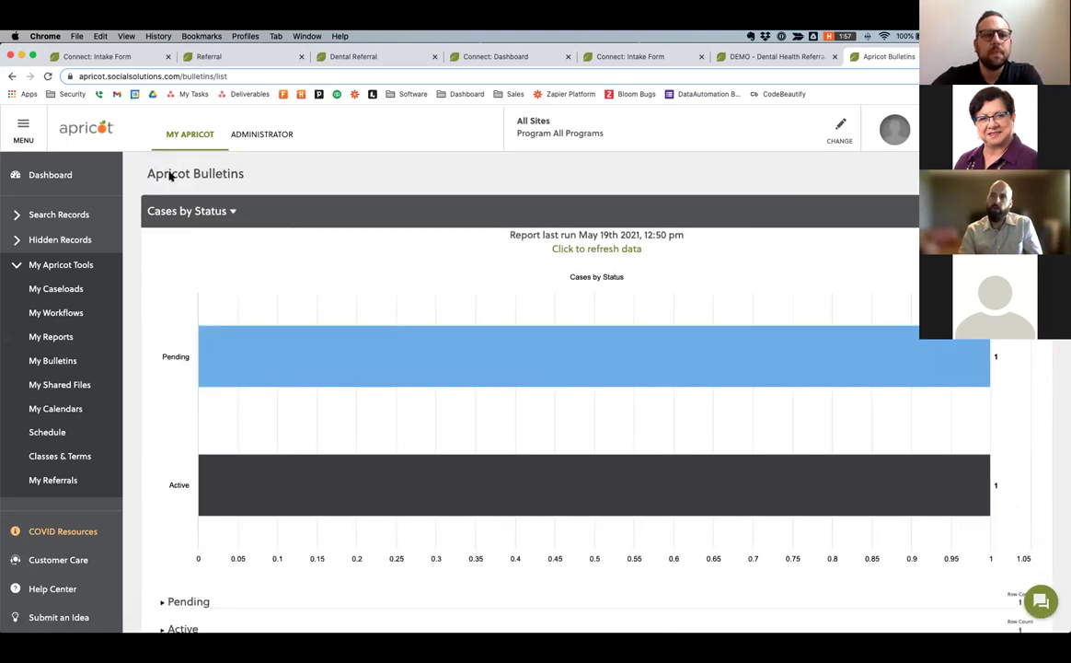
scroll(198, 175, "up", 1)
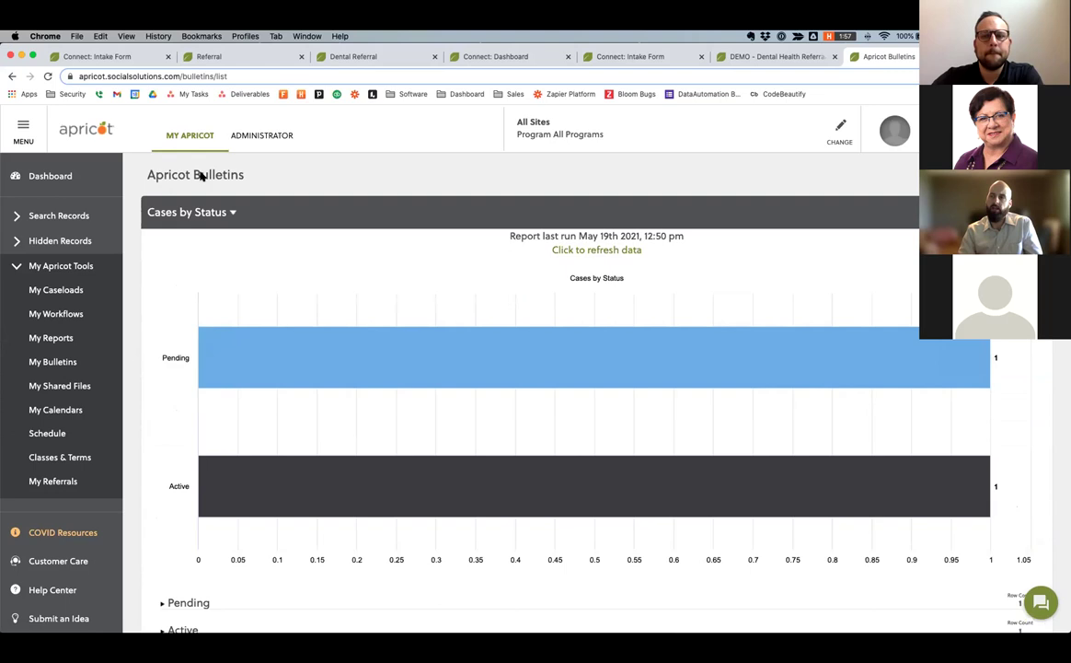
scroll(200, 175, "down", 1)
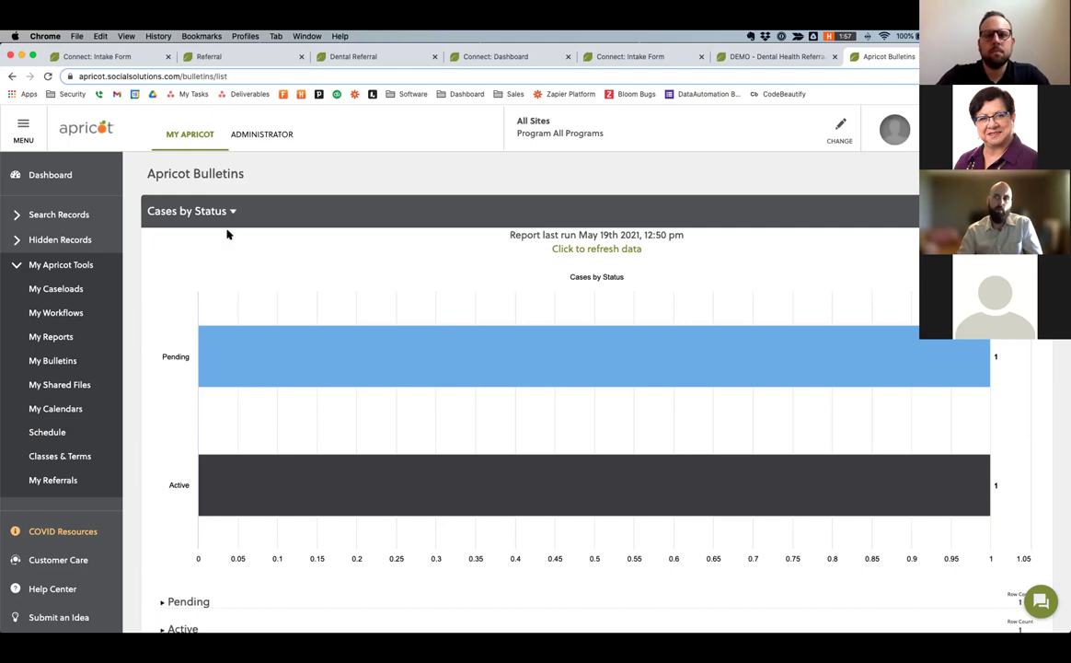
scroll(187, 241, "down", 2)
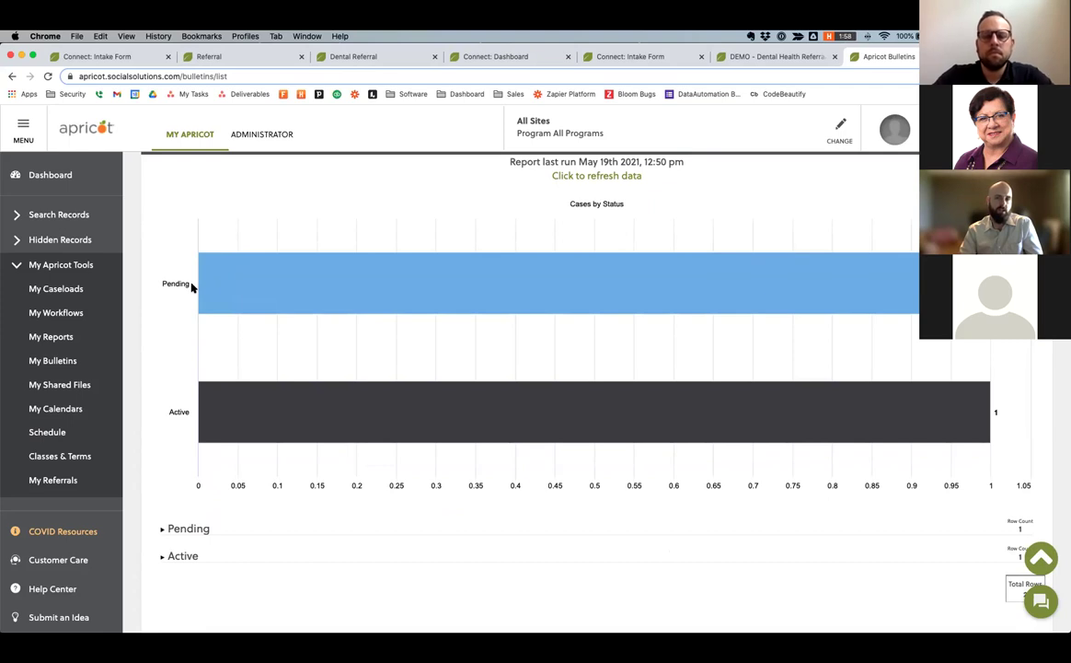
scroll(194, 284, "up", 2)
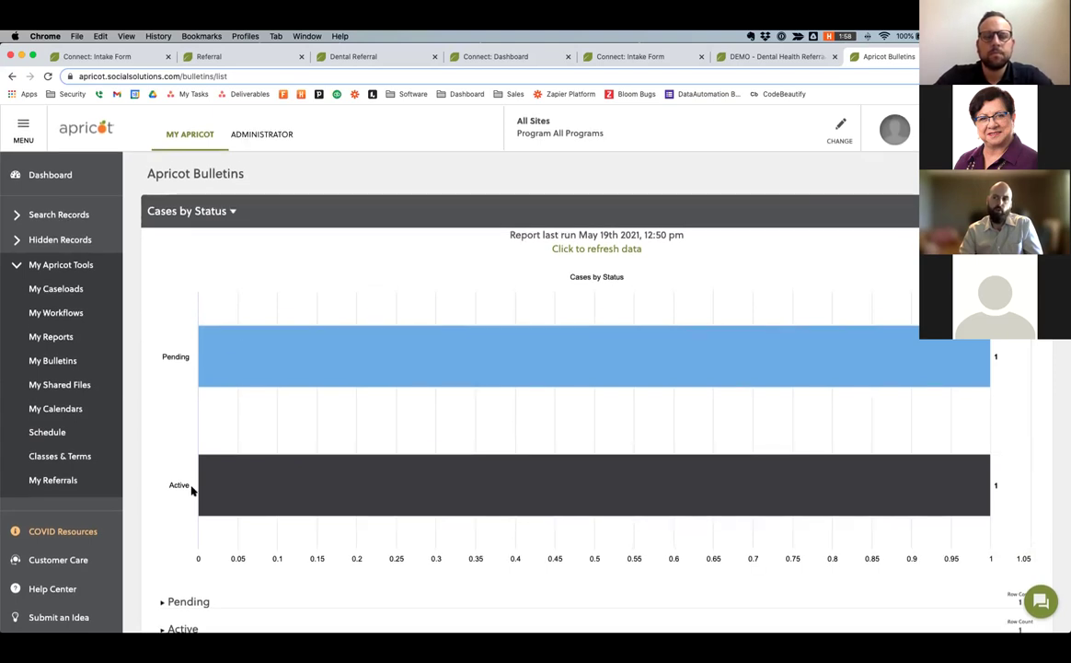
scroll(189, 488, "down", 3)
Expand the Pending and Active case tables below the Cases by Status chart.
left_click(163, 482)
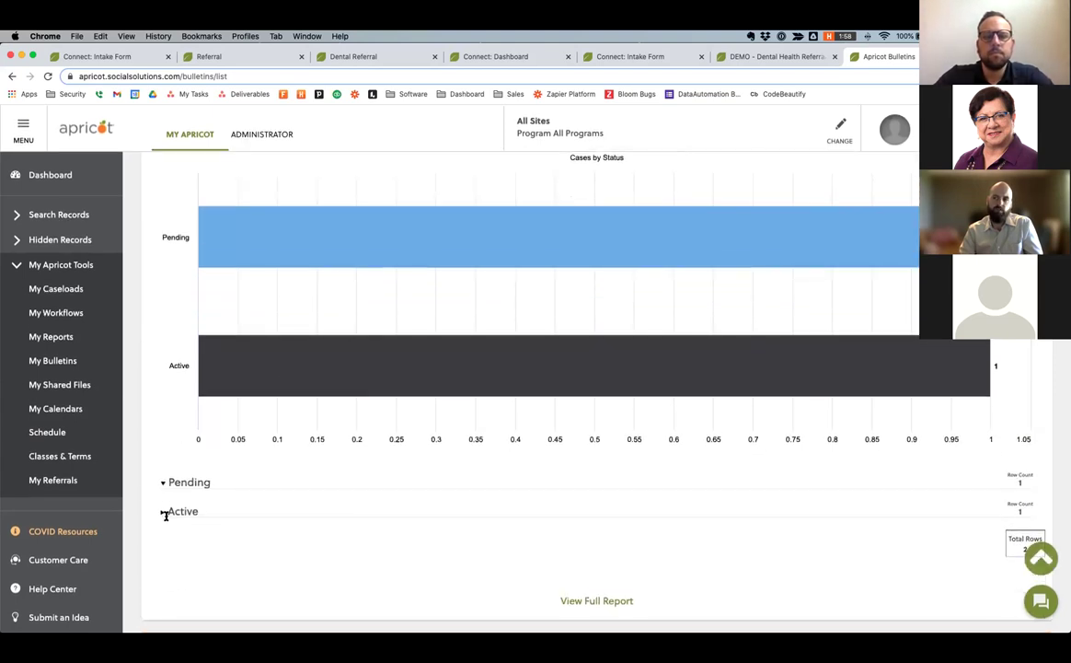
left_click(172, 611)
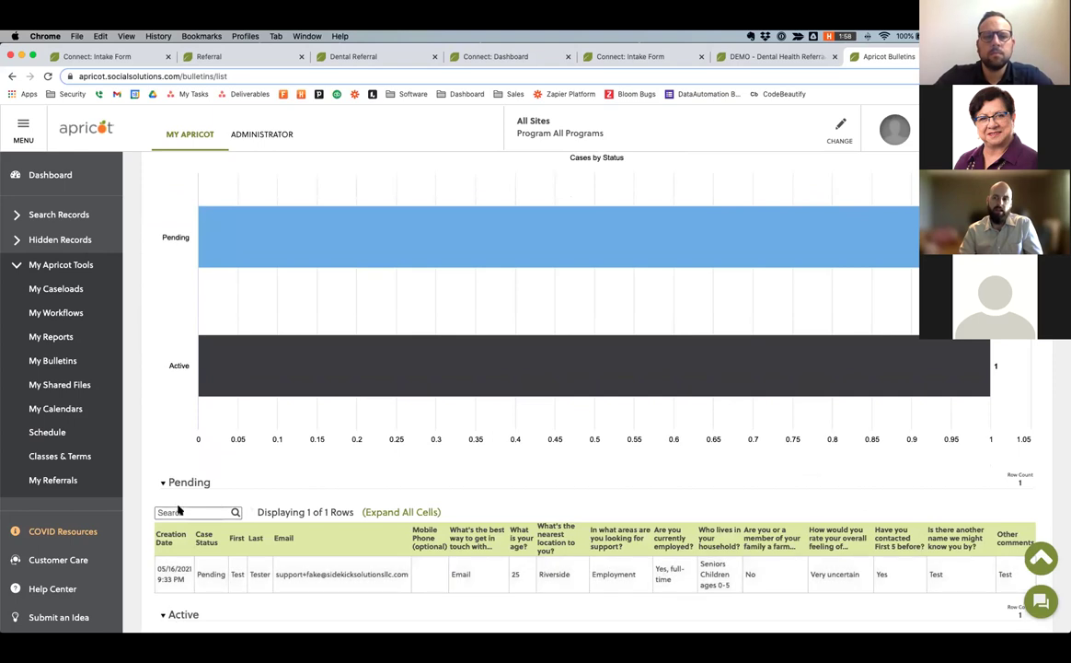
scroll(177, 497, "down", 3)
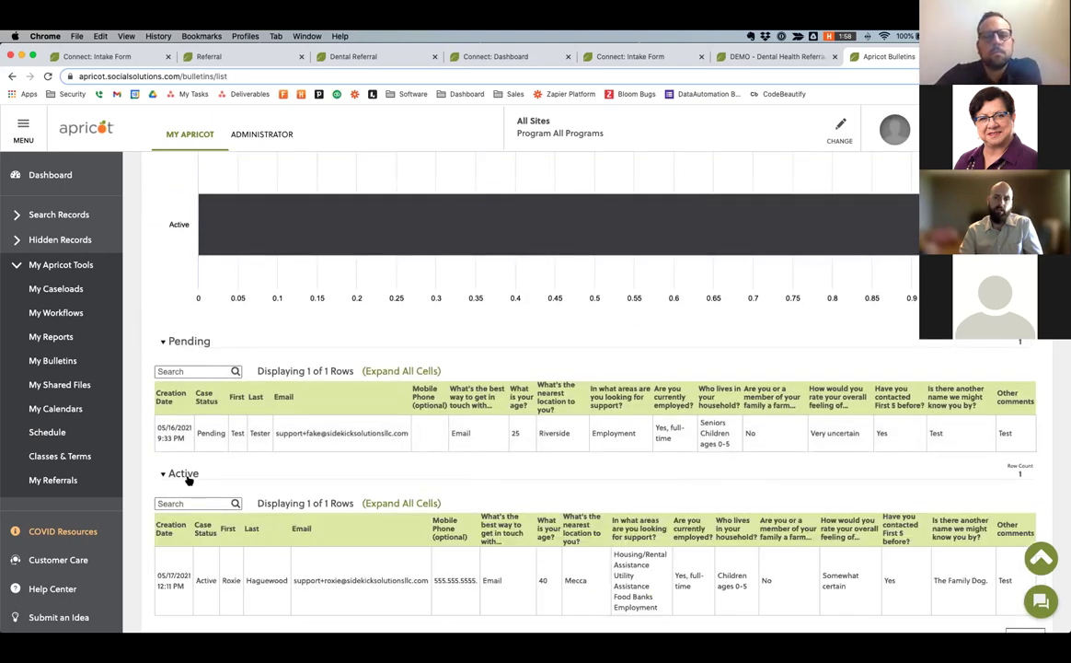
scroll(187, 479, "up", 5)
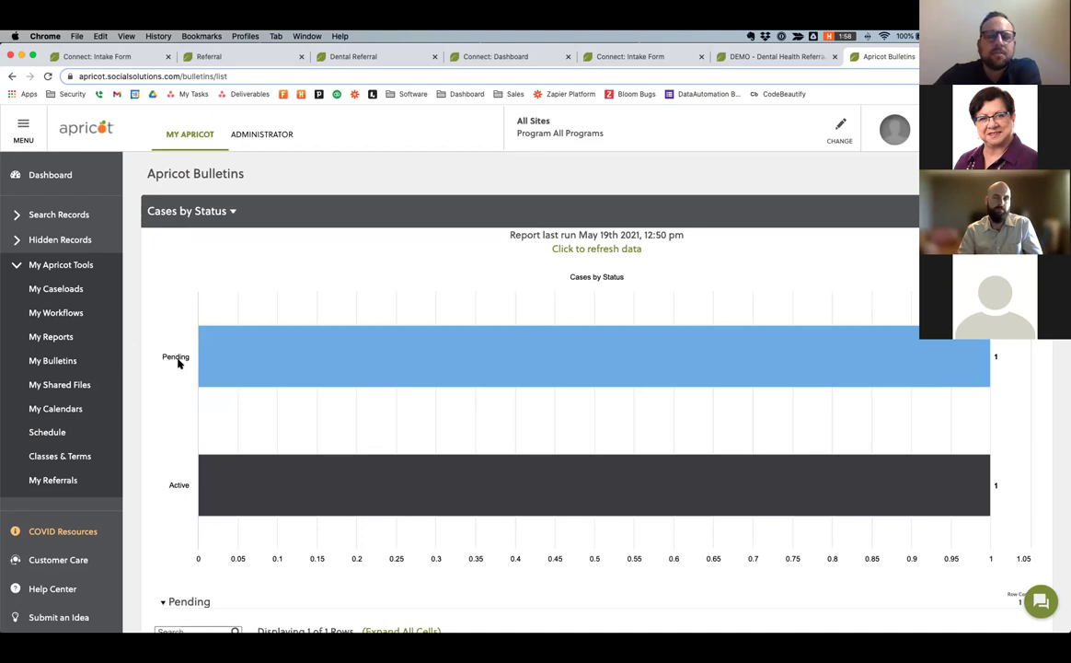
mouse_move(183, 353)
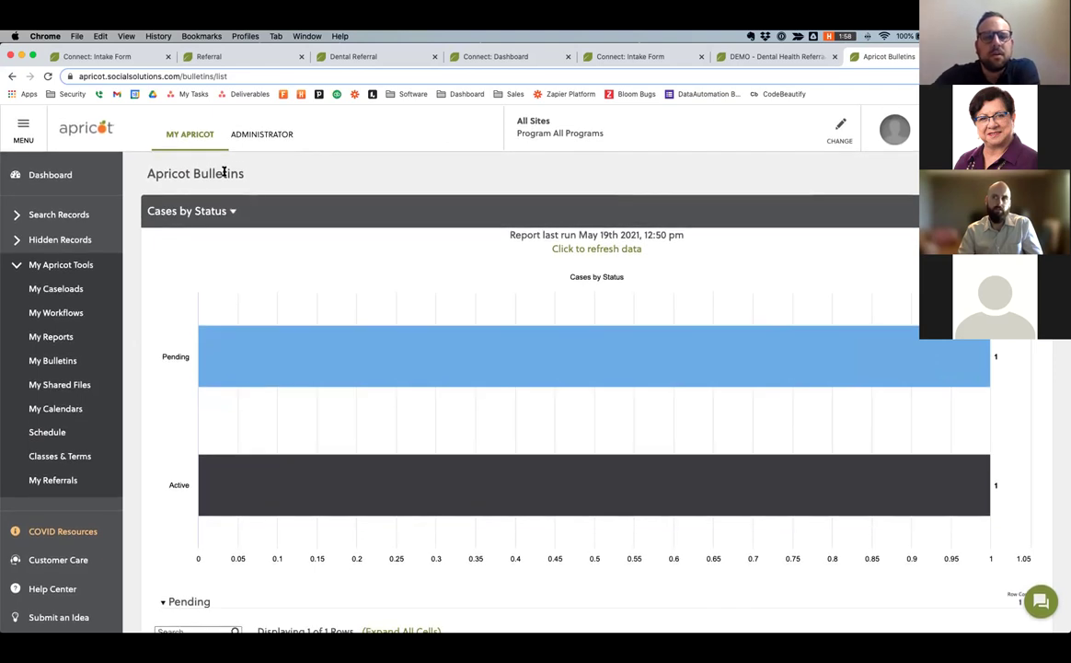
Read through the Dental Screening Consent form on the Connect: Intake Form page.
left_click(101, 56)
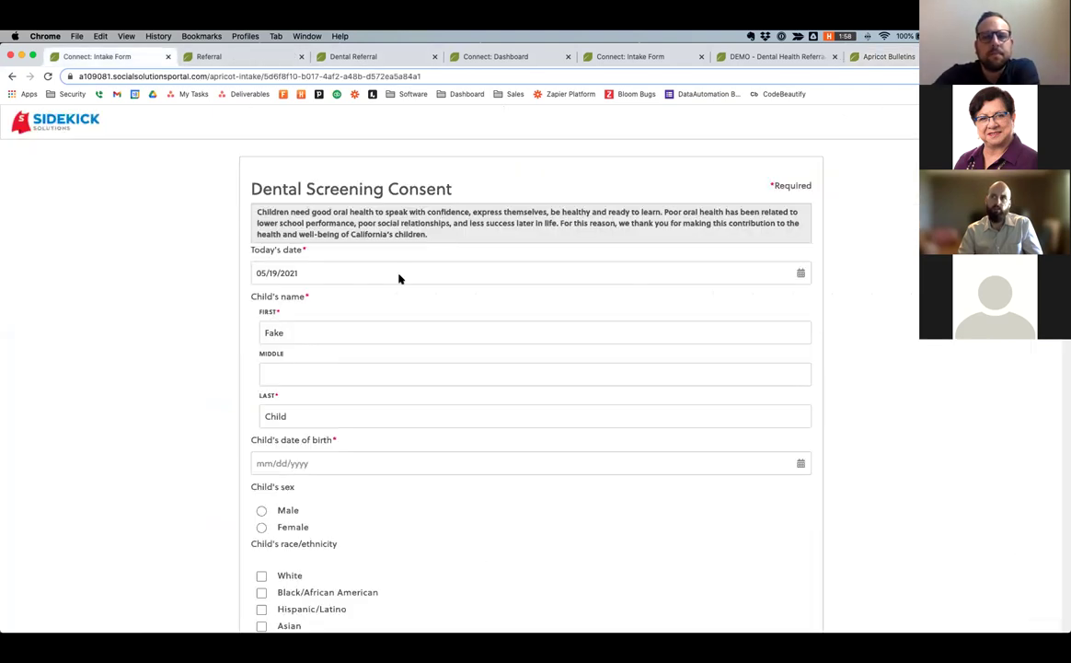
left_click_drag(258, 189, 452, 189)
scroll(294, 191, "down", 3)
scroll(295, 191, "down", 15)
scroll(294, 192, "down", 5)
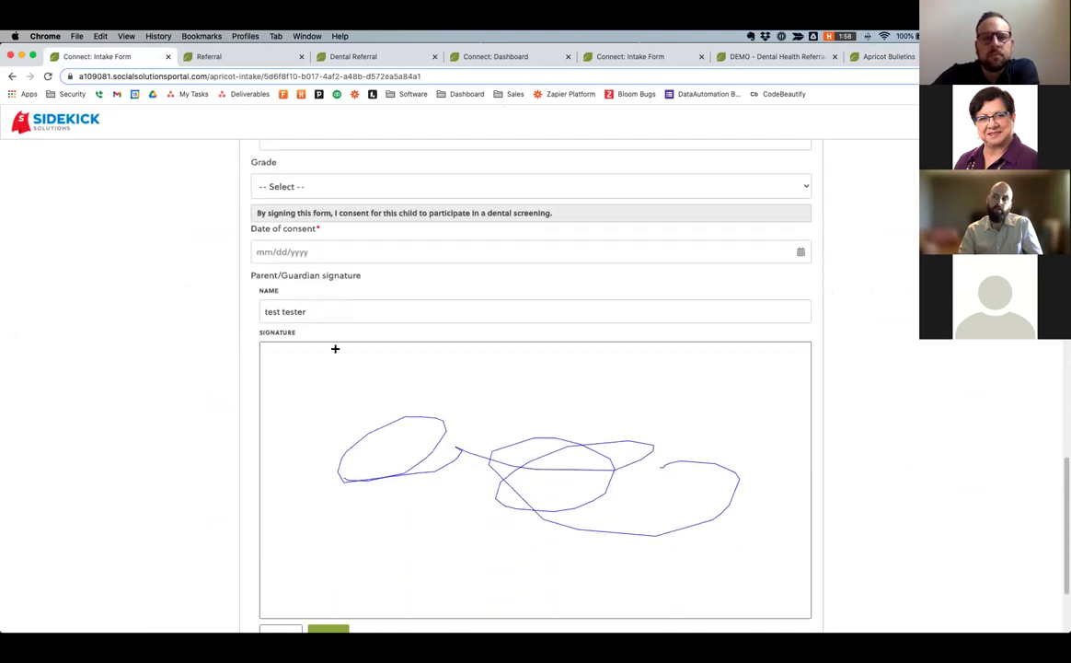
scroll(335, 349, "up", 20)
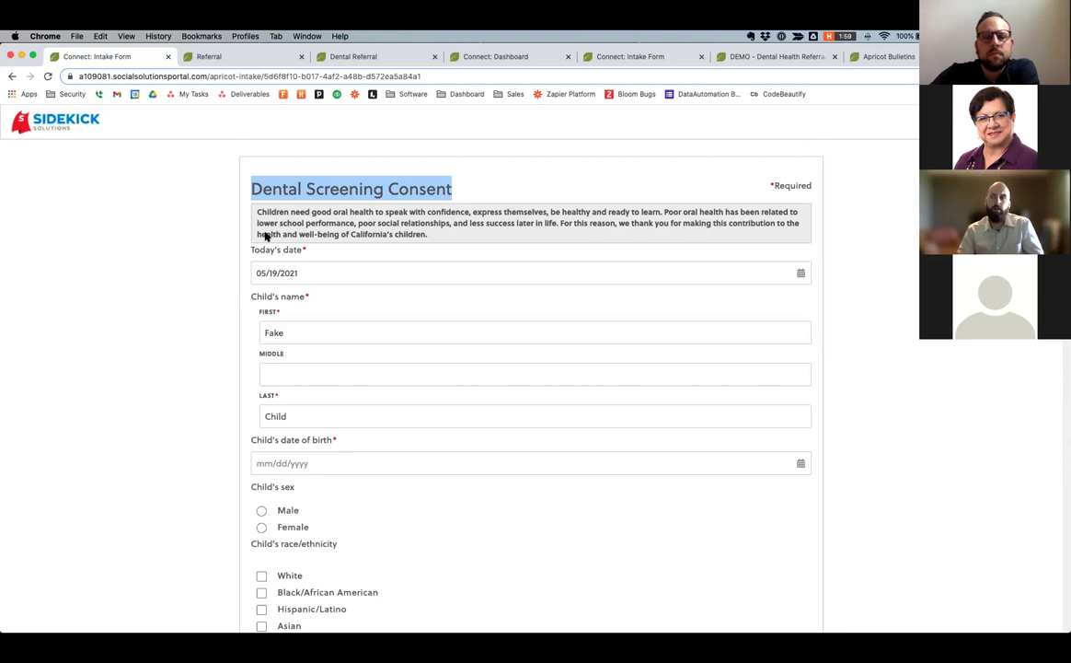
Bring up the Dental Referral record via the Referral and Connect: Dashboard tabs.
left_click(239, 57)
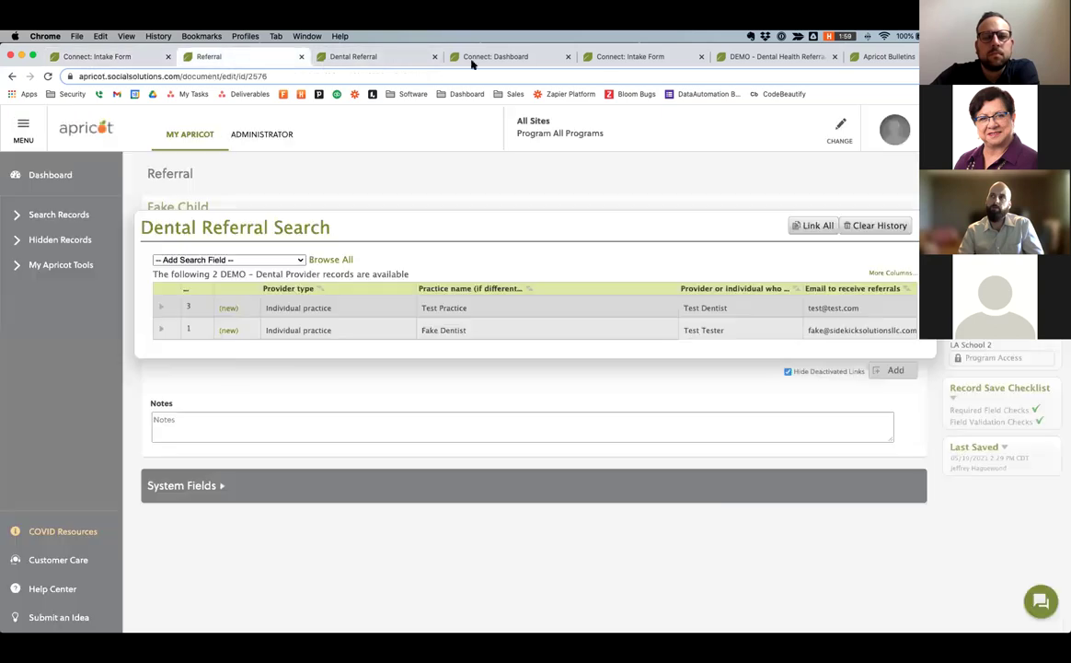
left_click(493, 56)
left_click(382, 57)
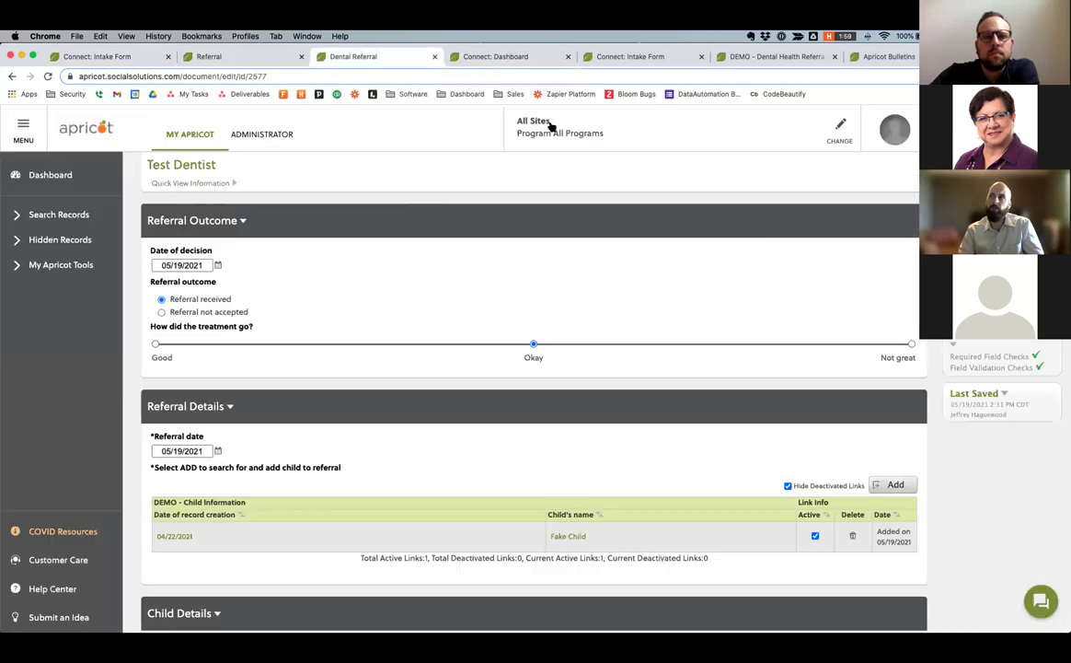